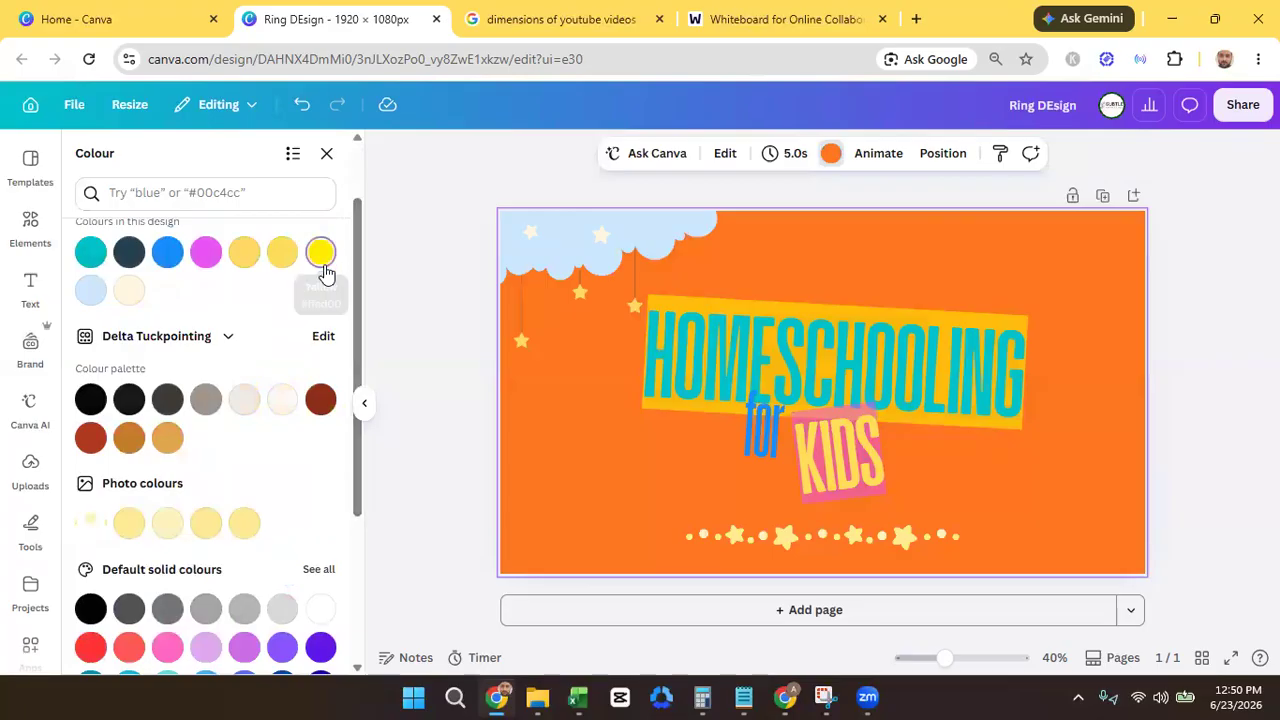
left_click(812, 378)
double_click(813, 374)
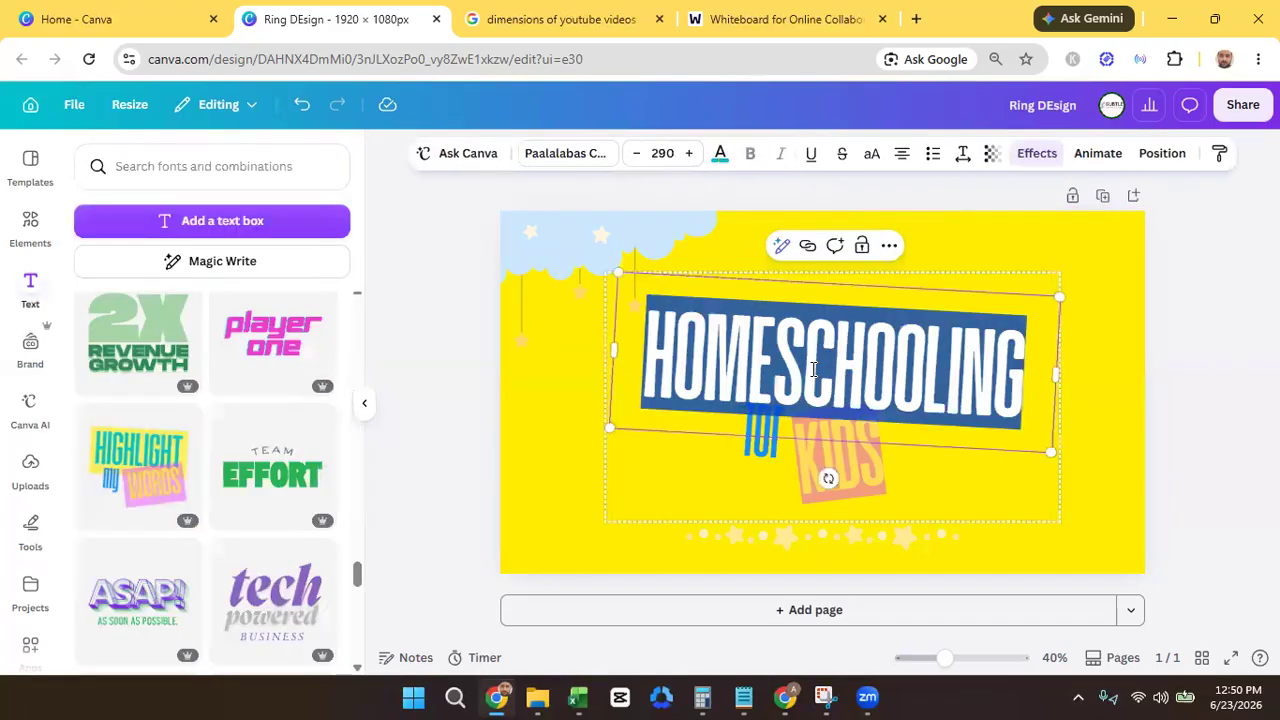
left_click(1153, 516)
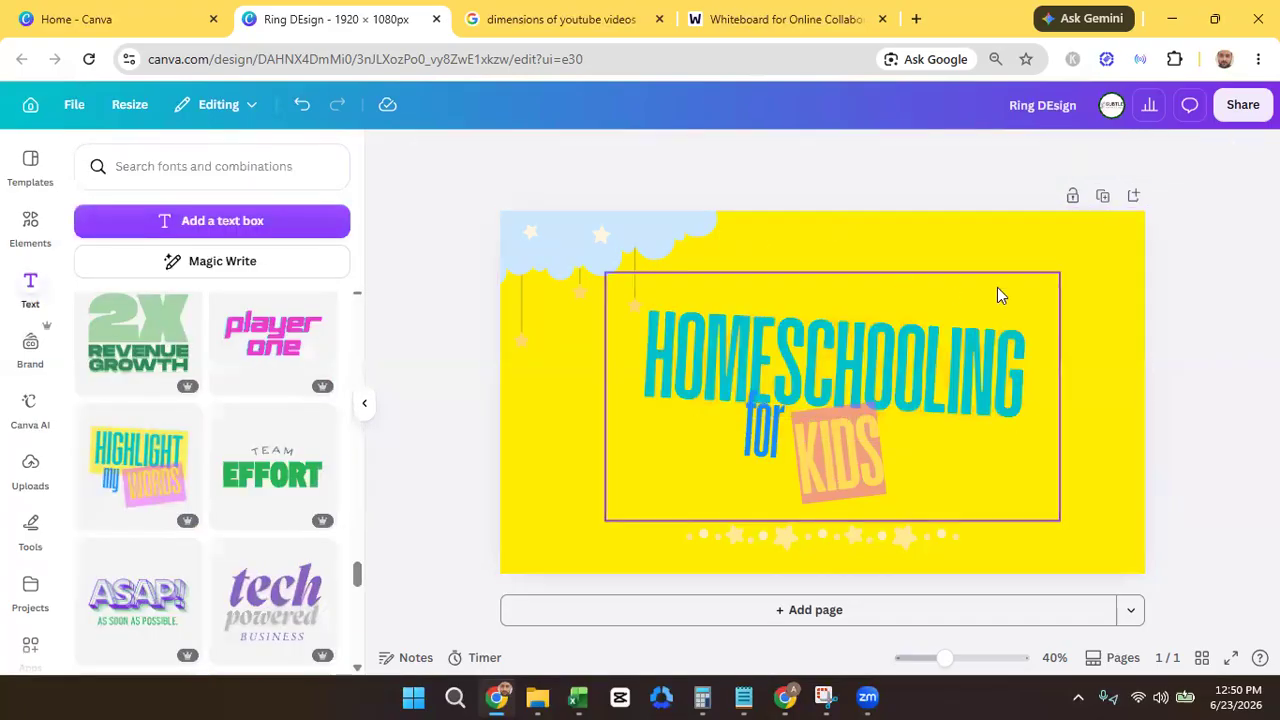
left_click(965, 292)
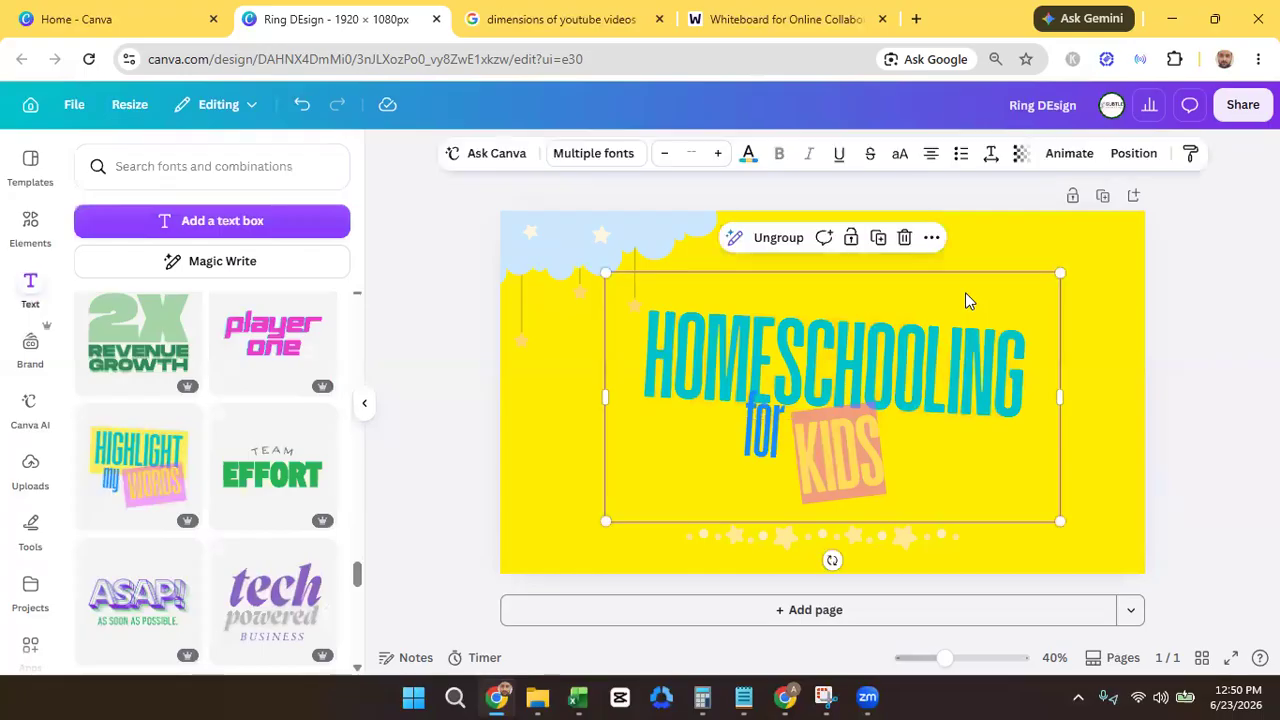
- Undo the series of solid background colour changes on the page one after another
key("ctrl+z")
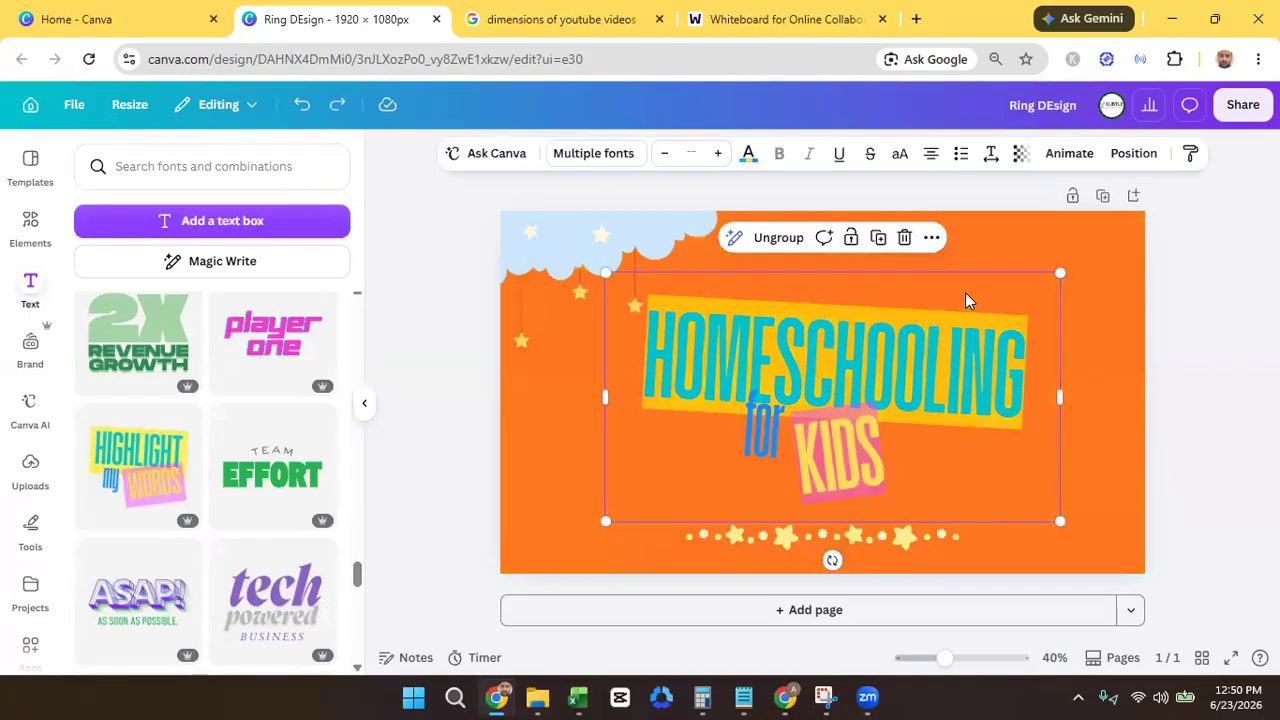
key("ctrl+z")
key("ctrl+z")
key("ctrl+z")
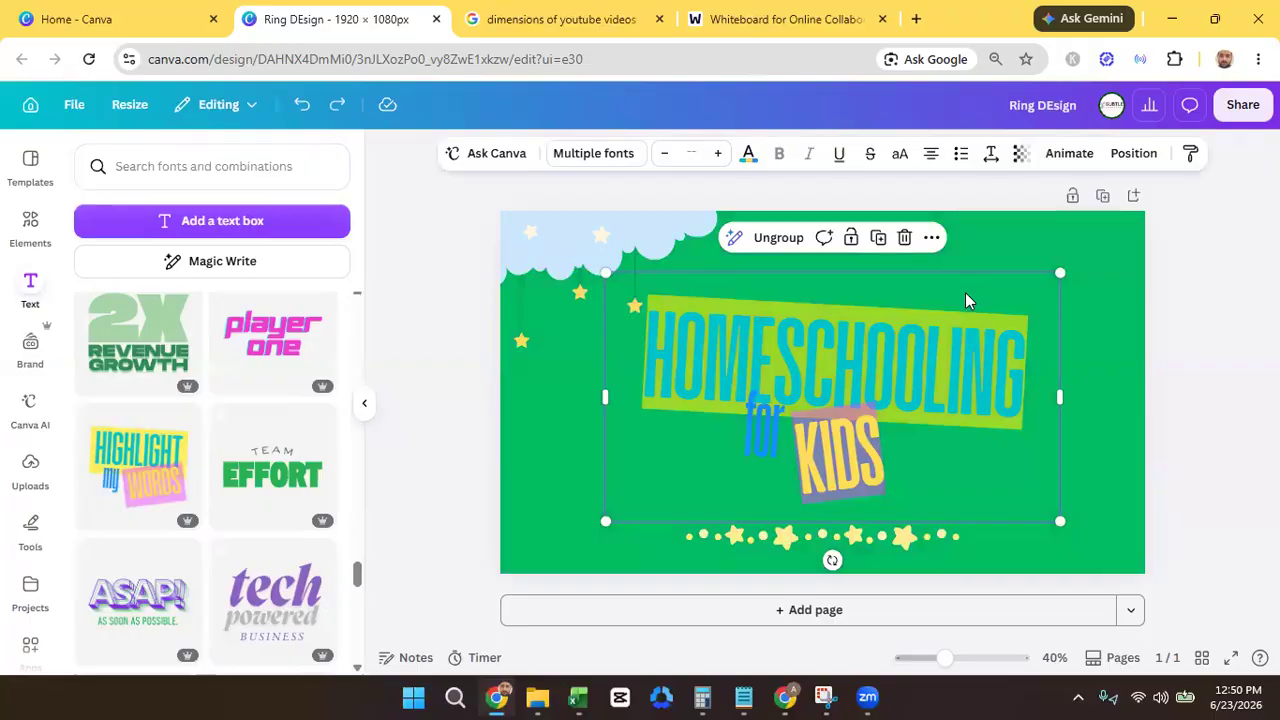
key("ctrl+z")
key("ctrl+z")
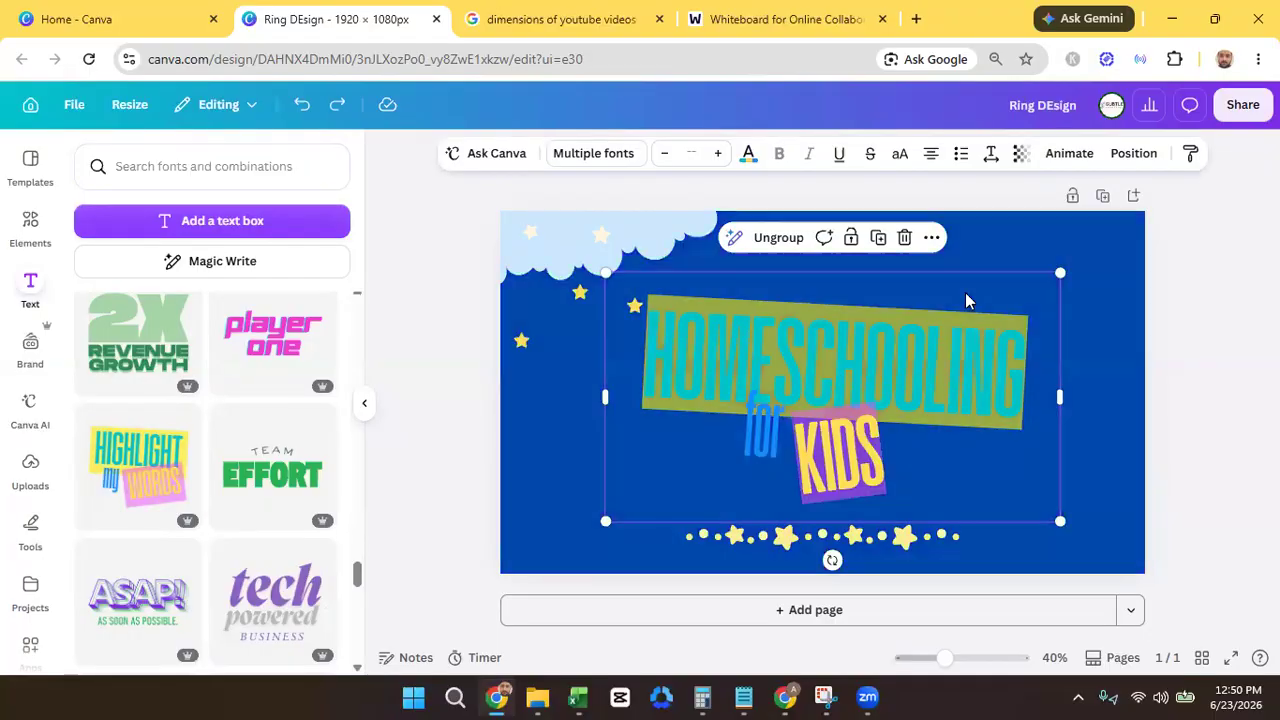
key("ctrl+z")
key("ctrl+z")
key("ctrl+z")
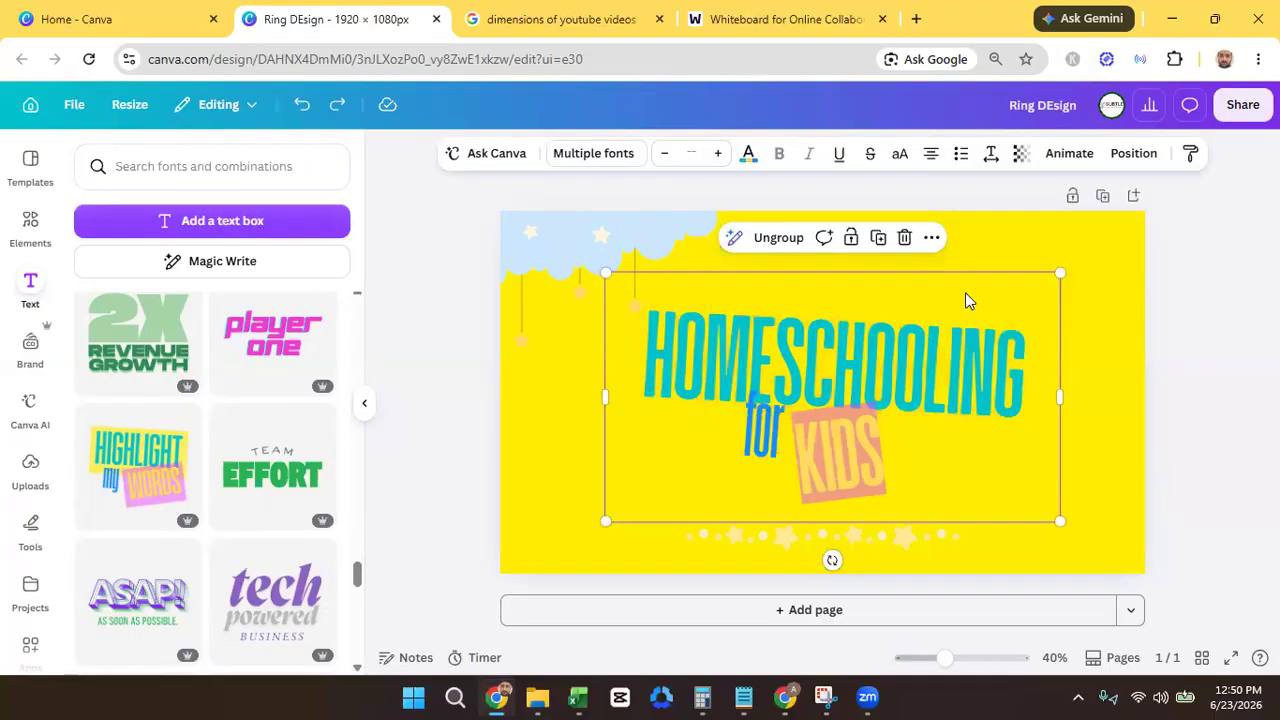
key("ctrl+z")
key("ctrl+z")
key("ctrl+z")
key("ctrl+z")
key("ctrl+z")
key("ctrl+z")
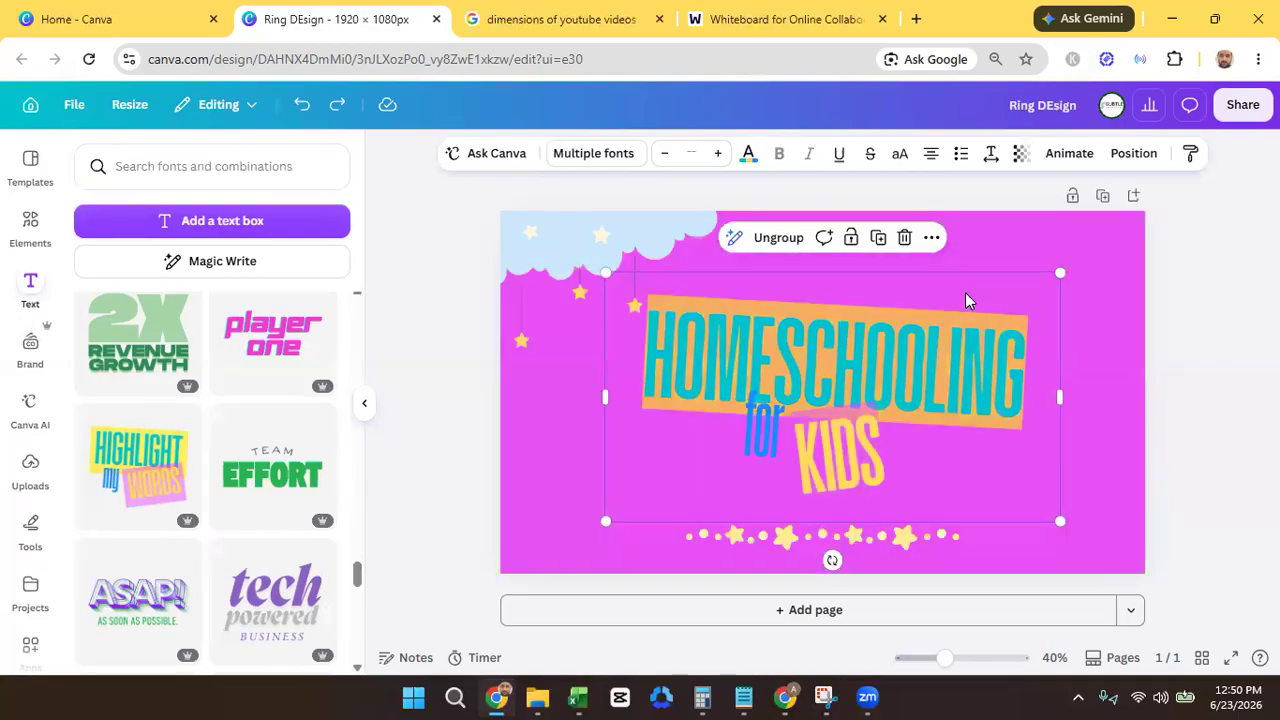
- Keep undoing back past the detached watercolour background and the "HOMESCHOOLING for KIDS" title, leaving only the decorated page
key("ctrl+z")
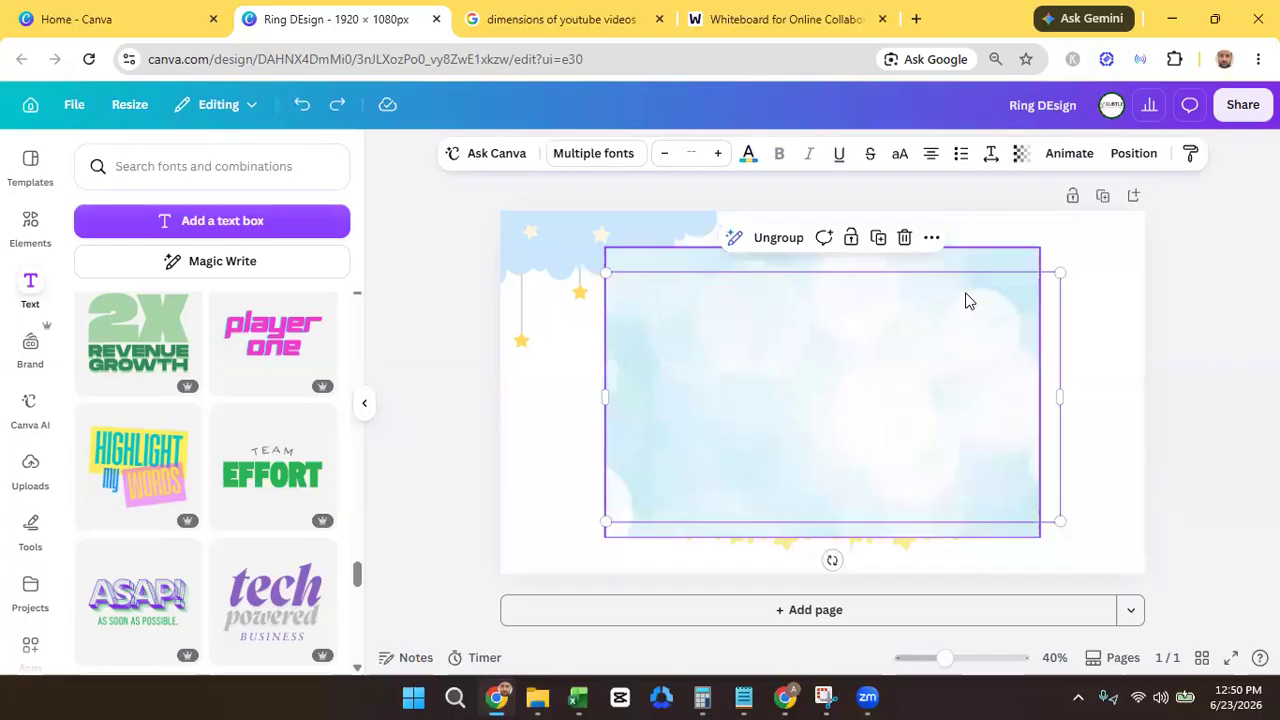
key("ctrl+z")
key("ctrl+z")
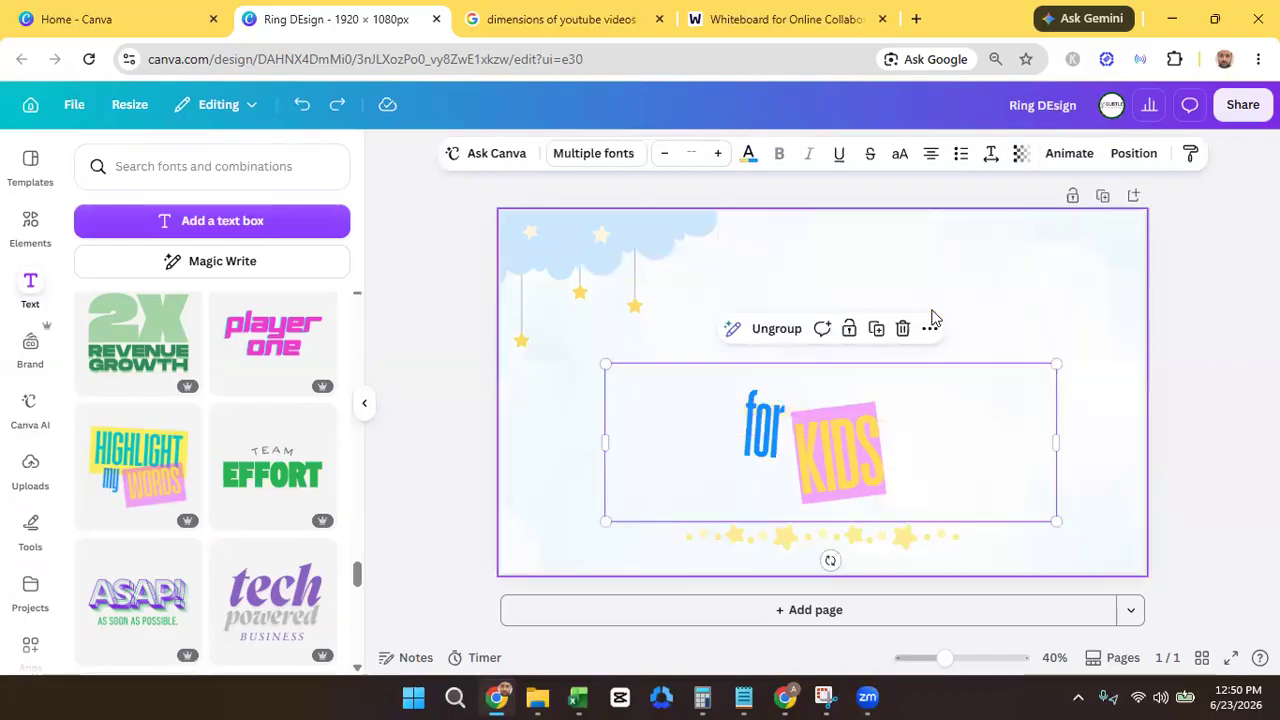
key("ctrl+z")
key("ctrl+z")
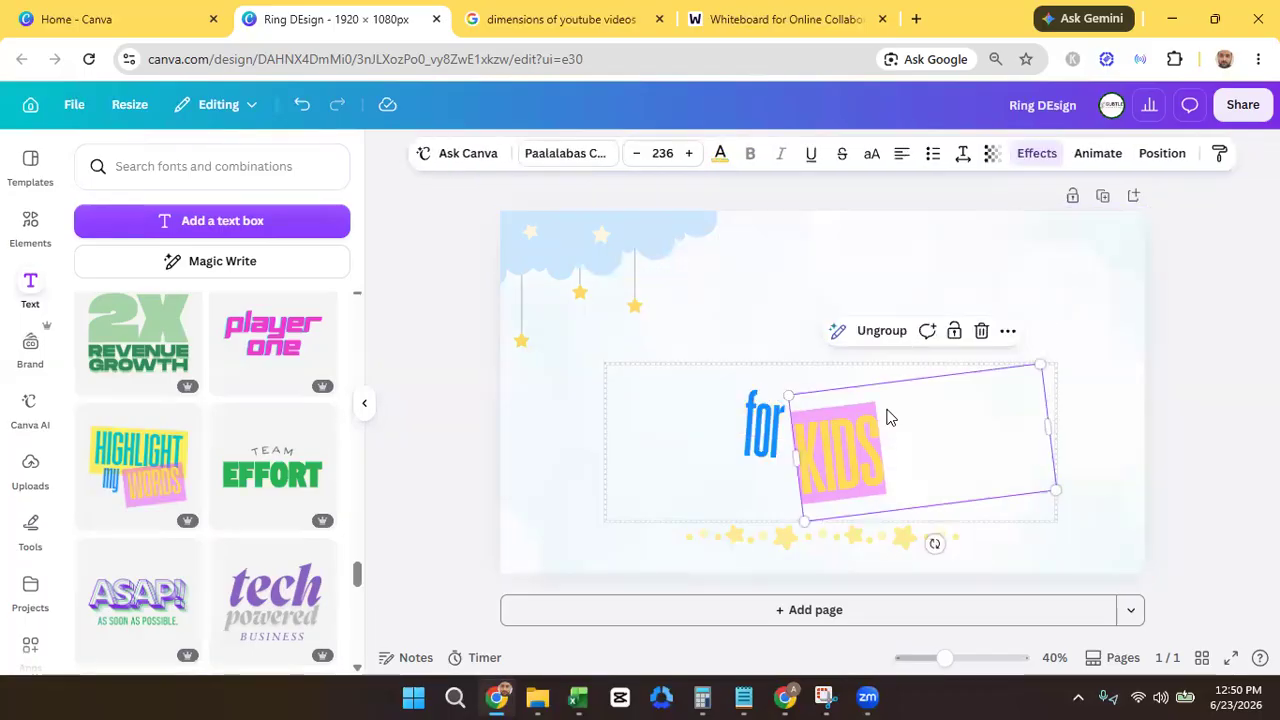
key("ctrl+z")
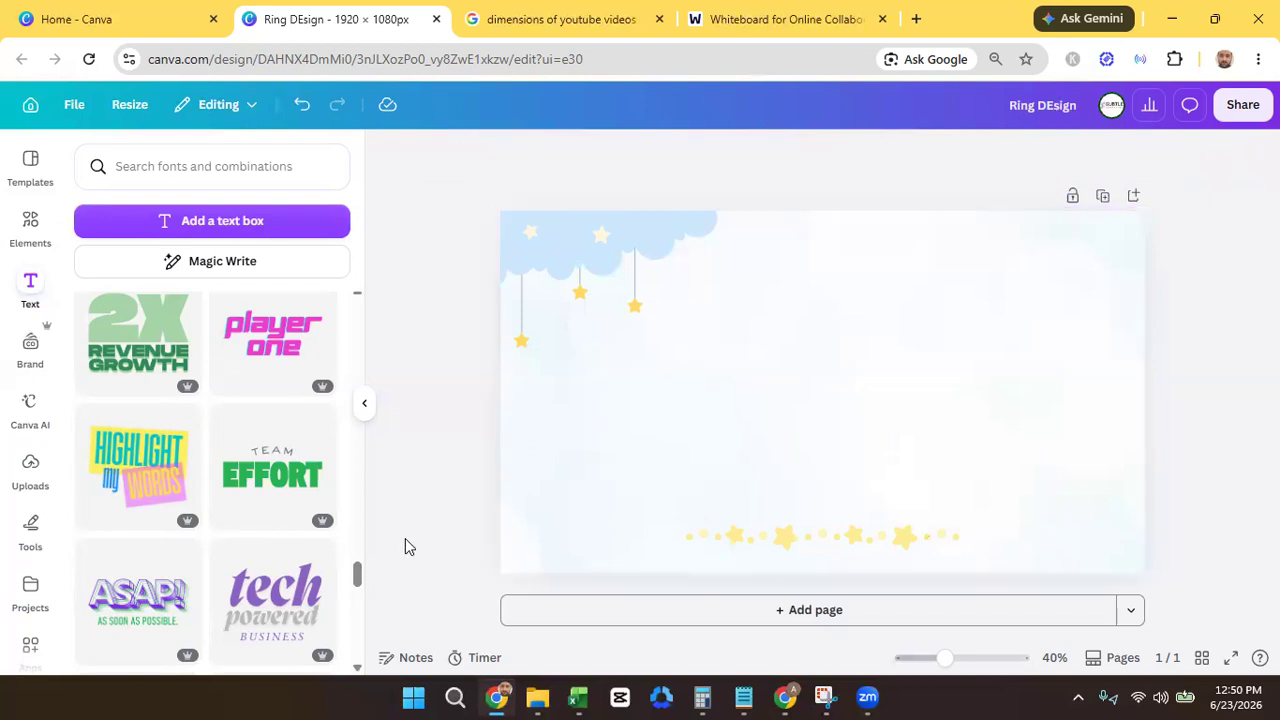
- Browse further through the font combinations and add the "SUPER KAWAII" text design to the page
left_click_drag(358, 570, 361, 588)
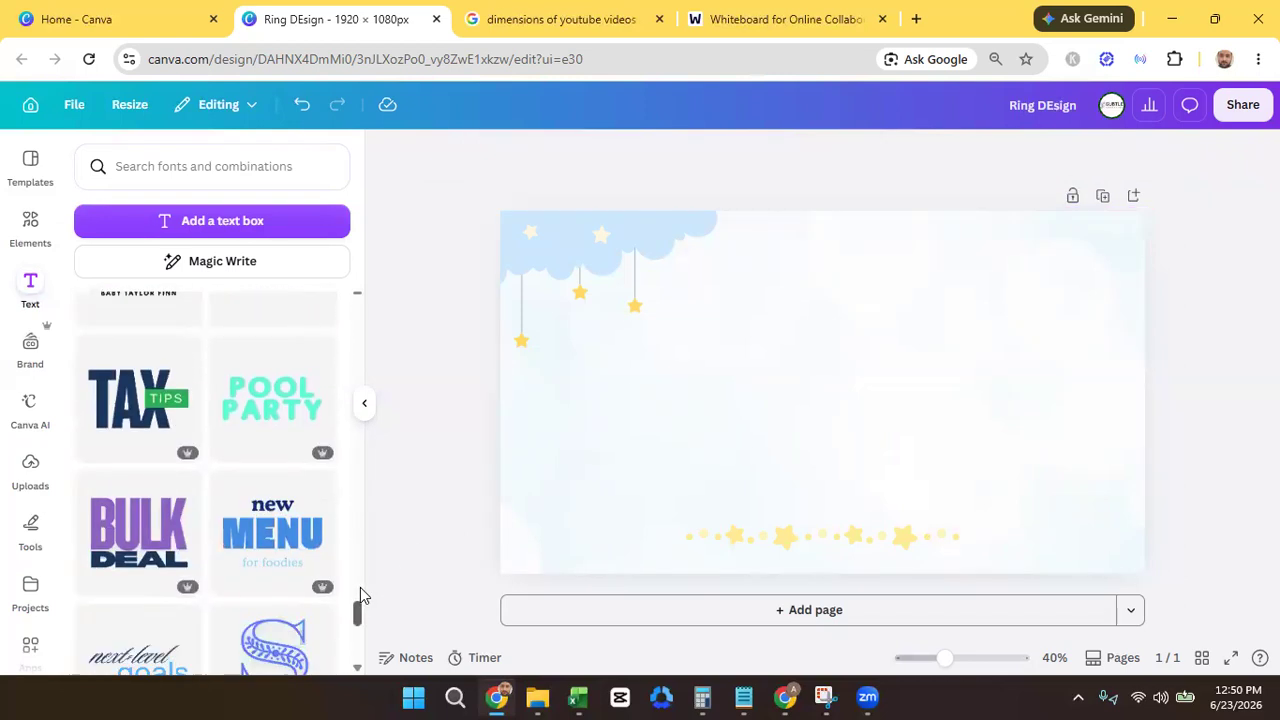
scroll(361, 590, "down", 3)
scroll(360, 587, "down", 8)
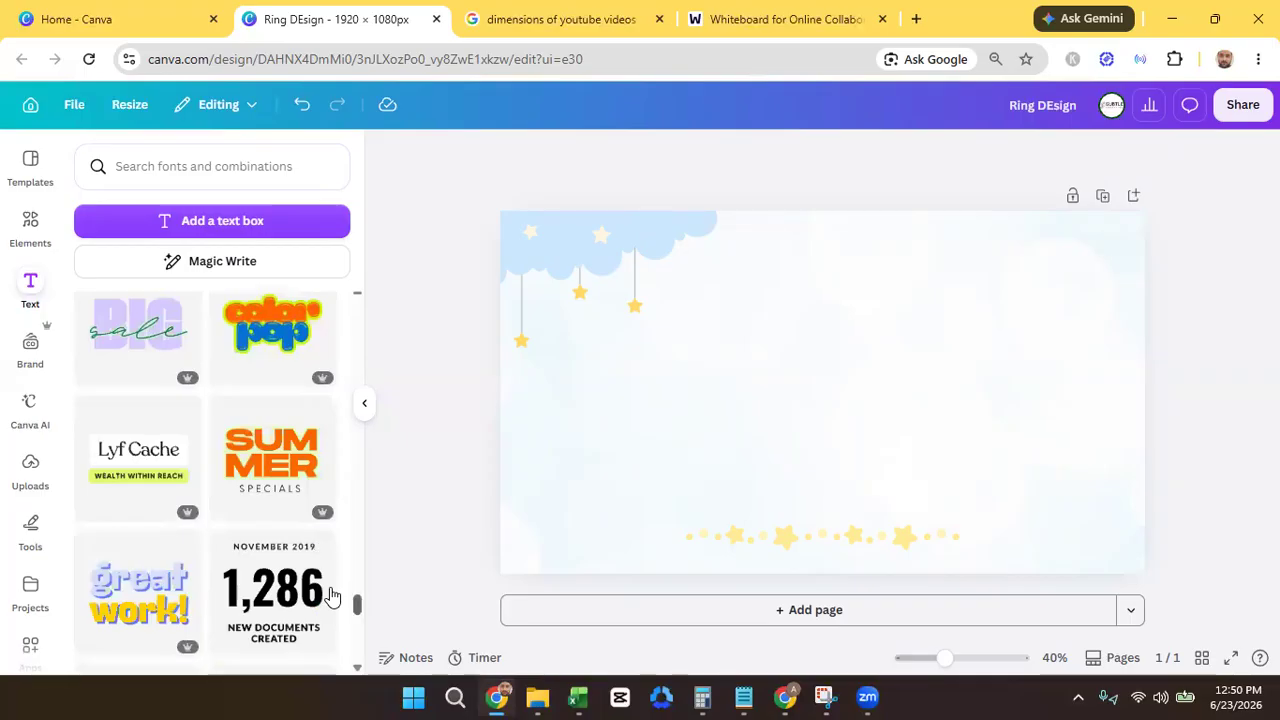
scroll(332, 595, "down", 1)
scroll(332, 595, "down", 5)
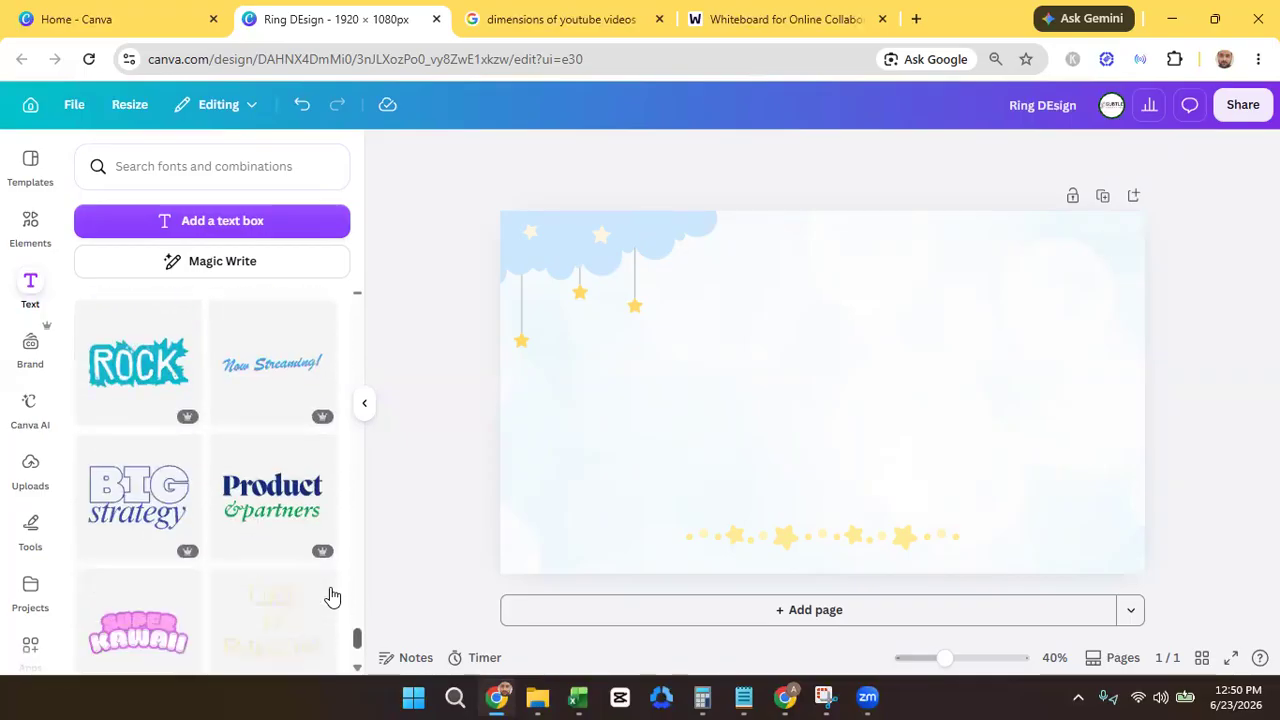
scroll(332, 595, "down", 4)
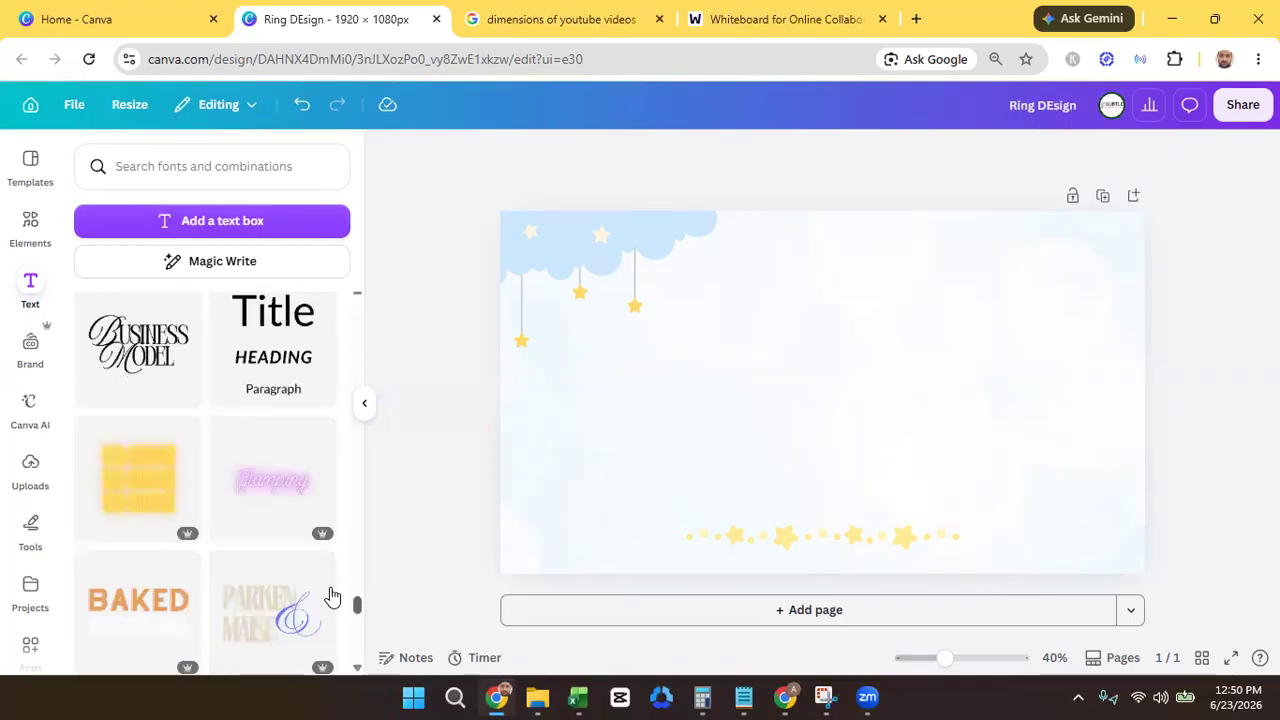
scroll(332, 595, "up", 1)
scroll(330, 598, "down", 3)
scroll(330, 595, "up", 3)
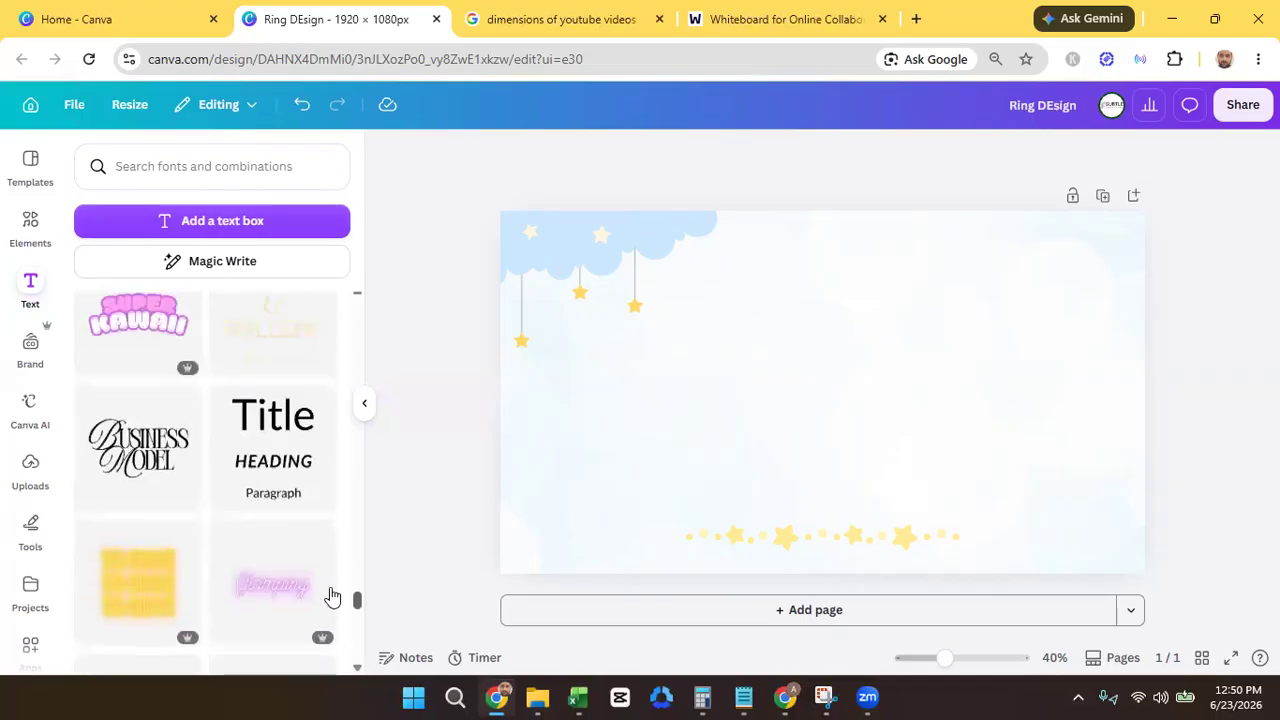
left_click(137, 345)
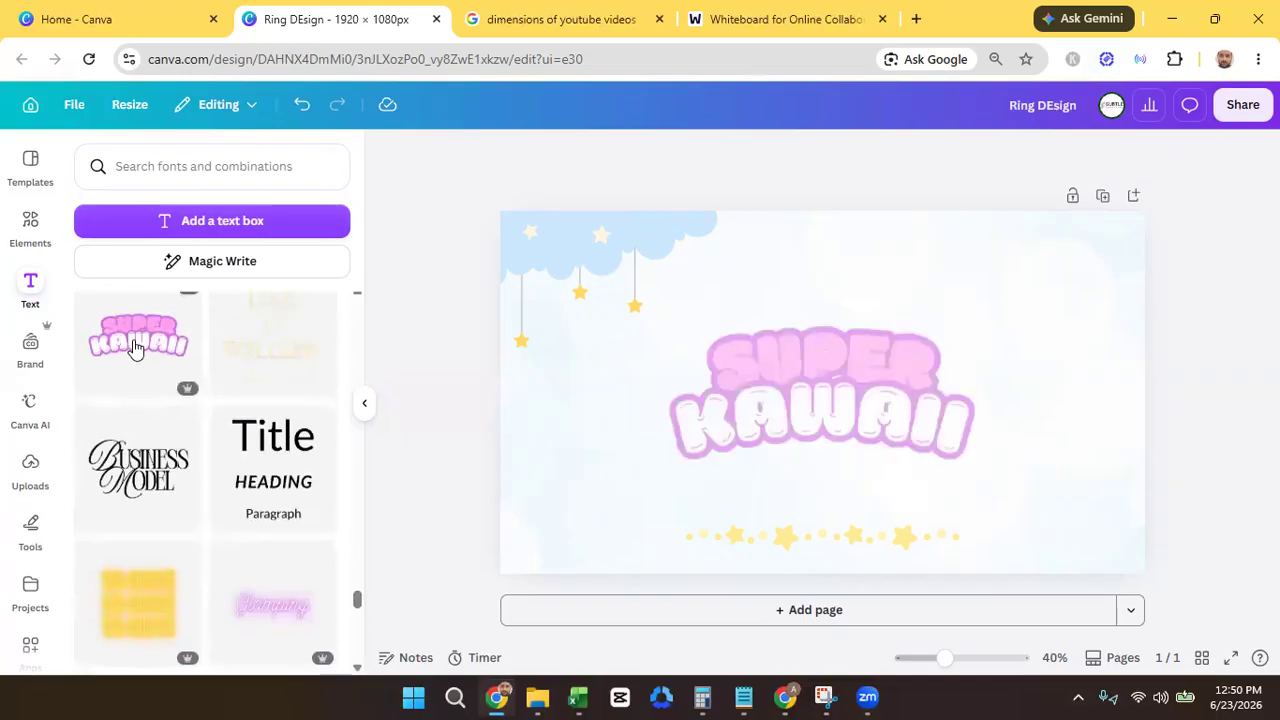
- Ungroup the "SUPER KAWAII" title into separate text elements and deselect it
left_click(820, 380)
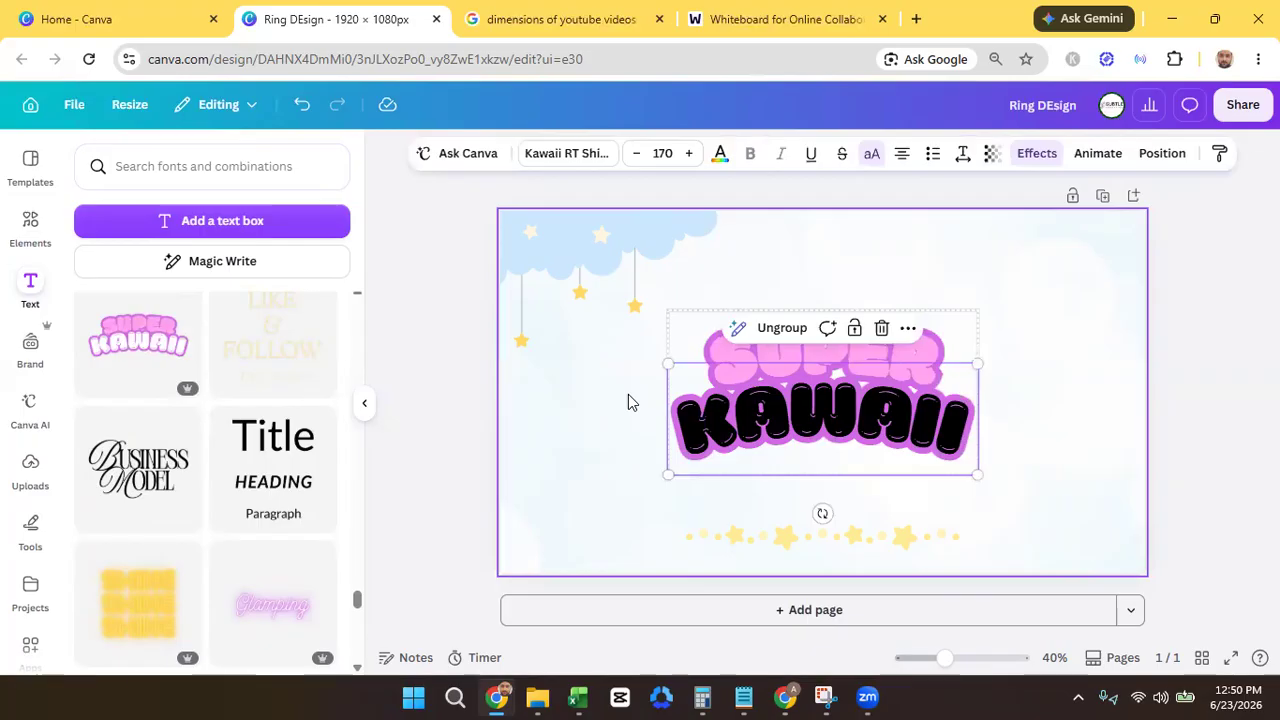
left_click(628, 402)
left_click(814, 366)
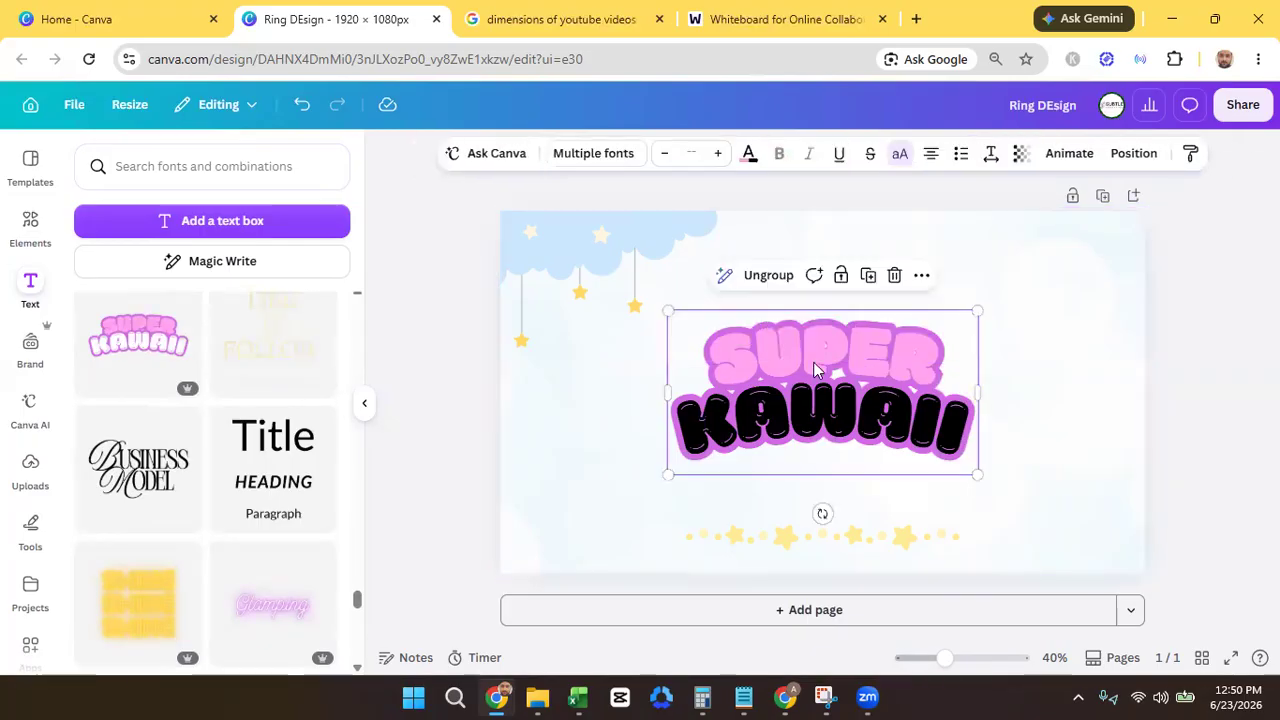
left_click(769, 276)
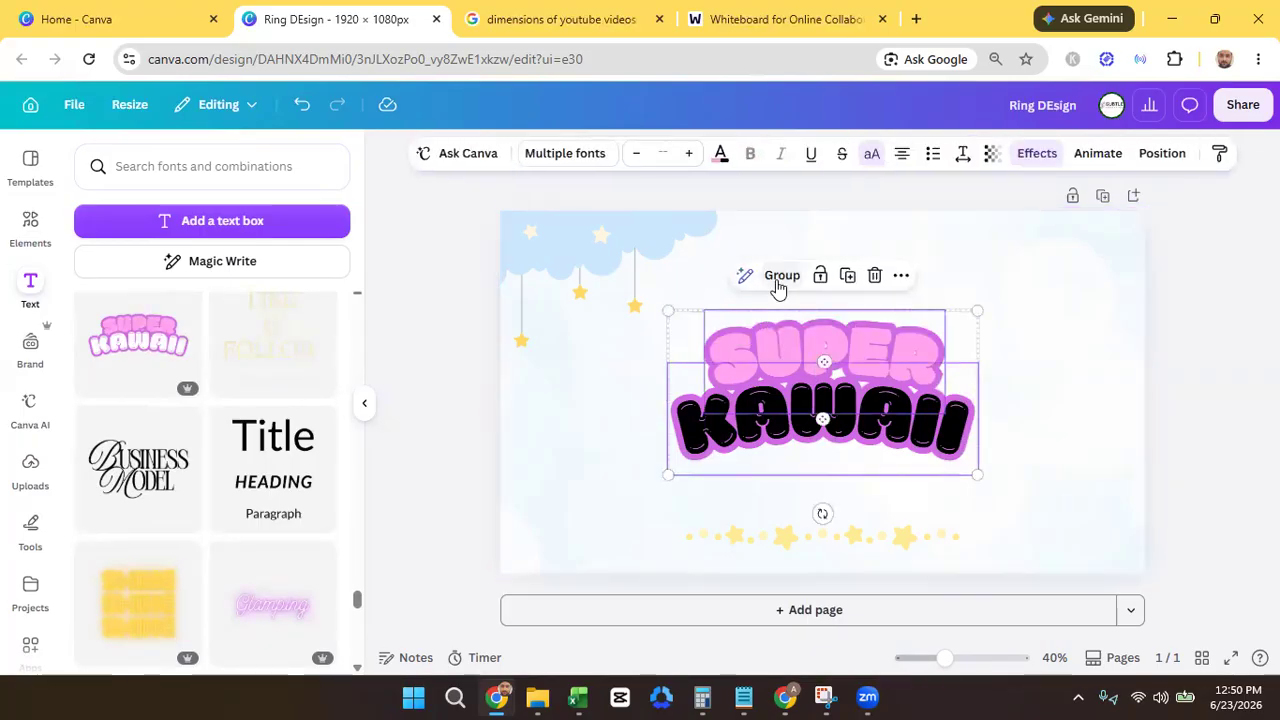
left_click(1019, 330)
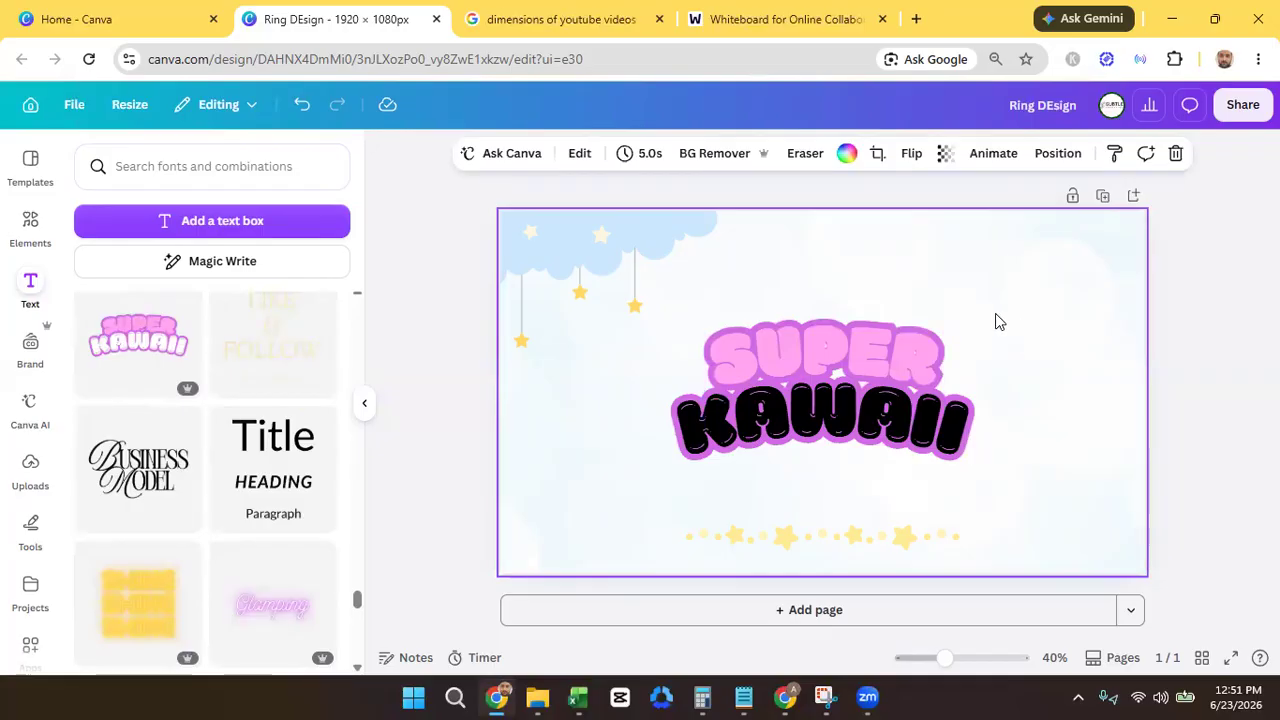
- Add a blank second page and search the photo elements for "rectangle"
left_click(995, 597)
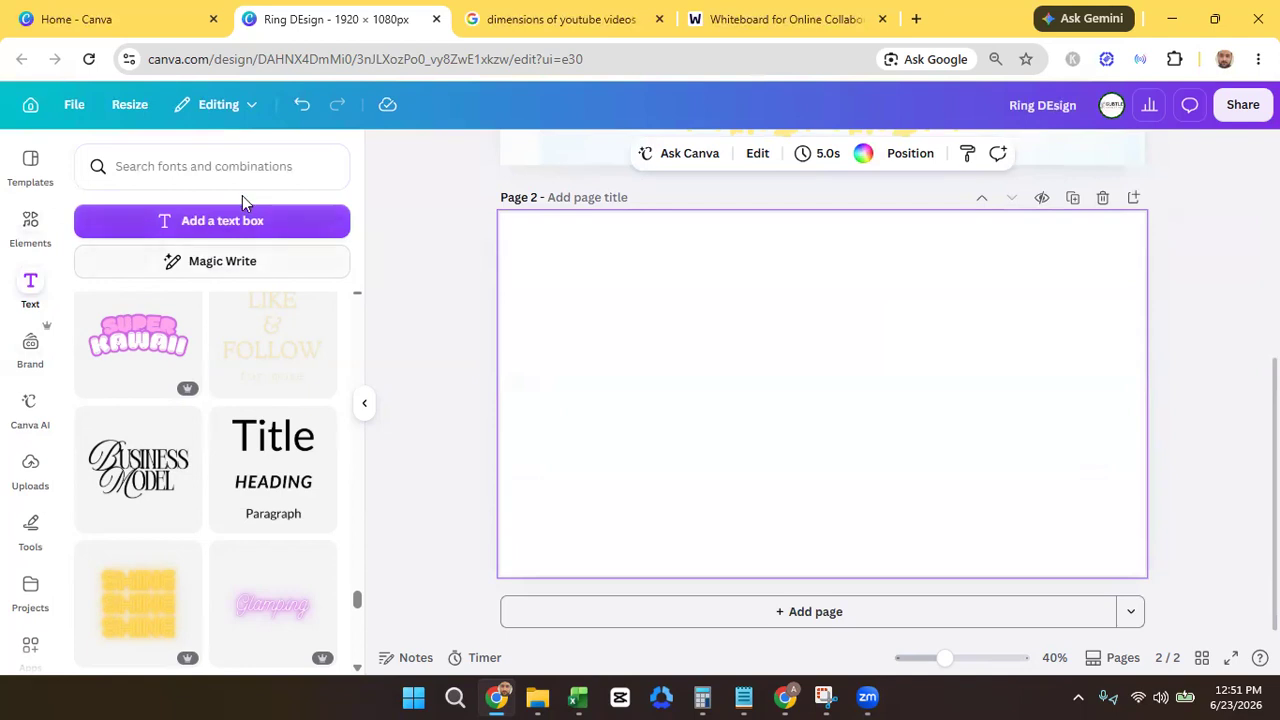
left_click(31, 225)
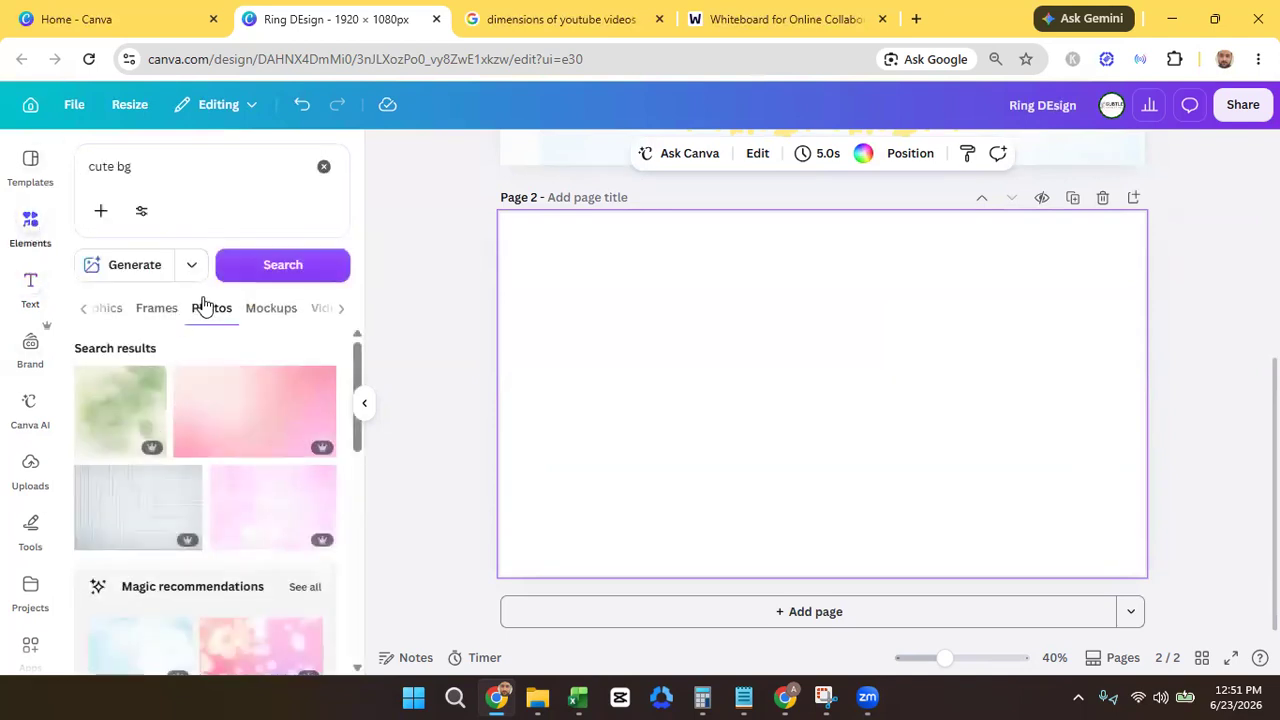
triple_click(144, 176)
type("rectangle")
key("Return")
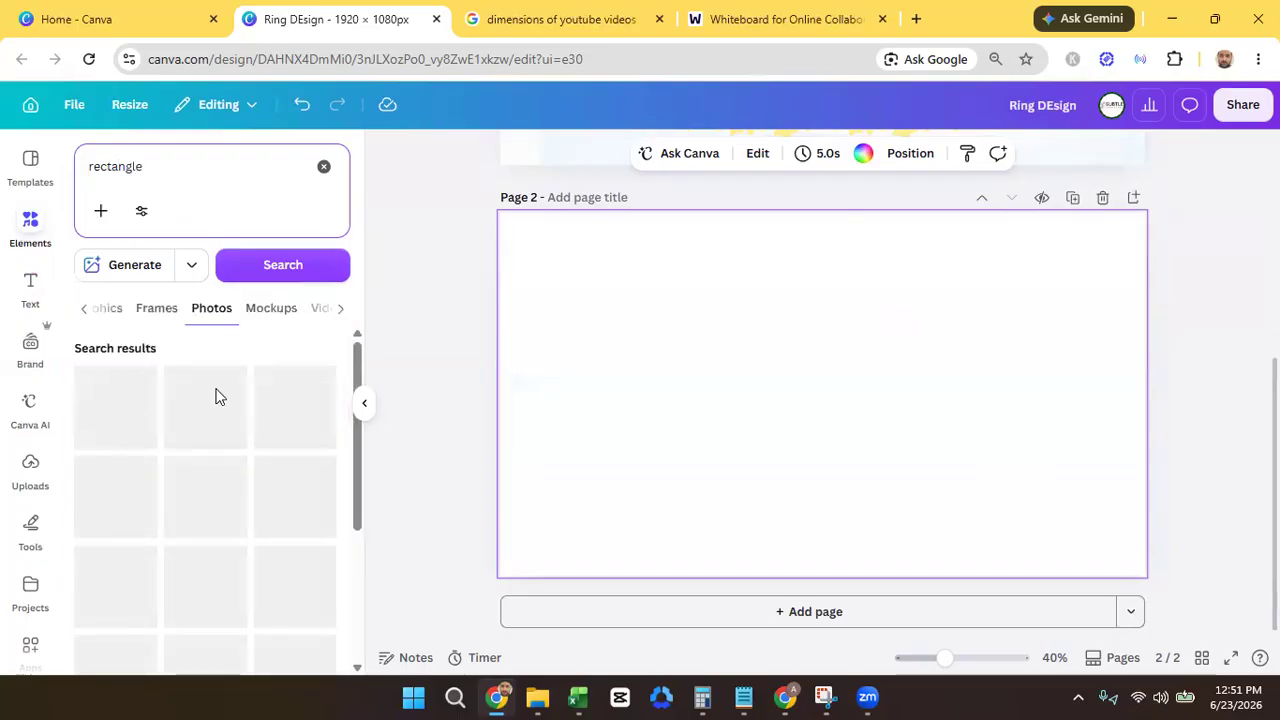
- Add the blue outlined and yellow dashed rectangles, shrink both to thumbnails, and stack them in the page's upper-left area
left_click(268, 410)
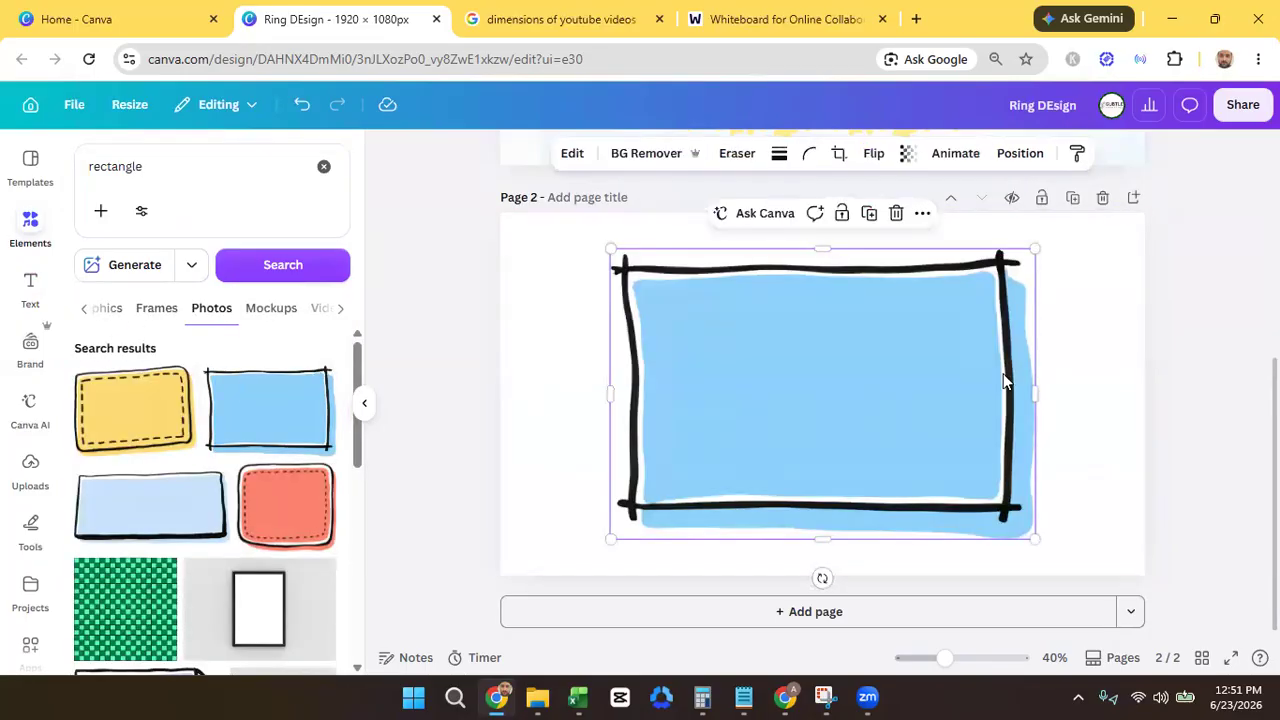
left_click_drag(1034, 249, 691, 476)
left_click_drag(629, 505, 562, 280)
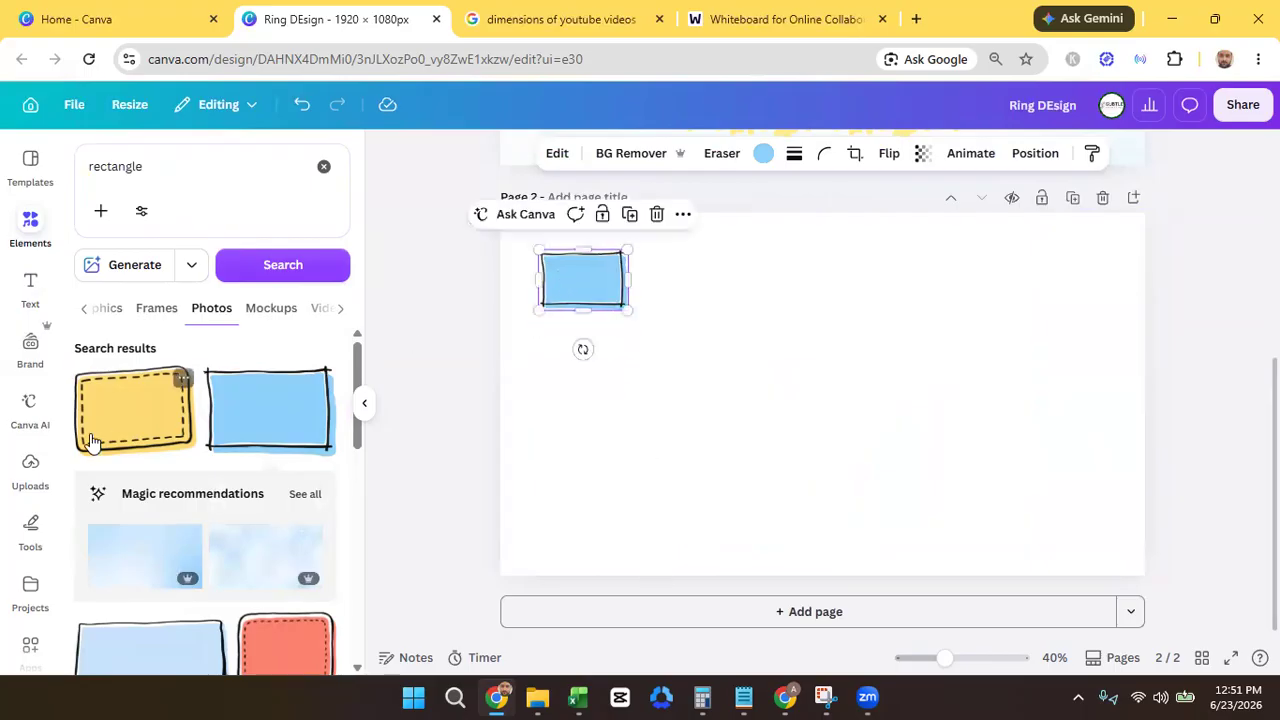
left_click(92, 443)
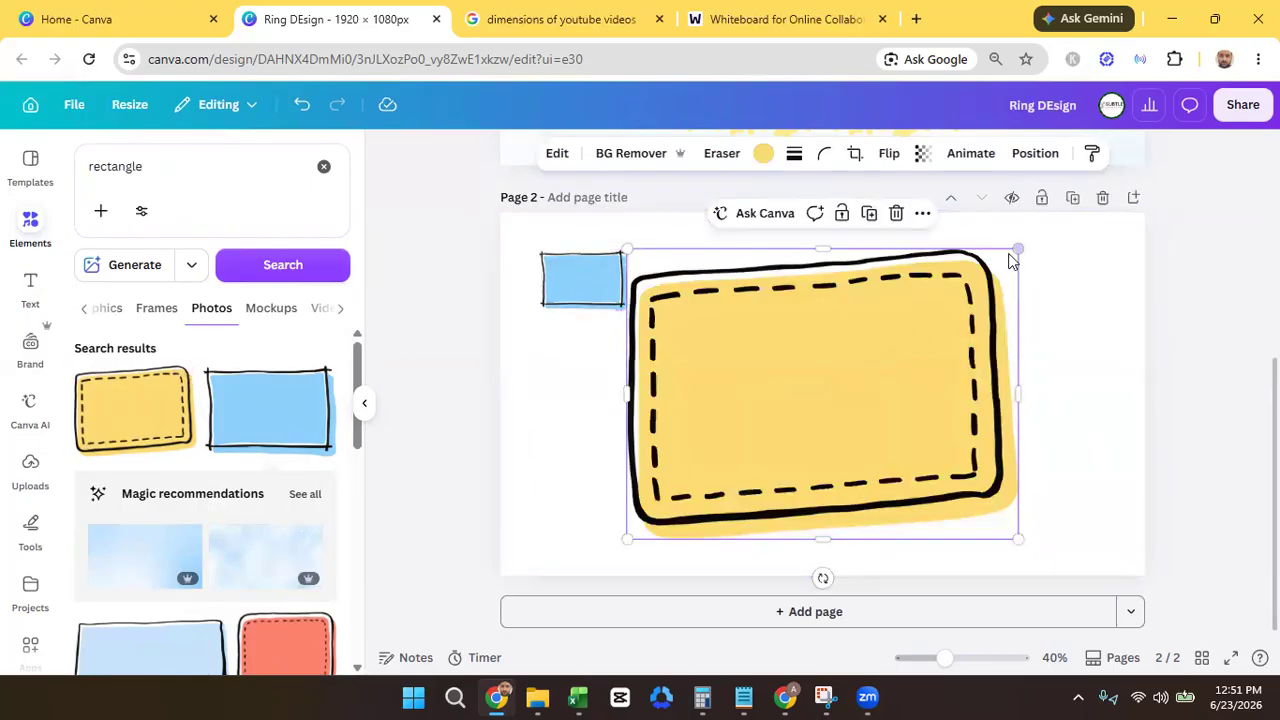
left_click_drag(1017, 251, 598, 366)
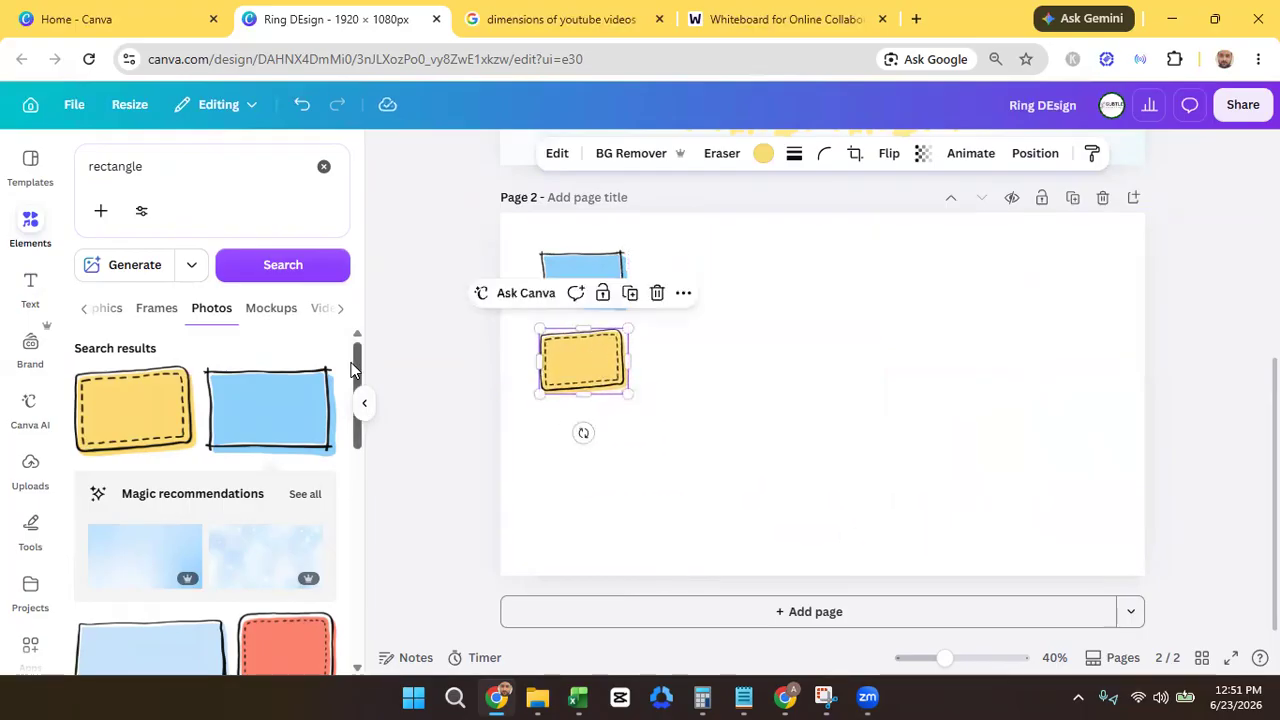
- Add the pale blue rectangle with the thick black edge, shrink it, and place it below the yellow one
scroll(352, 370, "down", 3)
left_click(166, 409)
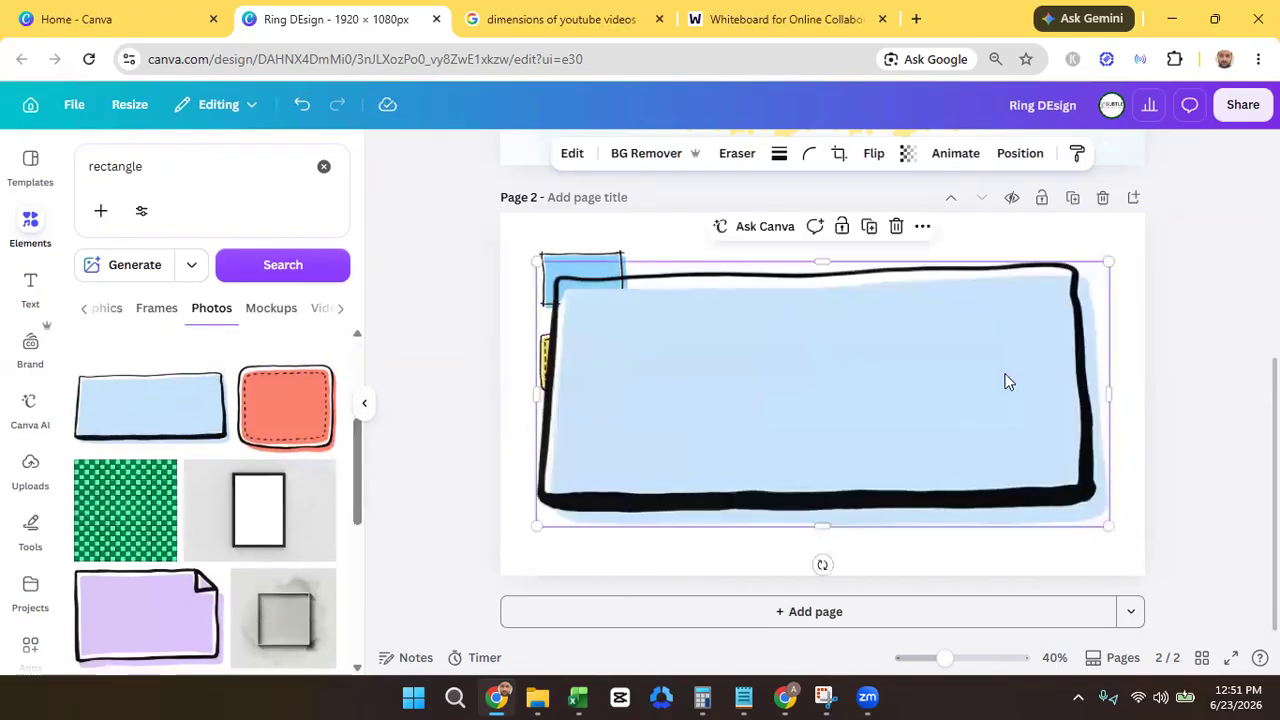
left_click_drag(1109, 263, 727, 438)
left_click_drag(668, 481, 663, 452)
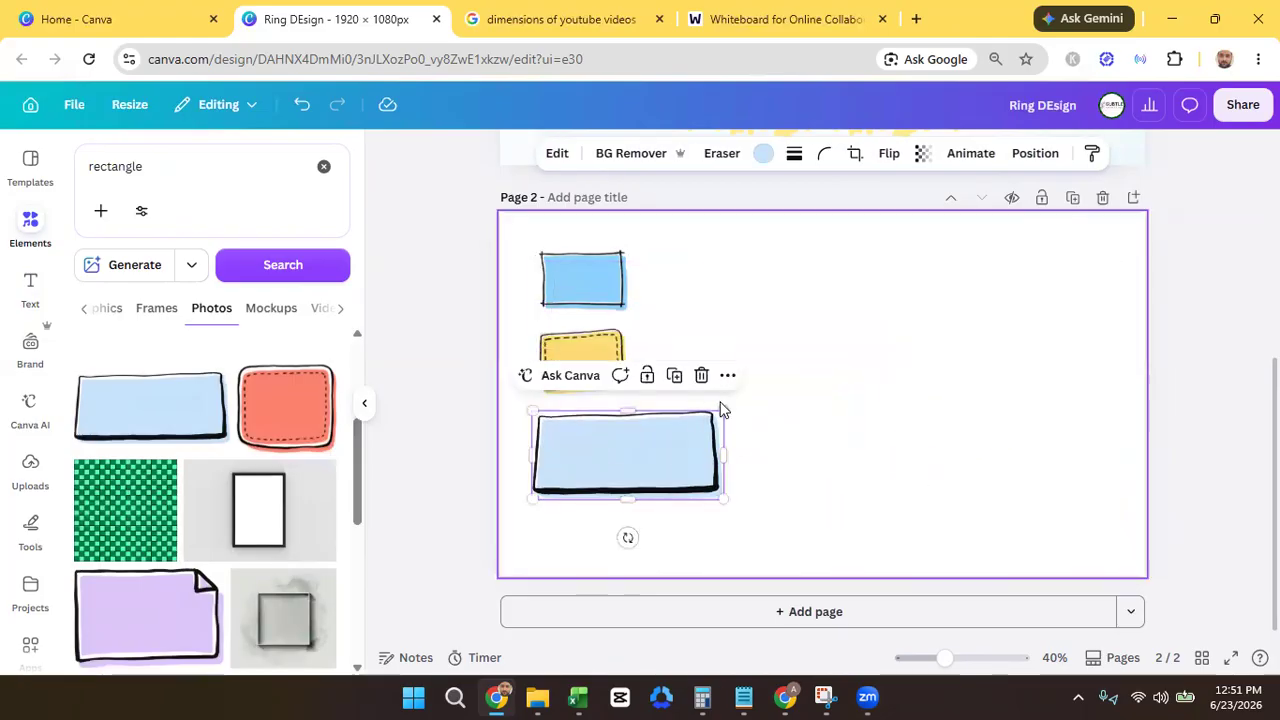
- Shrink the pale blue rectangle further, rotate it to stand upright, and adjust its width to match the shapes above
left_click_drag(724, 408, 636, 452)
left_click_drag(560, 538, 518, 460)
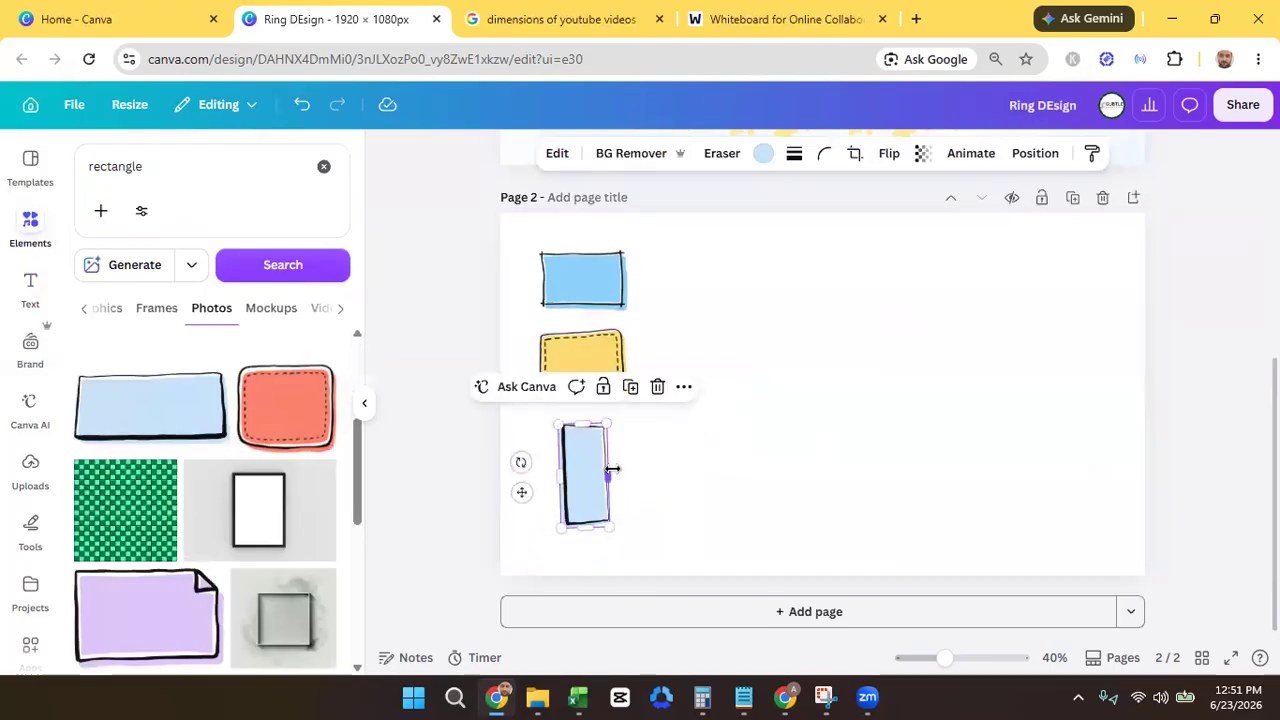
left_click_drag(612, 468, 587, 455)
left_click(700, 276)
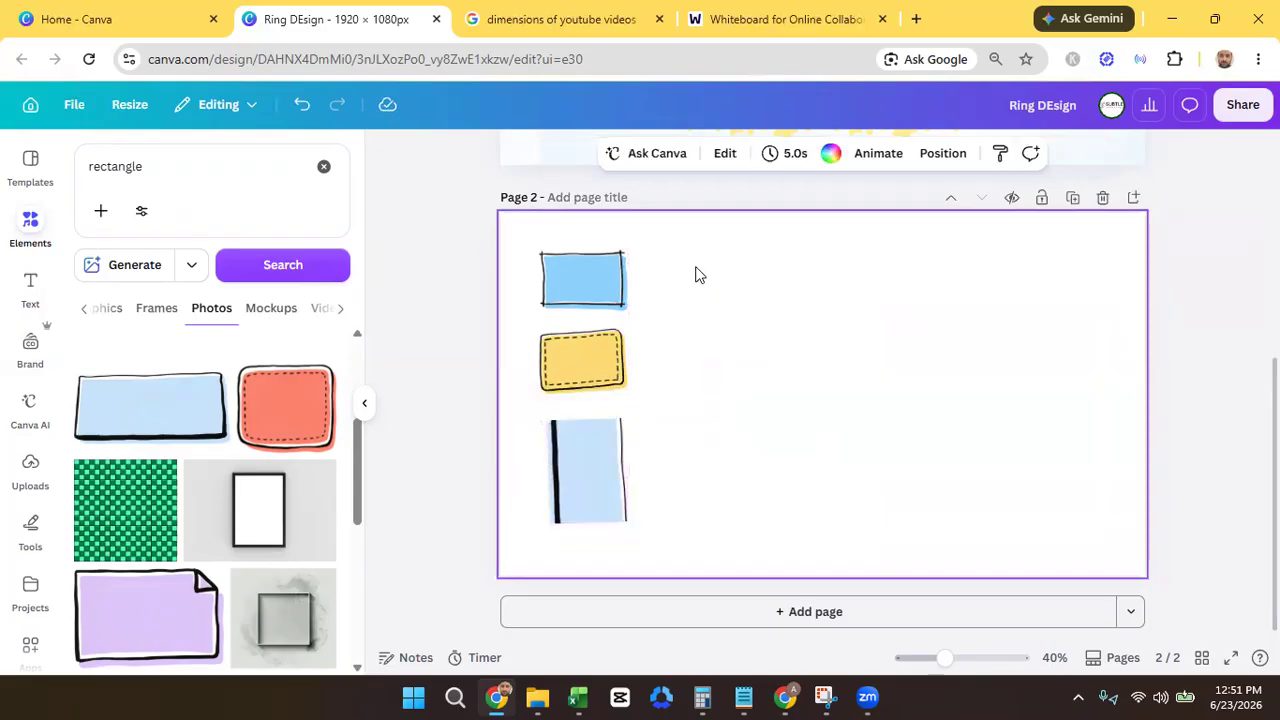
- Shift the blue rectangle slightly, select all three rectangles on page 2, and group them
left_click_drag(673, 273, 720, 354)
left_click(586, 279)
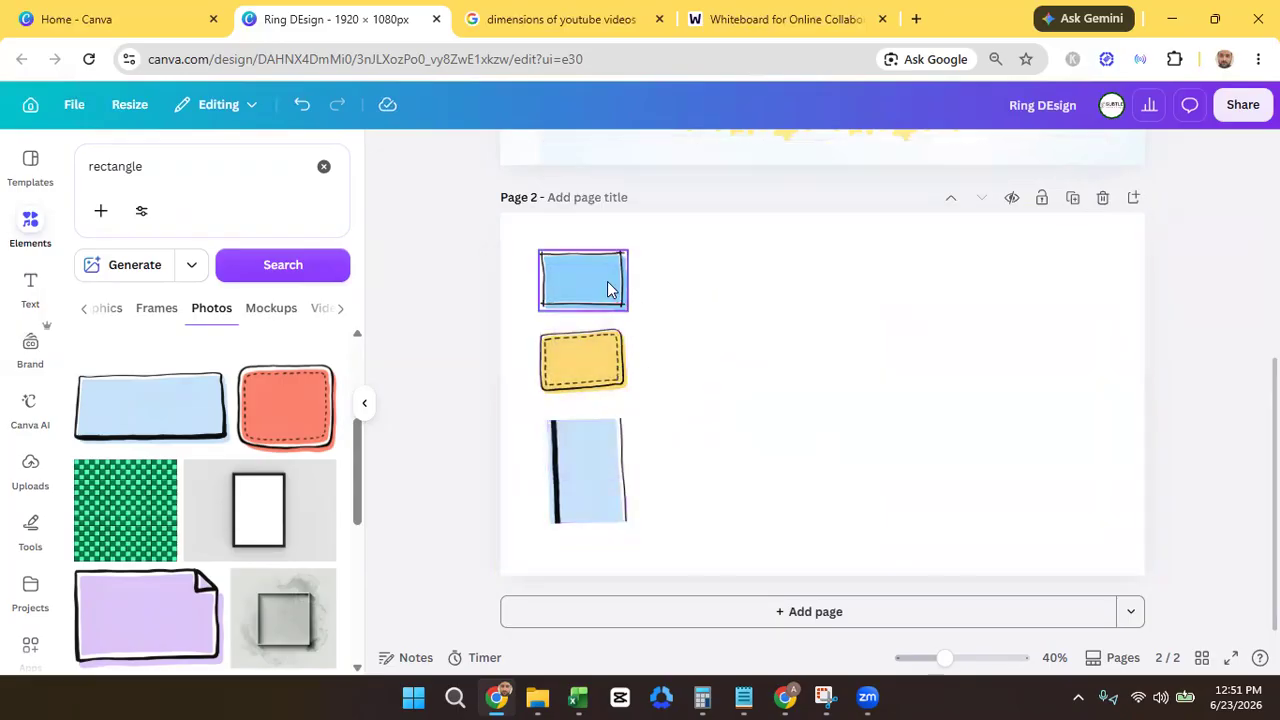
left_click_drag(586, 279, 657, 292)
left_click_drag(737, 297, 1012, 252)
left_click_drag(694, 262, 607, 467)
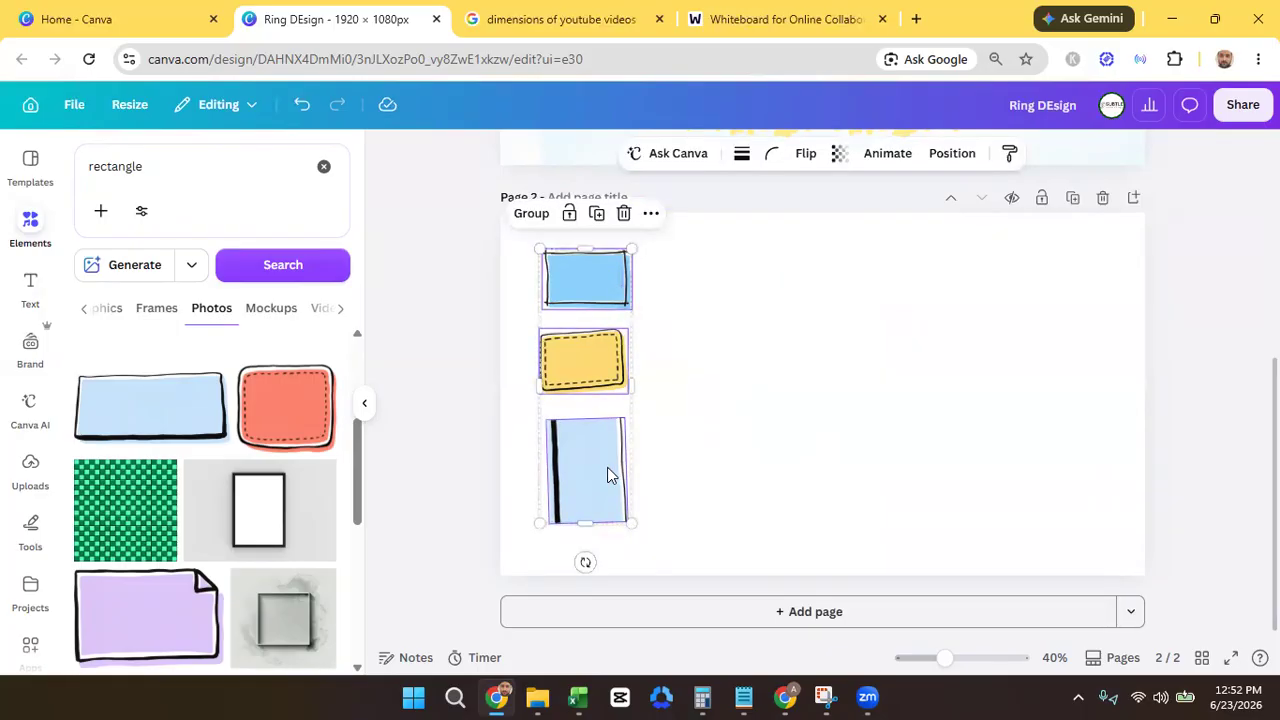
left_click(530, 214)
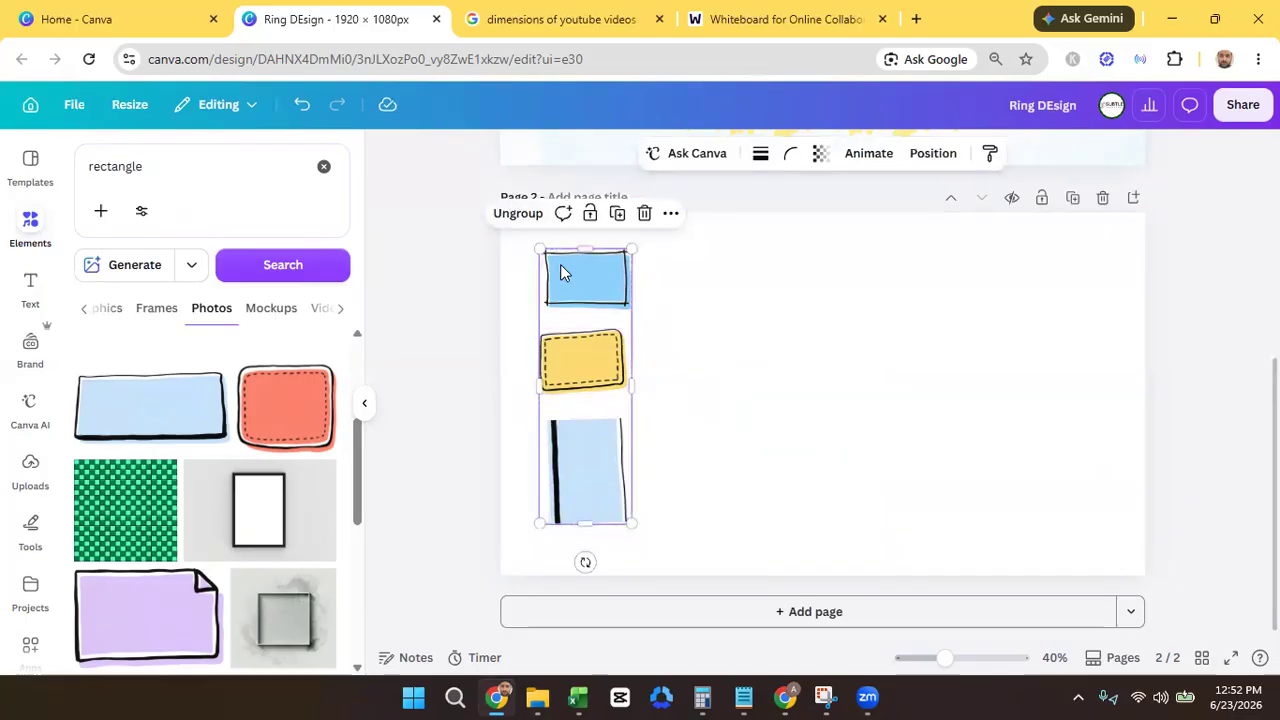
- Try moving the grouped rectangles and then only the blue one within the group, and undo the last moves
left_click_drag(560, 264, 954, 280)
left_click_drag(837, 291, 620, 286)
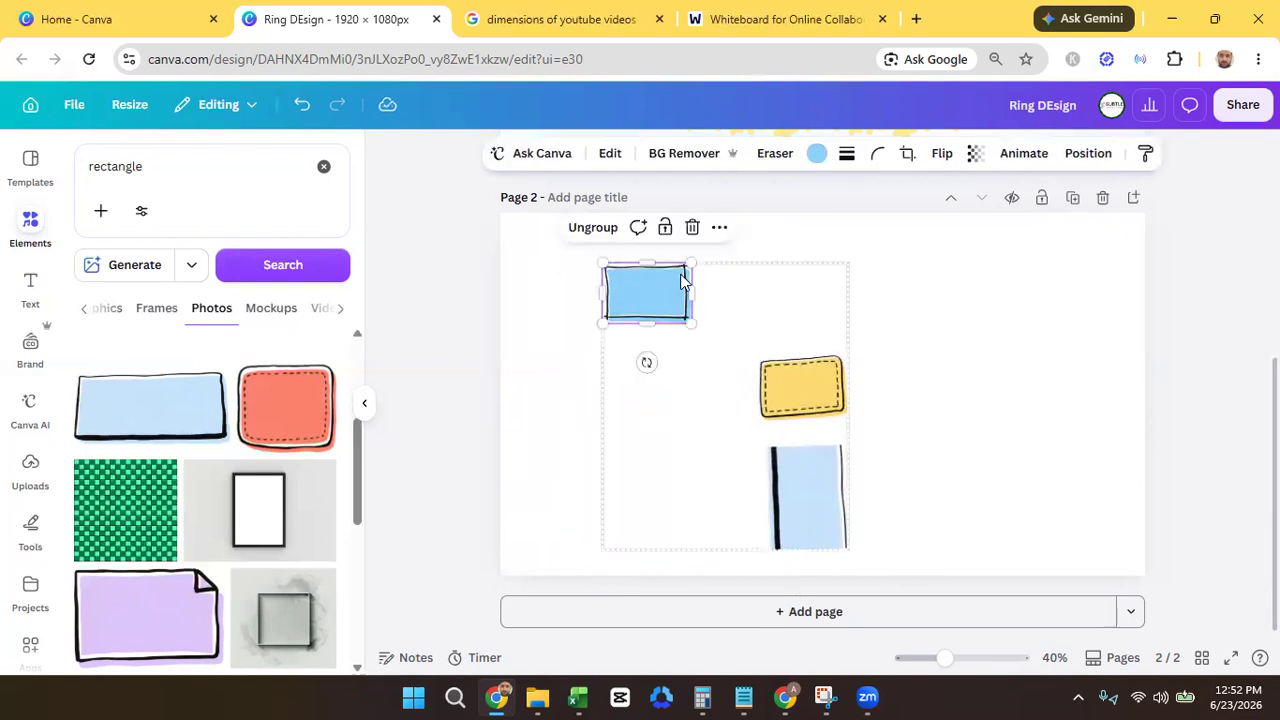
key("ctrl+z")
key("ctrl+z")
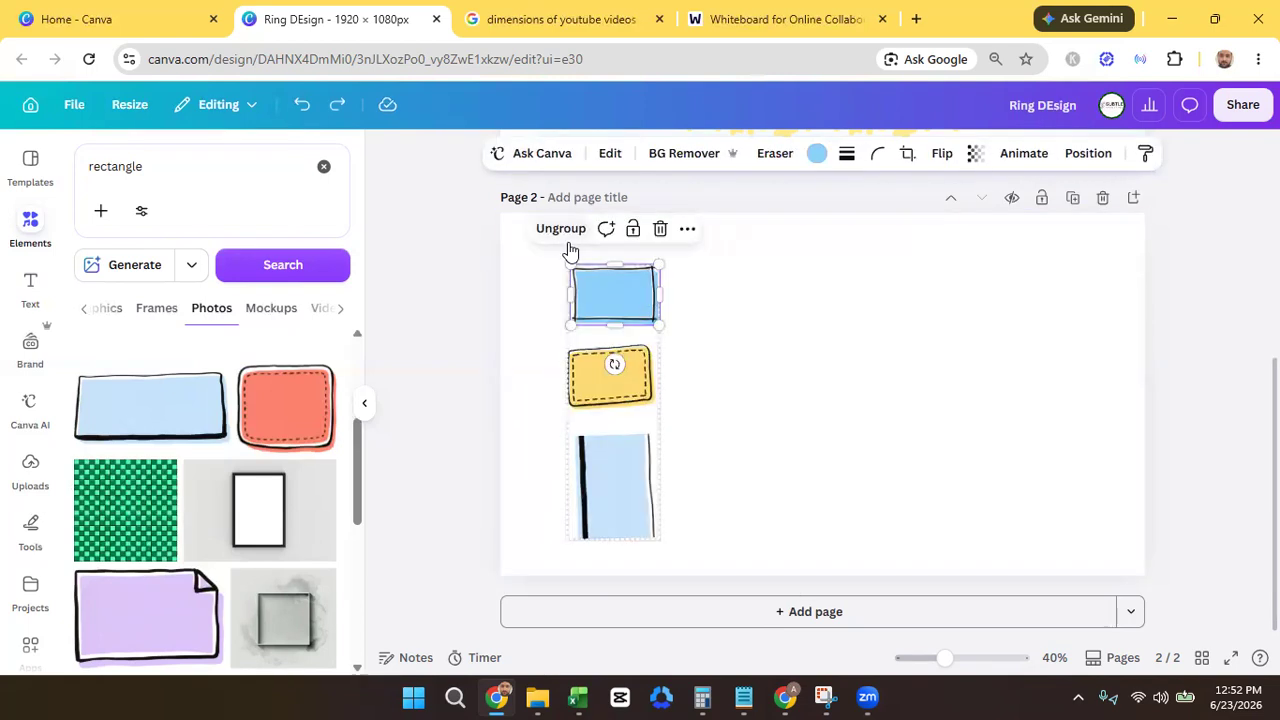
- Ungroup the rectangles, moving the blue one to the page's right half and the yellow one near the top-left corner
left_click(823, 290)
left_click(610, 270)
left_click_drag(610, 270, 935, 320)
left_click(594, 366)
left_click_drag(602, 379, 621, 268)
left_click(538, 305)
left_click(797, 380)
left_click(621, 355)
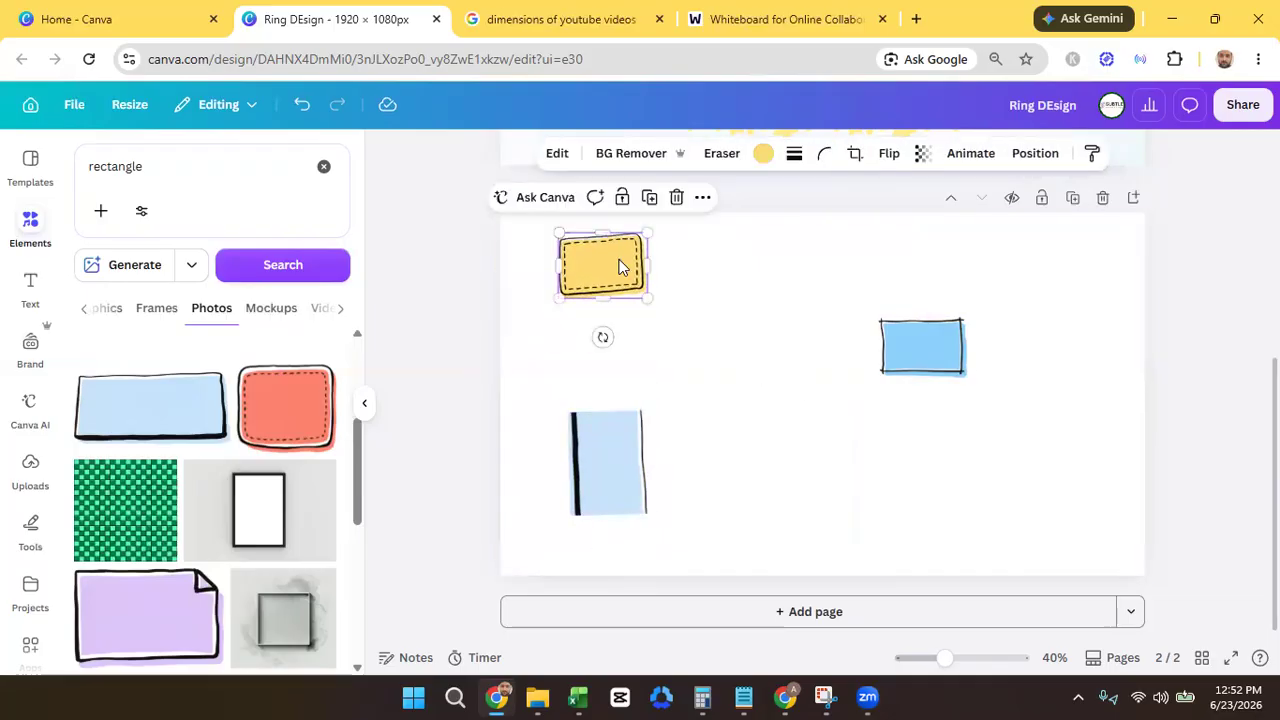
left_click(537, 249)
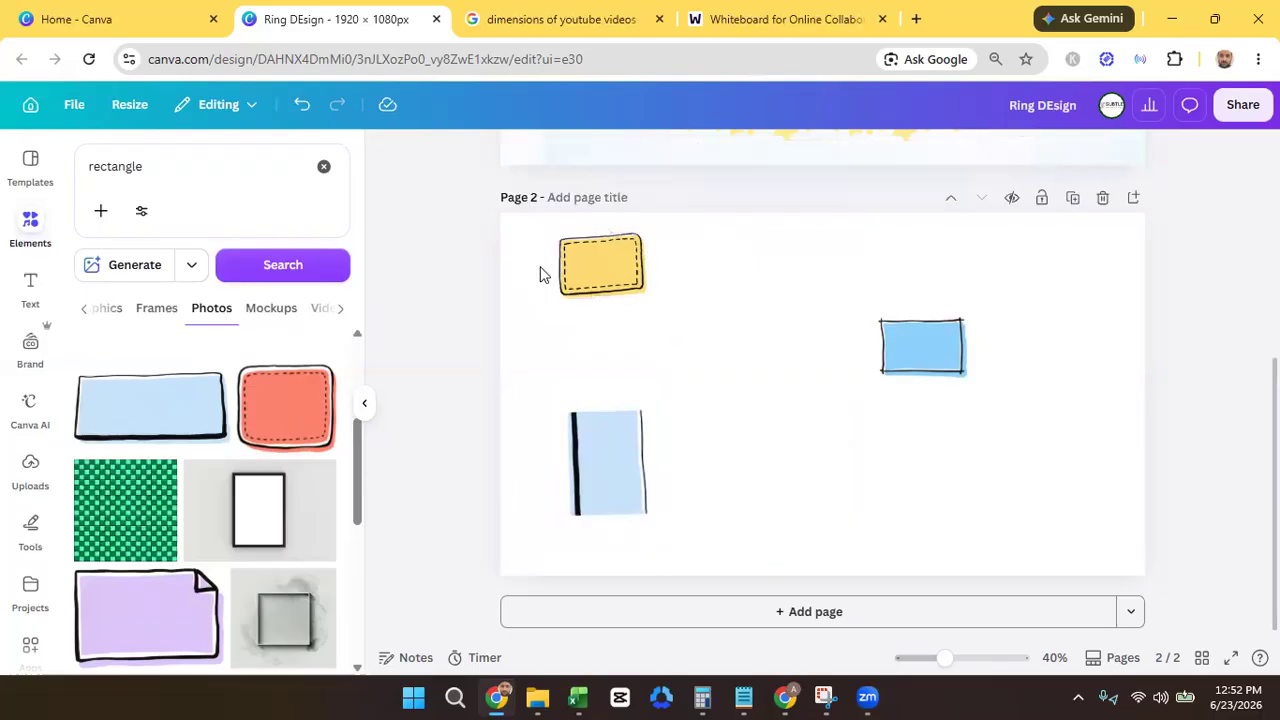
- Group the three scattered rectangles, shift the group toward the page's lower right, and scale it down
left_click_drag(540, 275, 956, 494)
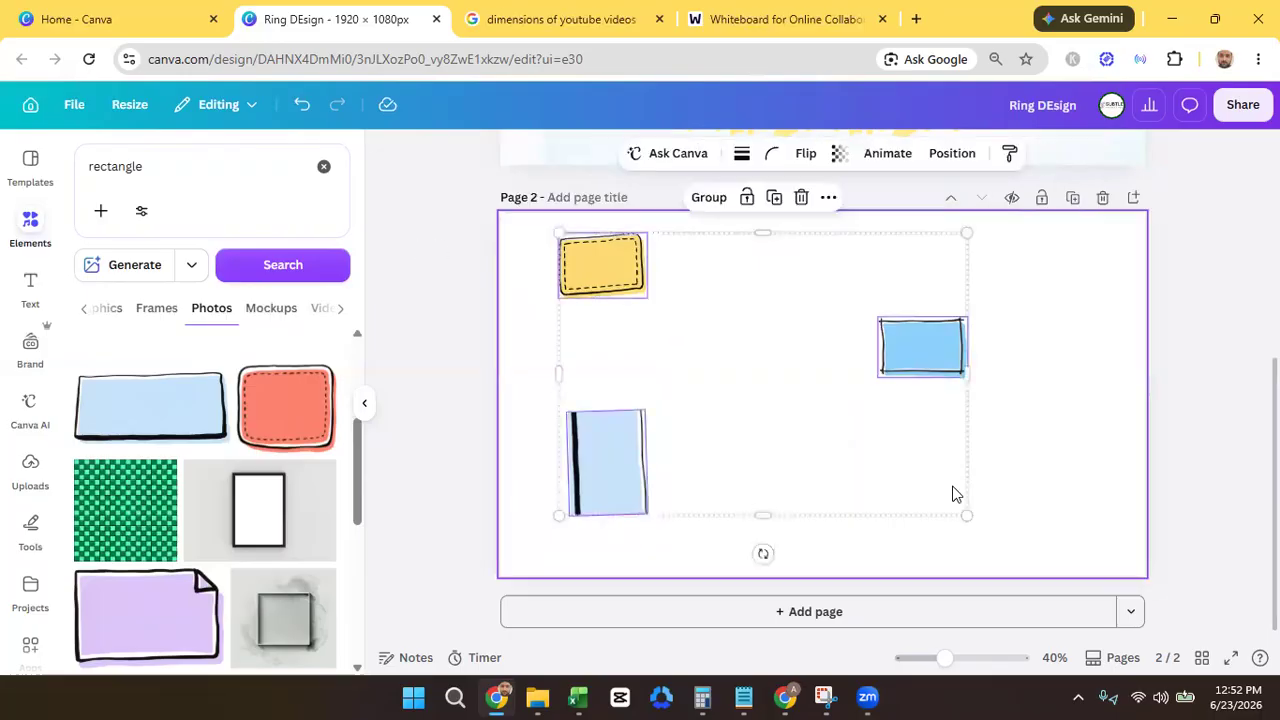
left_click(708, 197)
left_click_drag(806, 257, 857, 303)
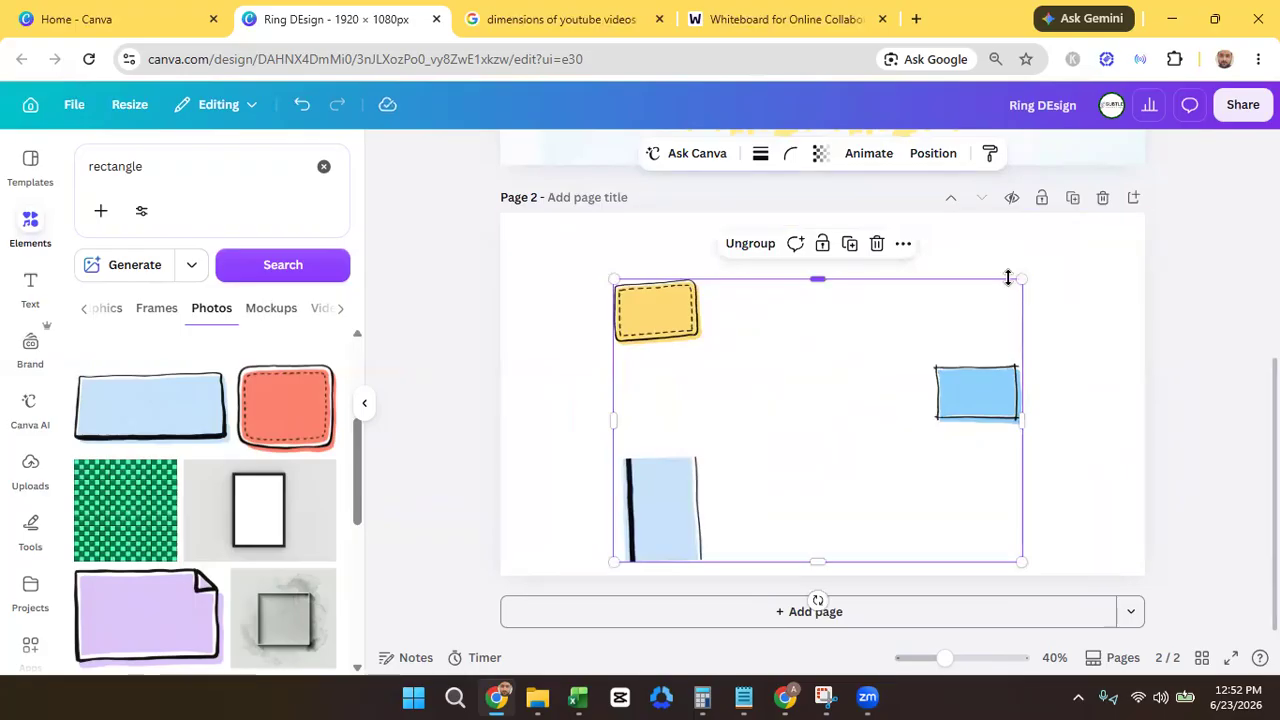
left_click_drag(1019, 281, 912, 356)
- Ungroup the rectangles and move the blue one between the other two, and back to the page's right half
left_click(697, 326)
left_click(1040, 334)
left_click_drag(883, 445, 651, 443)
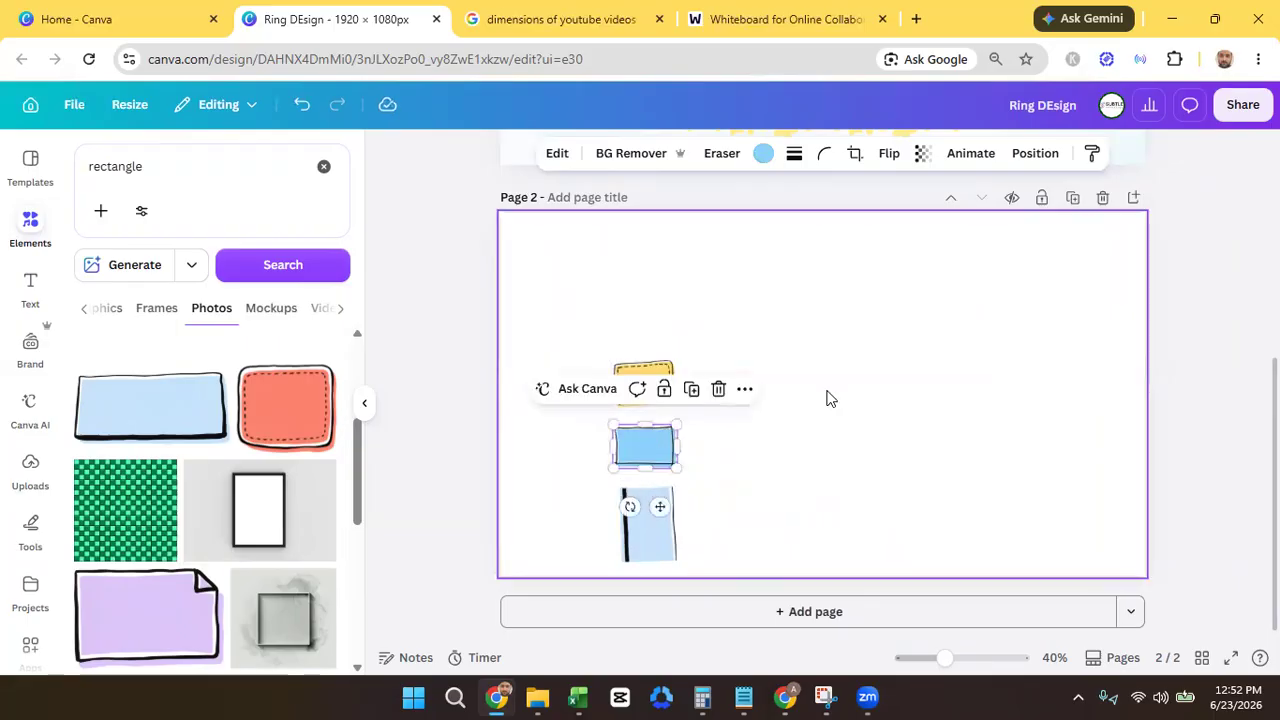
left_click(829, 397)
left_click(634, 443)
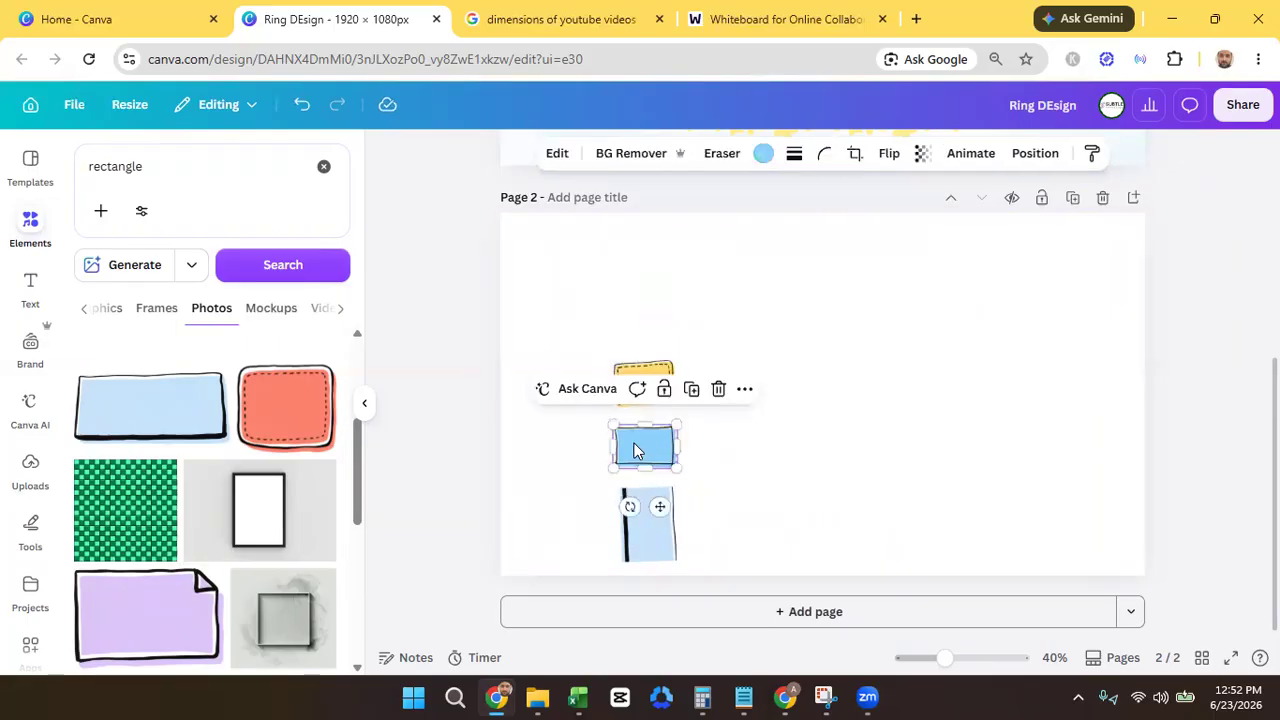
left_click_drag(634, 443, 970, 355)
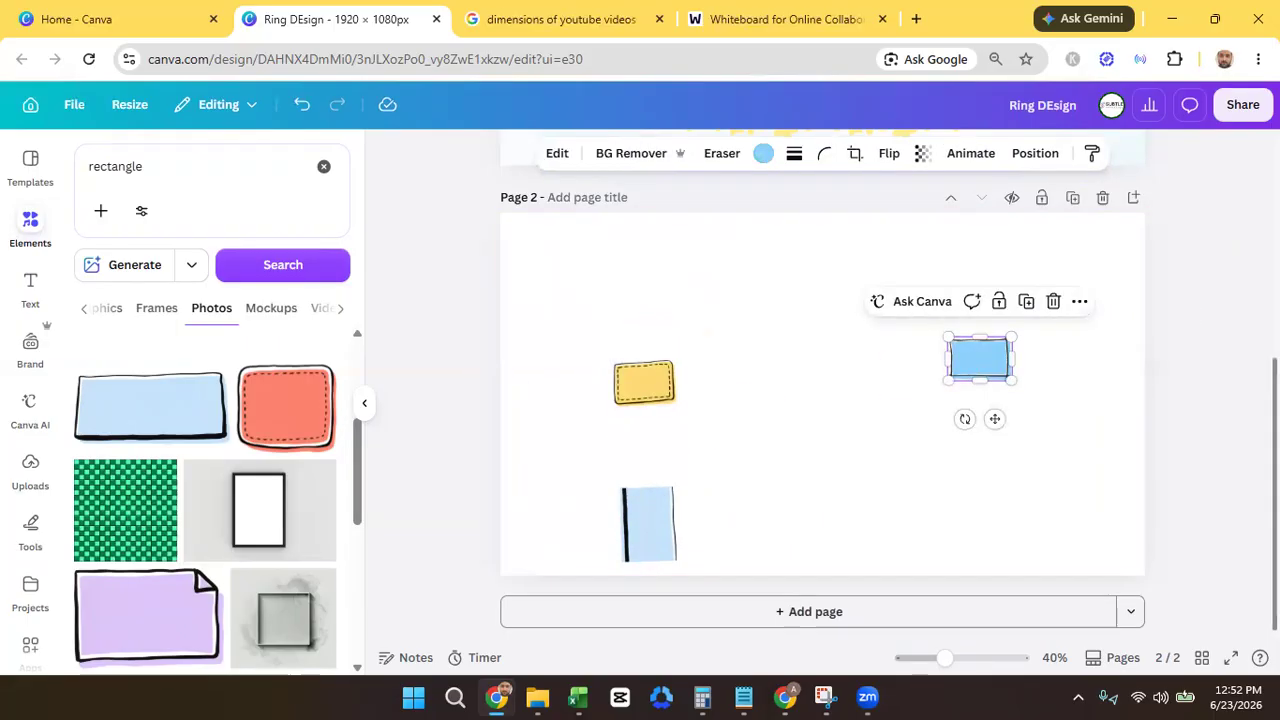
- Examine the "SUPER" and "KAWAII" text elements on page 1 by selecting each one
scroll(586, 359, "up", 3)
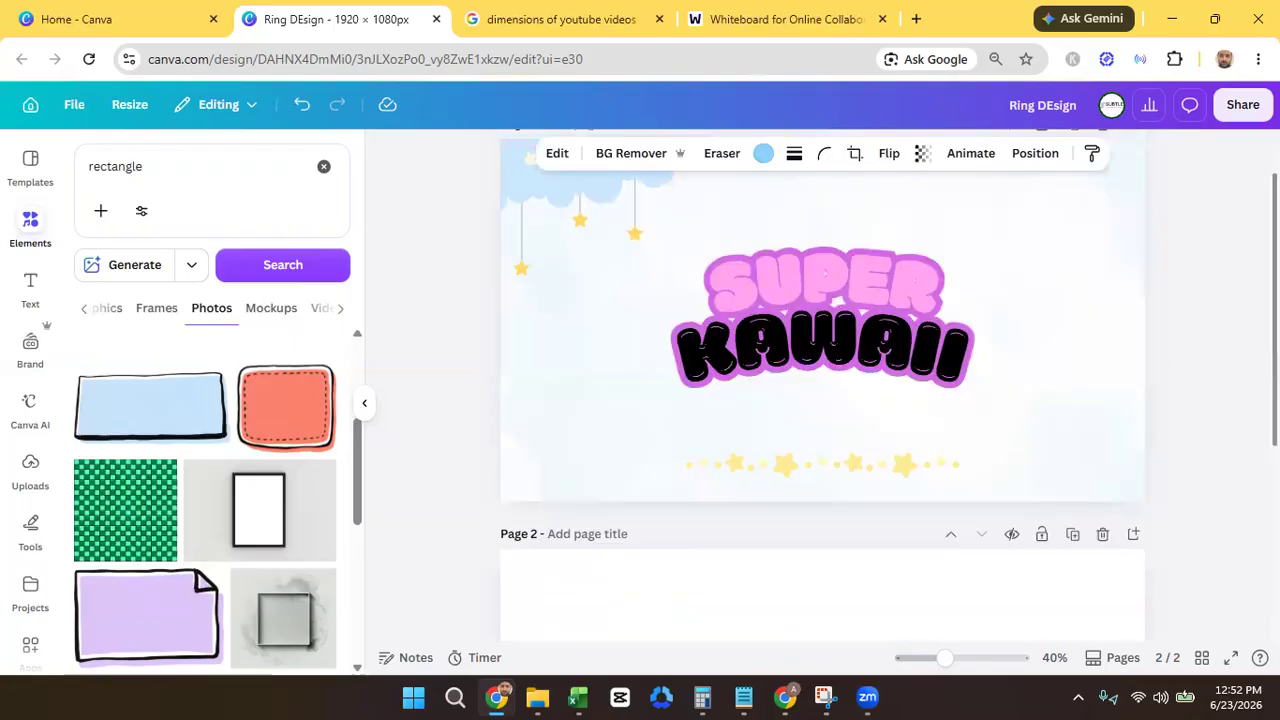
left_click(812, 285)
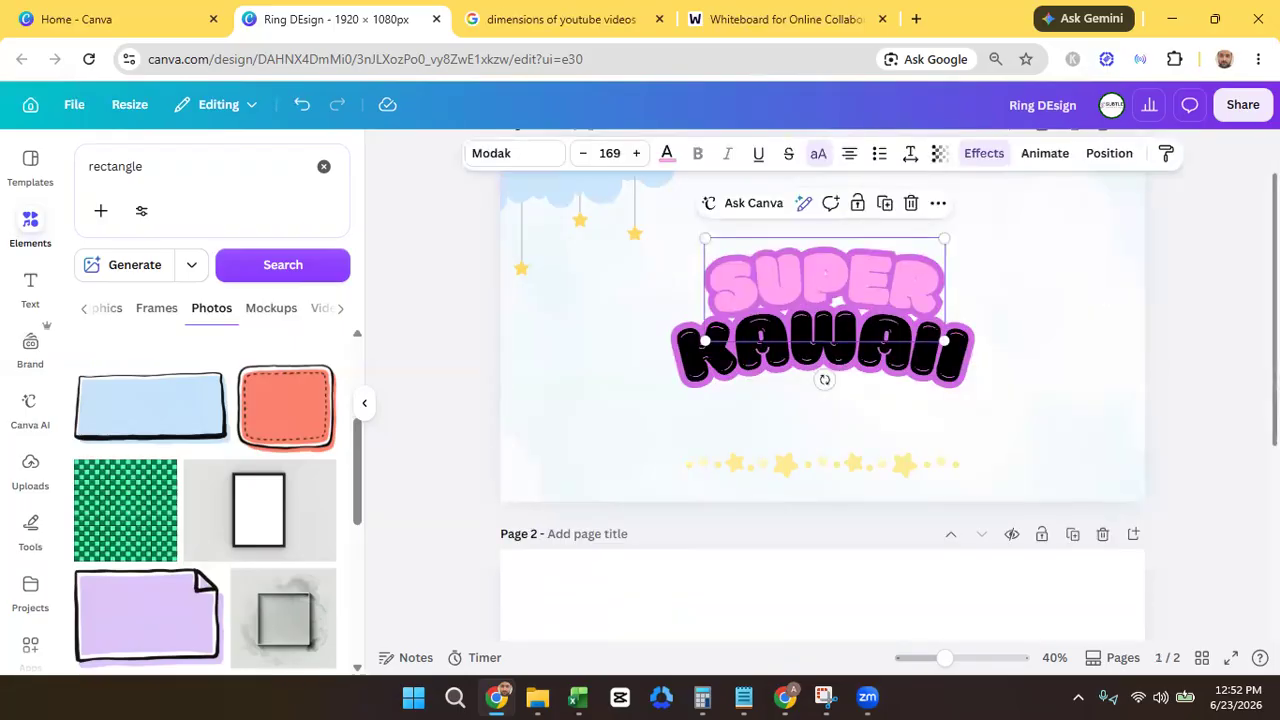
scroll(824, 380, "up", 1)
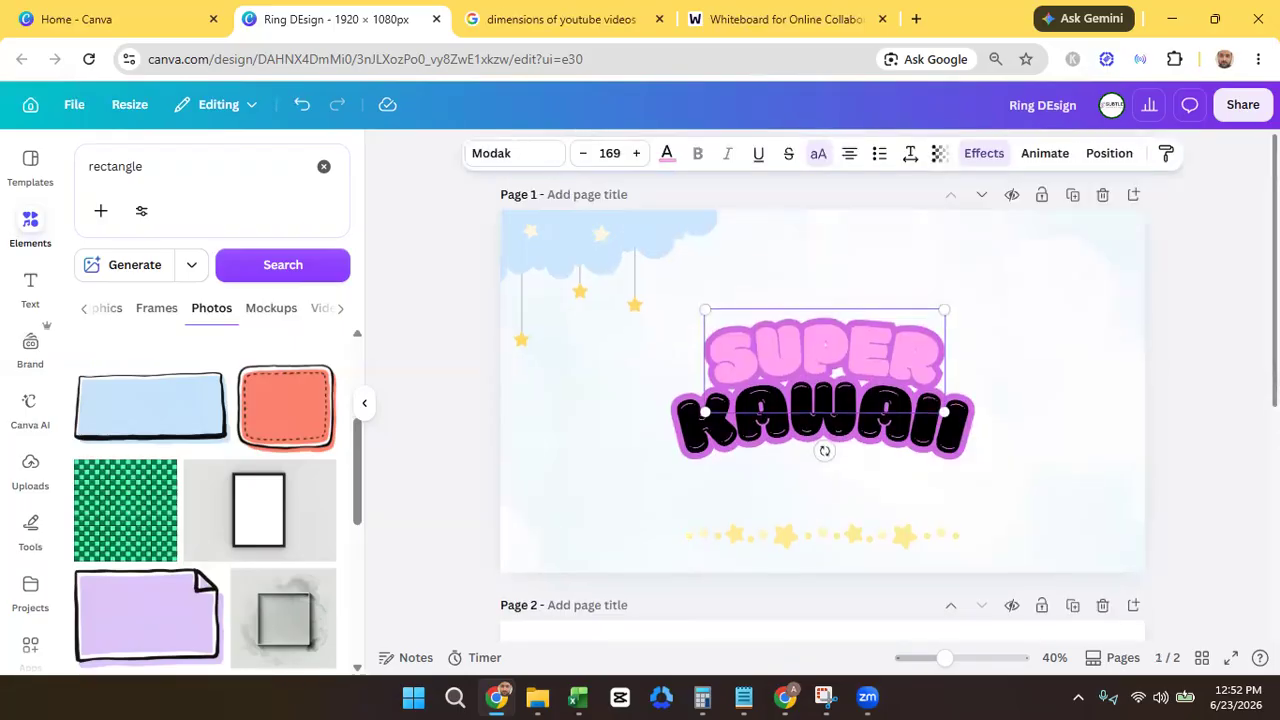
left_click(1040, 399)
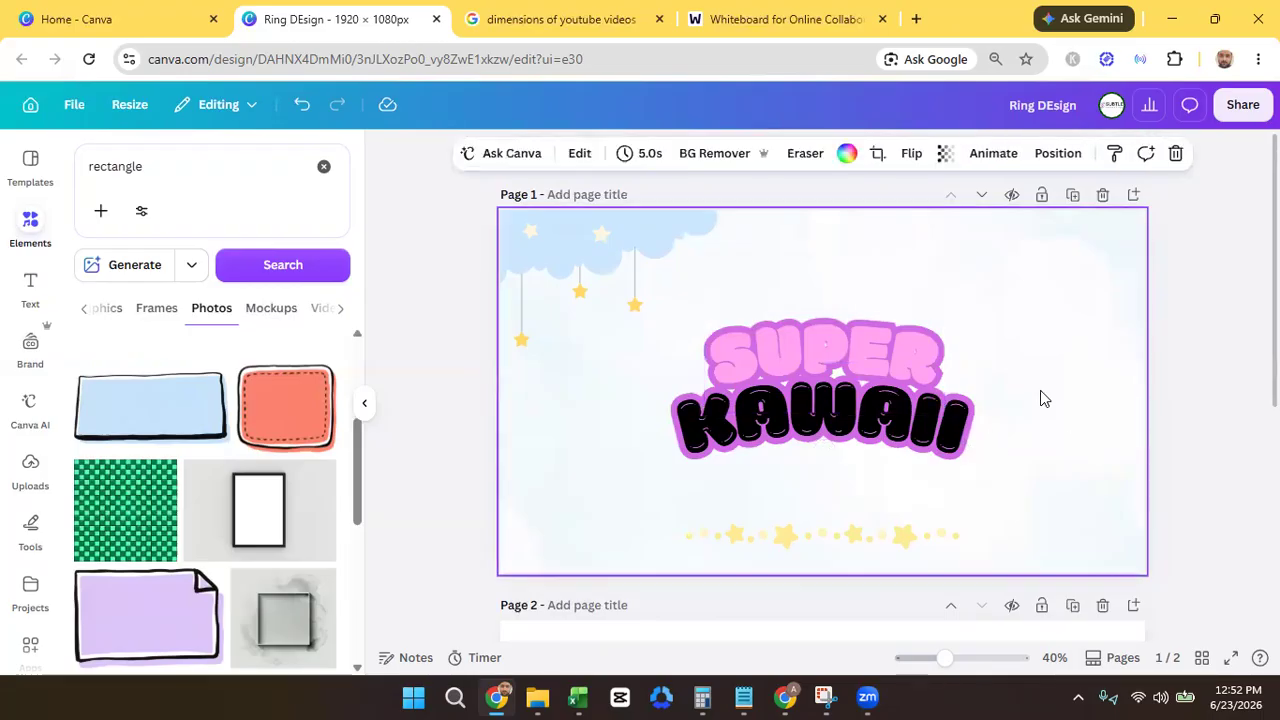
left_click(882, 399)
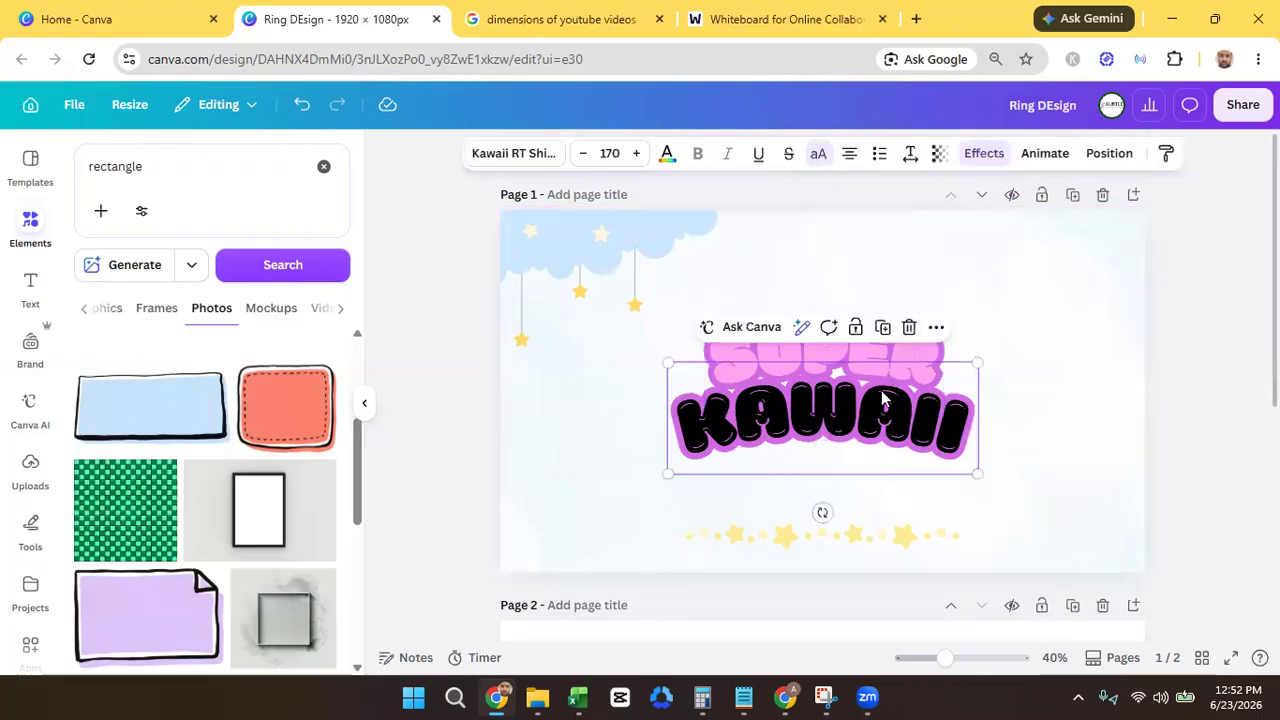
left_click(922, 354)
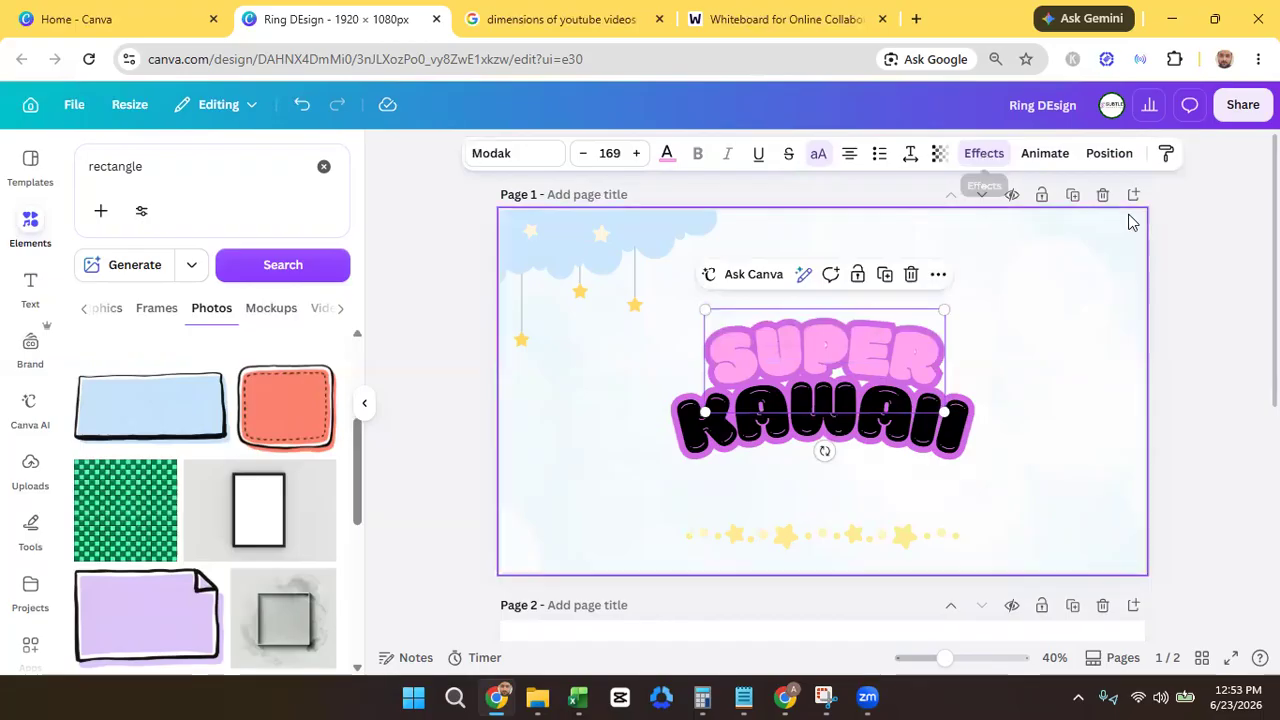
- Delete the yellow, pale blue and blue rectangles from page 2
scroll(1240, 534, "down", 3)
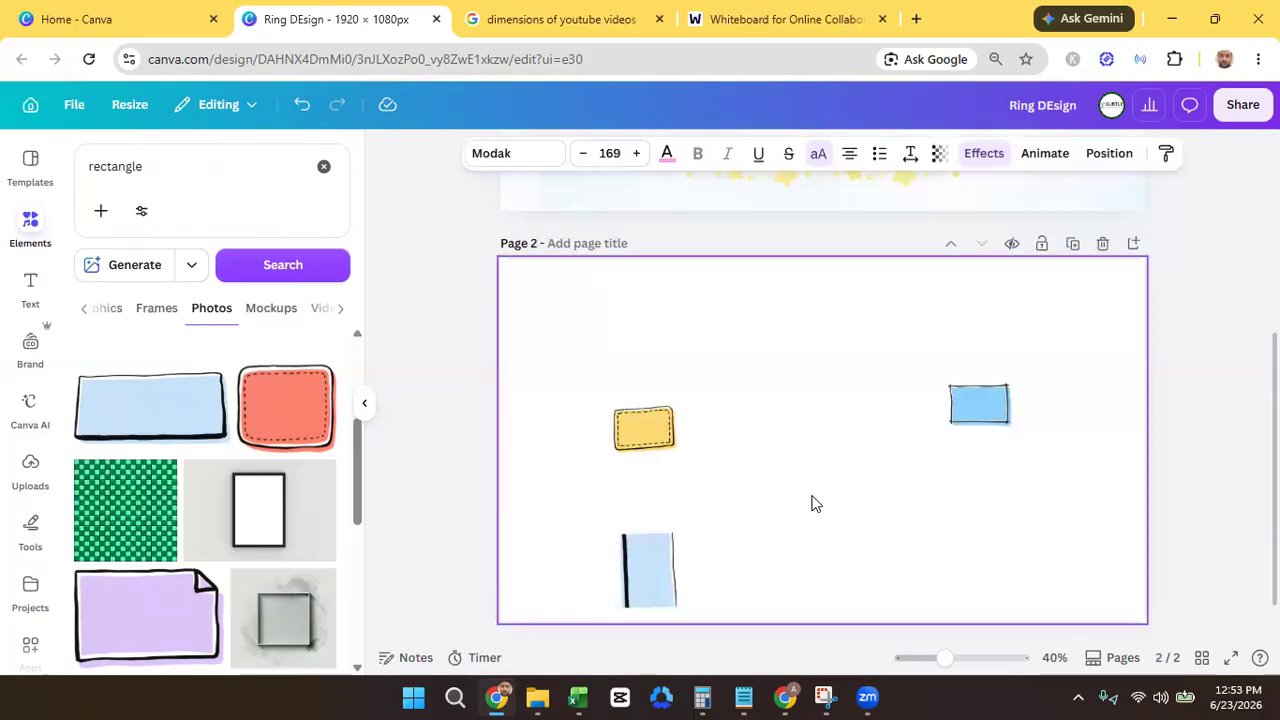
left_click(643, 429)
key("Delete")
left_click(660, 596)
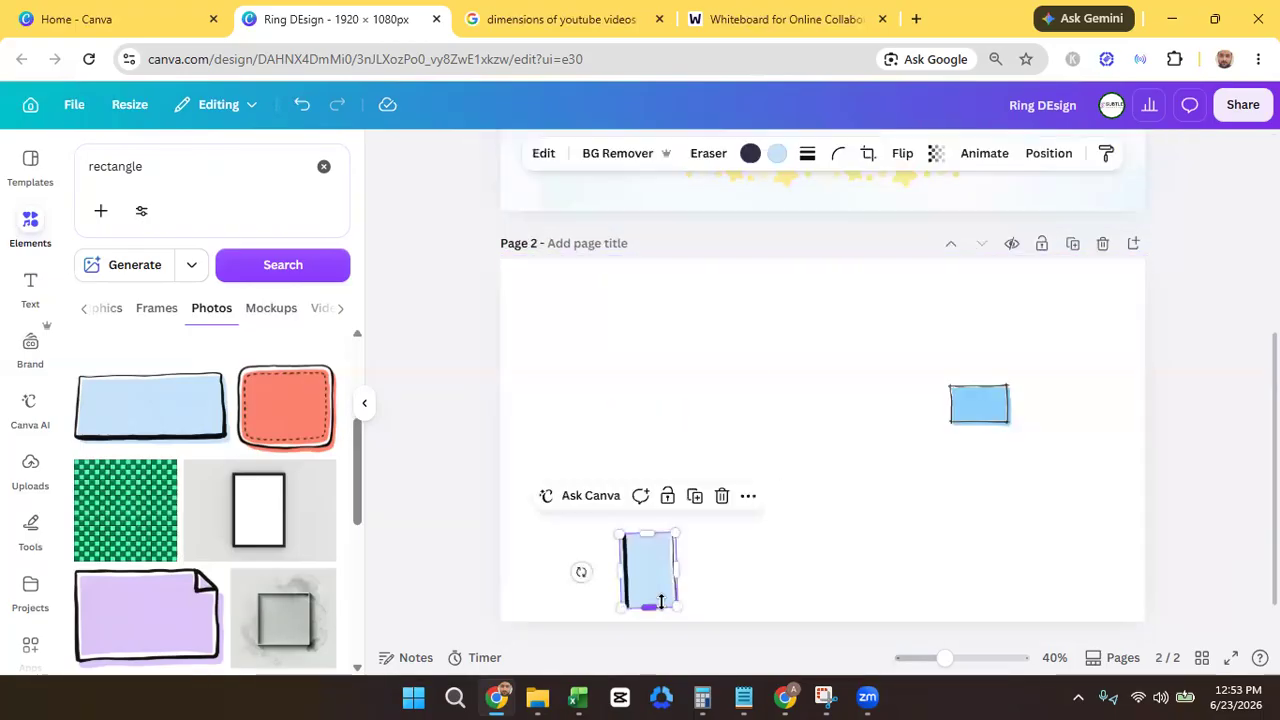
key("Delete")
left_click(980, 403)
key("Delete")
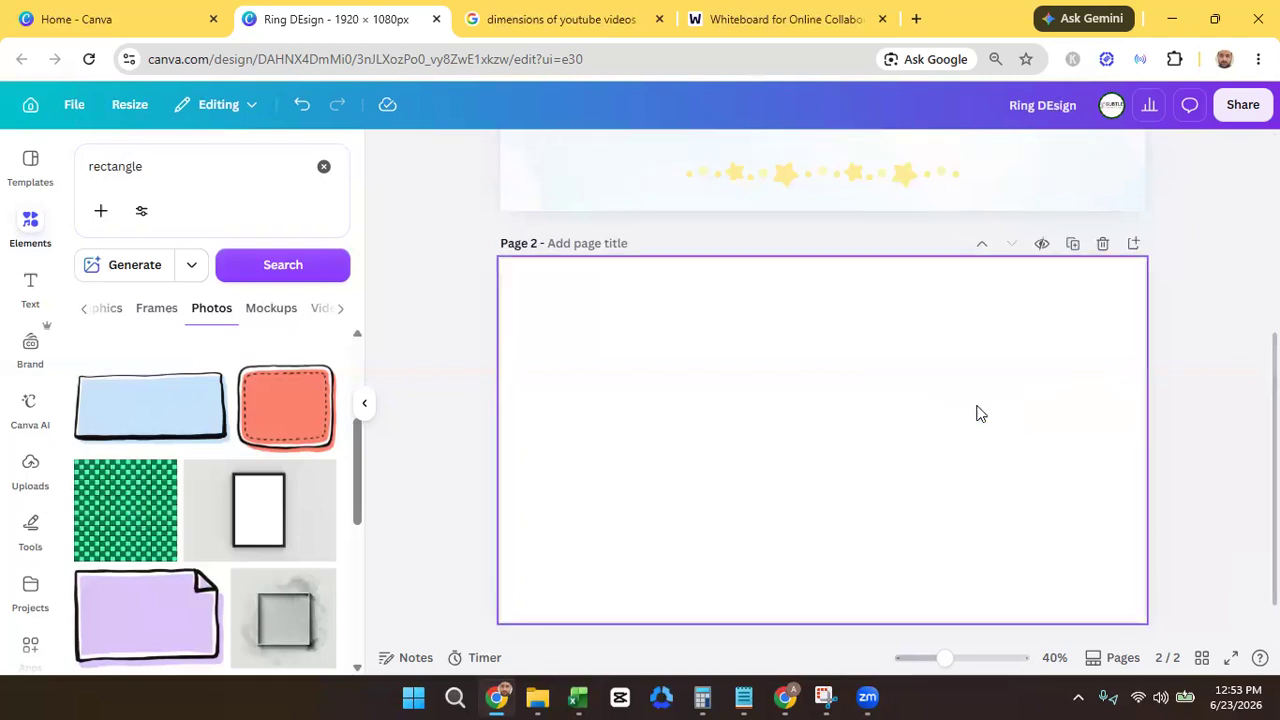
- Add a text box on page 2 reading "MY NAME IS" followed by the person's first name, and place it near the page centre
left_click(31, 282)
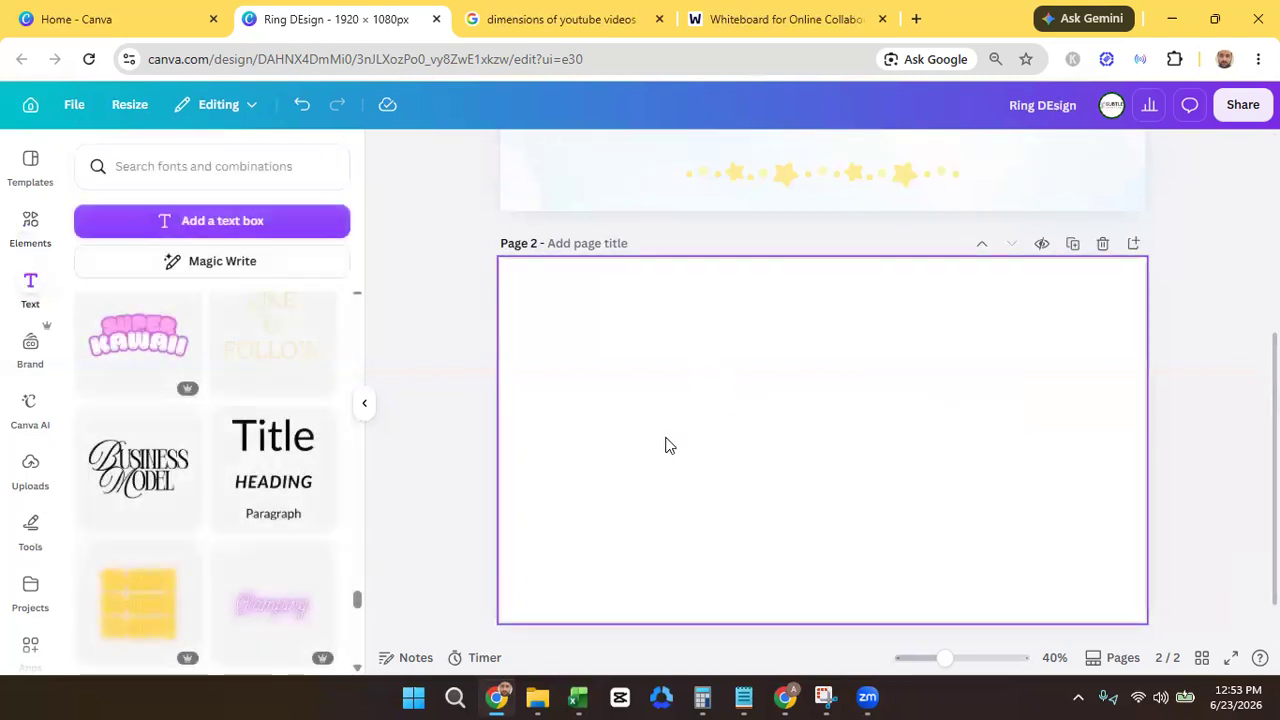
left_click(286, 222)
left_click_drag(743, 431, 655, 422)
type("MY NAME")
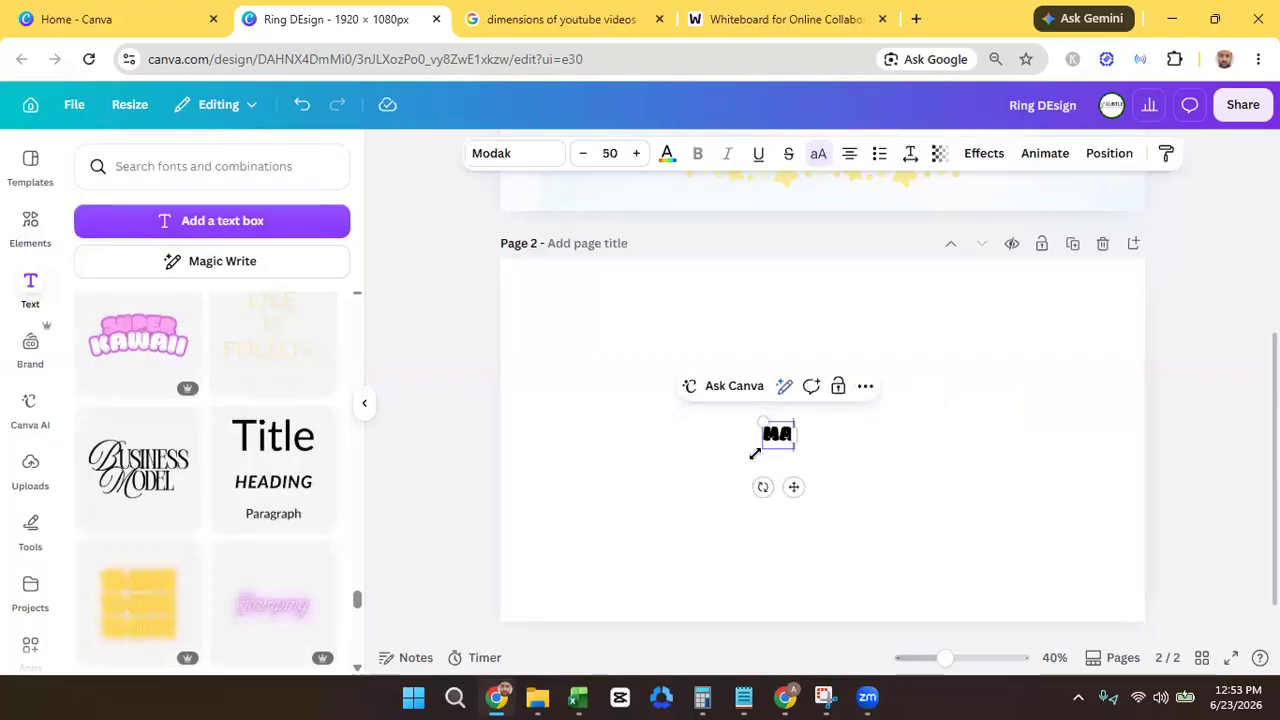
type(" IS ANEEX")
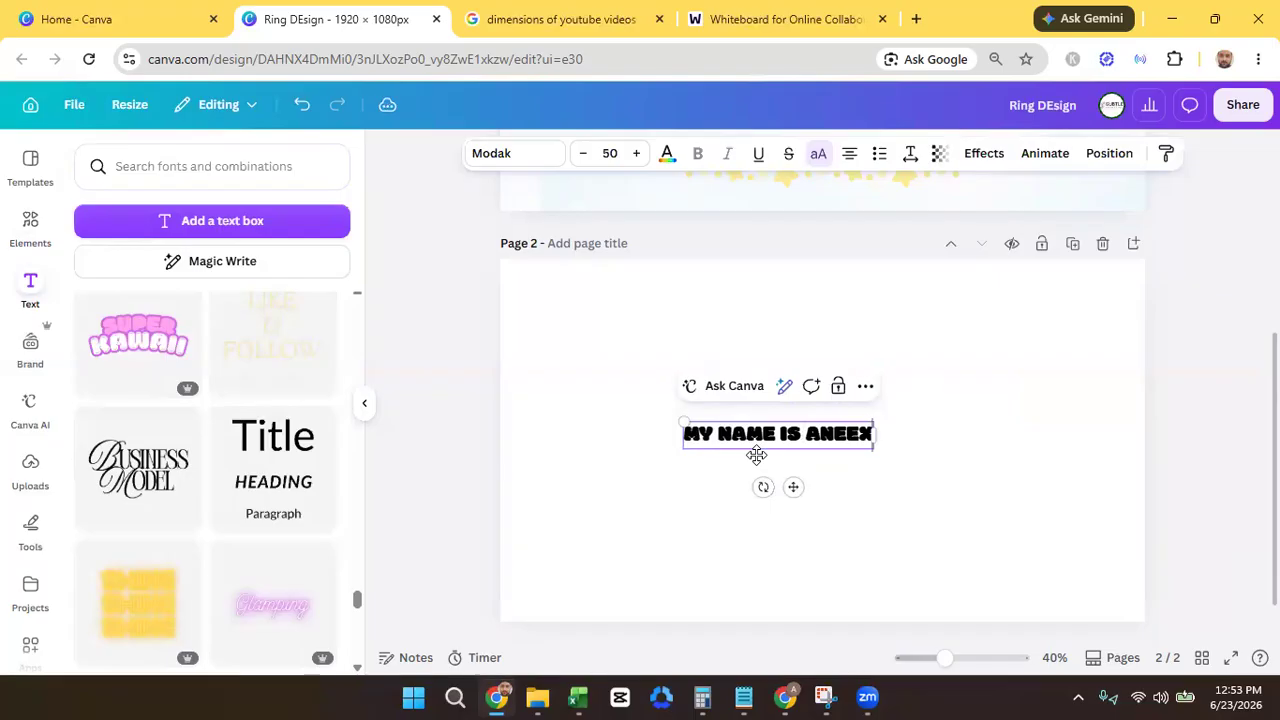
key("BackSpace")
type("SA")
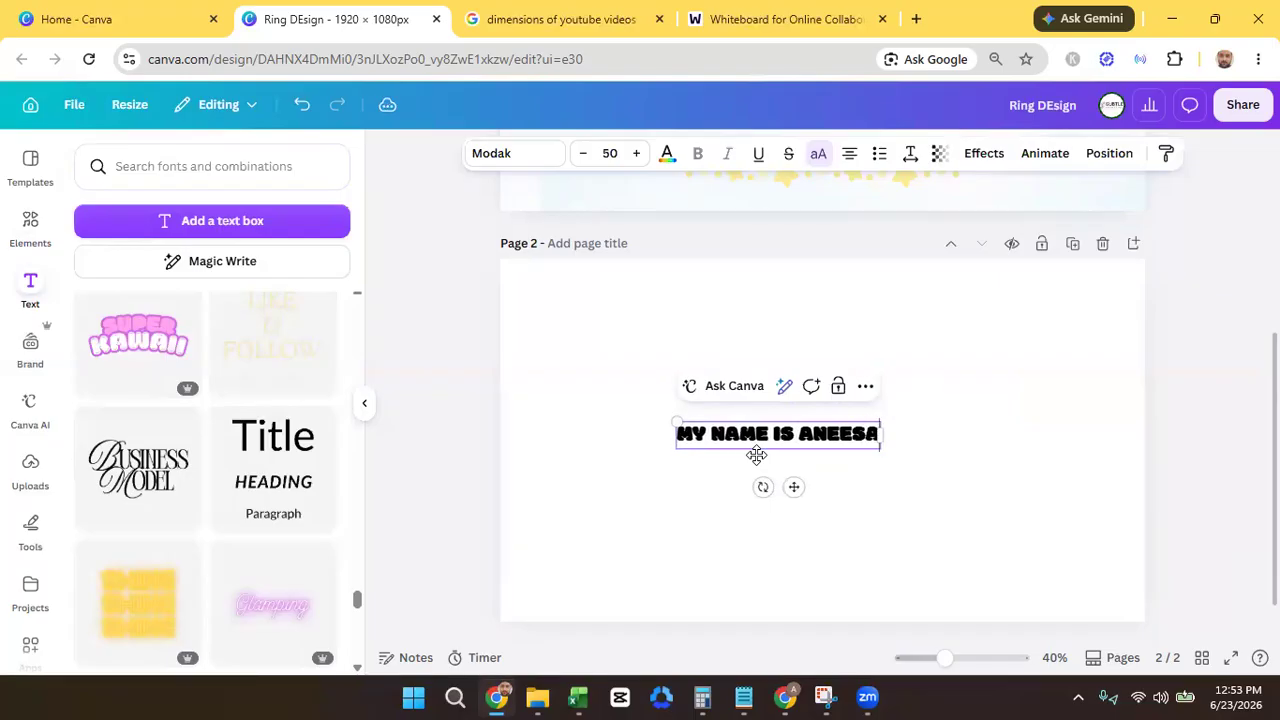
left_click(911, 481)
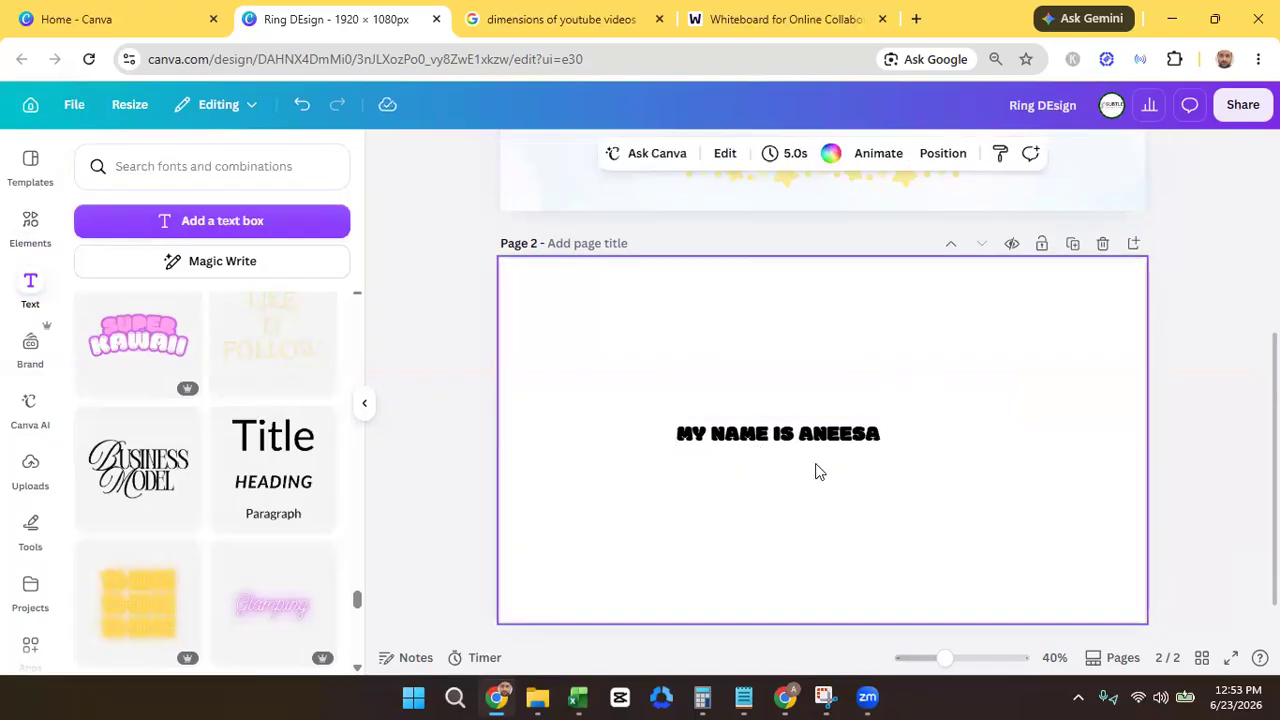
left_click_drag(848, 443, 865, 424)
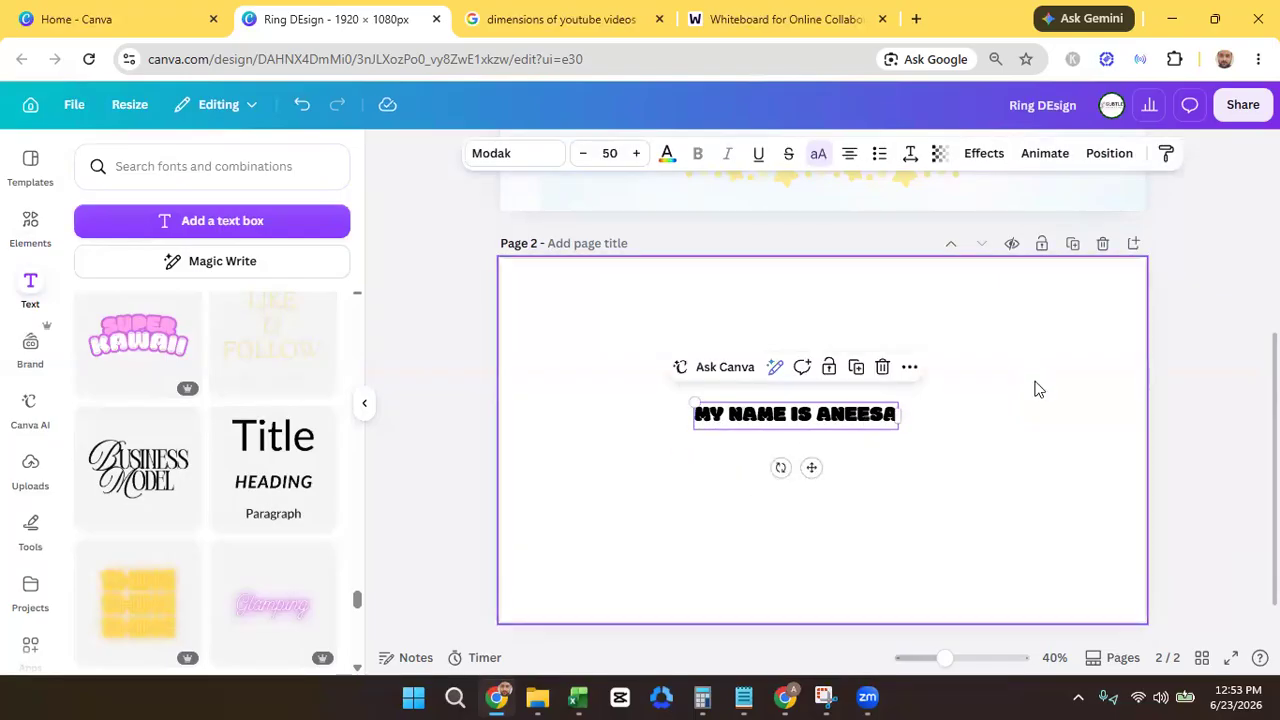
left_click(928, 483)
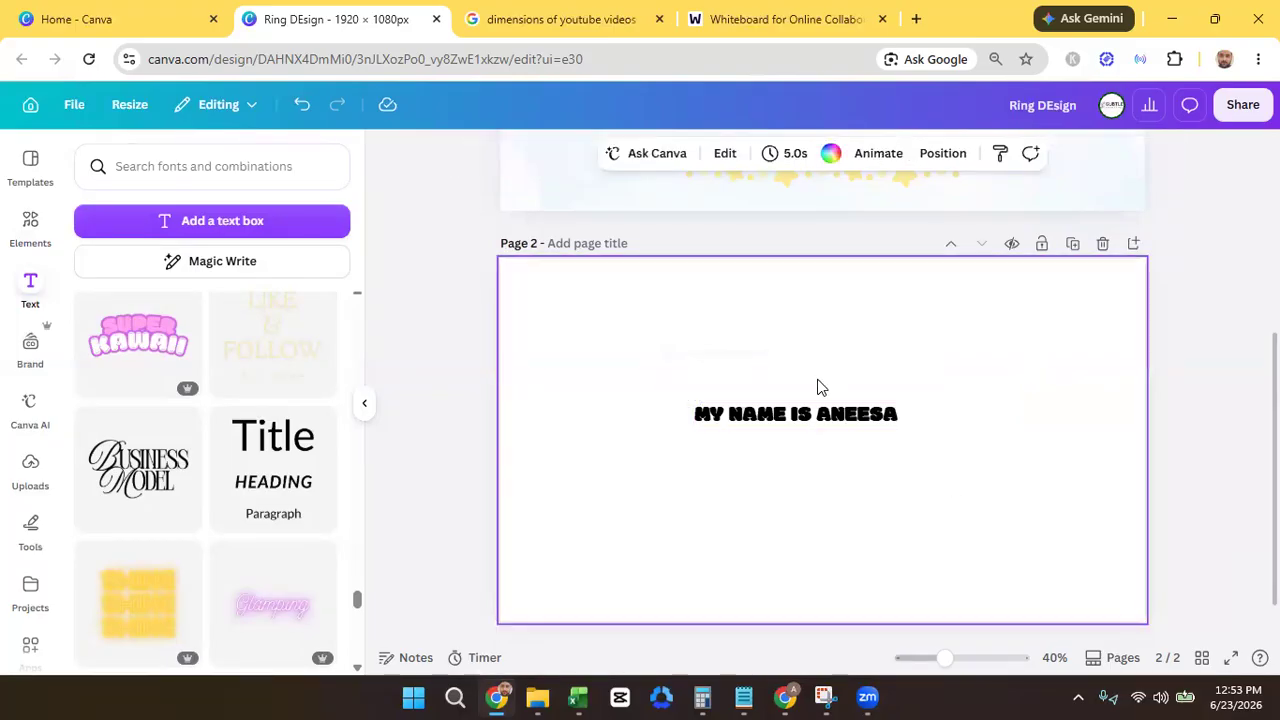
- Apply the Drop effect to the name text on page 2 with its direction set to 67
left_click(815, 413)
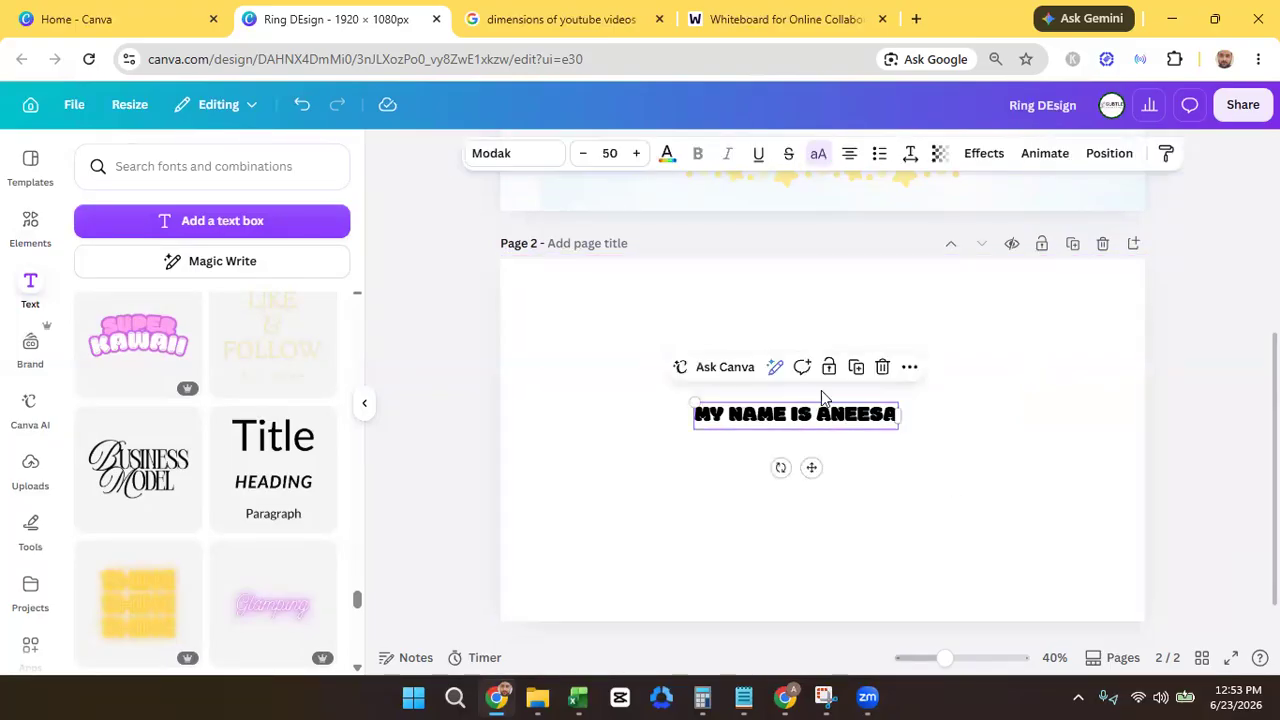
left_click(984, 155)
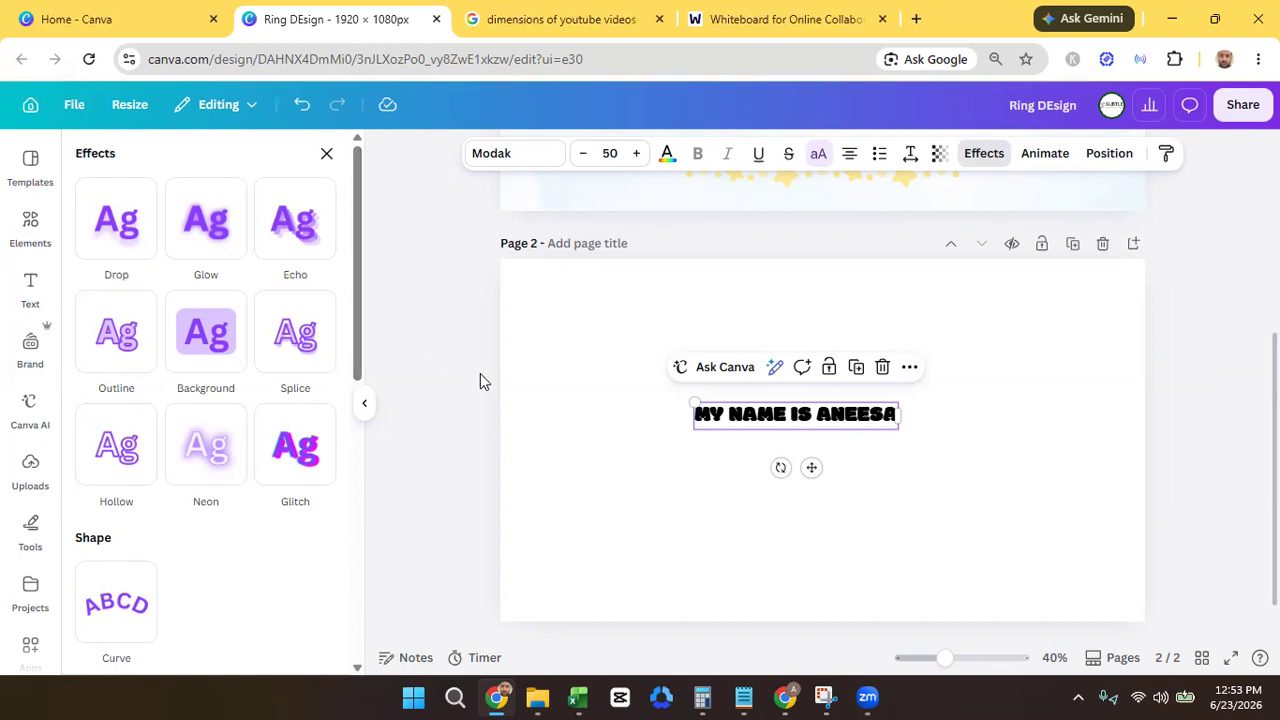
left_click(126, 259)
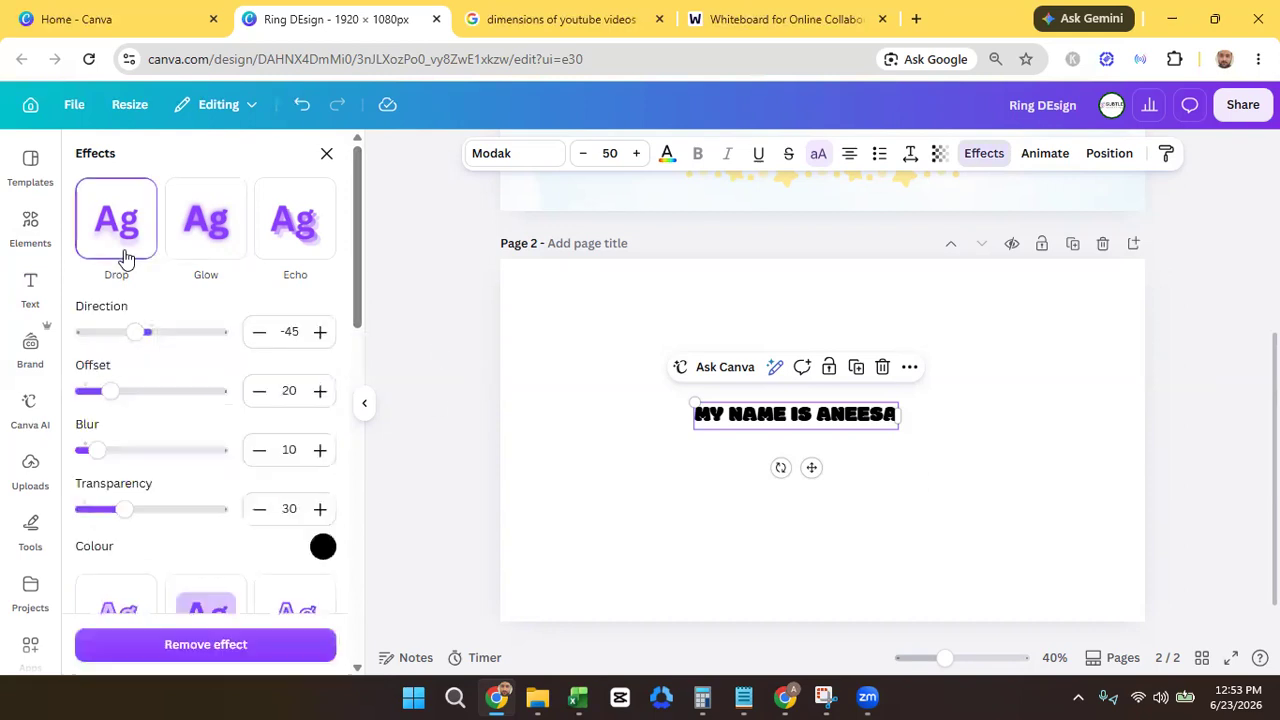
left_click_drag(137, 331, 177, 334)
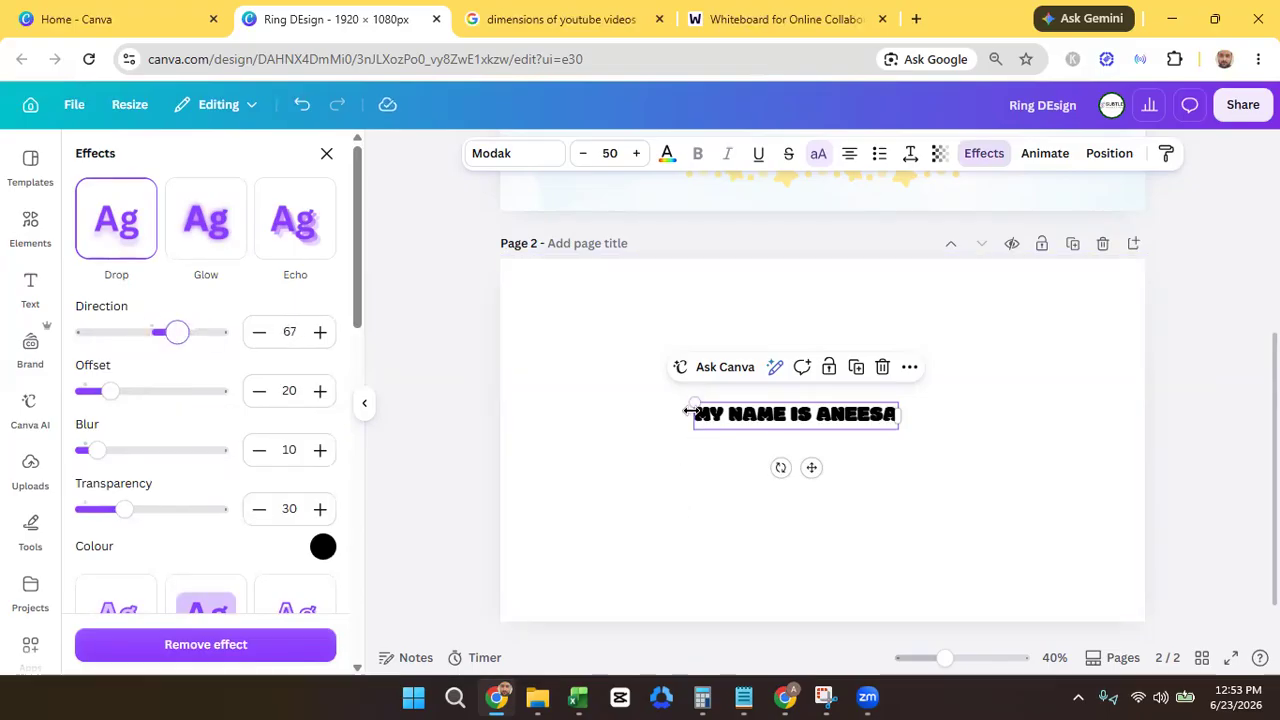
- Enlarge the name text to font size 133 and position it across the middle of page 2
left_click_drag(694, 402, 454, 363)
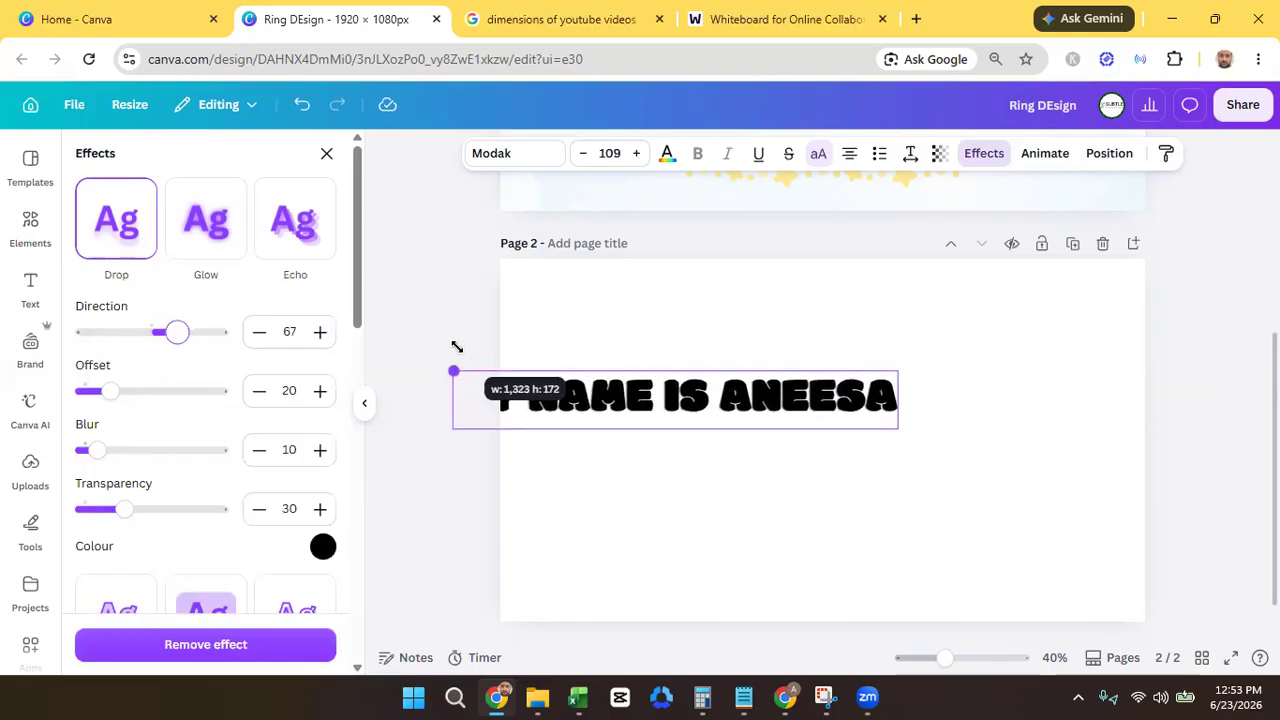
left_click_drag(632, 388, 780, 415)
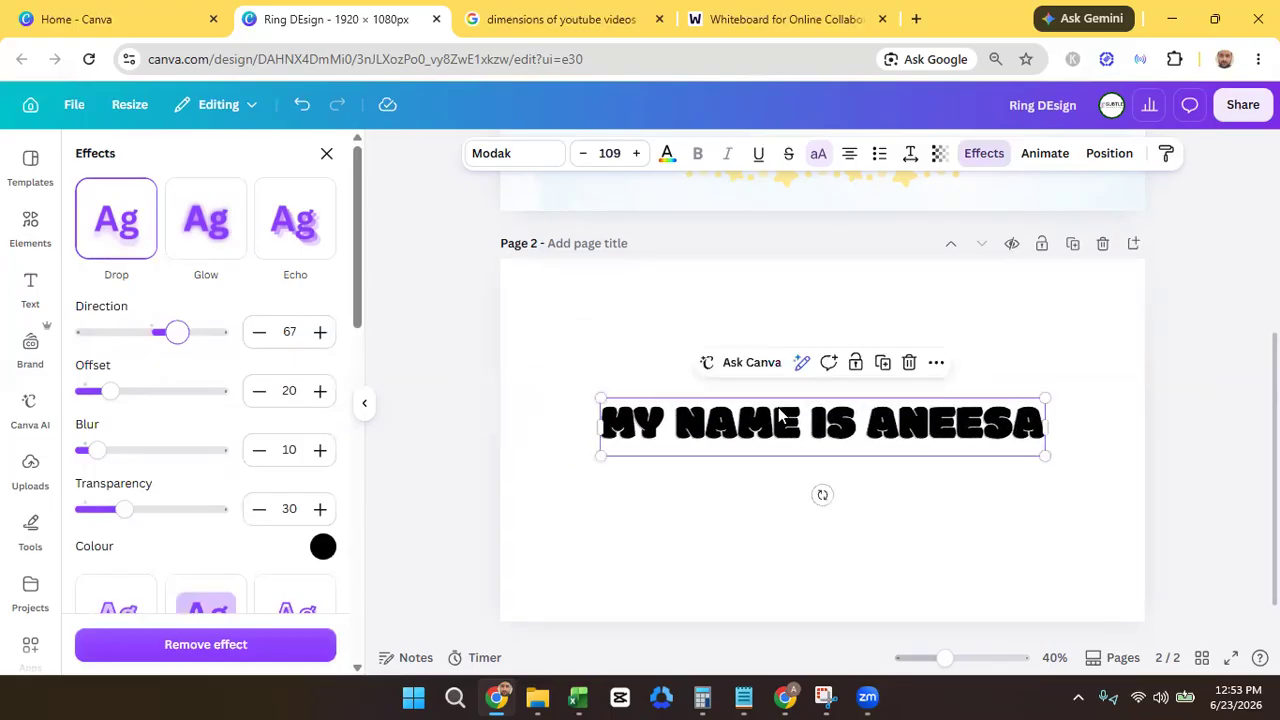
left_click_drag(560, 341, 511, 334)
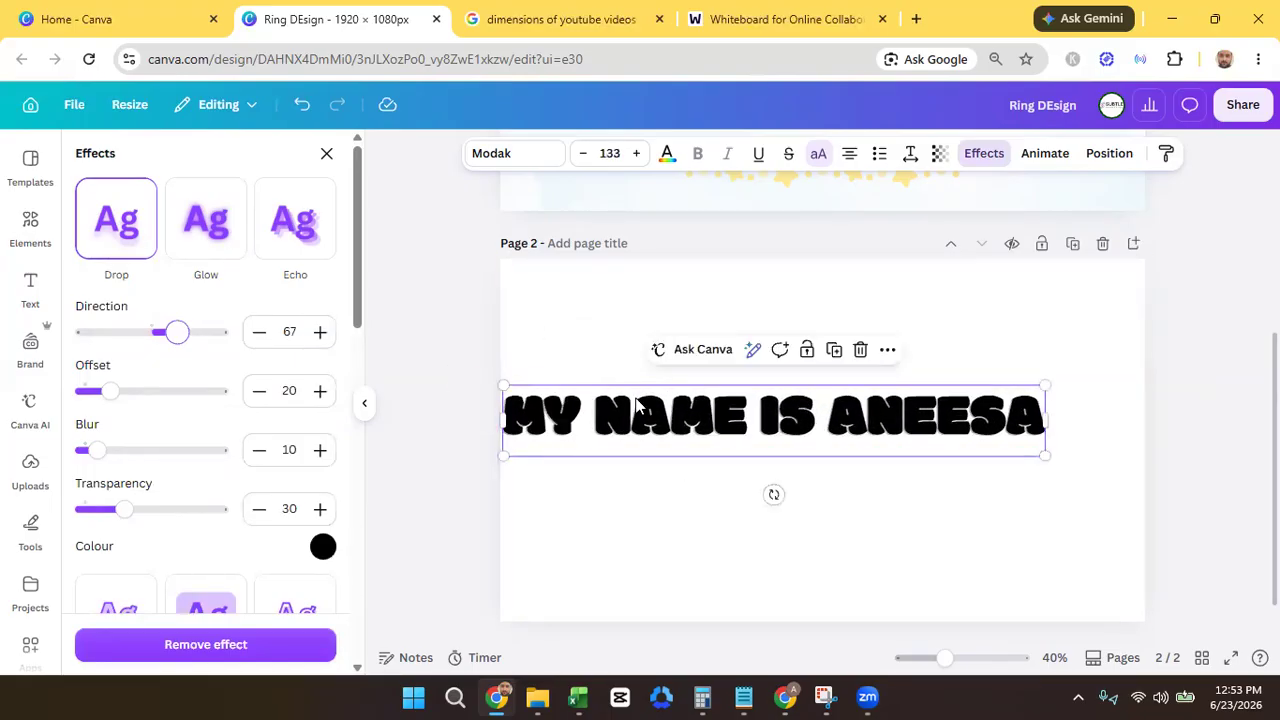
- Shift the name text on page 2 slightly right and set its Drop effect to direction 77, offset 100, blur 2 and transparency 32
left_click_drag(640, 405, 666, 409)
mouse_move(186, 330)
left_mouse_down()
mouse_move(209, 331)
mouse_move(66, 344)
mouse_move(180, 331)
left_mouse_up()
left_click_drag(115, 390, 222, 400)
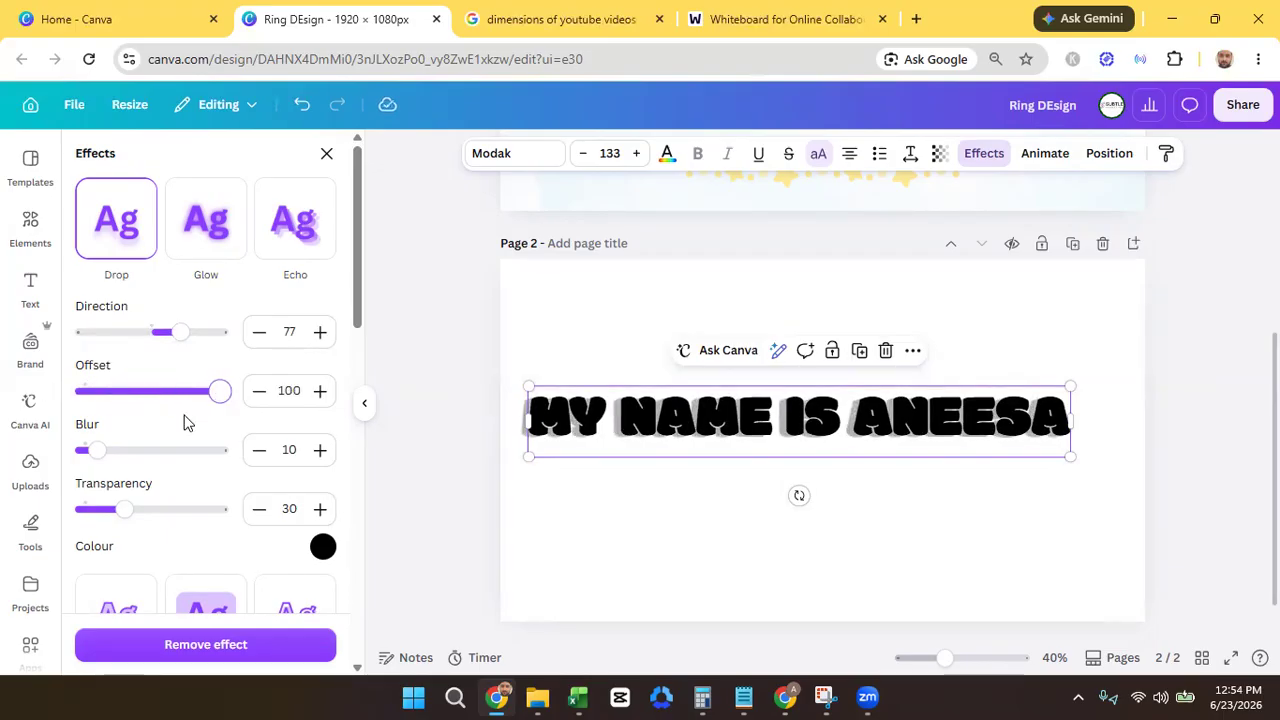
left_click_drag(96, 451, 122, 528)
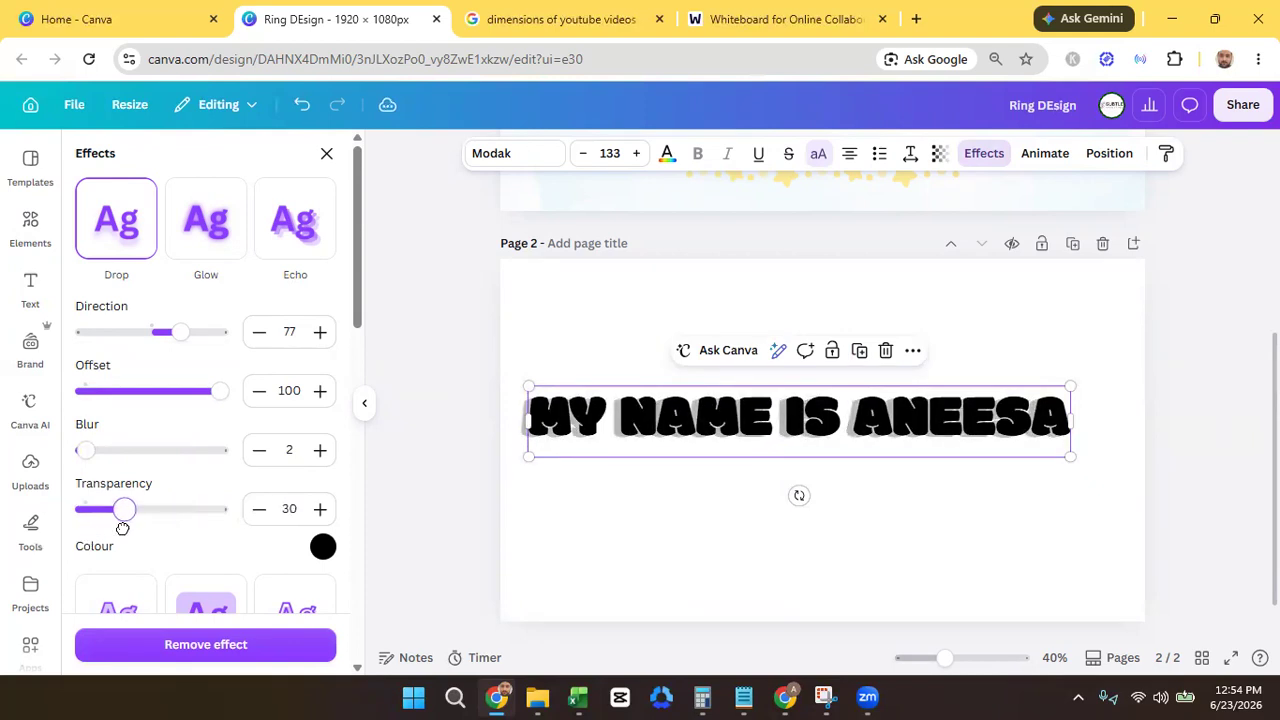
left_click(940, 153)
left_click_drag(968, 220, 1063, 206)
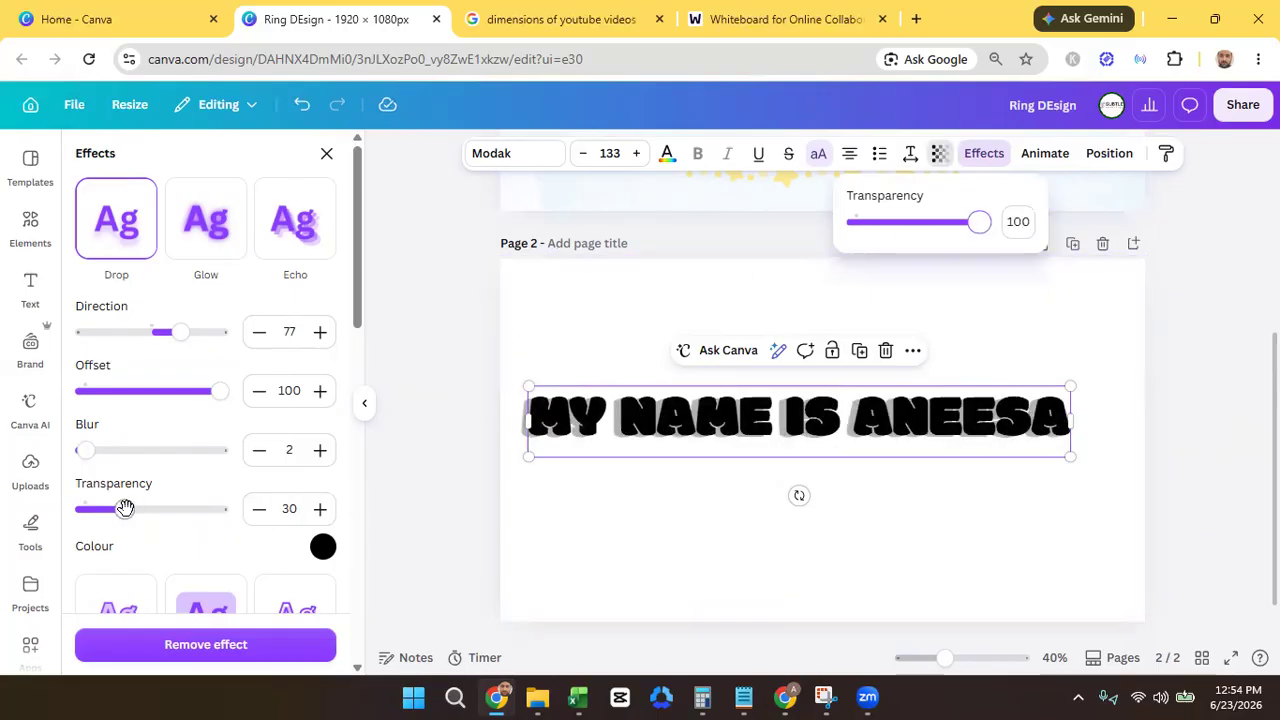
mouse_move(128, 515)
left_mouse_down()
mouse_move(152, 520)
mouse_move(127, 518)
left_mouse_up()
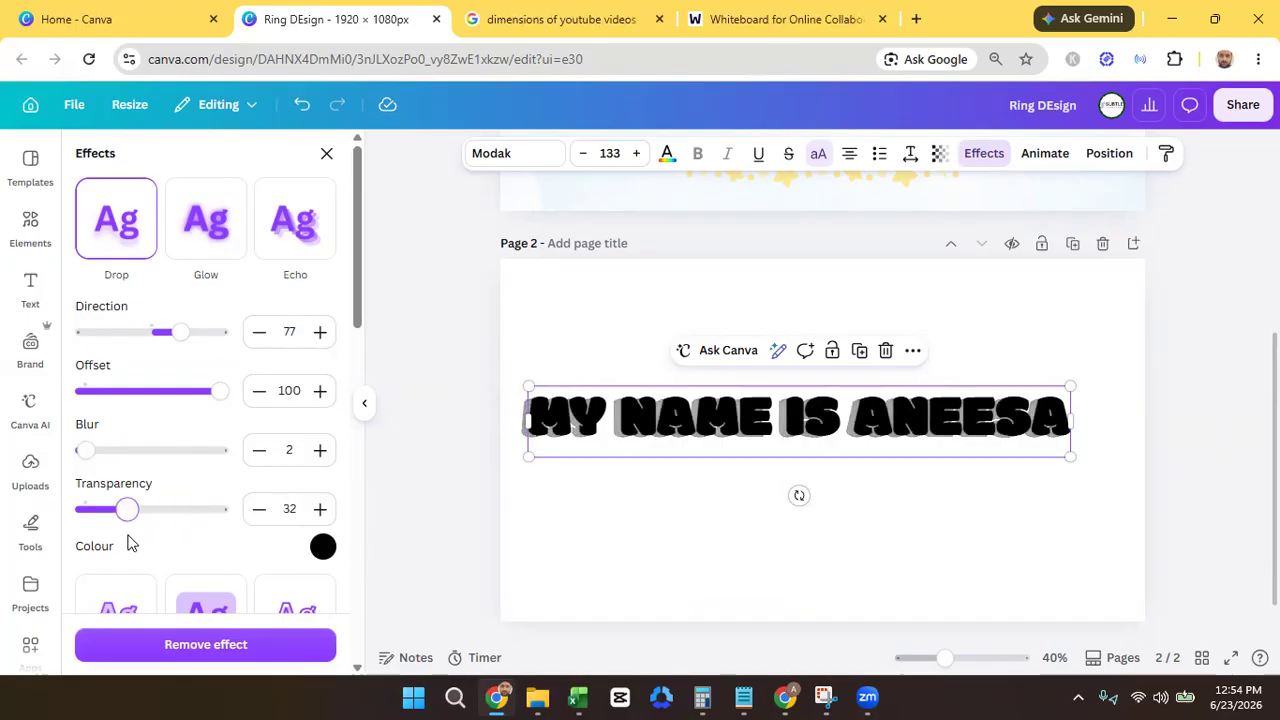
- Switch the name text to the Glow effect at intensity 67 and recolour all its letters pink
left_click(205, 218)
left_click_drag(139, 331, 175, 331)
left_click(667, 444)
double_click(667, 444)
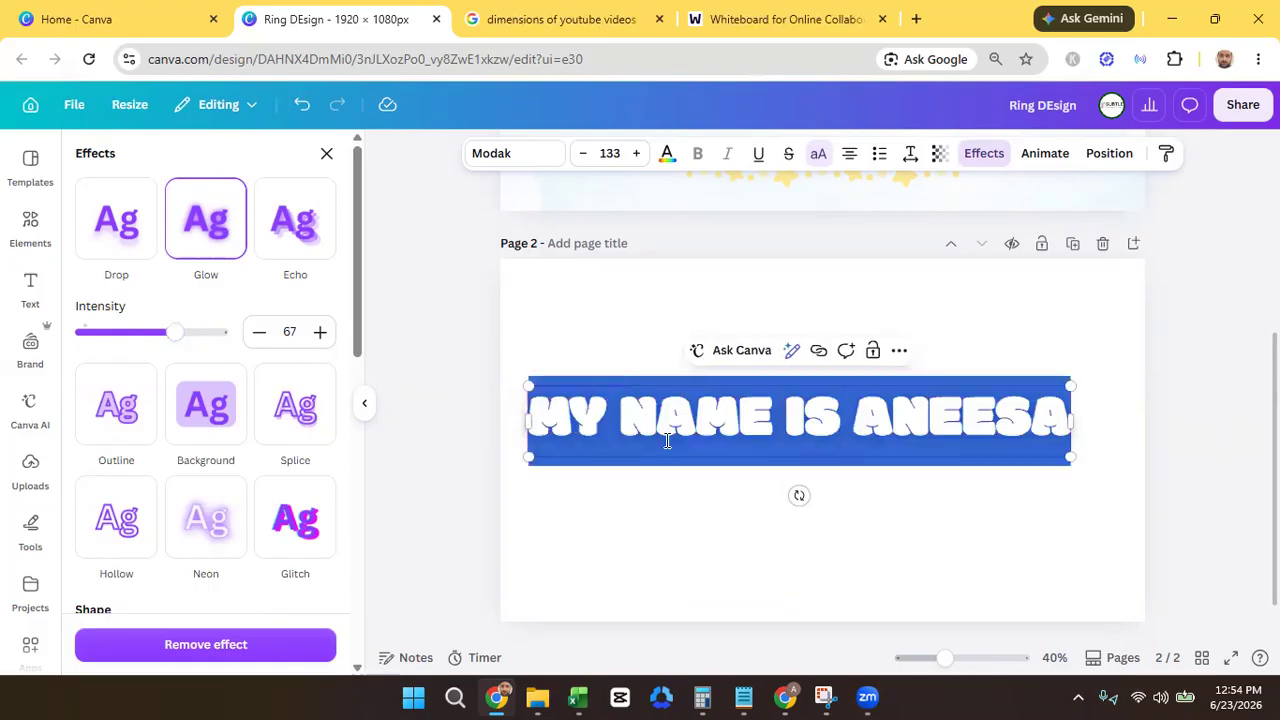
left_click(666, 153)
left_click(170, 280)
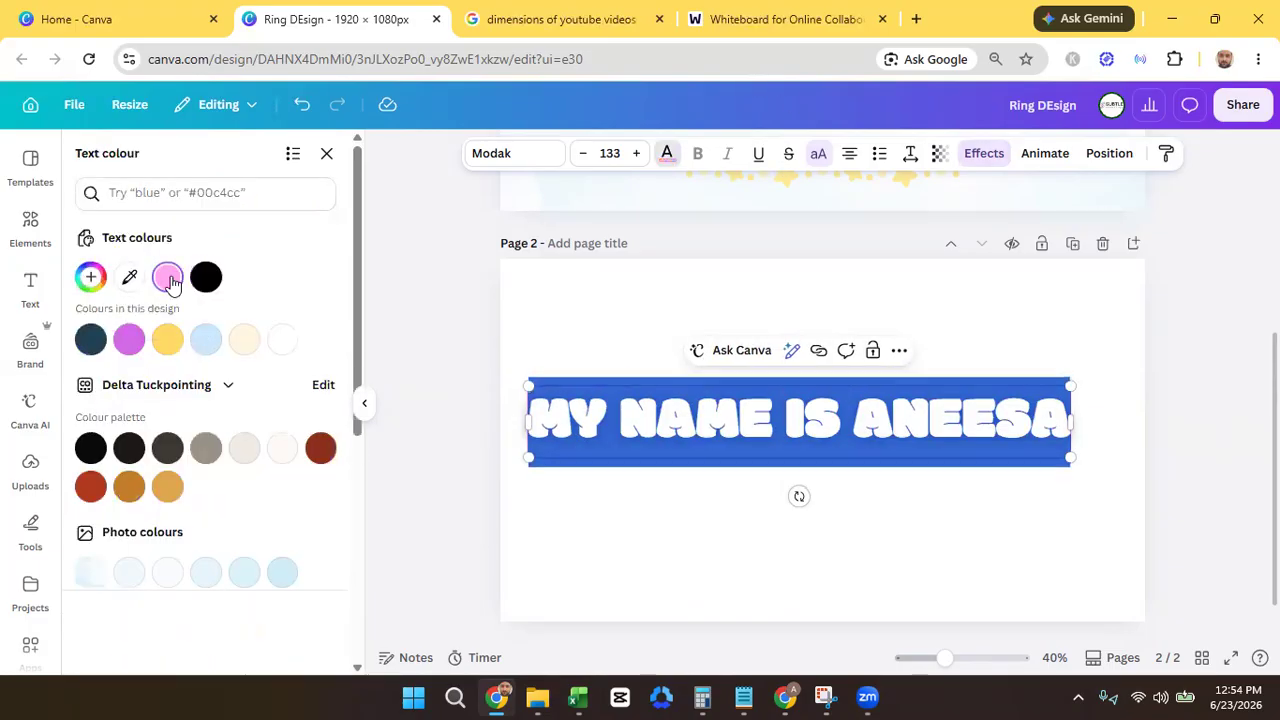
left_click(558, 335)
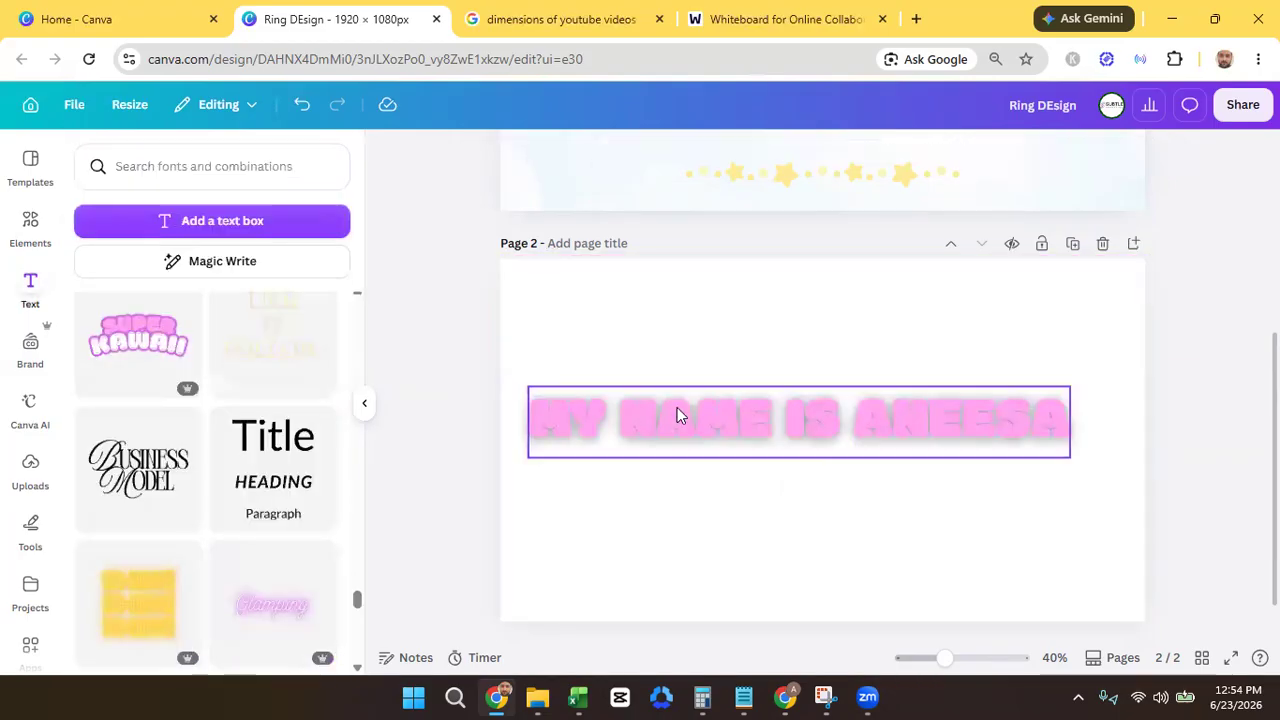
- Reapply the Glow effect to the pink name text and raise its intensity to 100
left_click(677, 410)
left_click(984, 153)
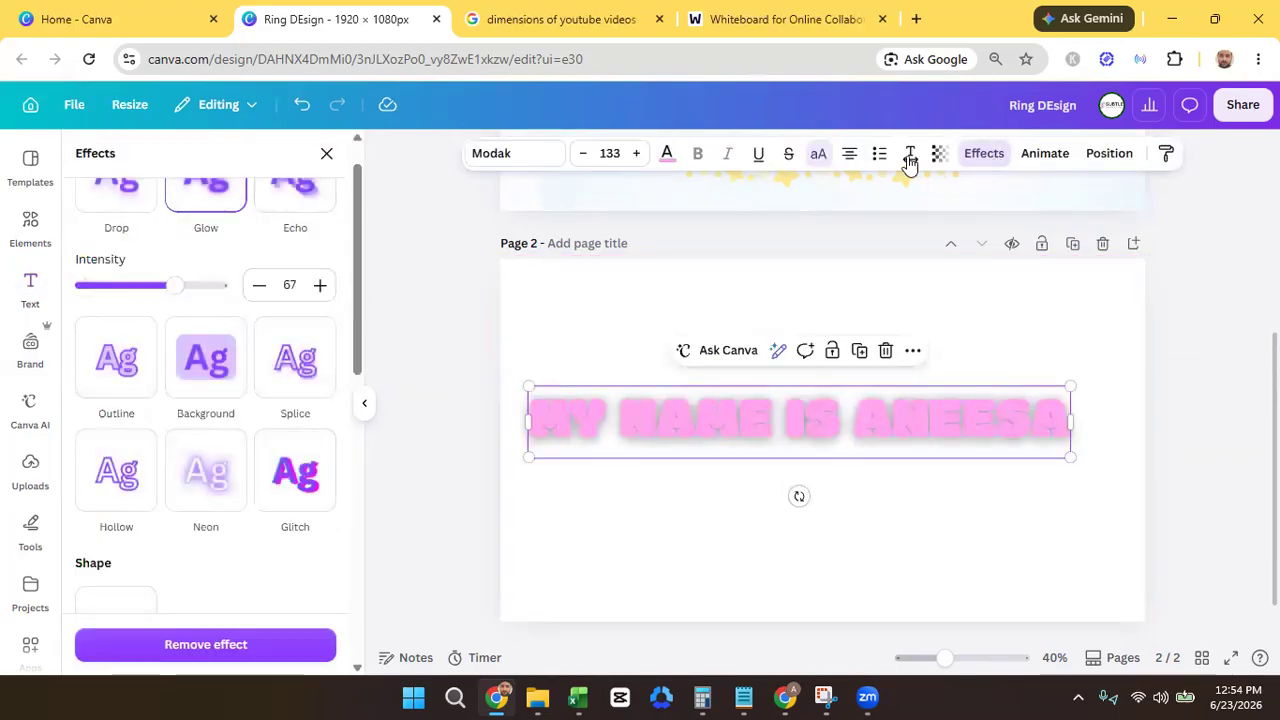
left_click(236, 213)
left_click(236, 213)
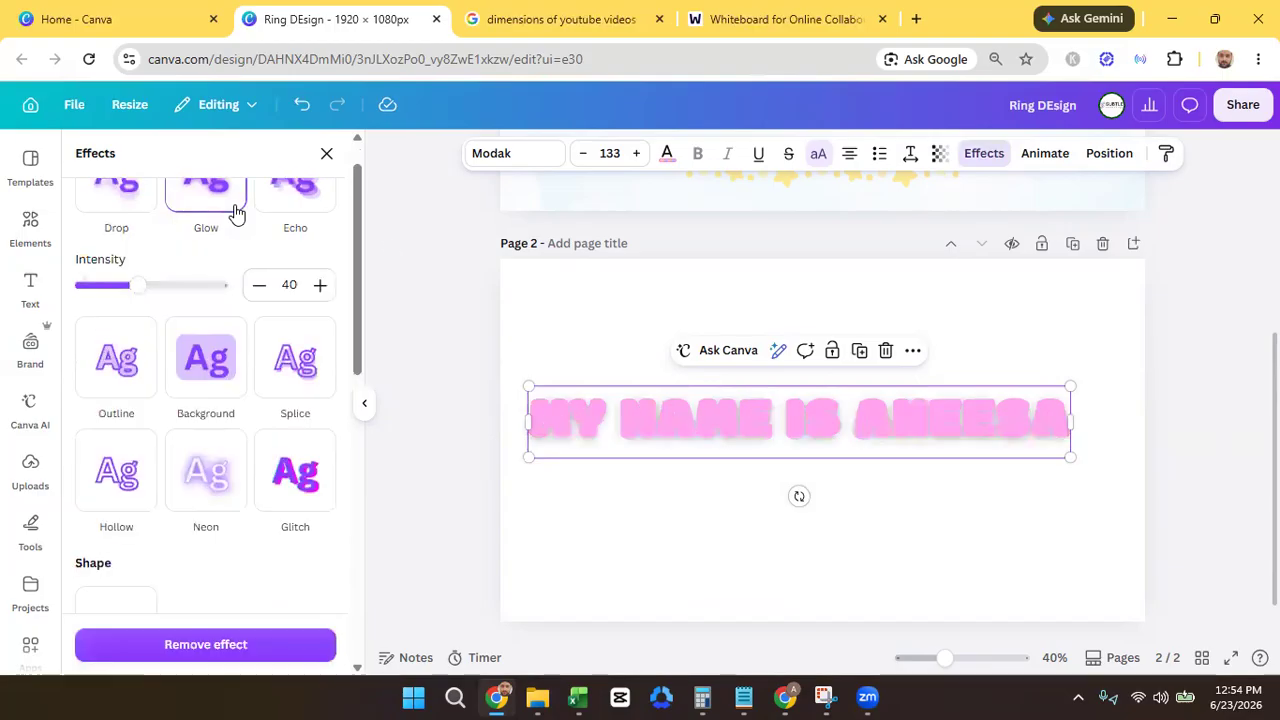
scroll(356, 328, "up", 1)
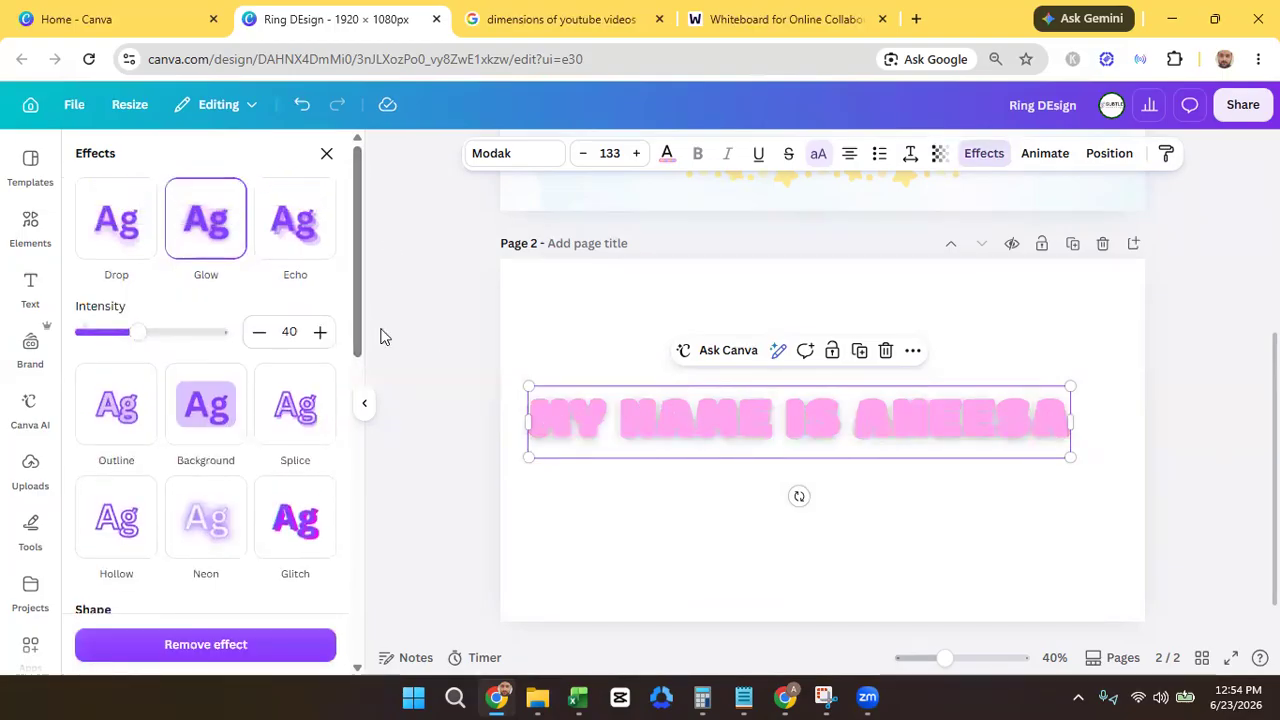
left_click_drag(123, 325, 280, 370)
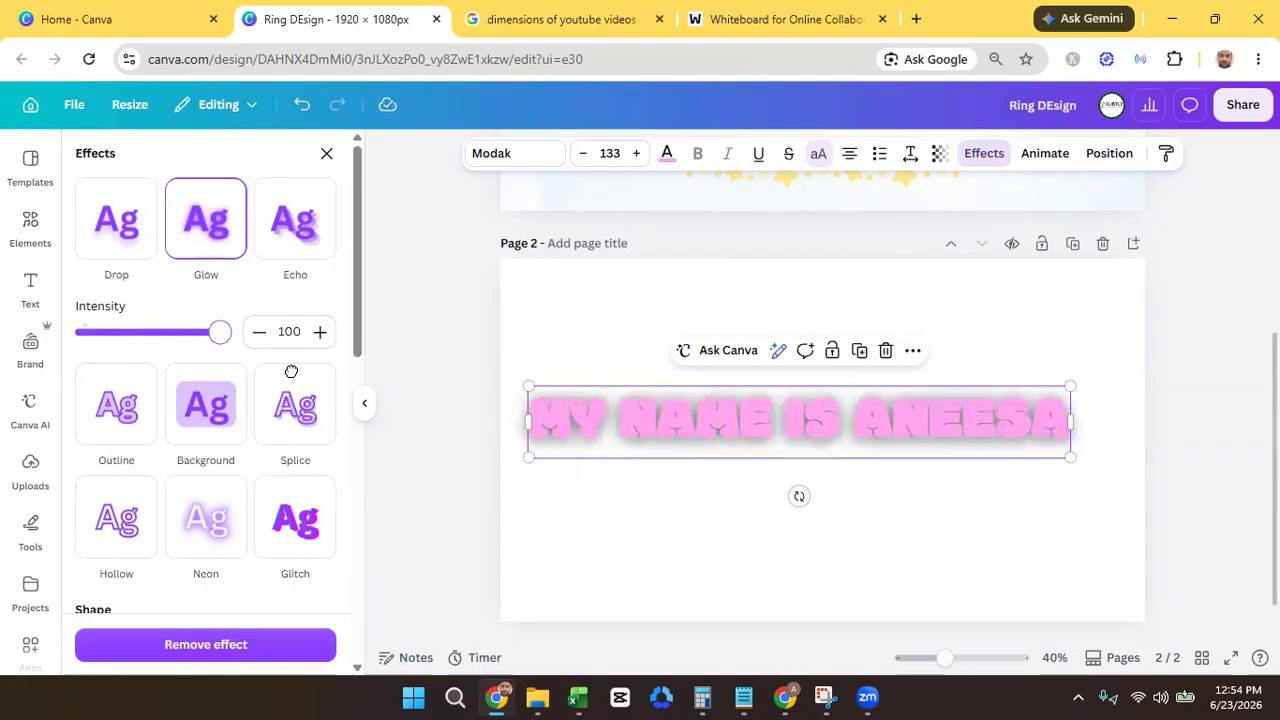
left_click(757, 537)
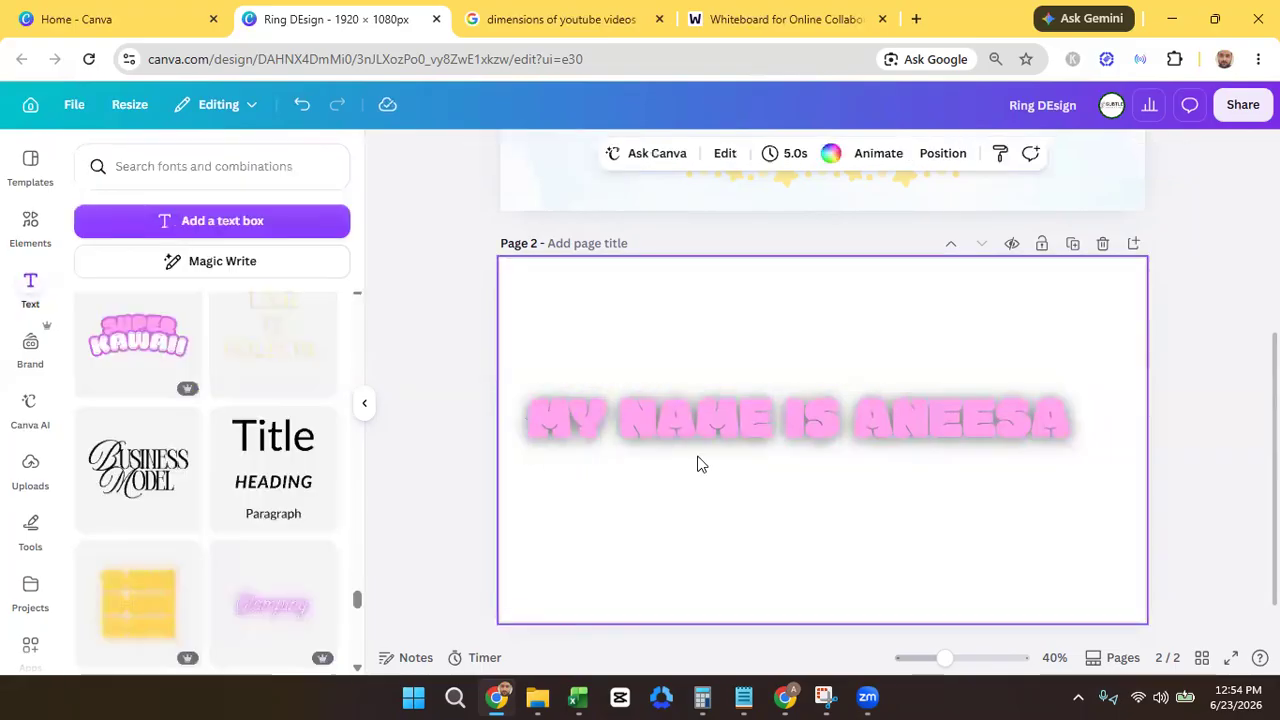
- Apply the Echo effect to the name text on page 2 with its direction set to 110
left_click(895, 442)
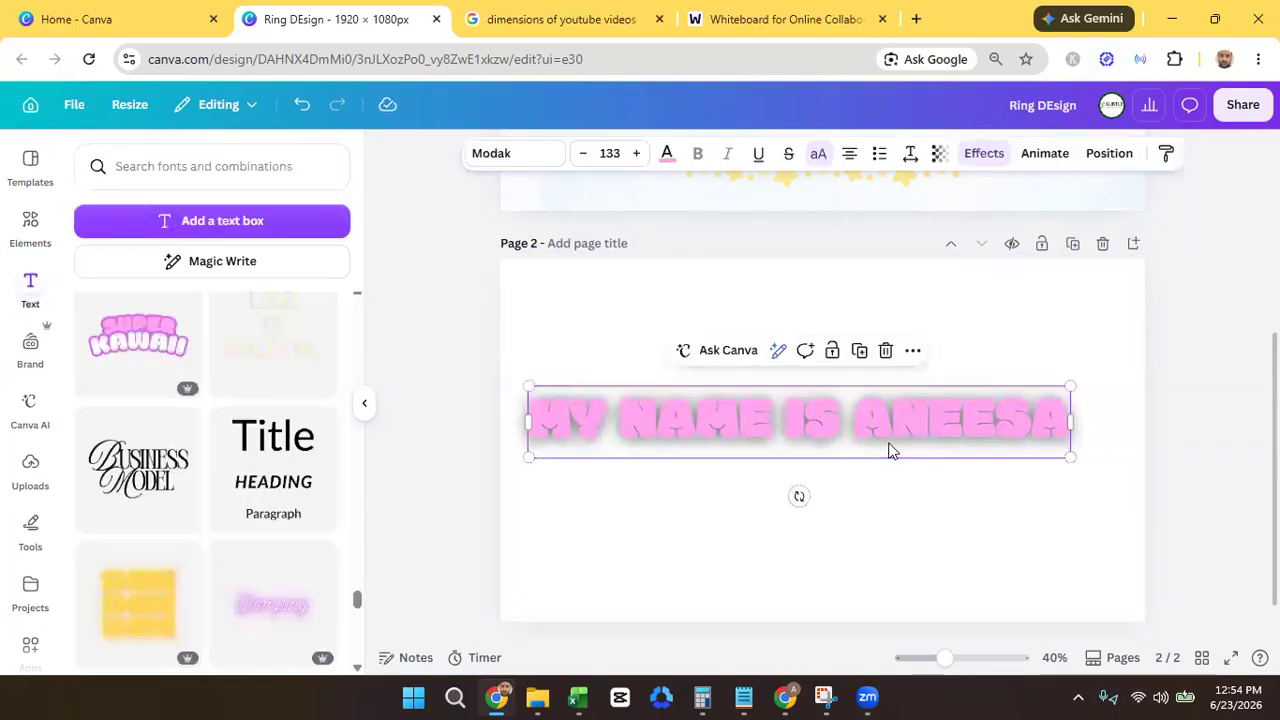
left_click(998, 160)
left_click(310, 196)
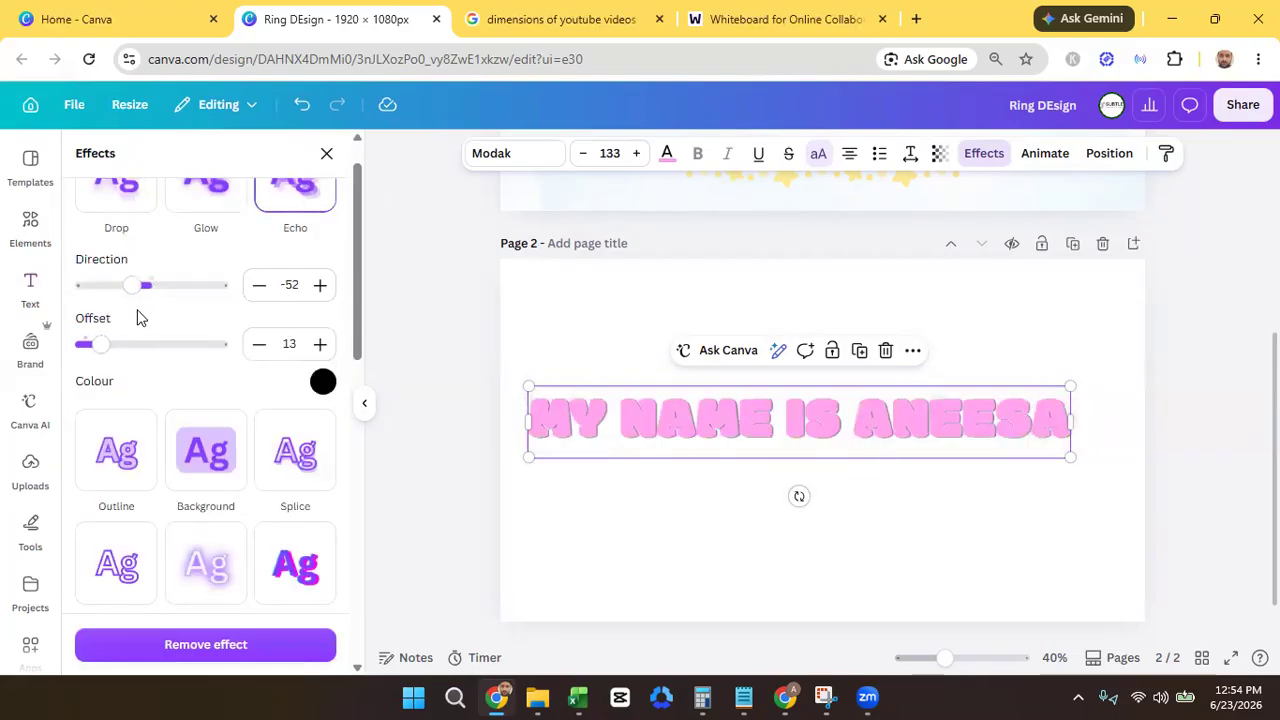
left_click_drag(133, 285, 193, 286)
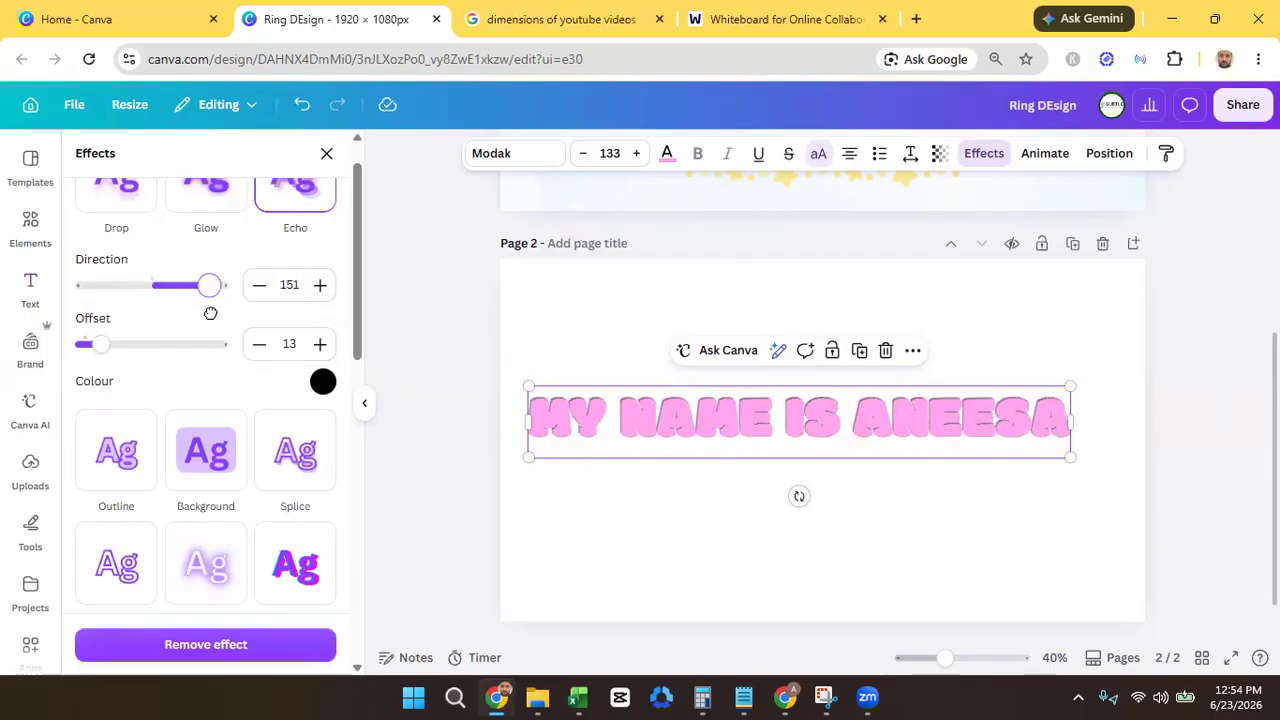
- Try the Artegra Slab font and the Art Deco style font Cinzel Decorative on the name text
left_click(534, 162)
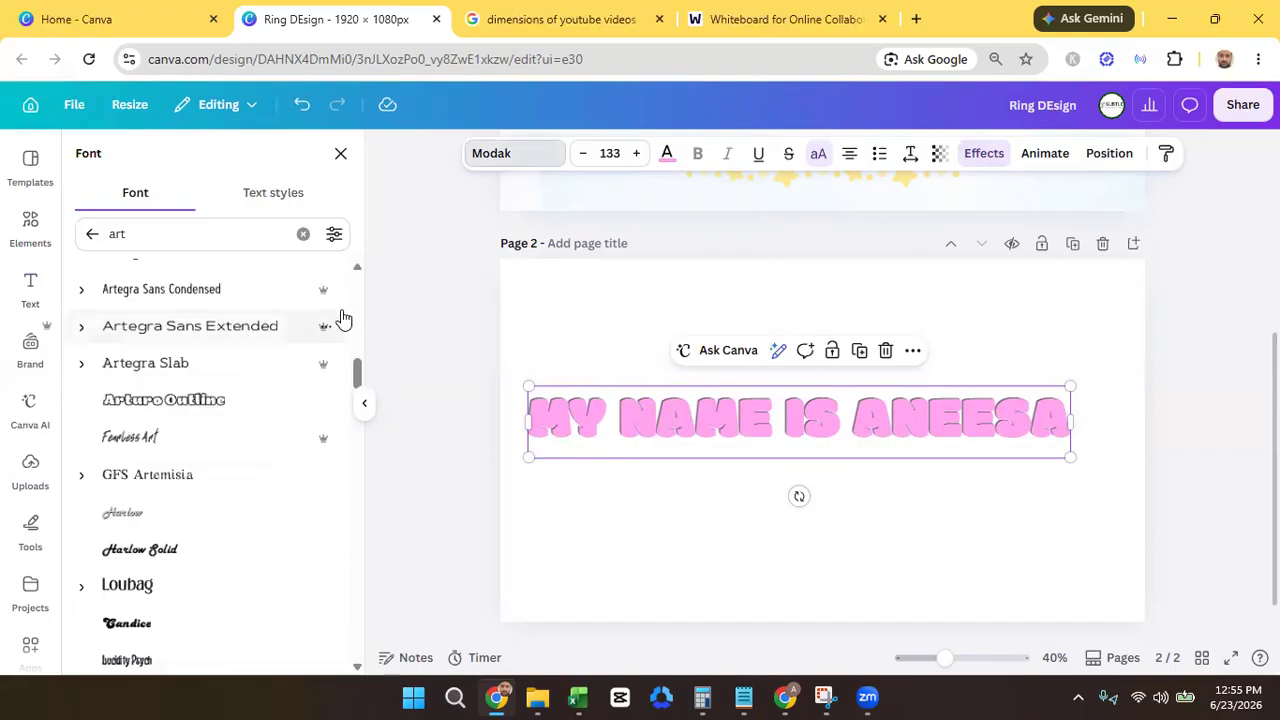
left_click(238, 362)
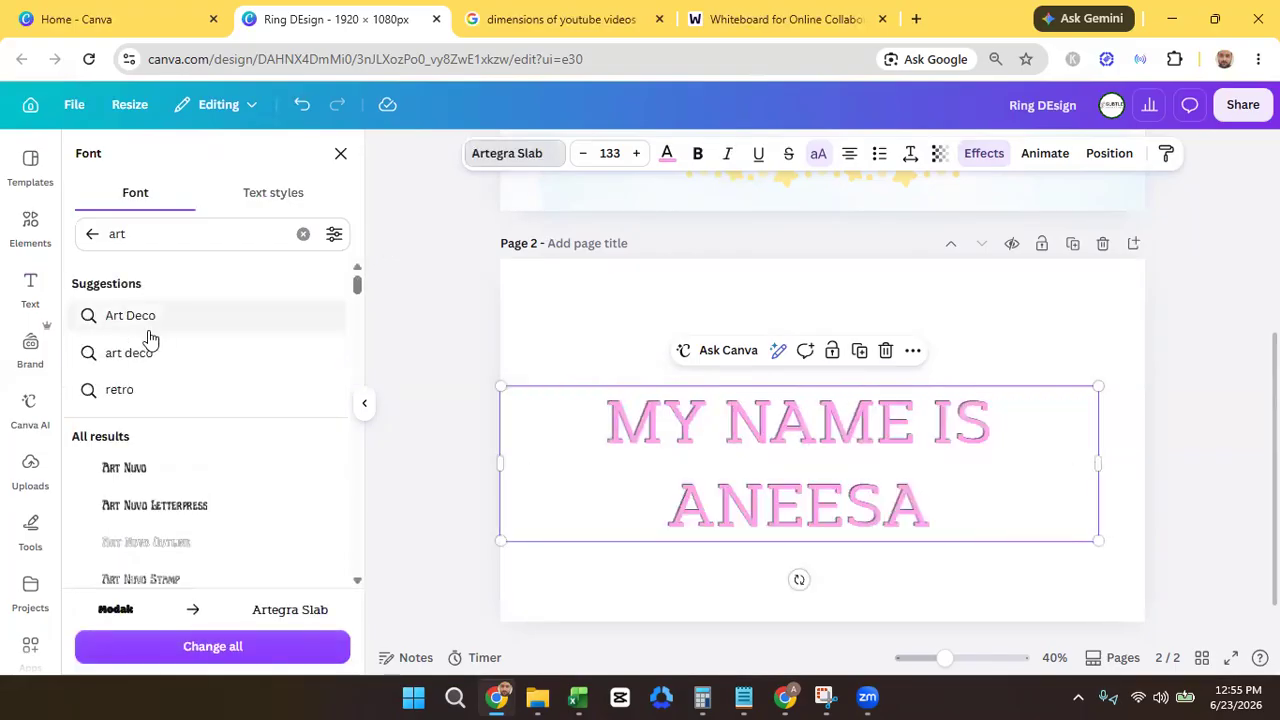
left_click(148, 330)
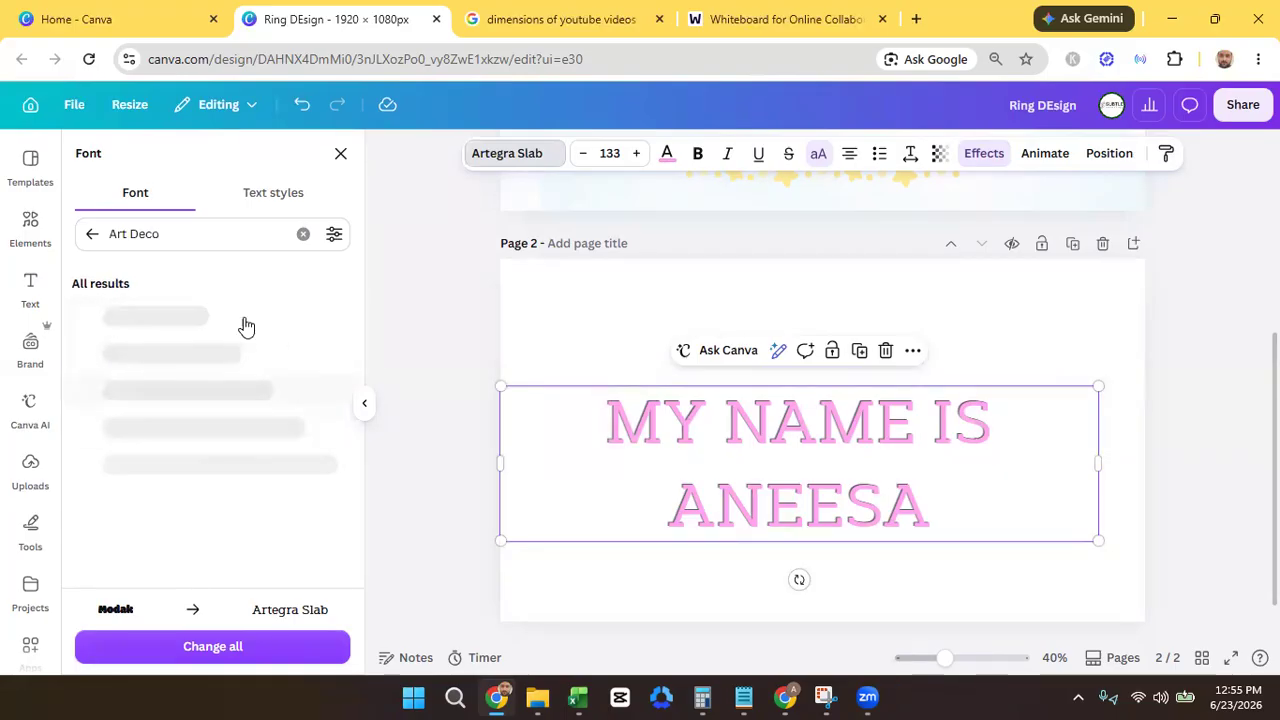
left_click(222, 320)
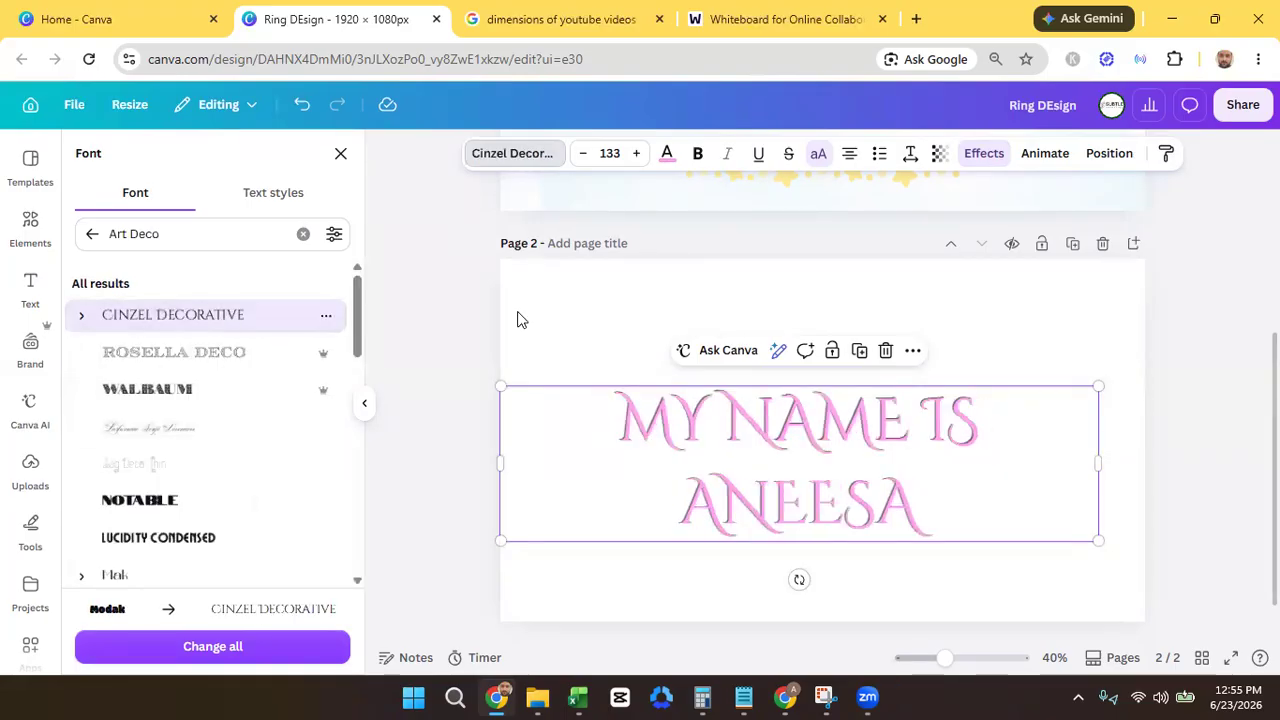
- Search the fonts for "pop" and change the name text's font to Poppins
left_click(187, 244)
triple_click(187, 244)
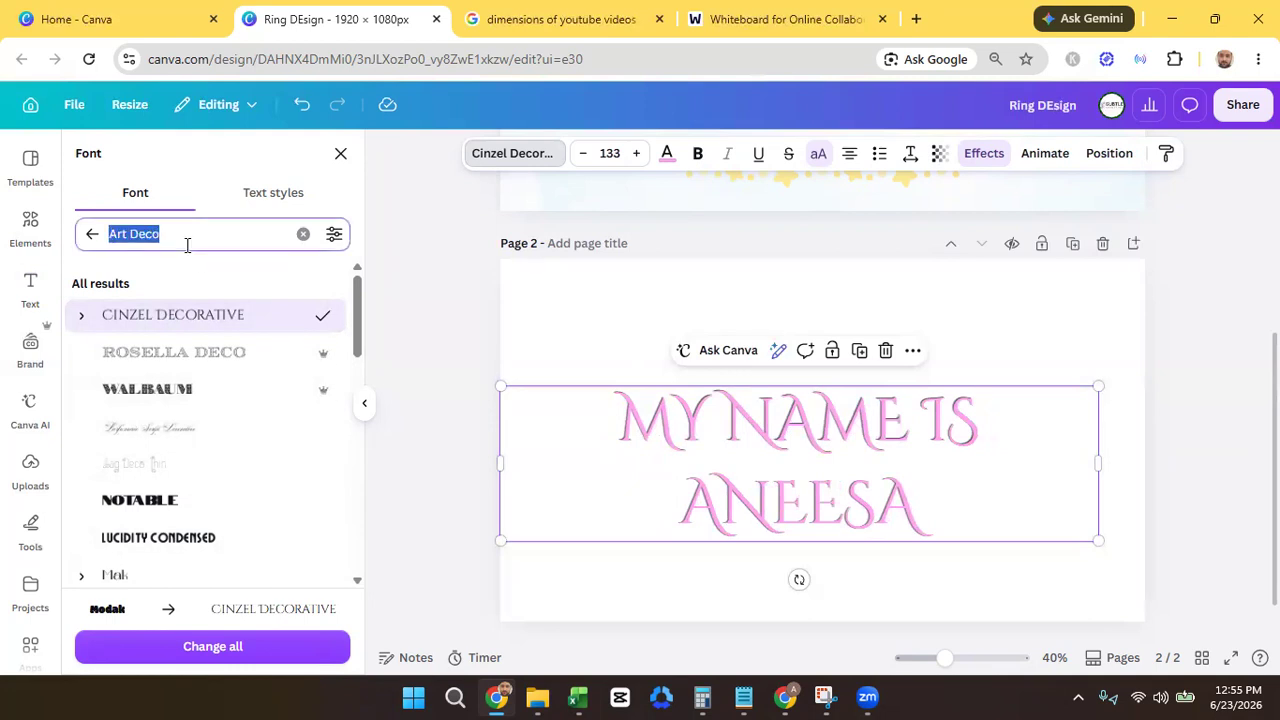
type("pop")
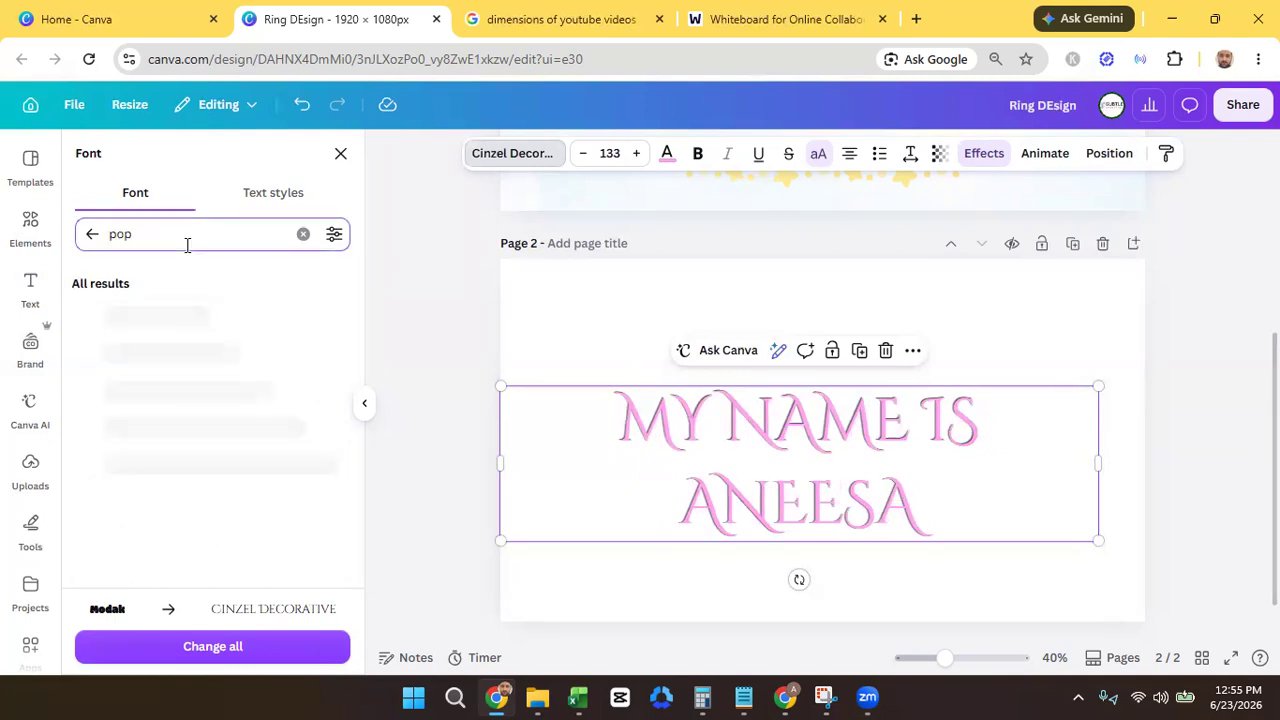
left_click(206, 315)
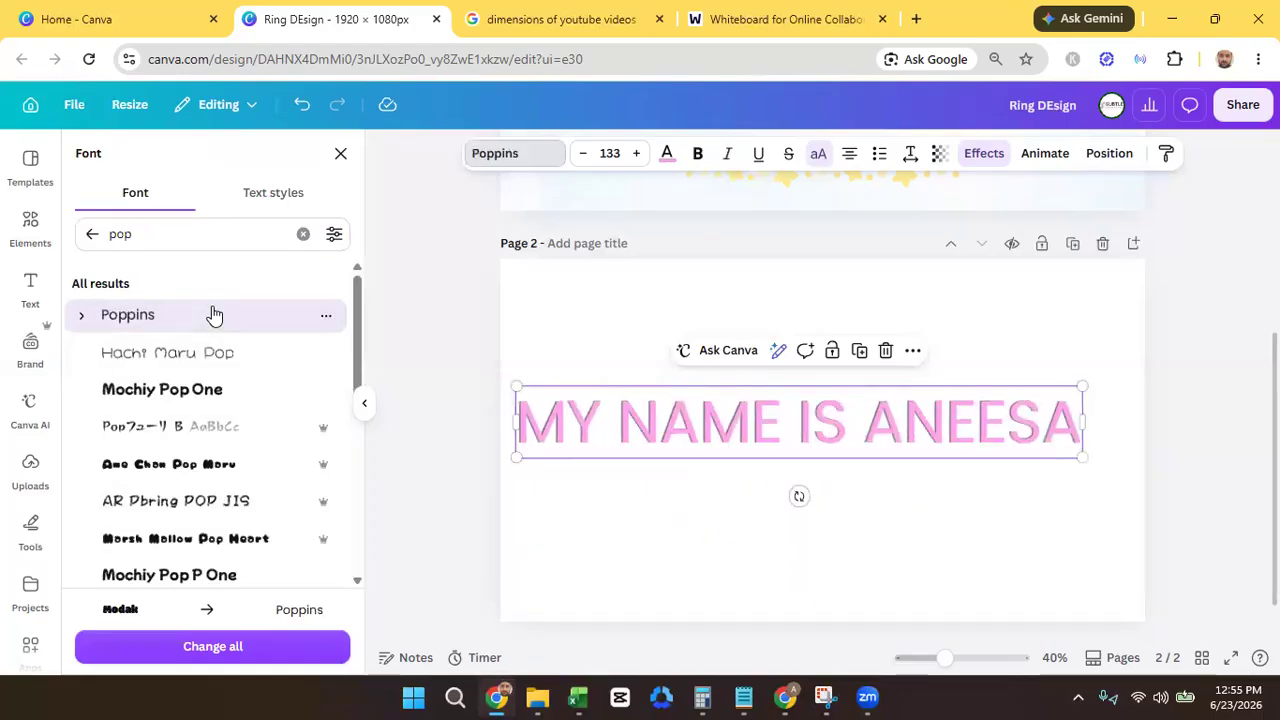
left_click(513, 317)
- Remove the Echo effect from the name text and shift the text slightly right on page 2
left_click(620, 437)
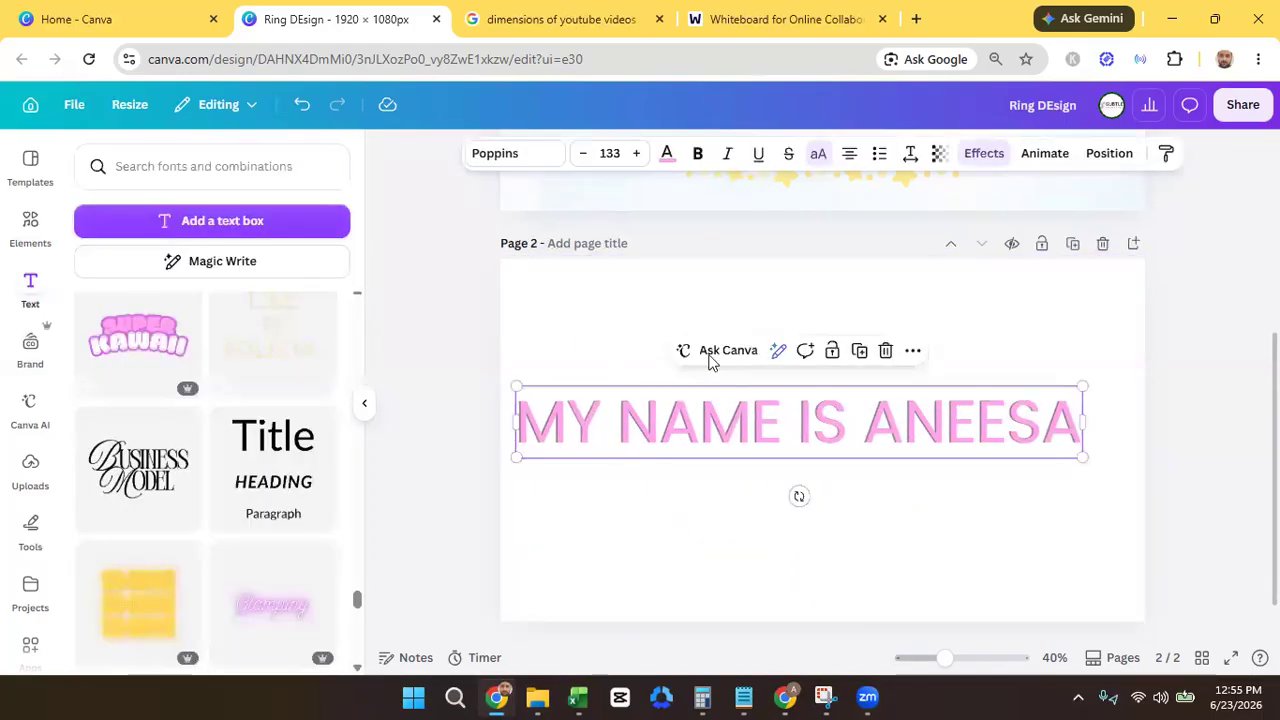
left_click(980, 160)
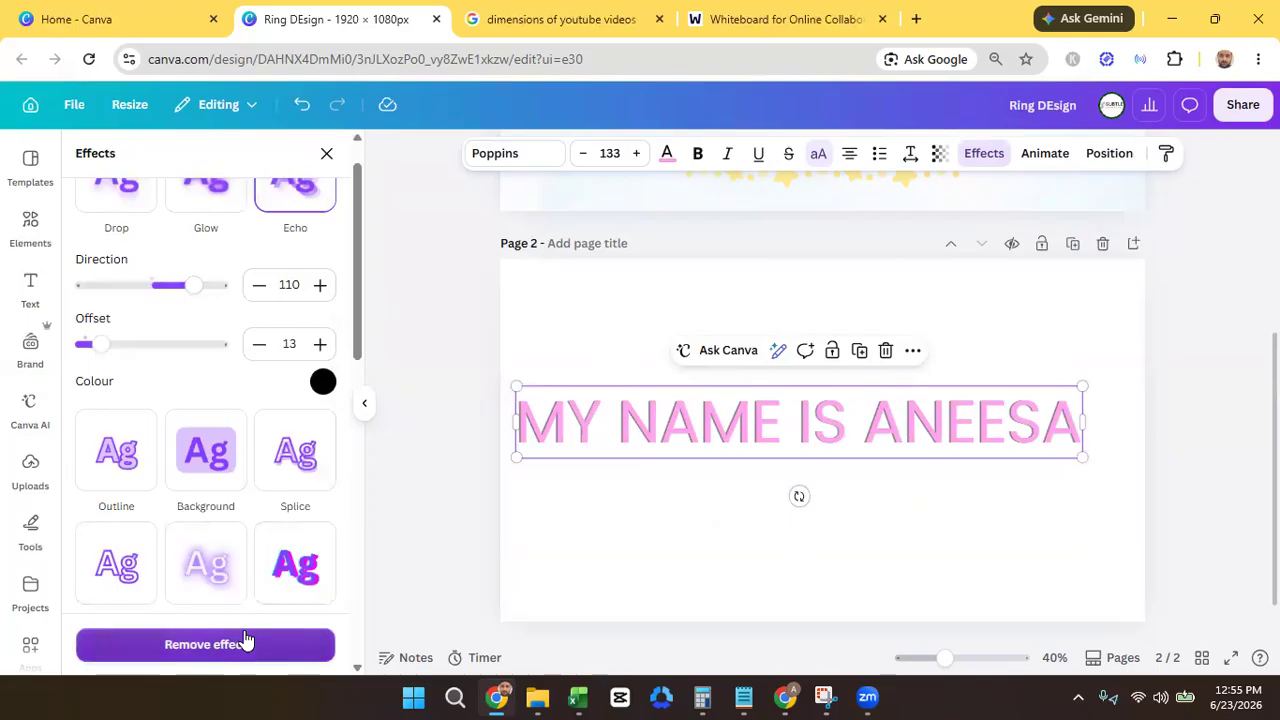
left_click(245, 638)
left_click_drag(727, 437, 748, 440)
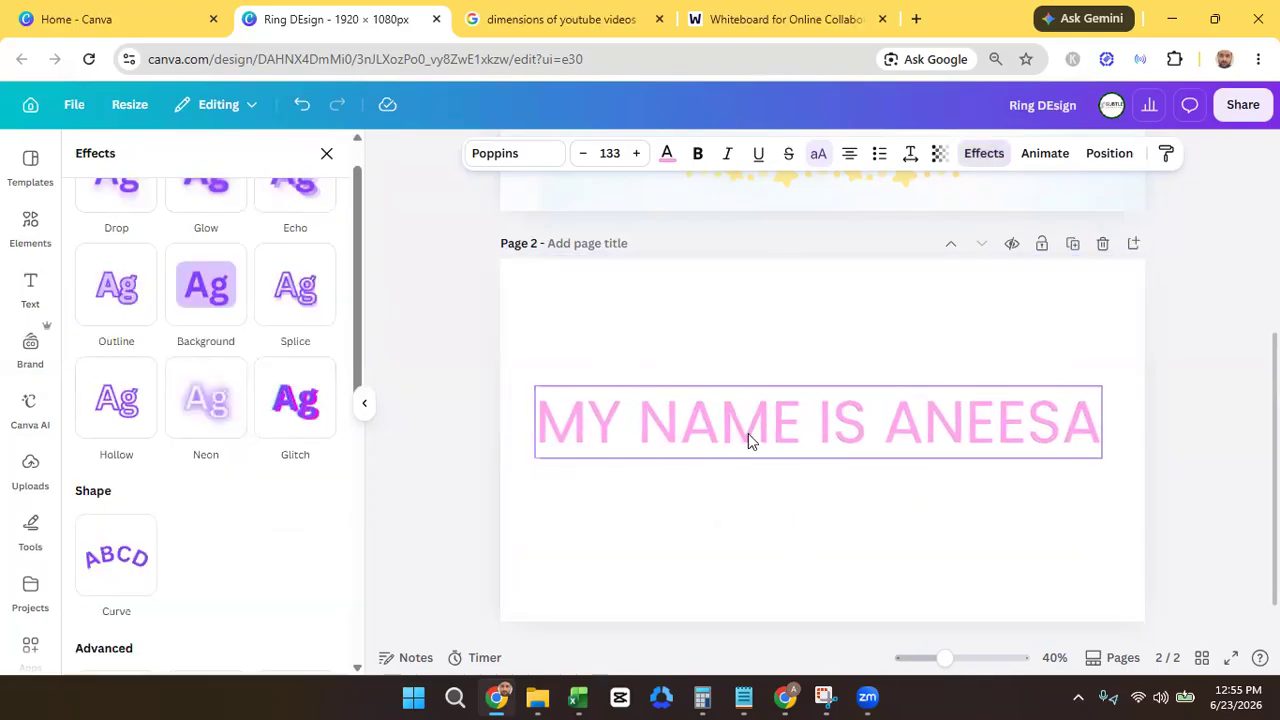
- Apply the Echo effect to the name text, trying yellow and purple echo colours before choosing dark blue
left_click(295, 195)
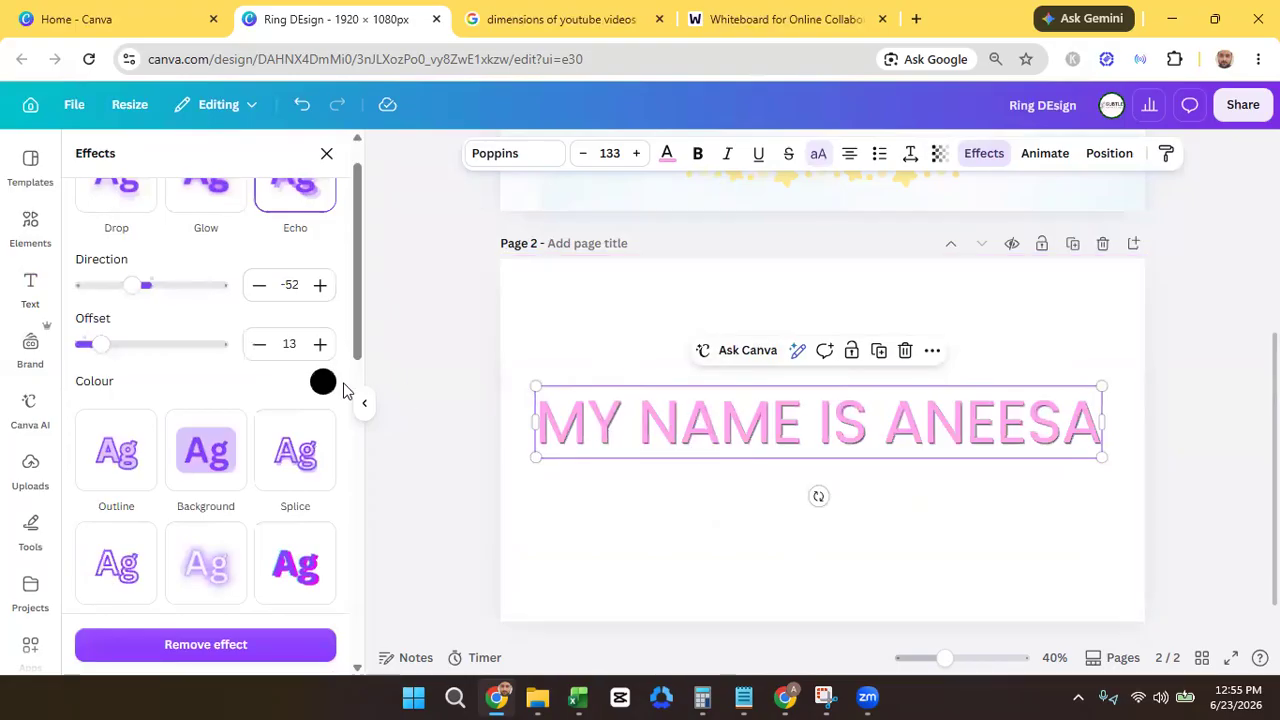
left_click(323, 383)
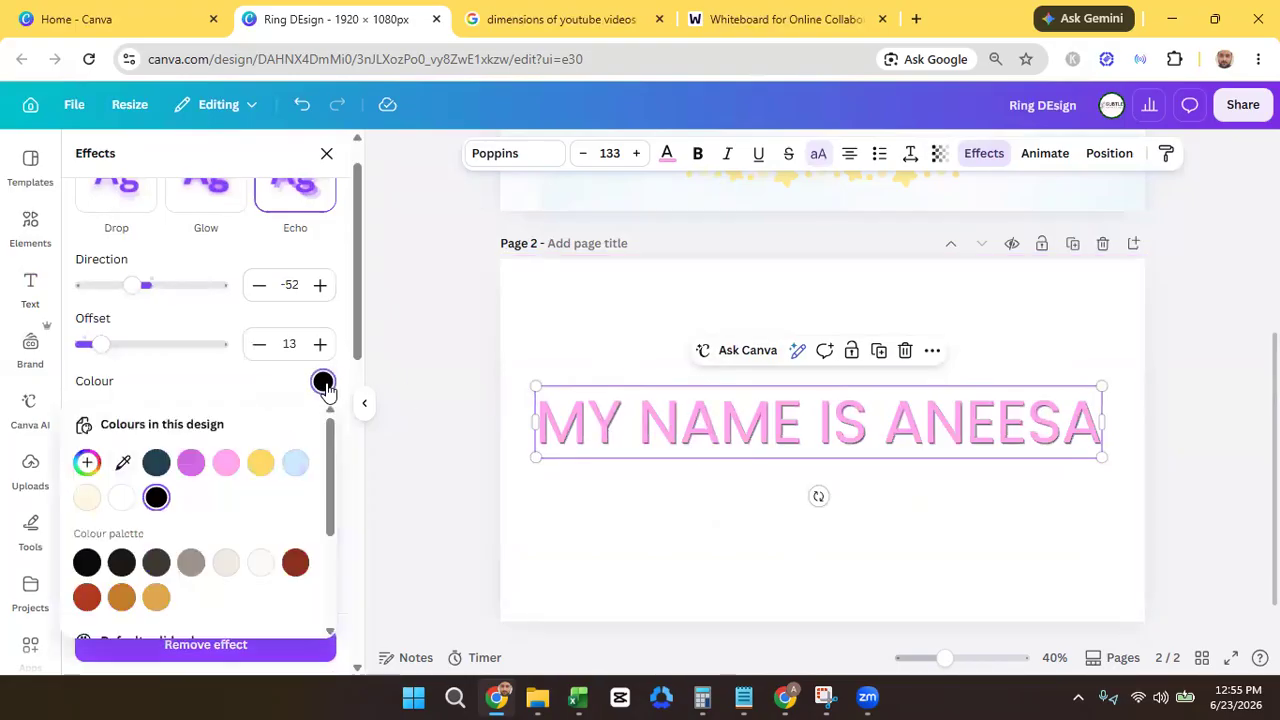
left_click(260, 462)
left_click(191, 462)
left_click(155, 465)
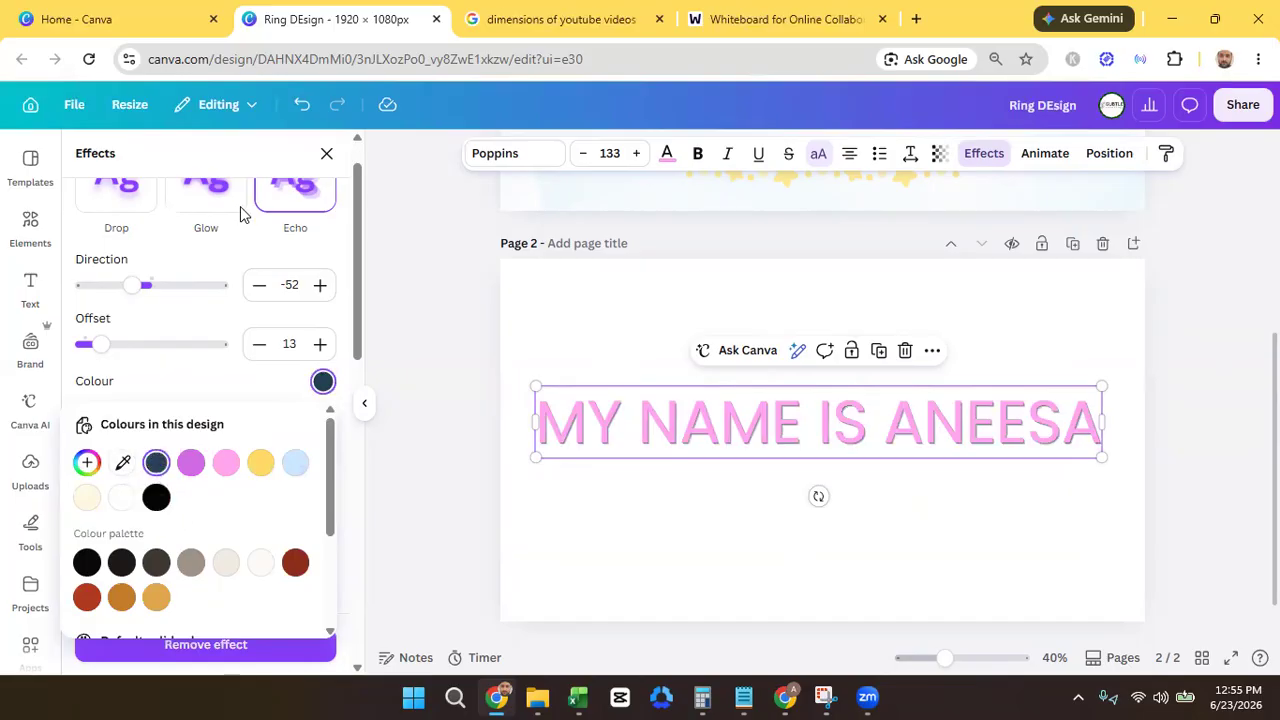
left_click(213, 262)
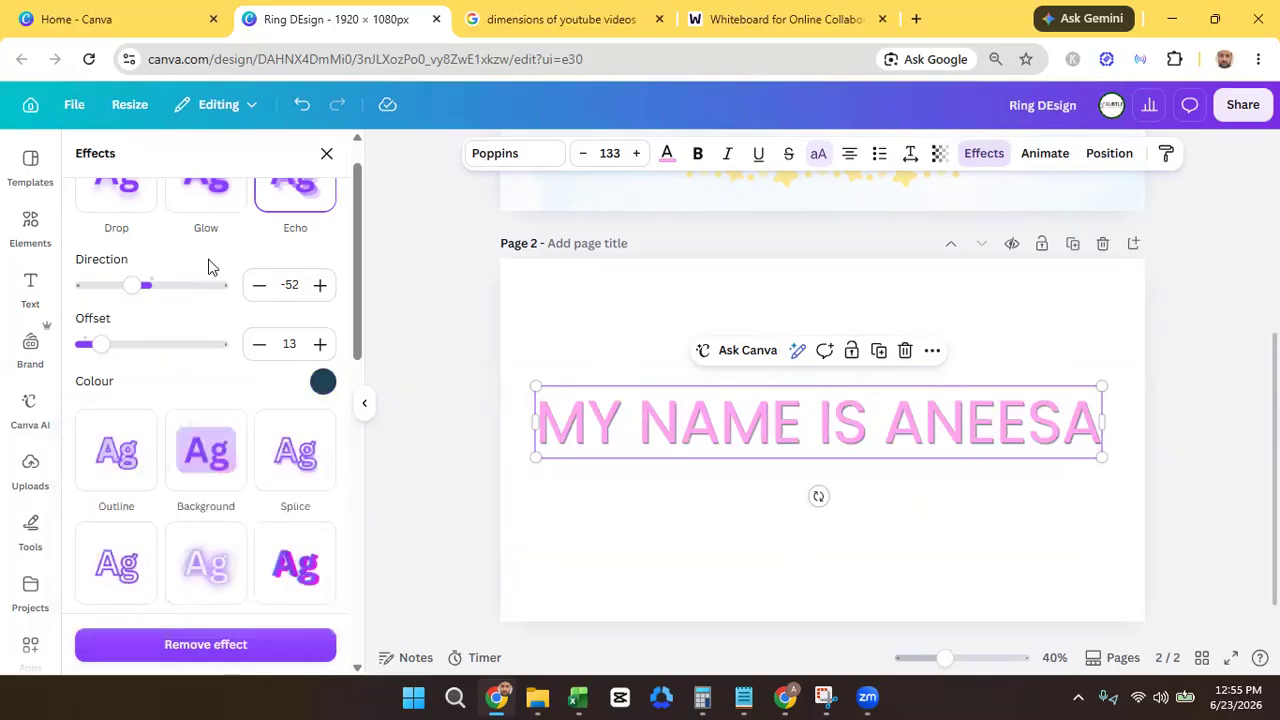
- Apply the Outline effect to the name text with a thickness of 69
left_click(136, 450)
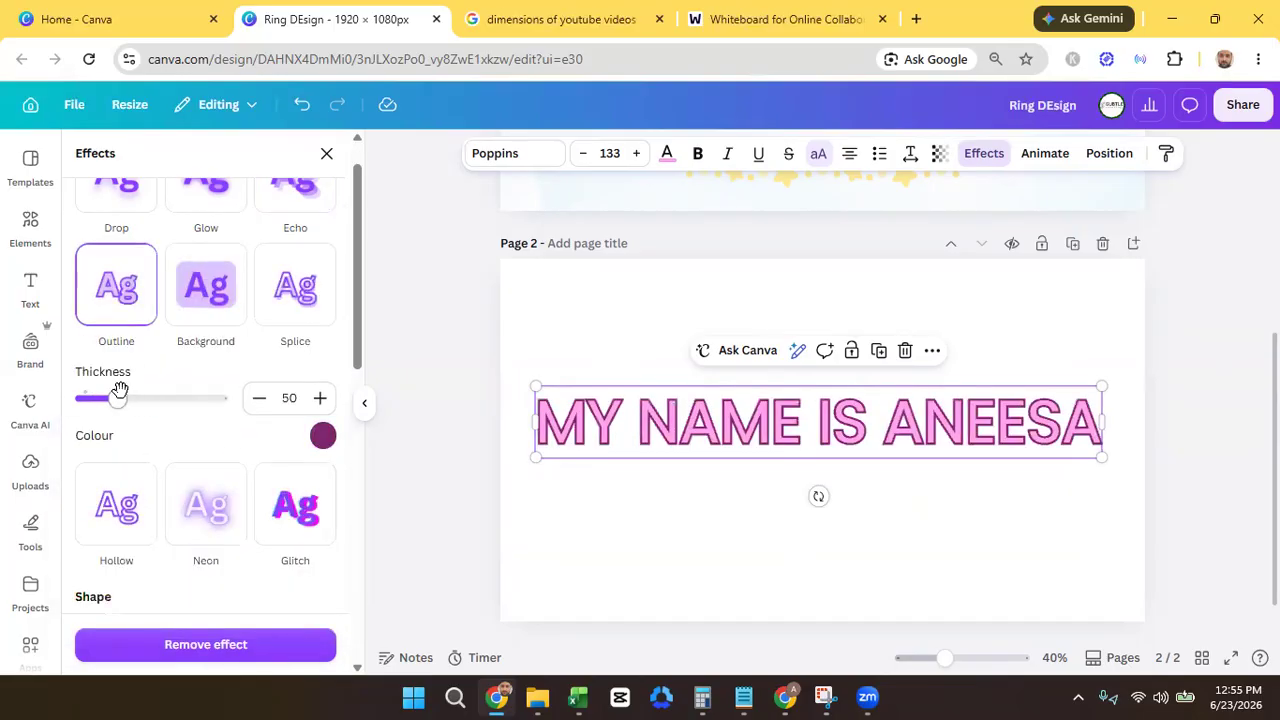
left_click_drag(120, 397, 130, 445)
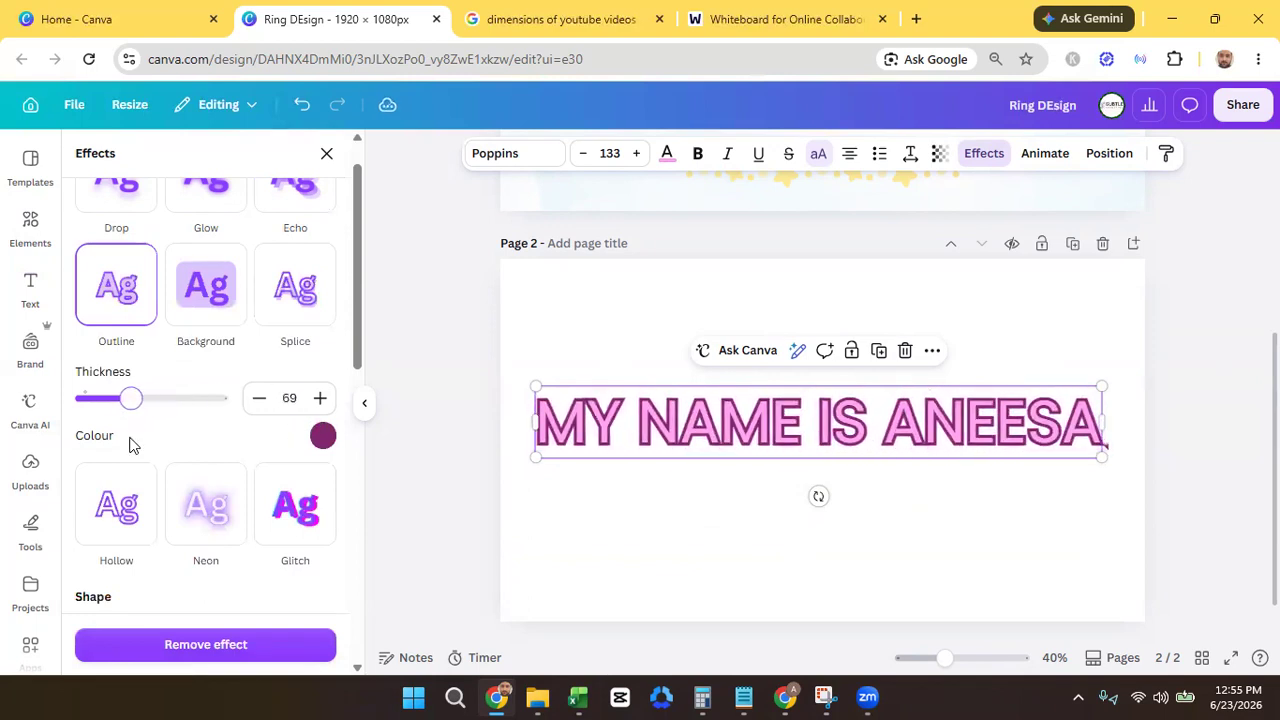
- Apply the Background effect to the name text with roundness 41, spread 0, transparency 100 and the pastel yellow colour #ffda66
left_click(200, 314)
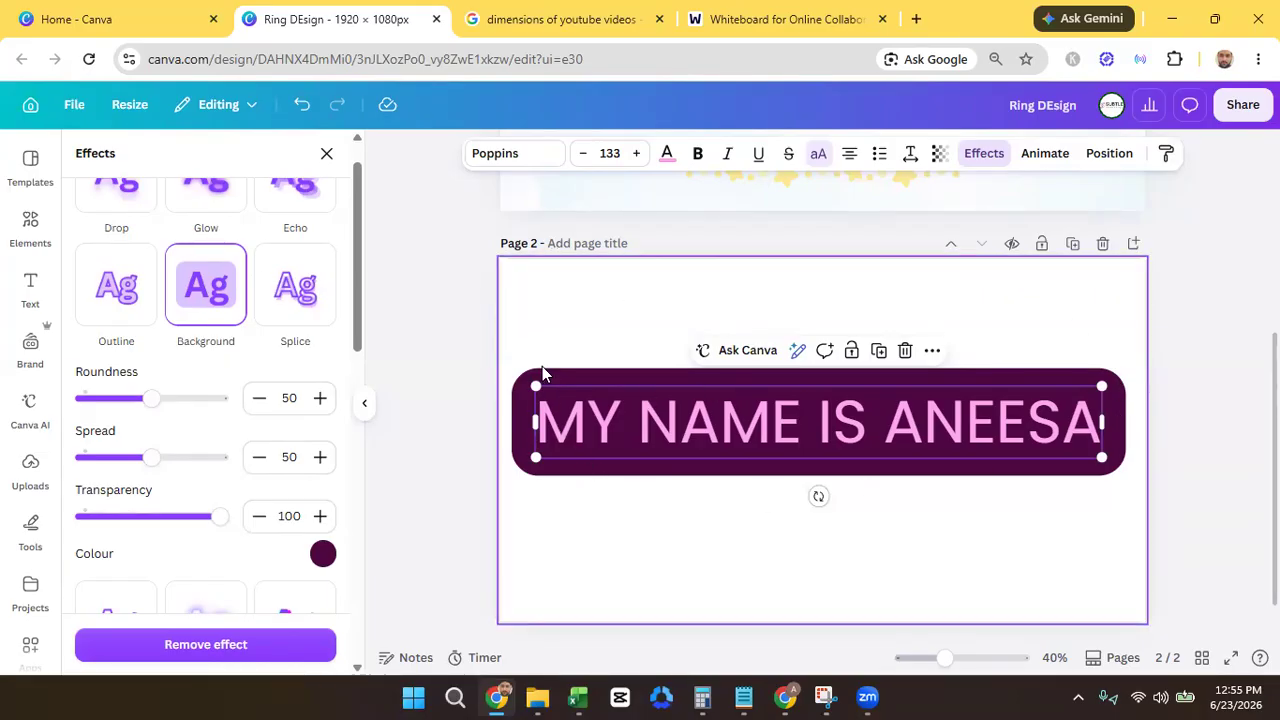
left_click_drag(147, 400, 62, 470)
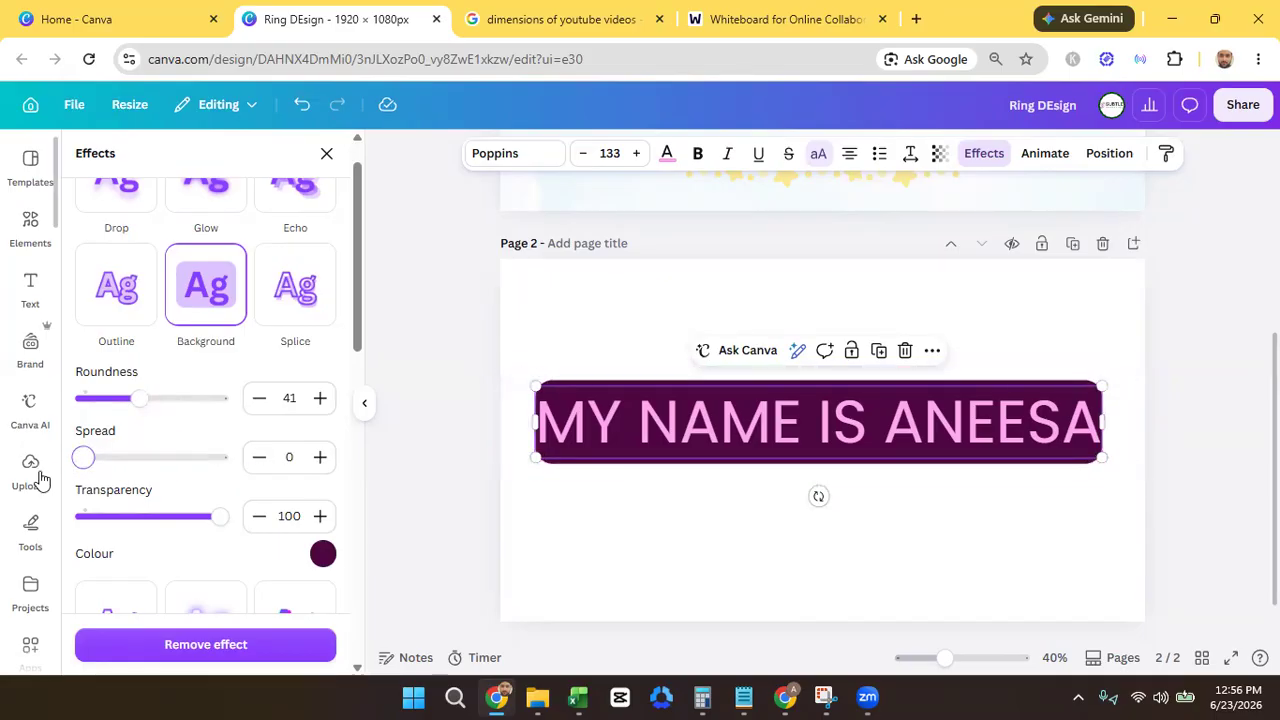
left_click_drag(218, 516, 250, 518)
left_click(321, 554)
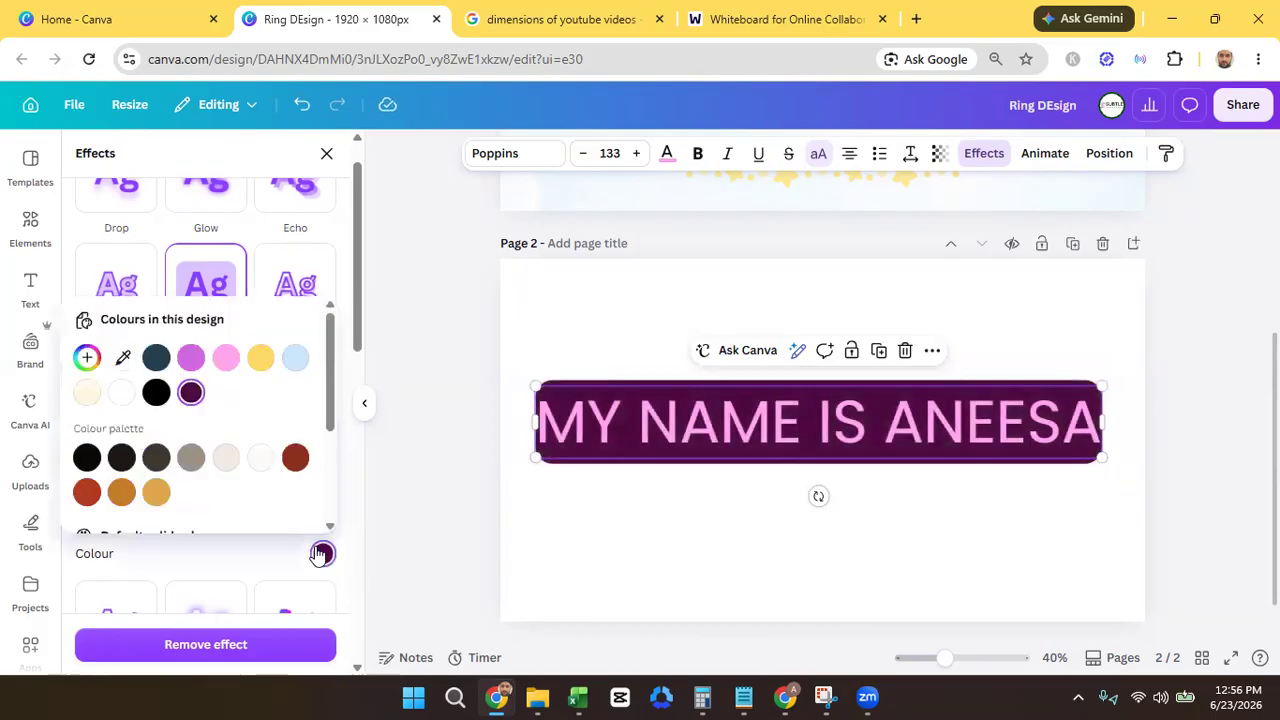
left_click(260, 357)
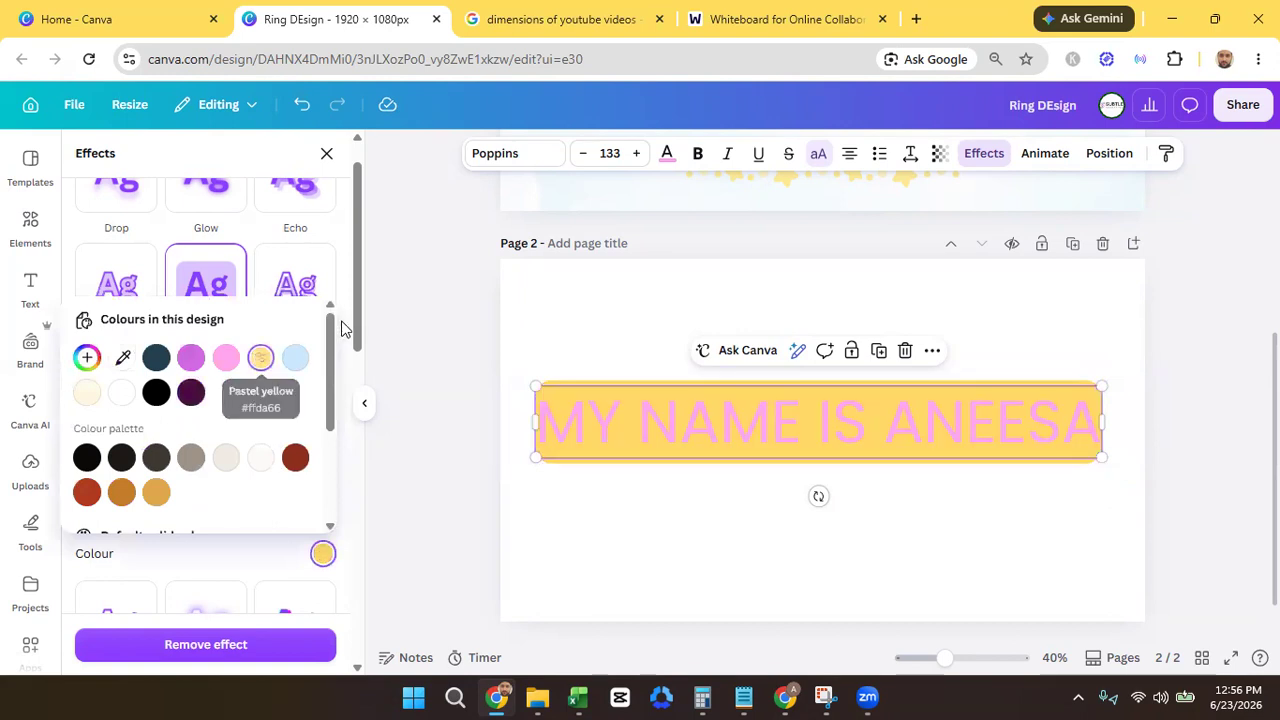
- Apply the Splice effect to the name text on page 2 with a thickness of 14
left_click_drag(358, 264, 360, 274)
left_click(285, 280)
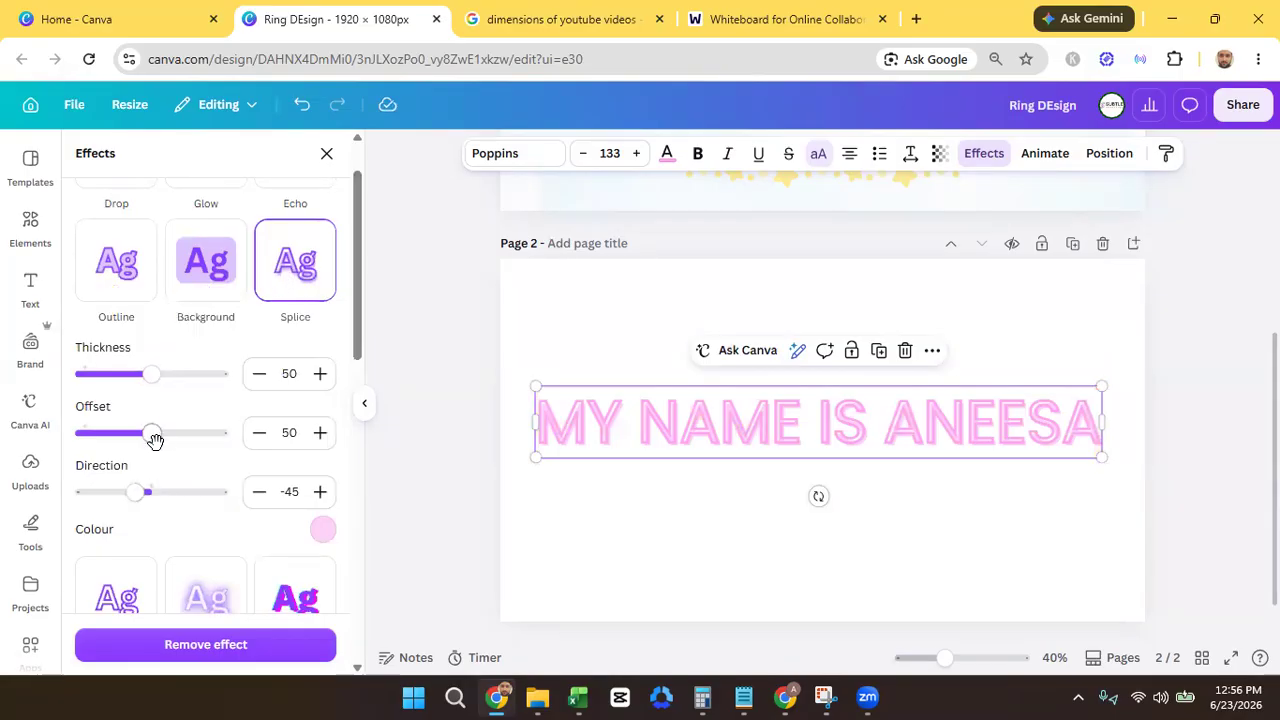
mouse_move(151, 373)
left_mouse_down()
mouse_move(194, 375)
mouse_move(143, 388)
left_mouse_up()
left_click_drag(171, 372, 102, 397)
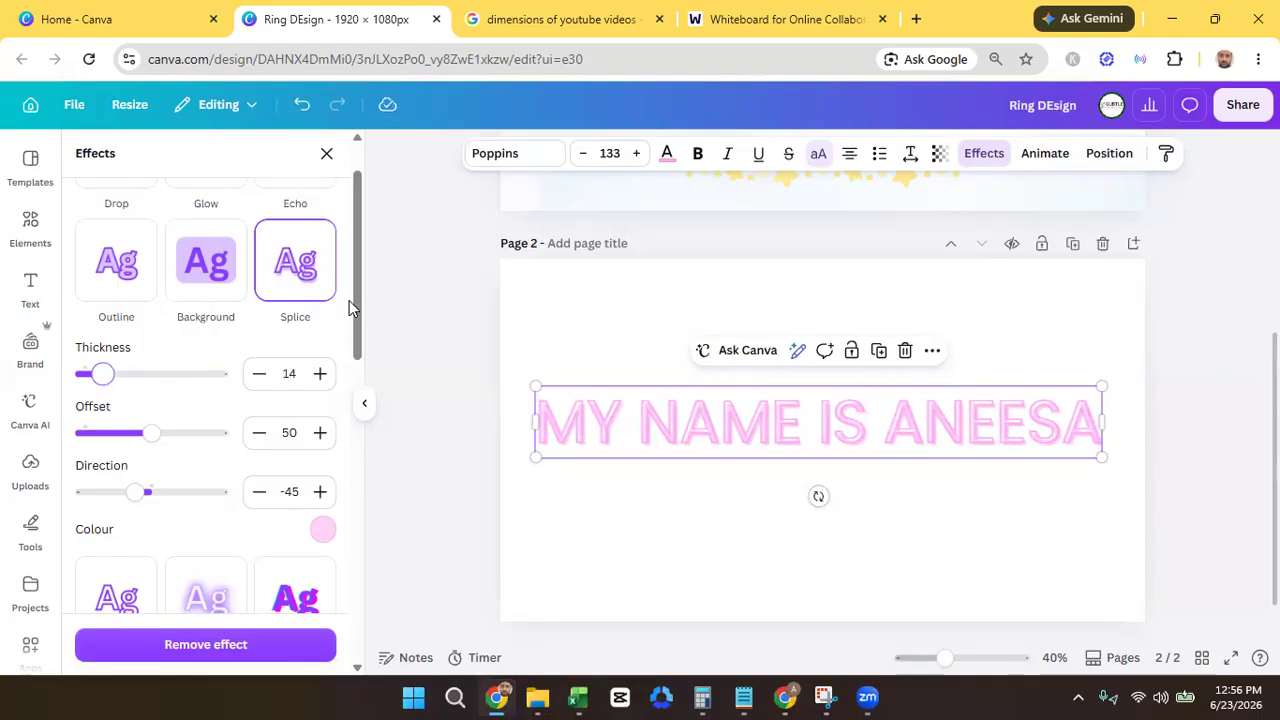
- Apply the Hollow effect to the name text with thickness 43, compare it with Splice, and reapply Hollow
left_click_drag(361, 297, 358, 392)
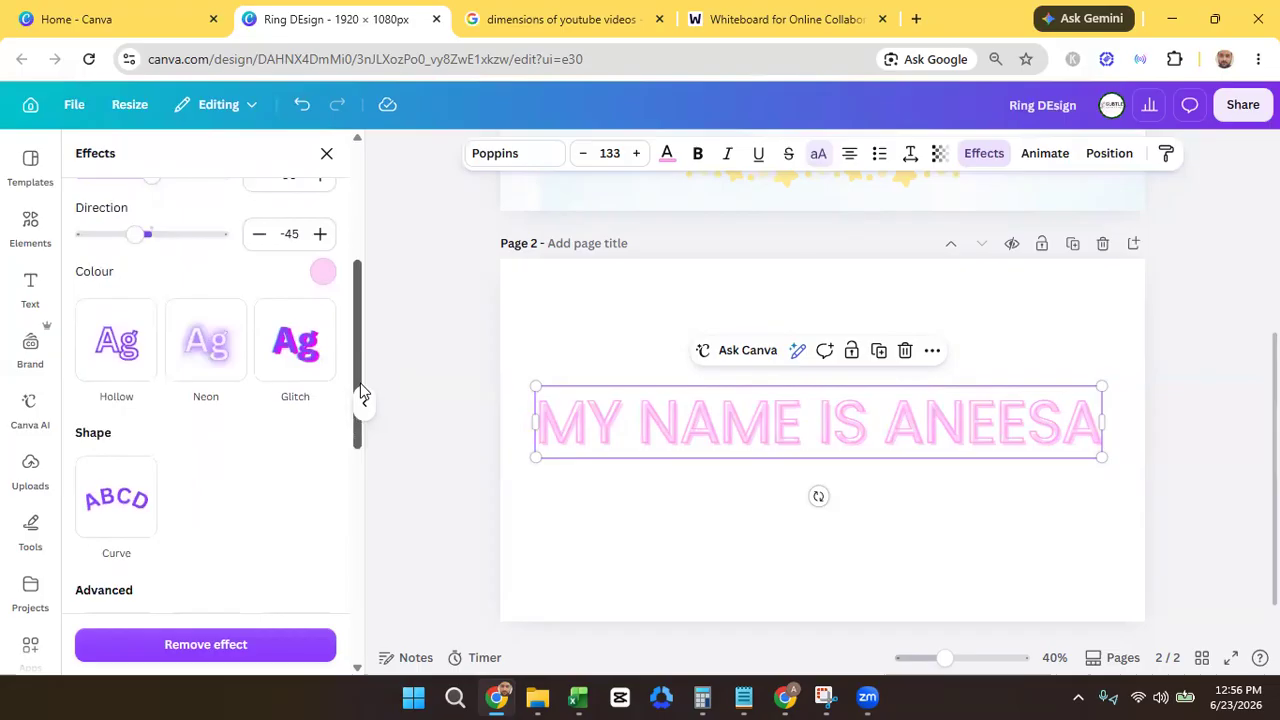
left_click(131, 386)
mouse_move(137, 457)
left_mouse_down()
mouse_move(145, 468)
mouse_move(181, 457)
mouse_move(143, 480)
left_mouse_up()
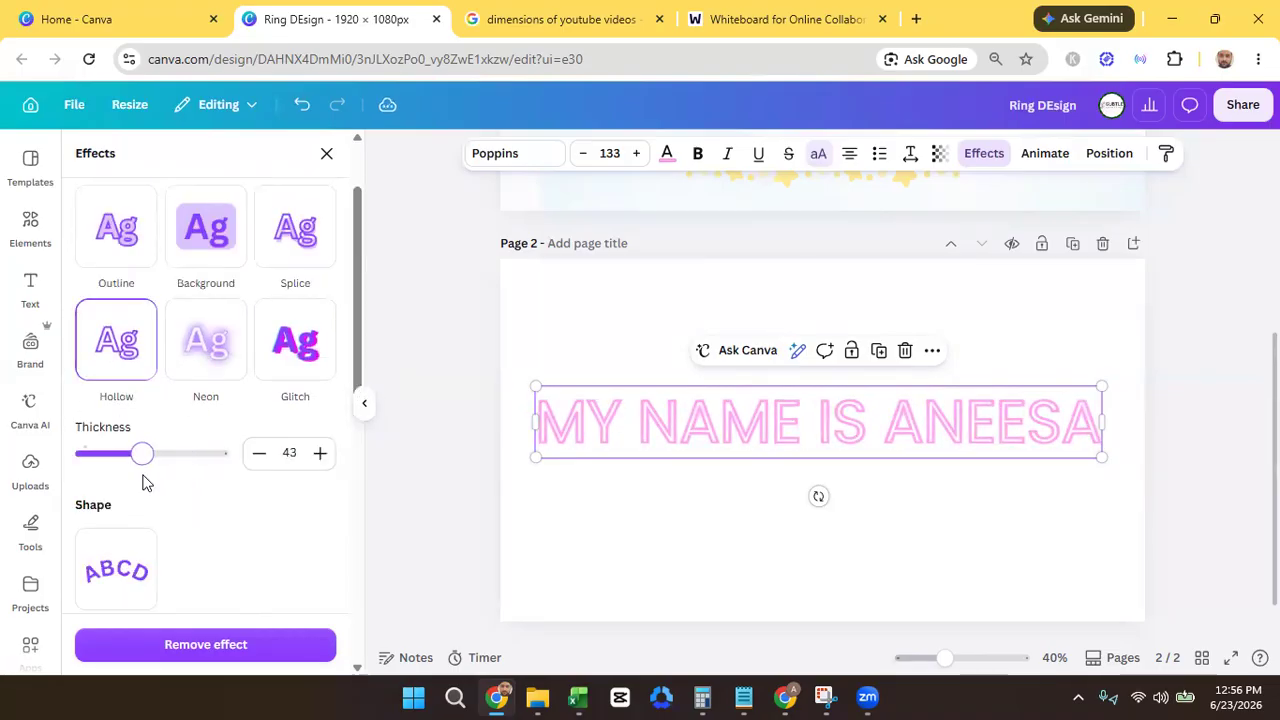
left_click(303, 245)
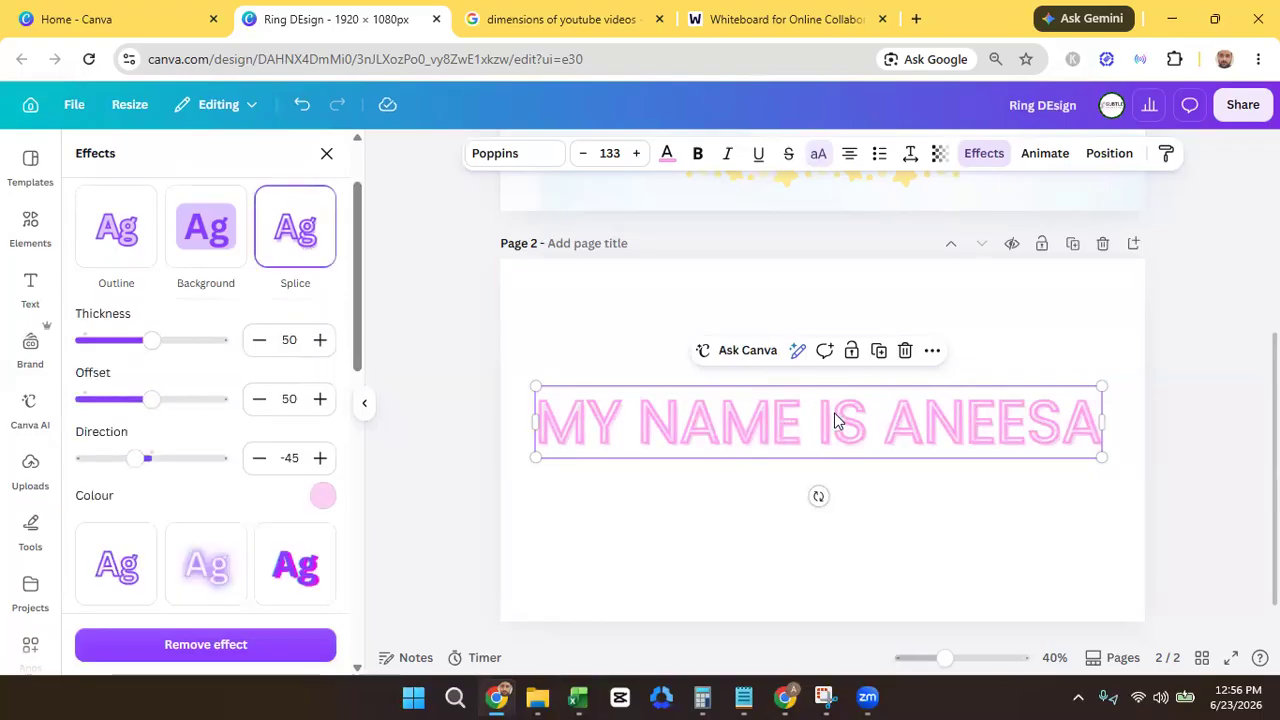
left_click(138, 568)
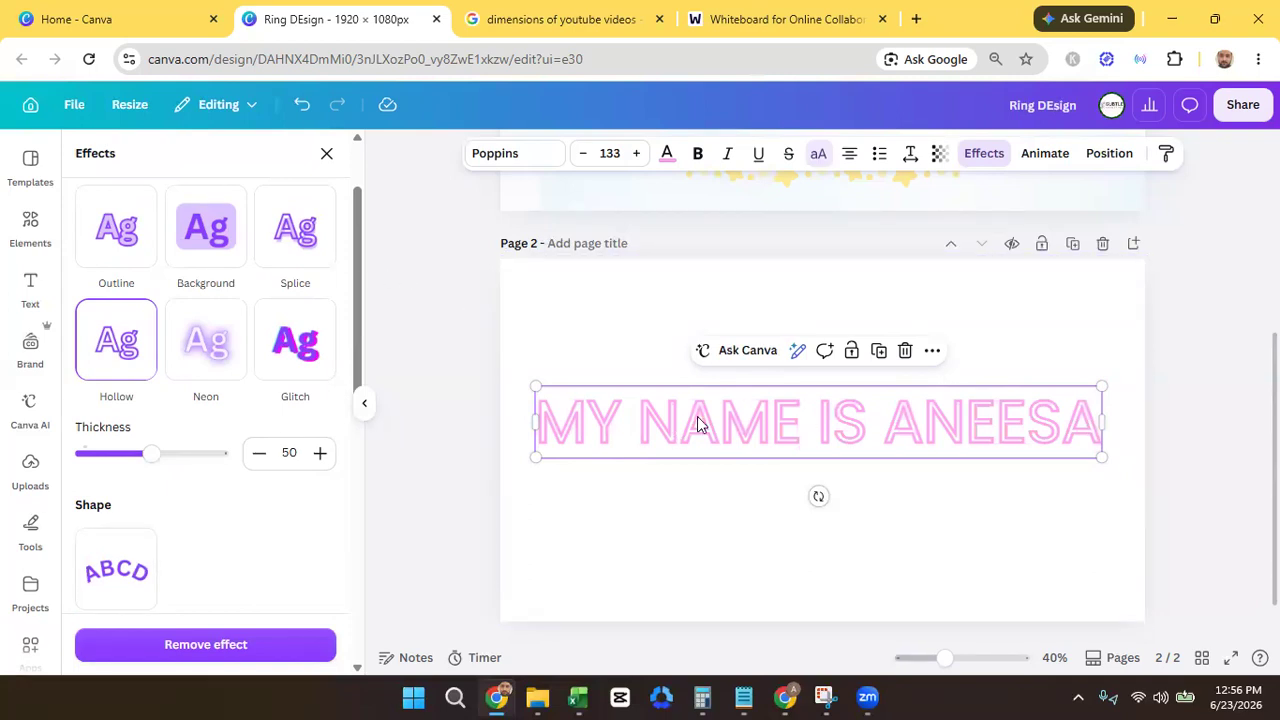
- Try pastel yellow as the page 2 background colour and choose dark blue instead
left_click(767, 190)
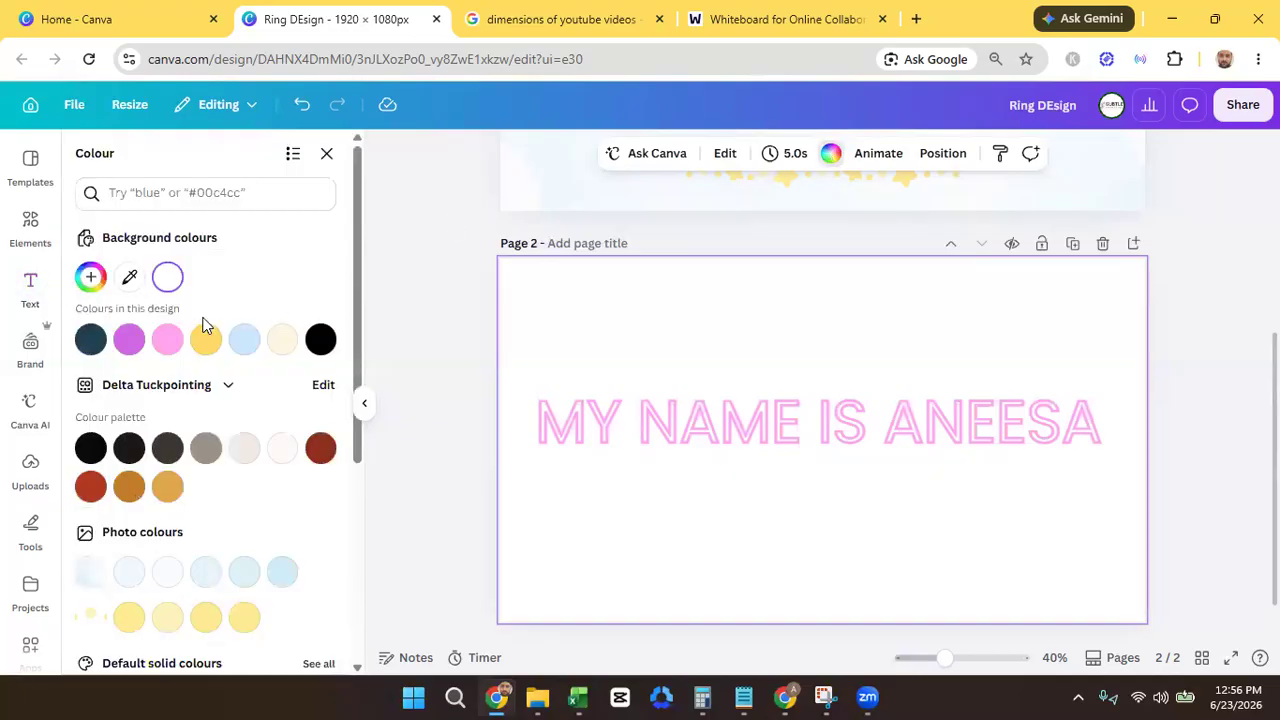
left_click(206, 339)
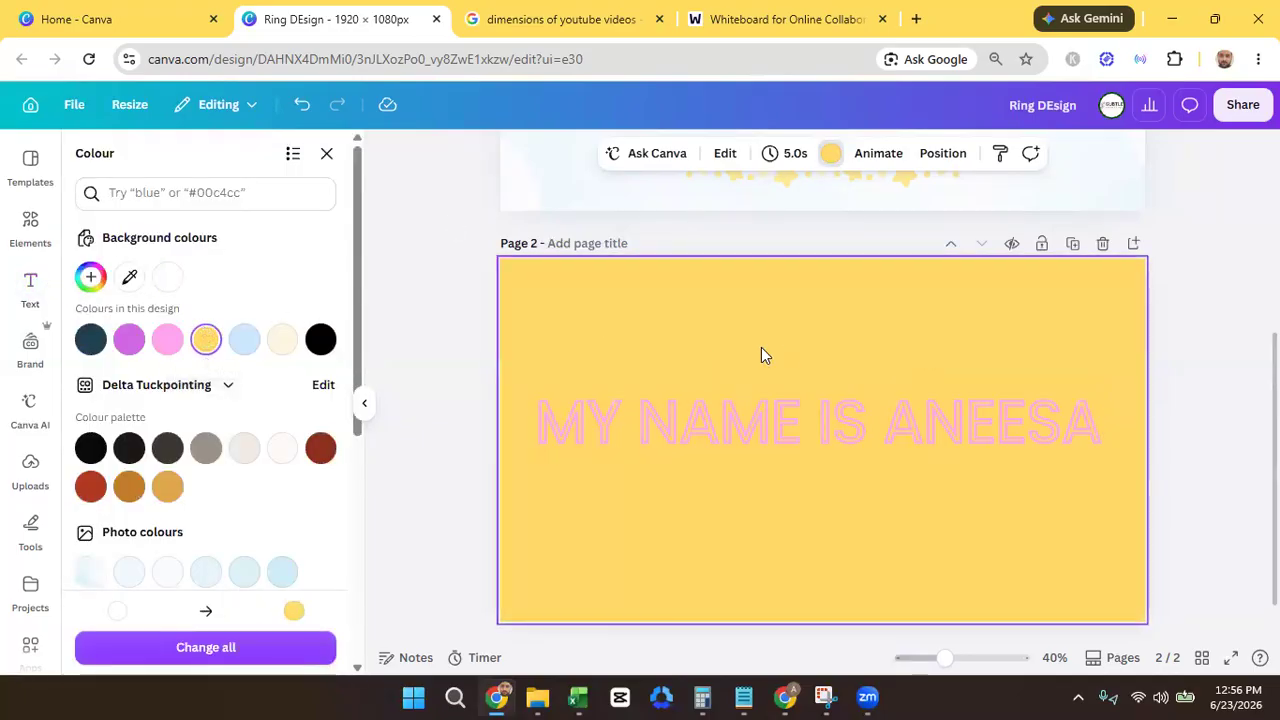
left_click(90, 339)
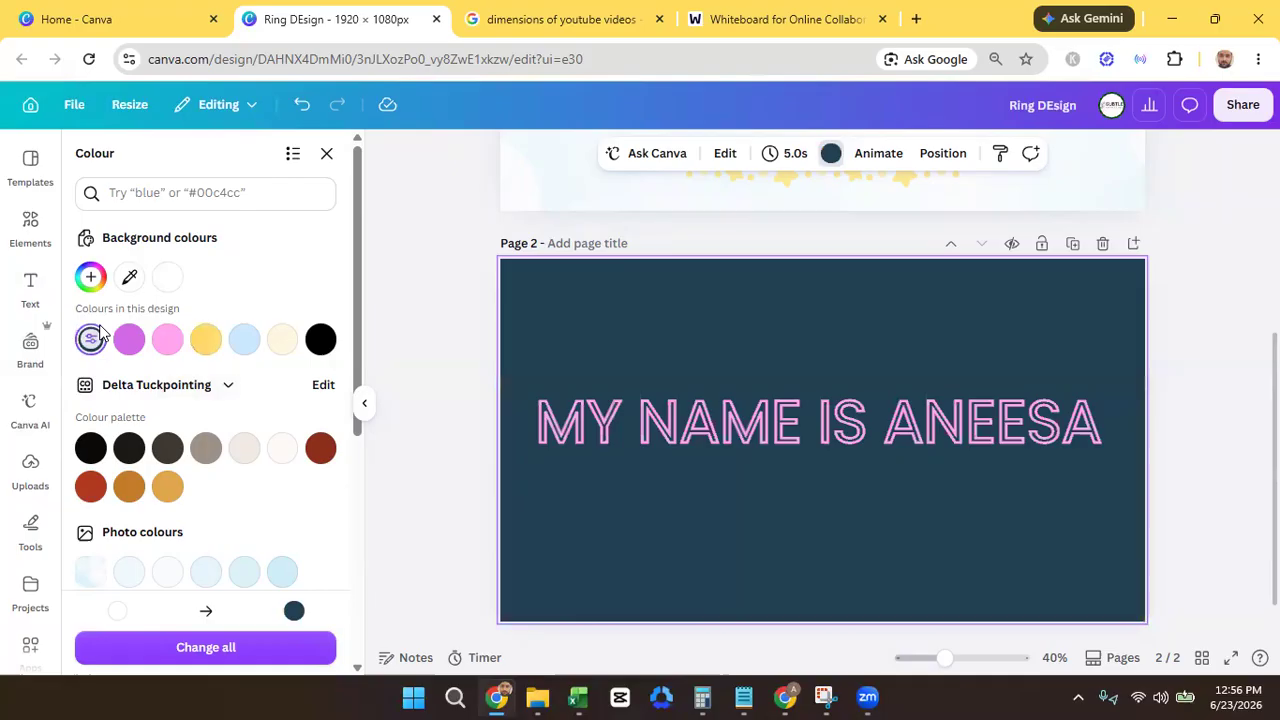
- Try the Neon effect on the name text and replace it with the Glitch effect
left_click(828, 435)
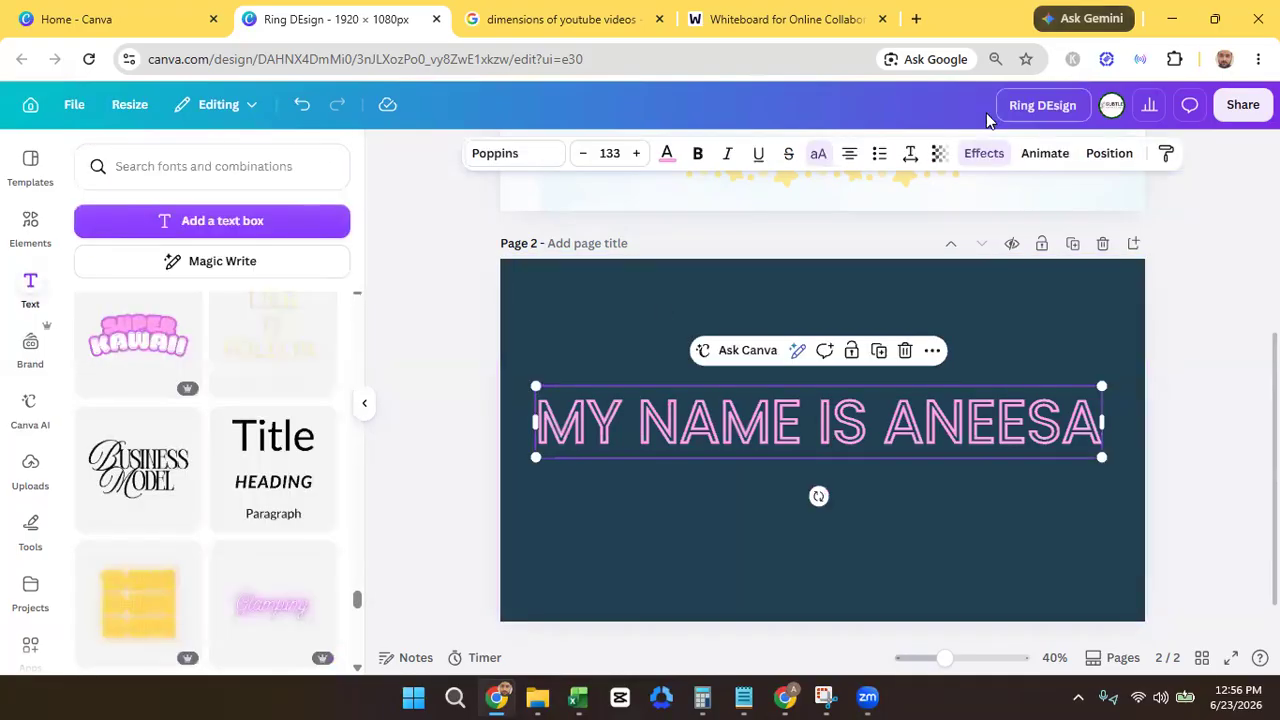
left_click(980, 155)
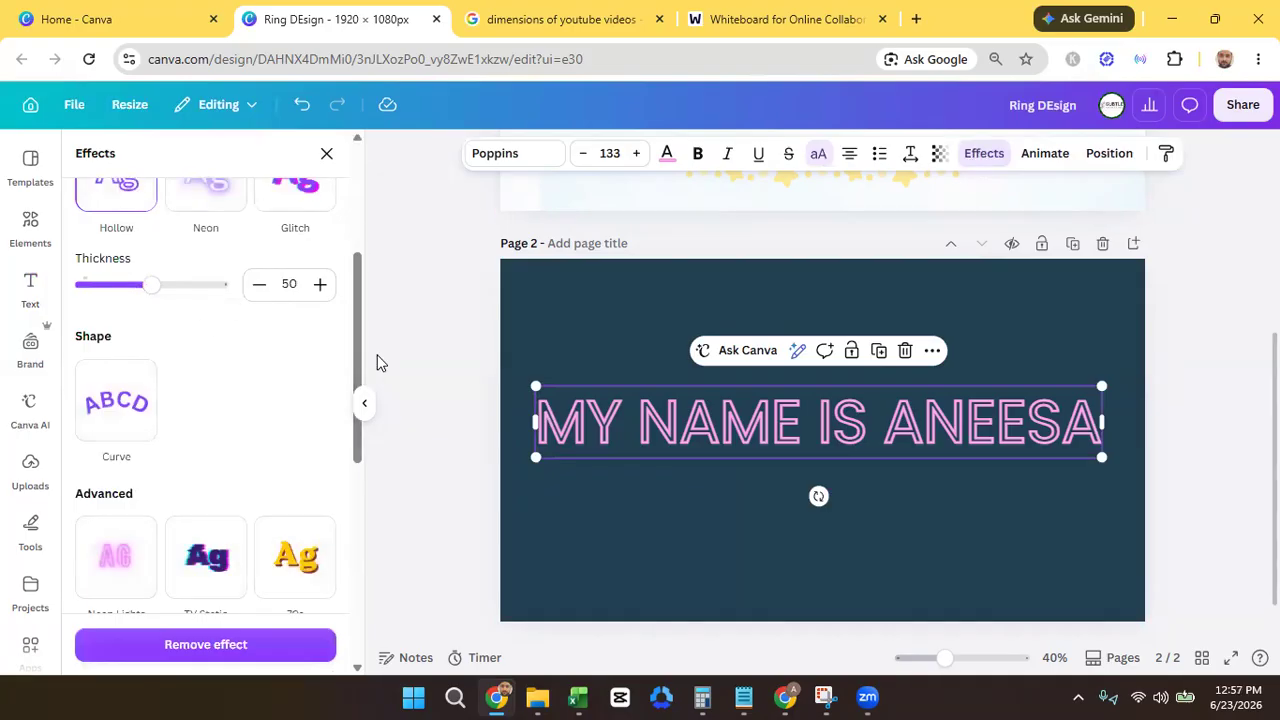
left_click_drag(363, 360, 360, 349)
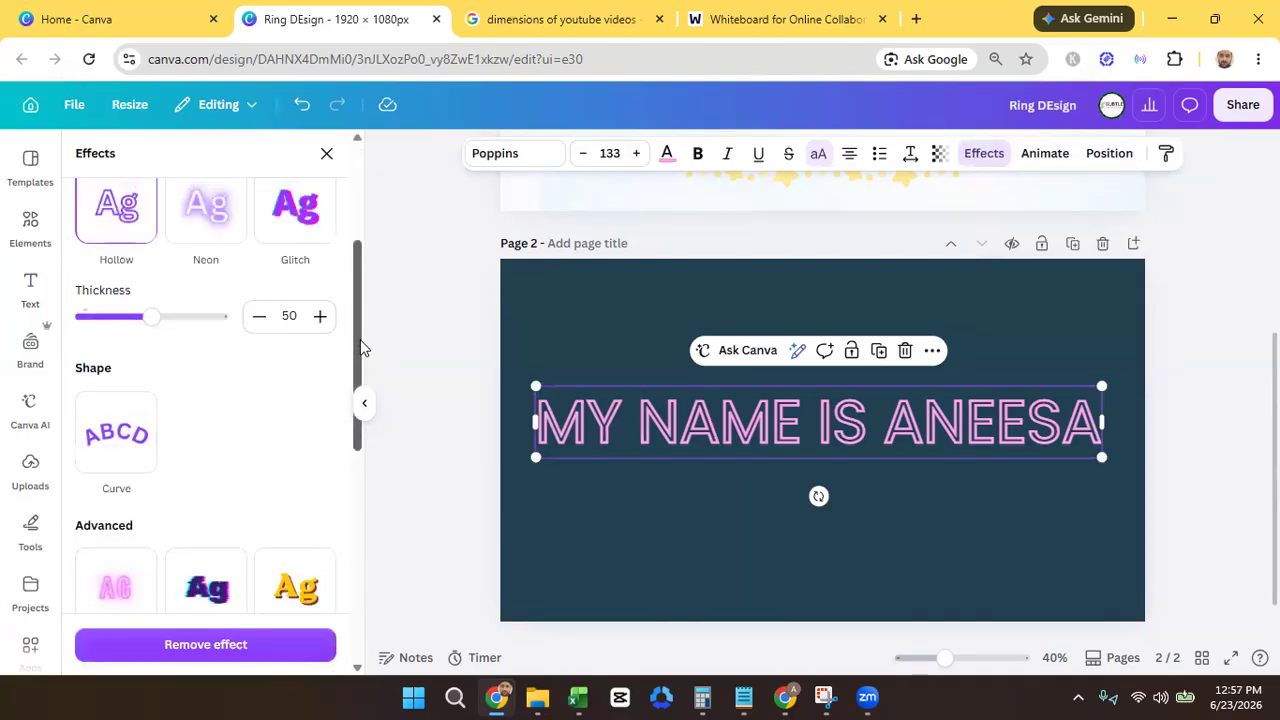
left_click(222, 236)
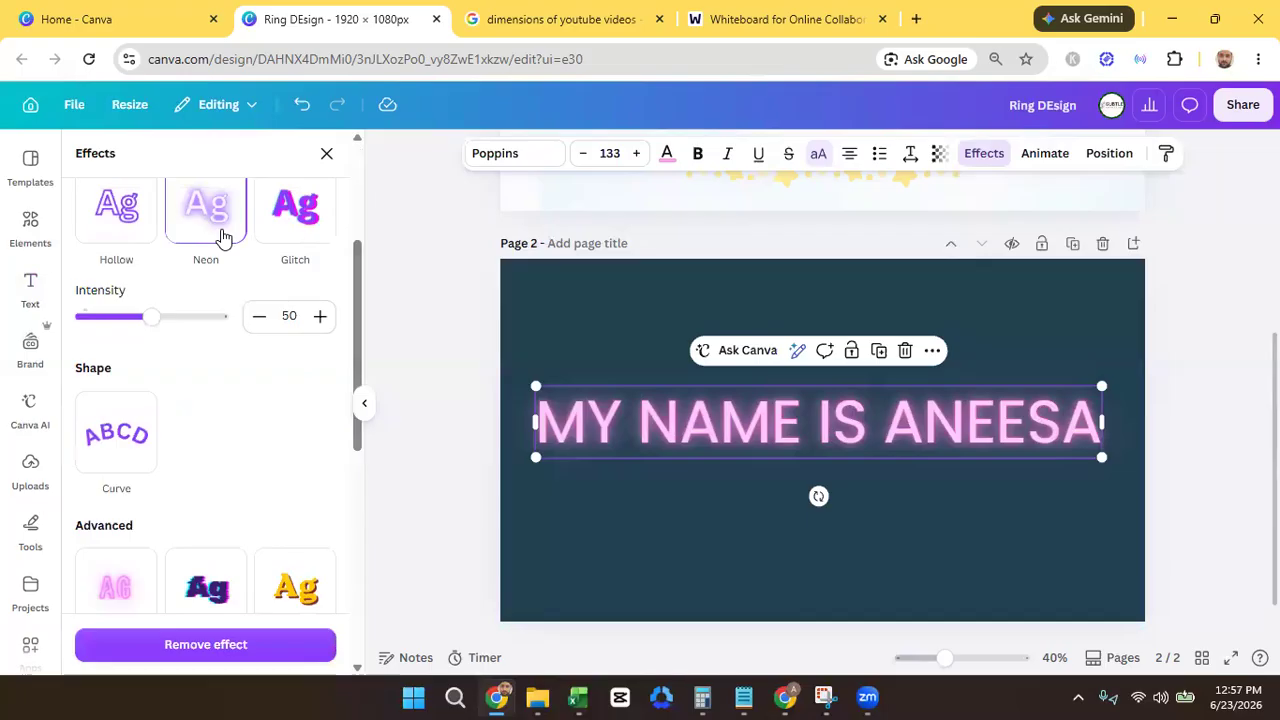
left_click(303, 210)
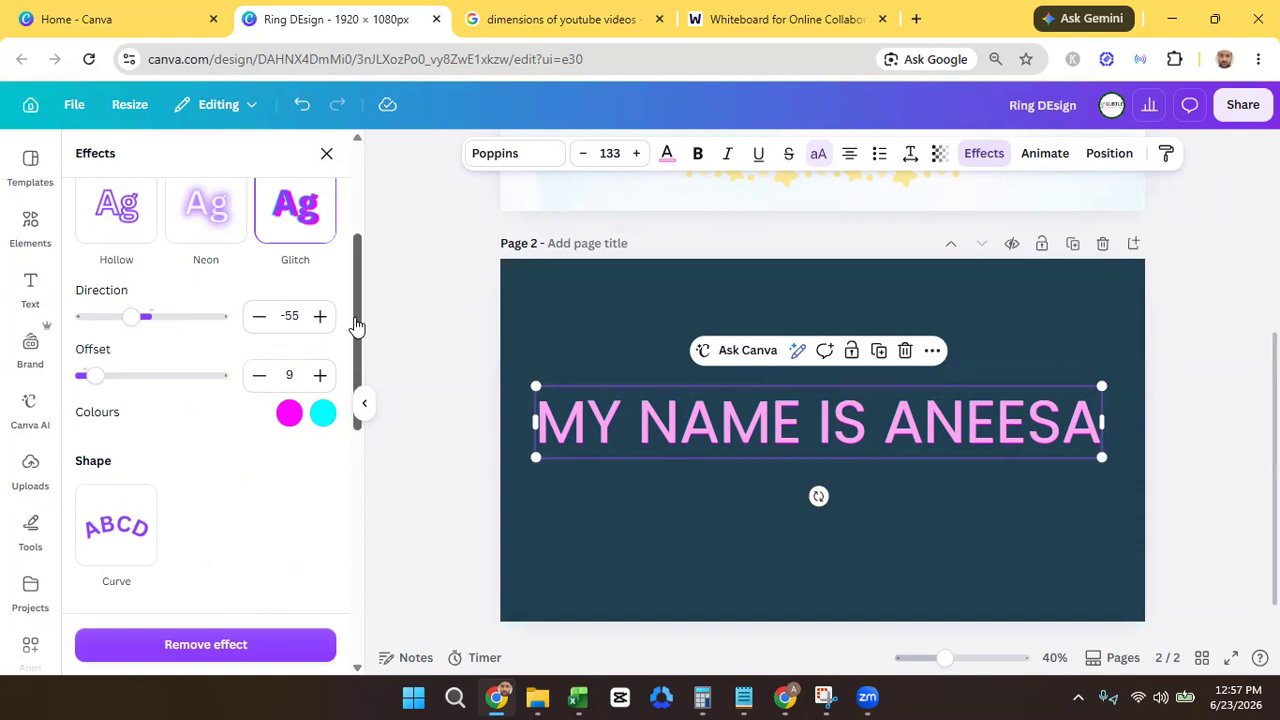
- Curve the name text with the Curve shape effect at a value of 57
left_click_drag(357, 325, 336, 403)
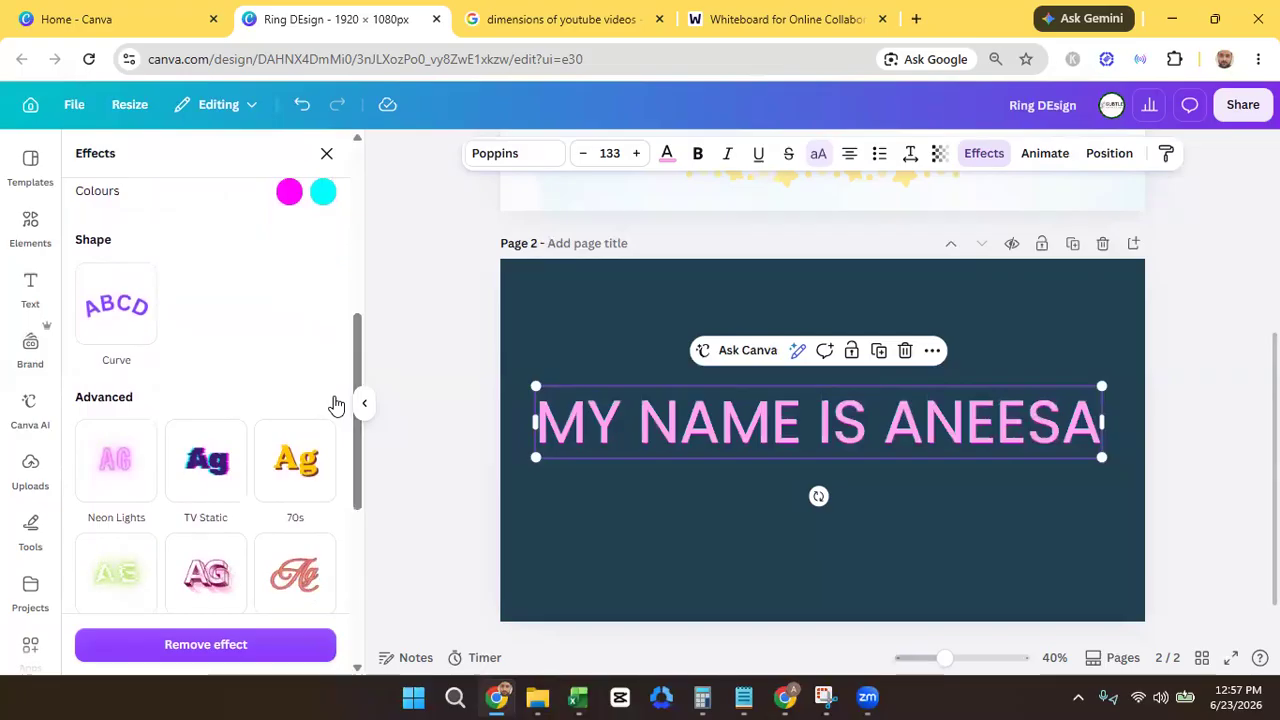
left_click(151, 318)
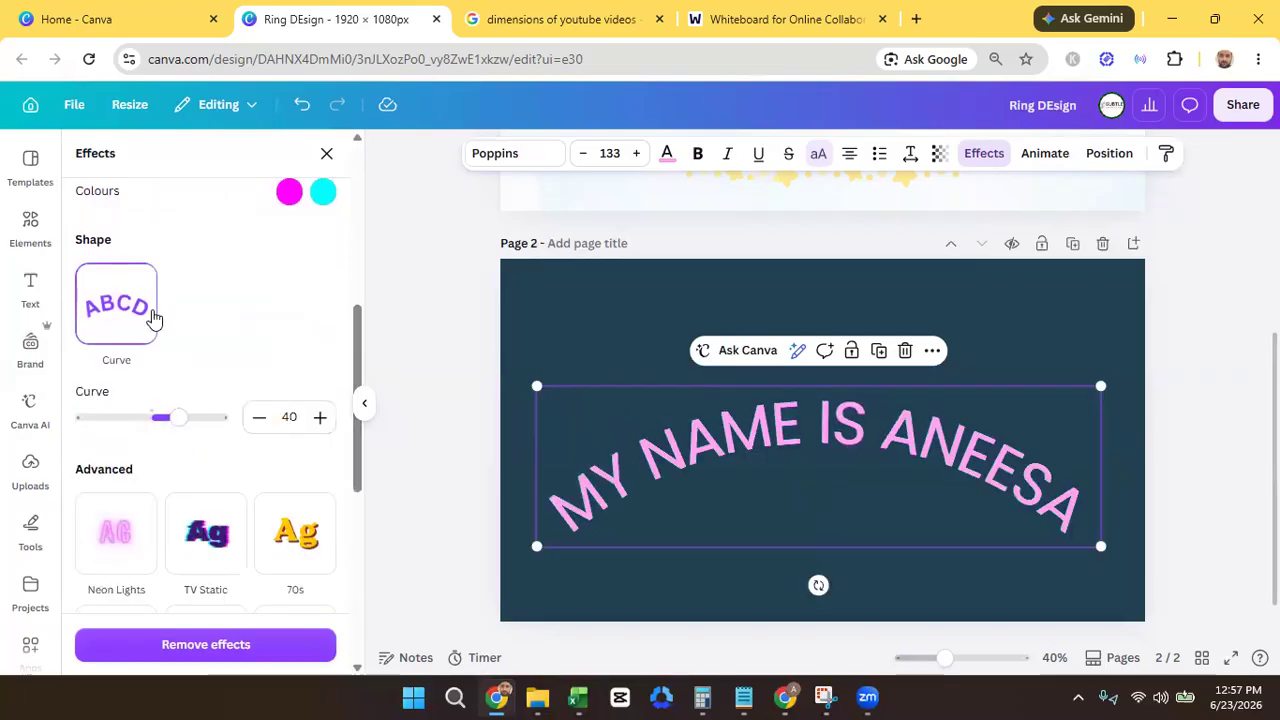
left_click_drag(177, 420, 192, 445)
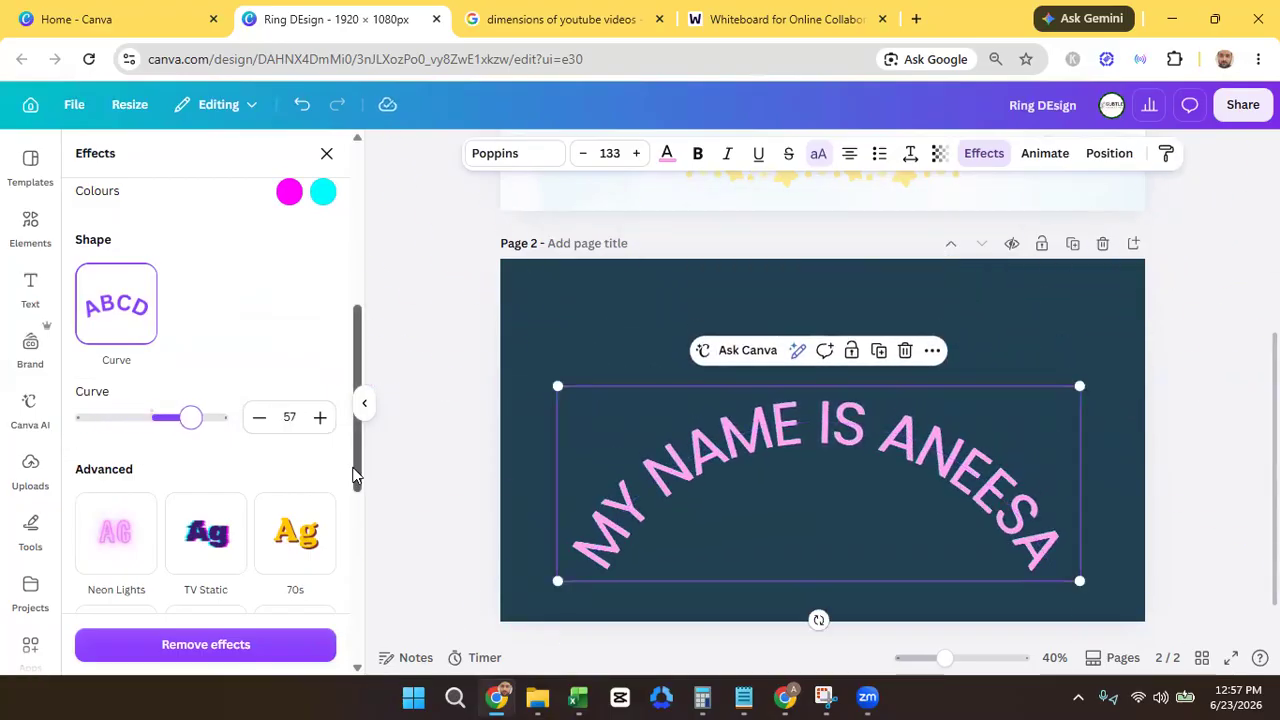
- Try the advanced 70s effect on the curved name text and delete the text from page 2
left_click_drag(355, 476, 364, 531)
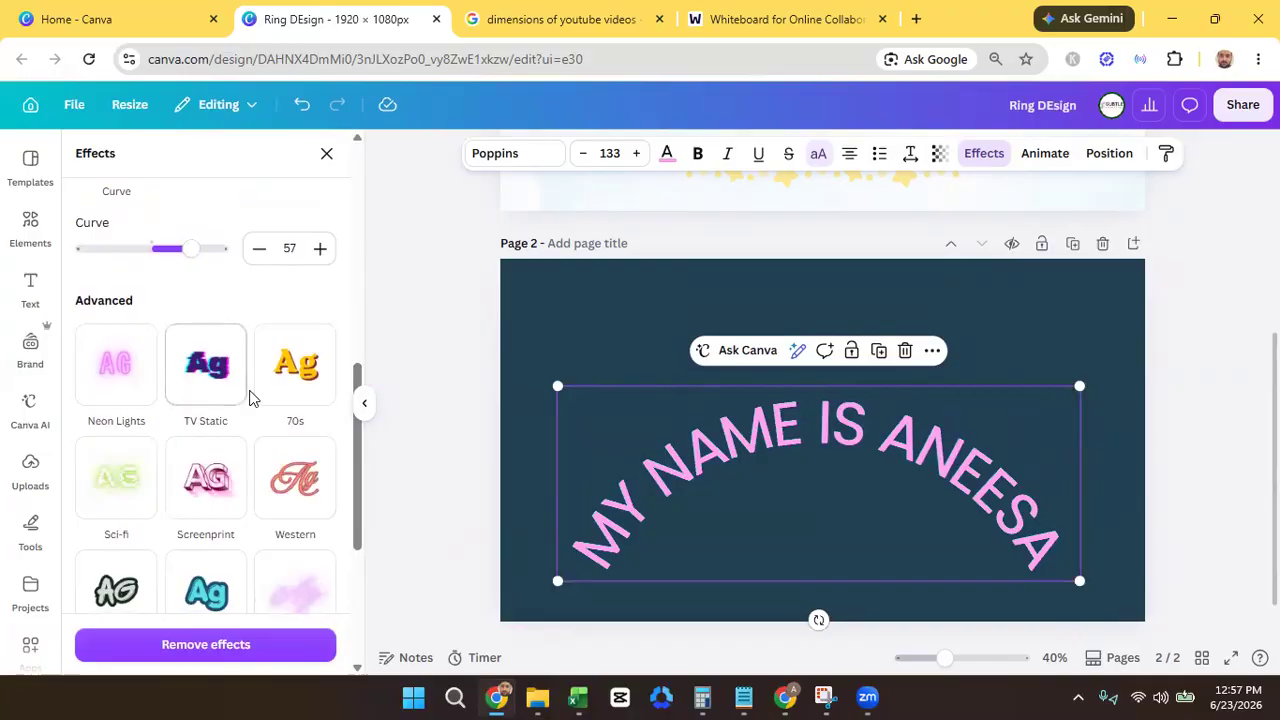
left_click(300, 380)
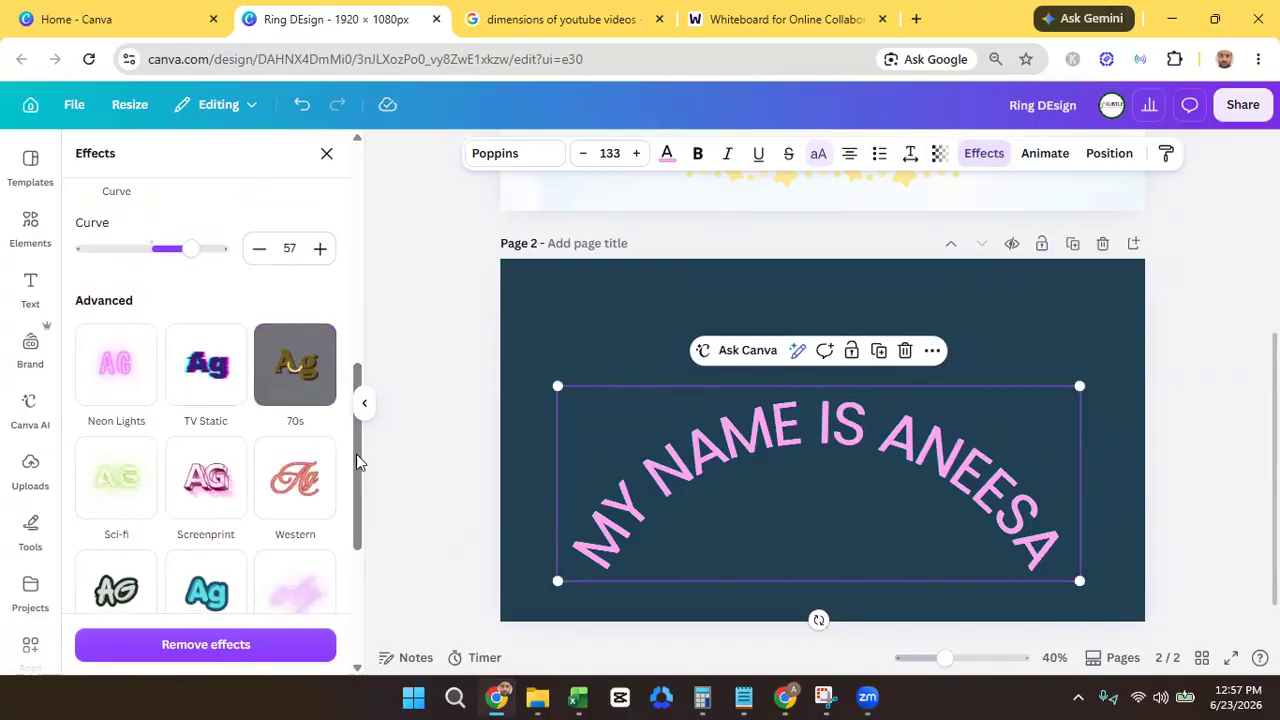
left_click_drag(352, 466, 414, 429)
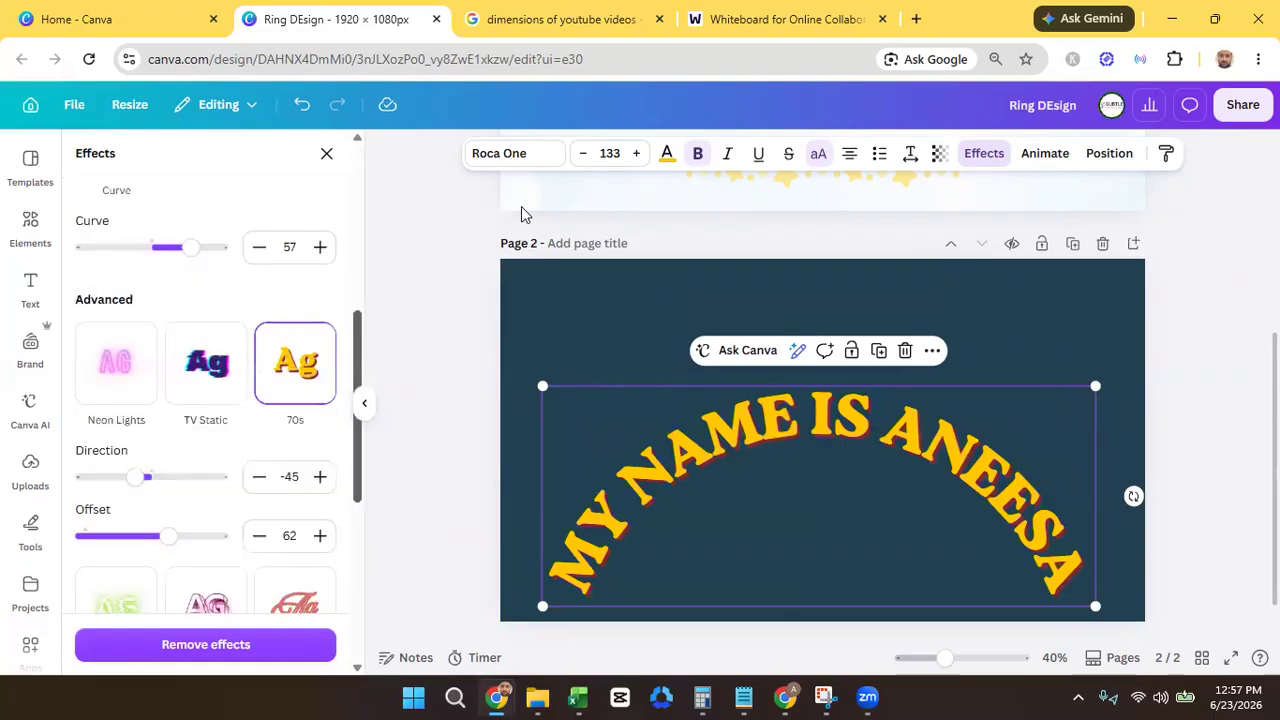
left_click(905, 350)
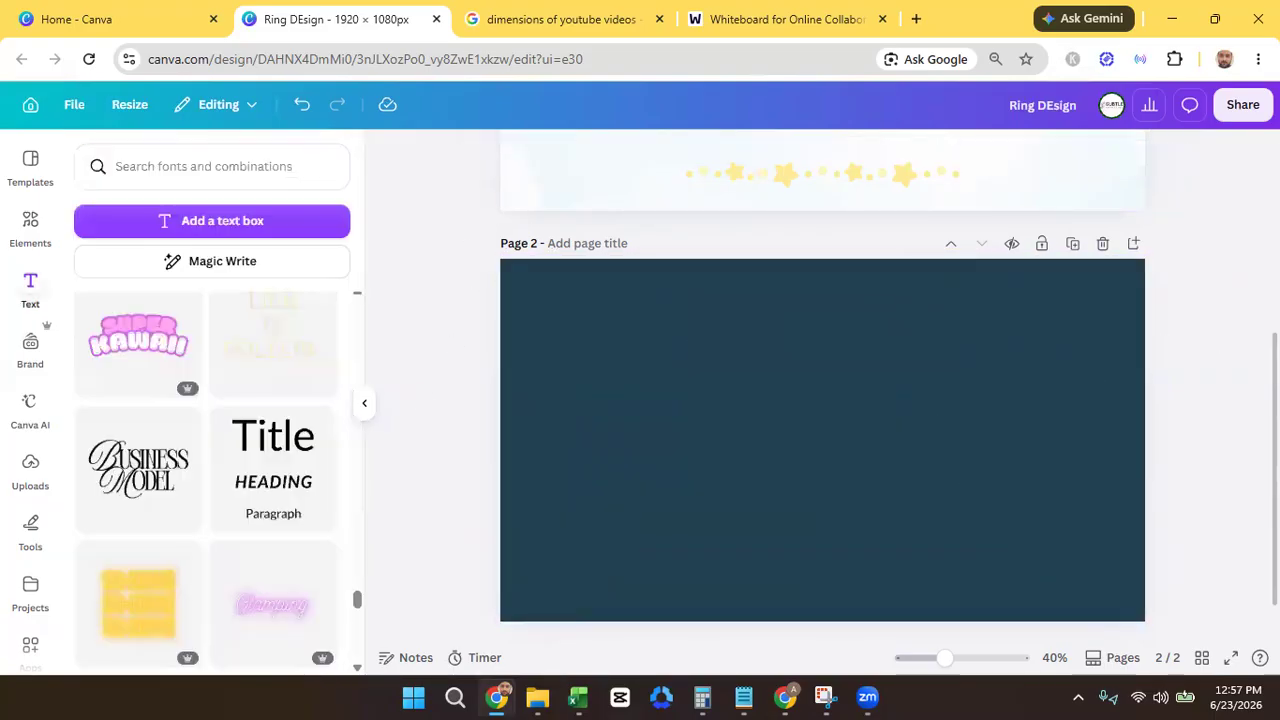
- Examine the Outline and Curve effect settings used by the SUPER text on page 1
scroll(792, 341, "up", 5)
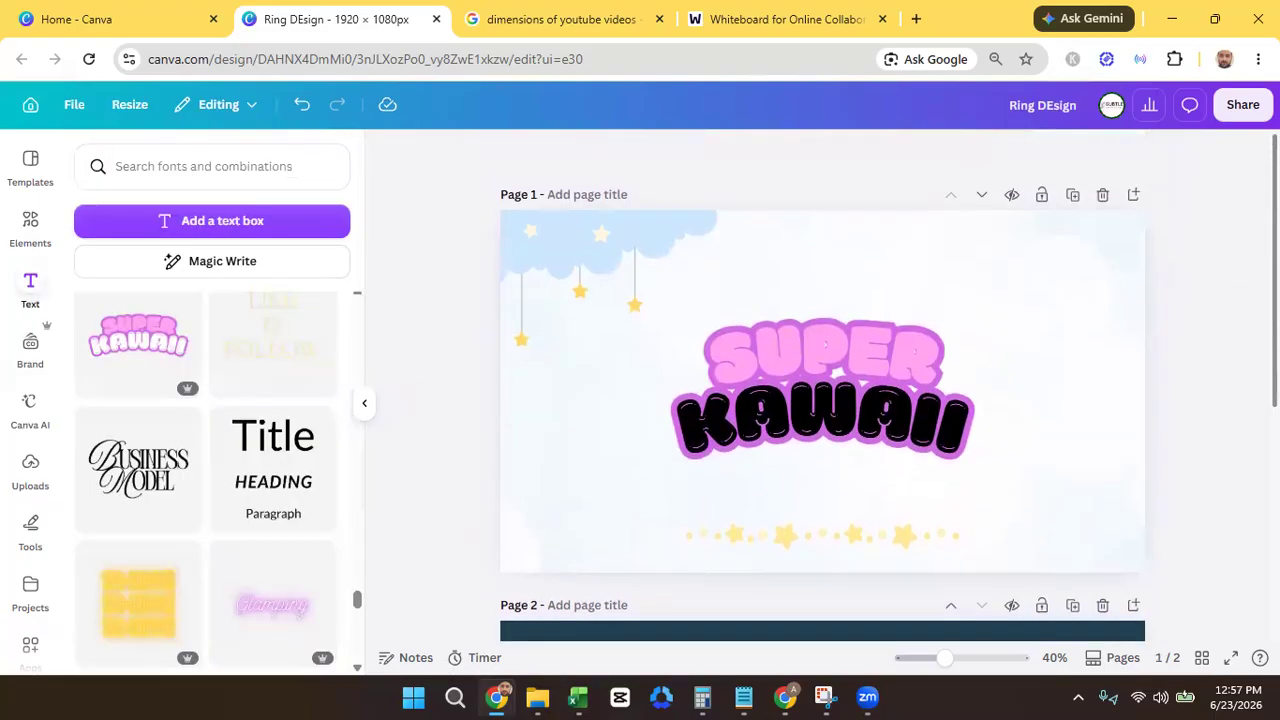
left_click(792, 341)
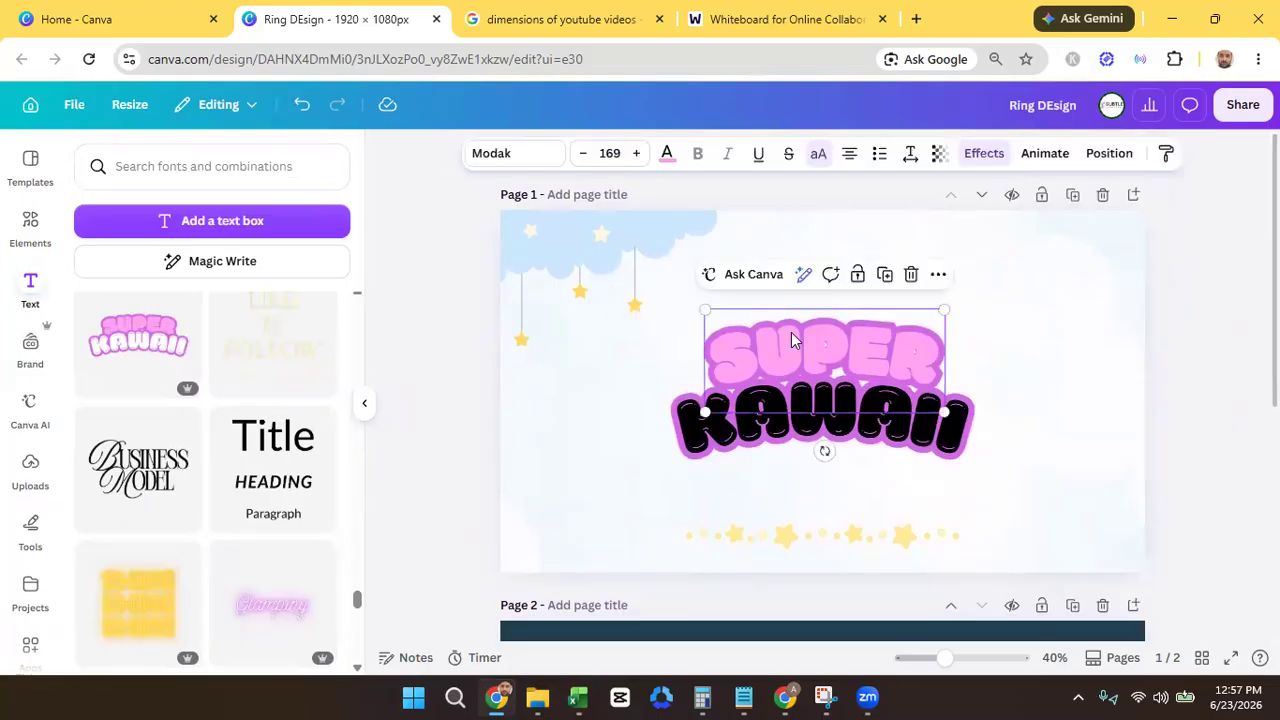
left_click(982, 153)
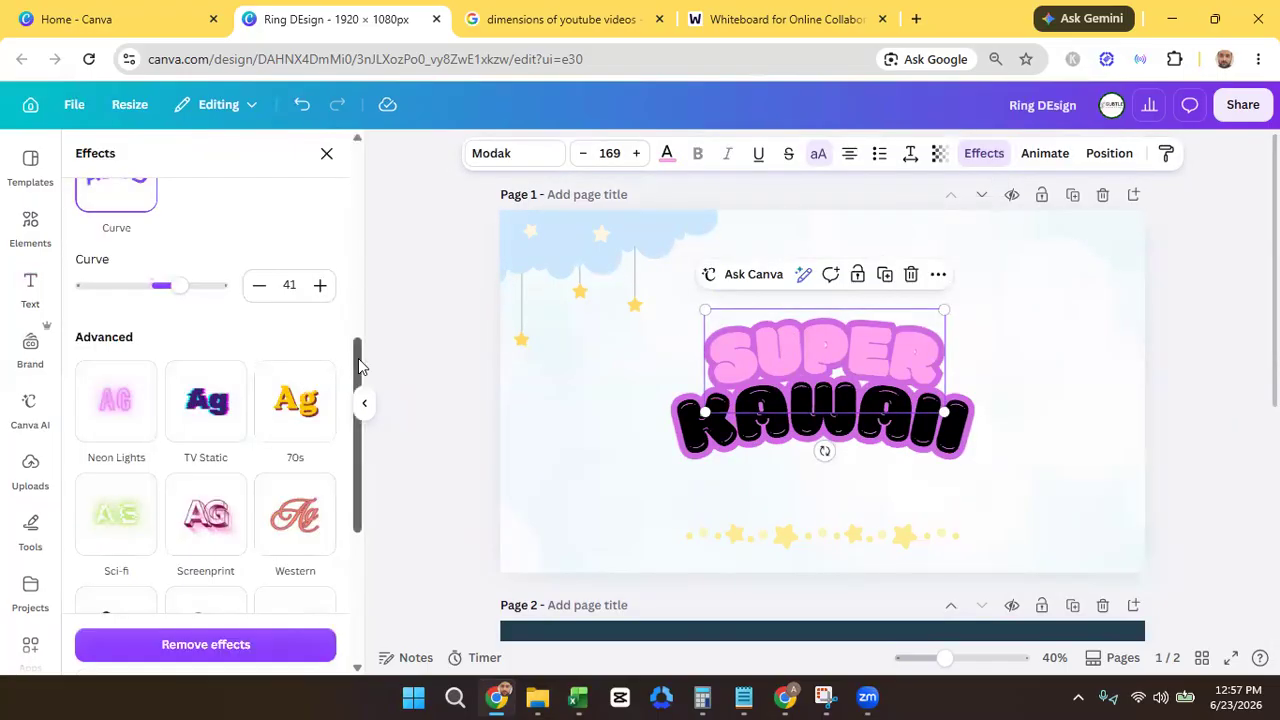
left_click_drag(360, 367, 358, 200)
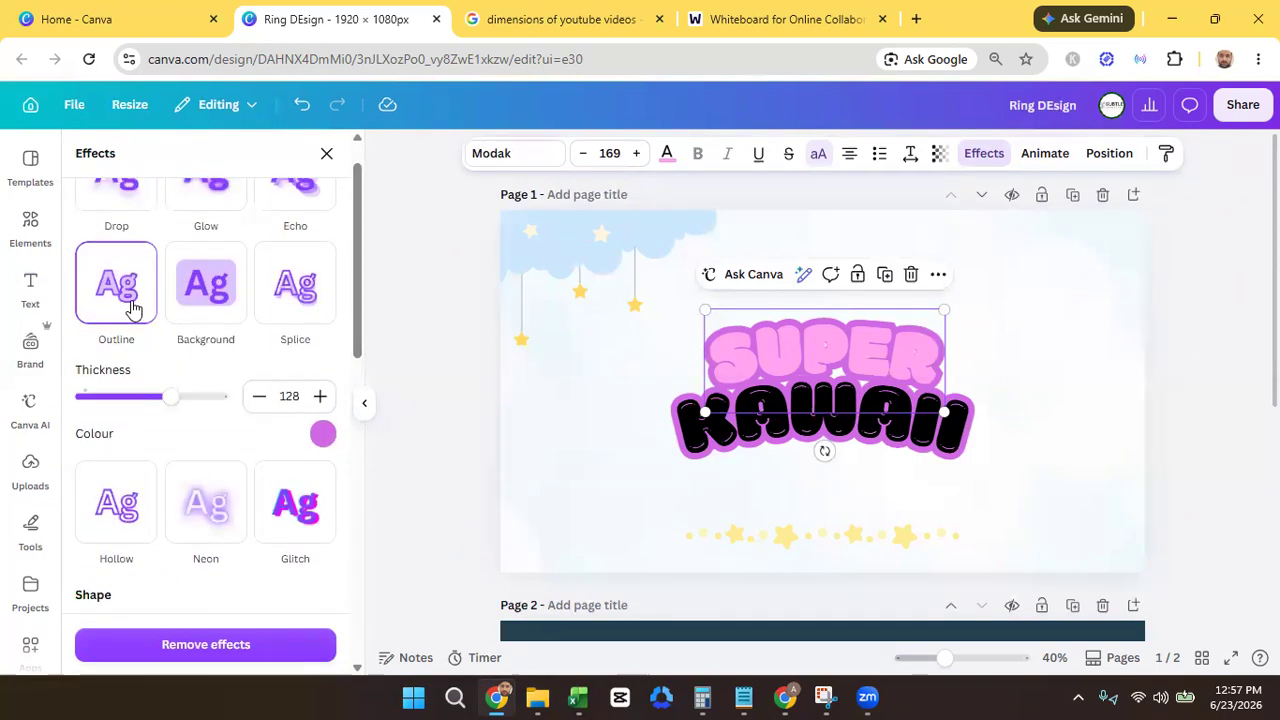
scroll(358, 318, "down", 1)
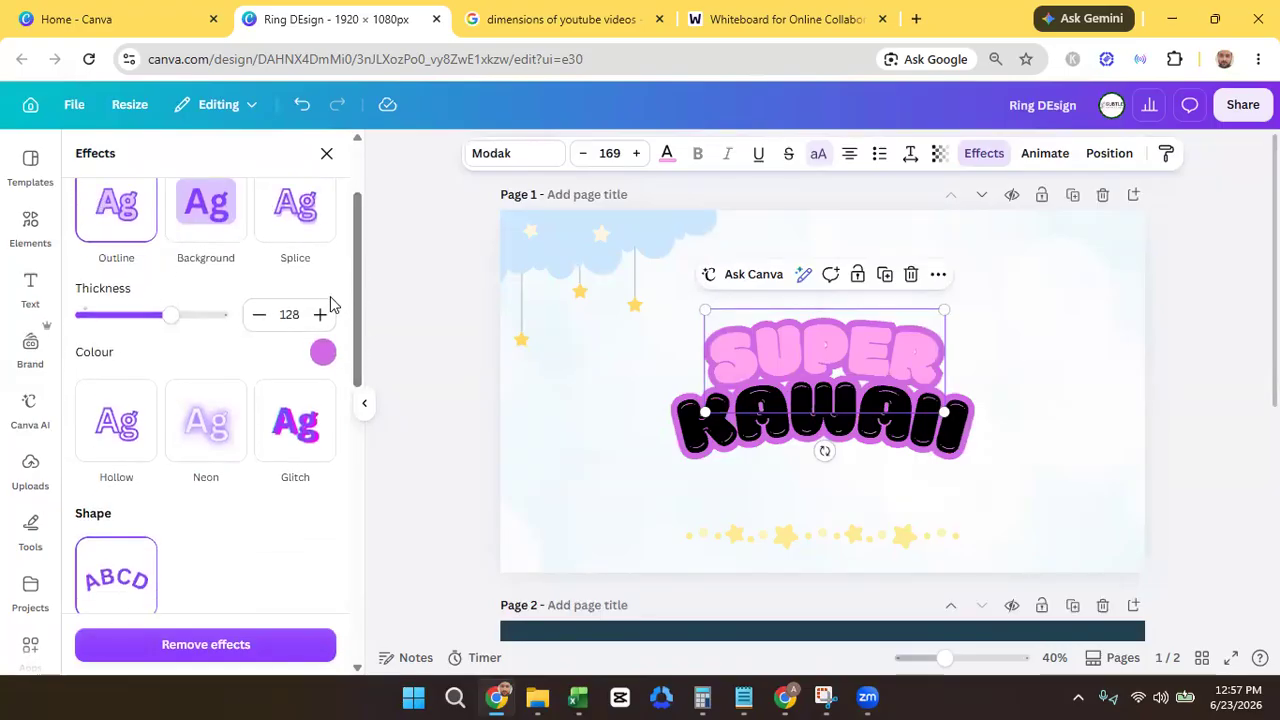
left_click_drag(357, 306, 346, 403)
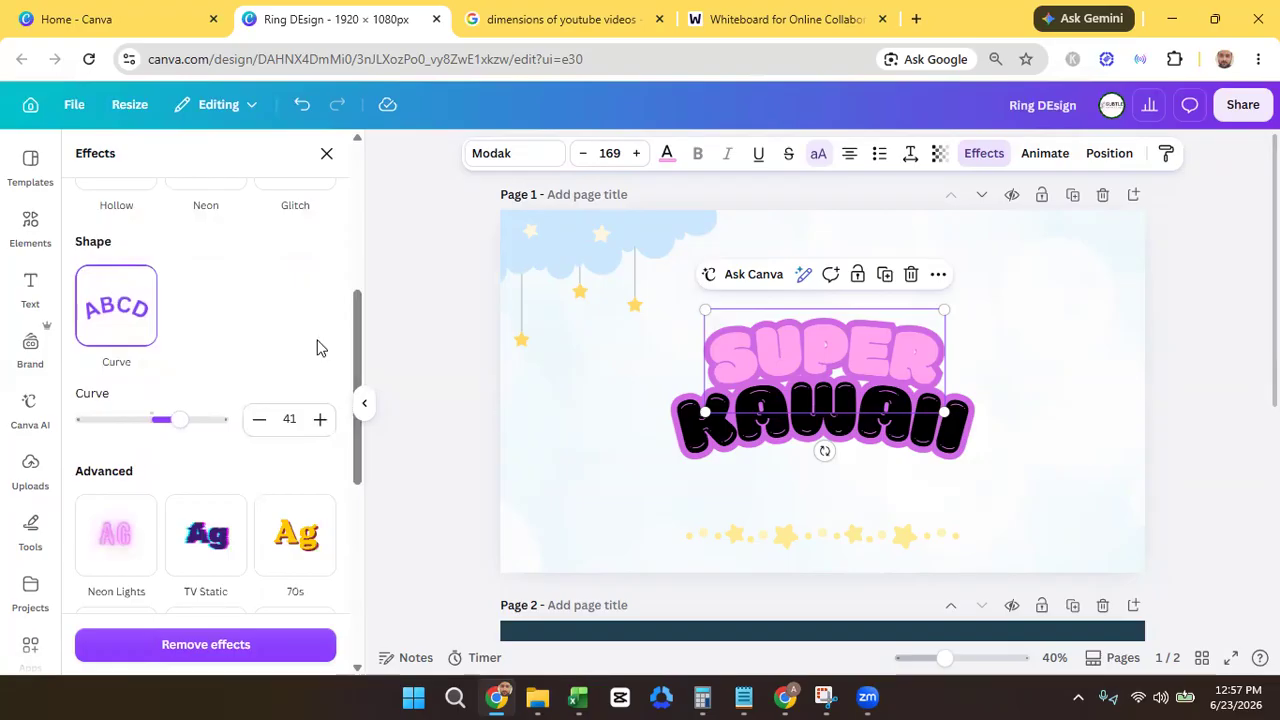
- Replace the word SUPER in the page 1 heading with HOME
double_click(779, 350)
type("HOME")
key("BackSpace")
key("BackSpace")
key("BackSpace")
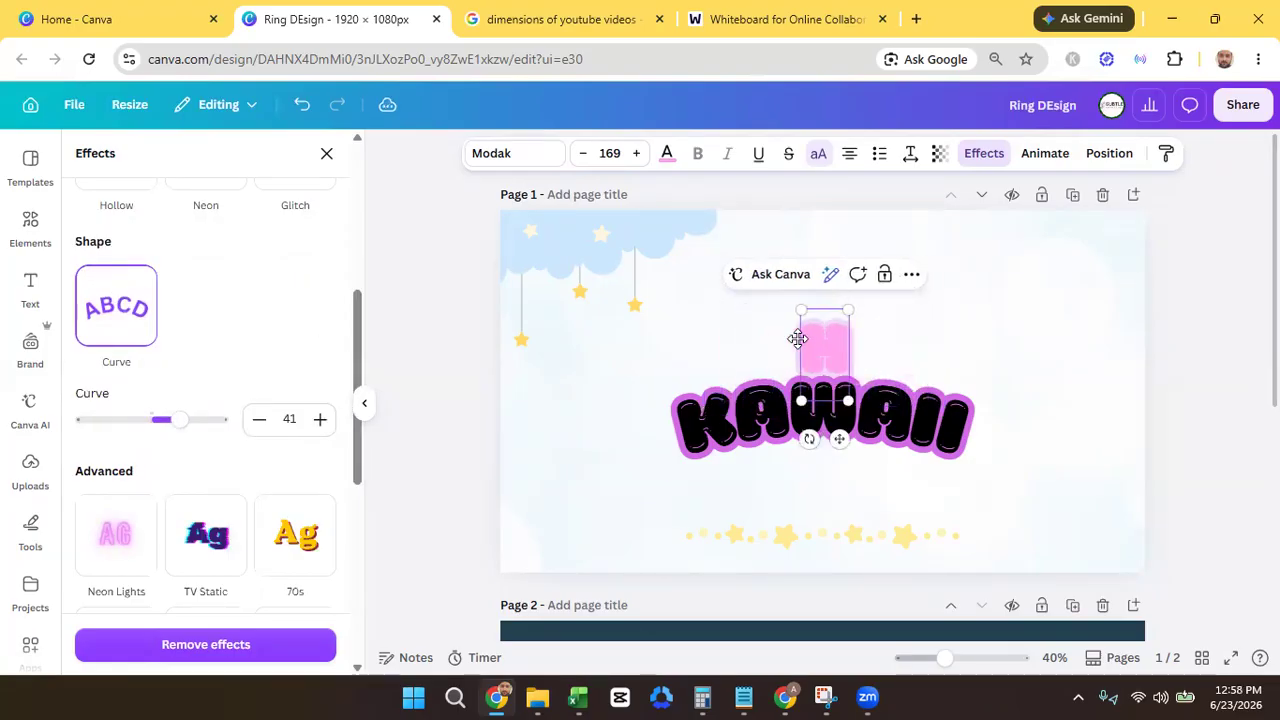
type("OME")
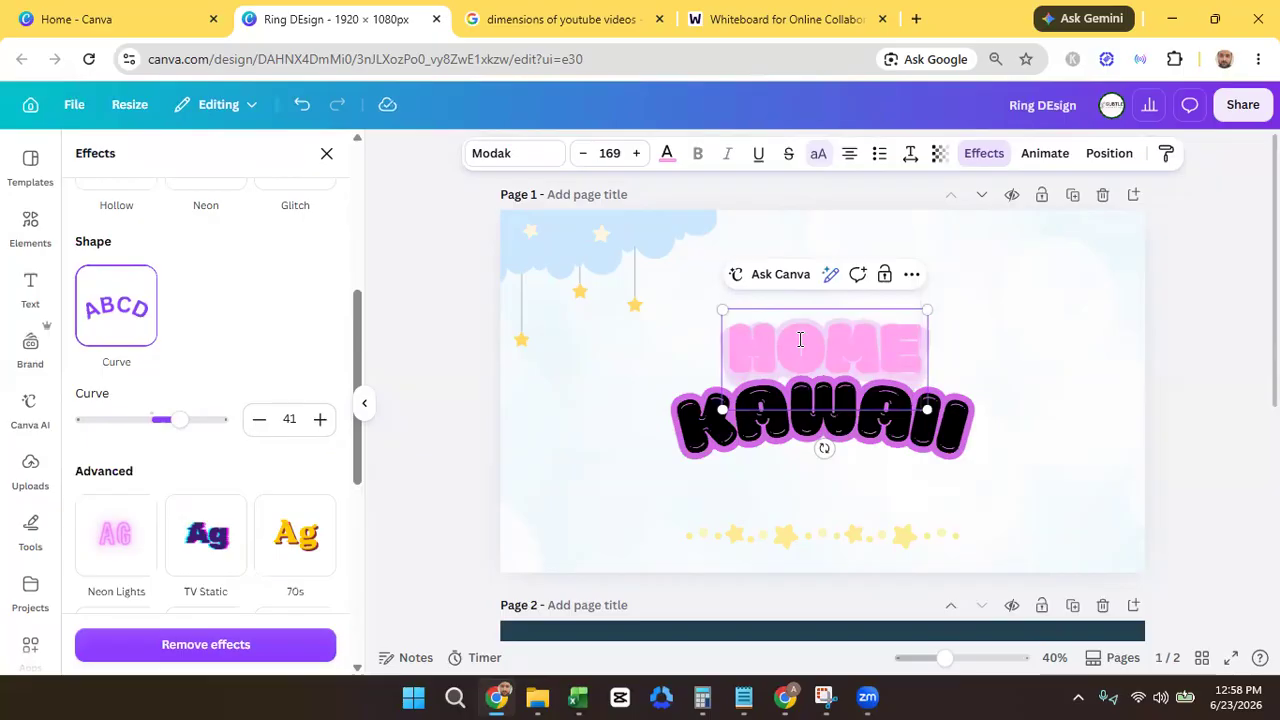
- Turn off the uppercase formatting of the HOME text on page 1 and deselect it
left_click(815, 157)
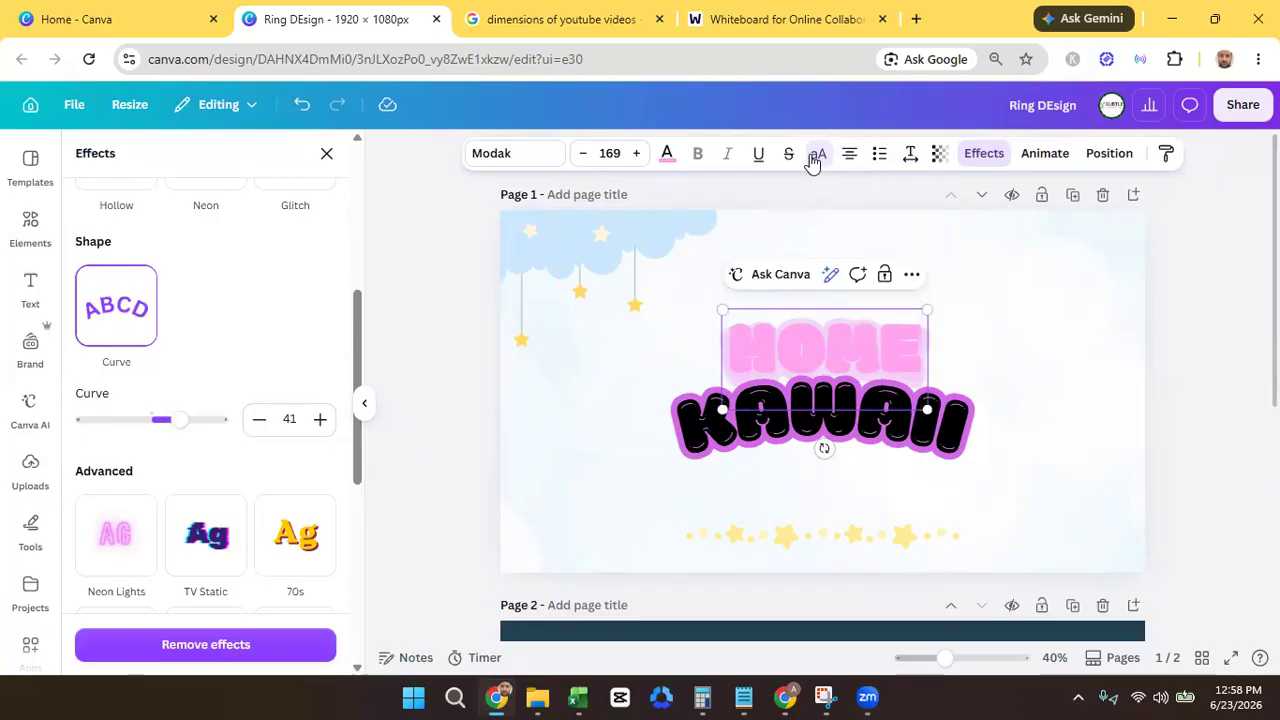
double_click(806, 333)
left_click(1003, 306)
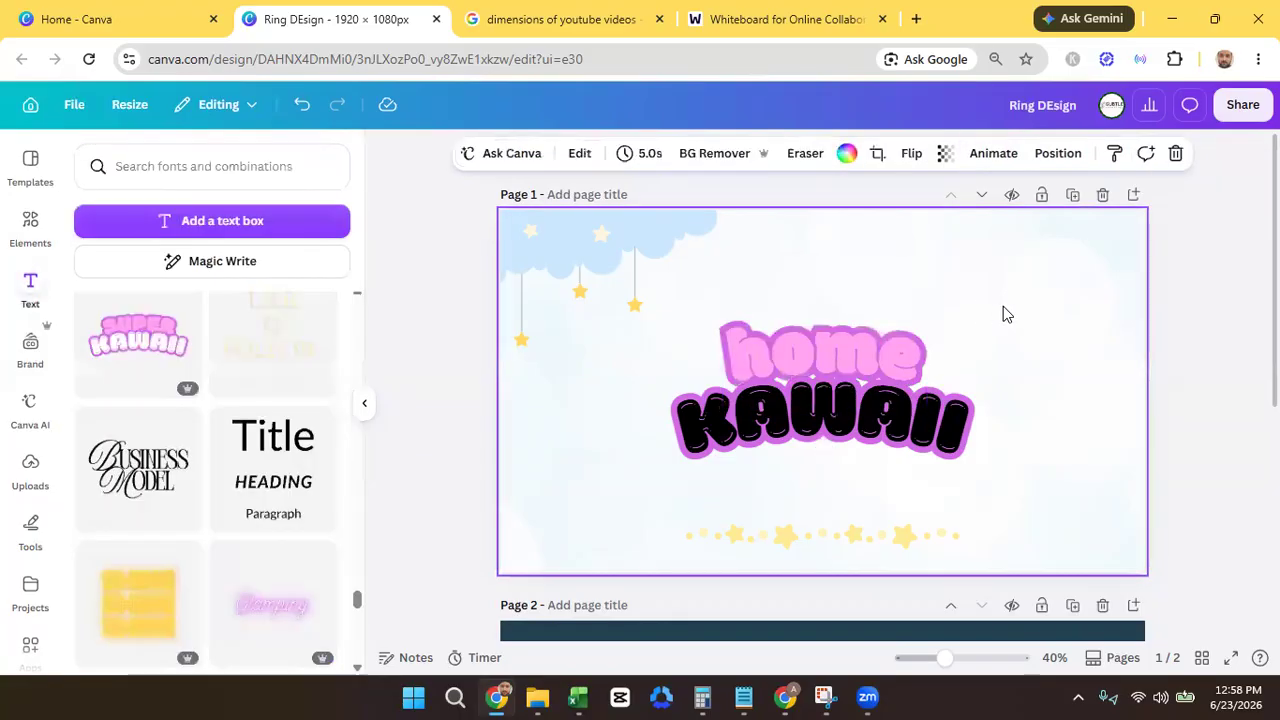
- Retype the pink word above KAWAII as "Home" and switch its uppercase formatting on
double_click(826, 332)
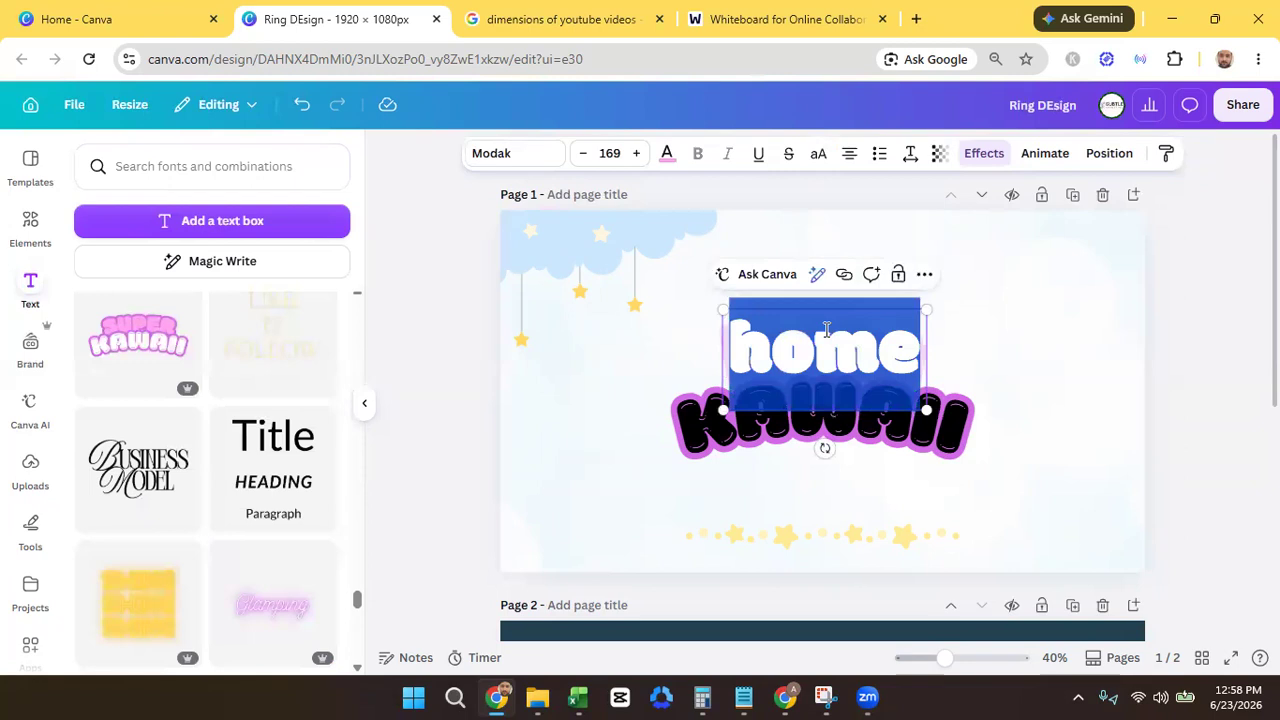
type("Home")
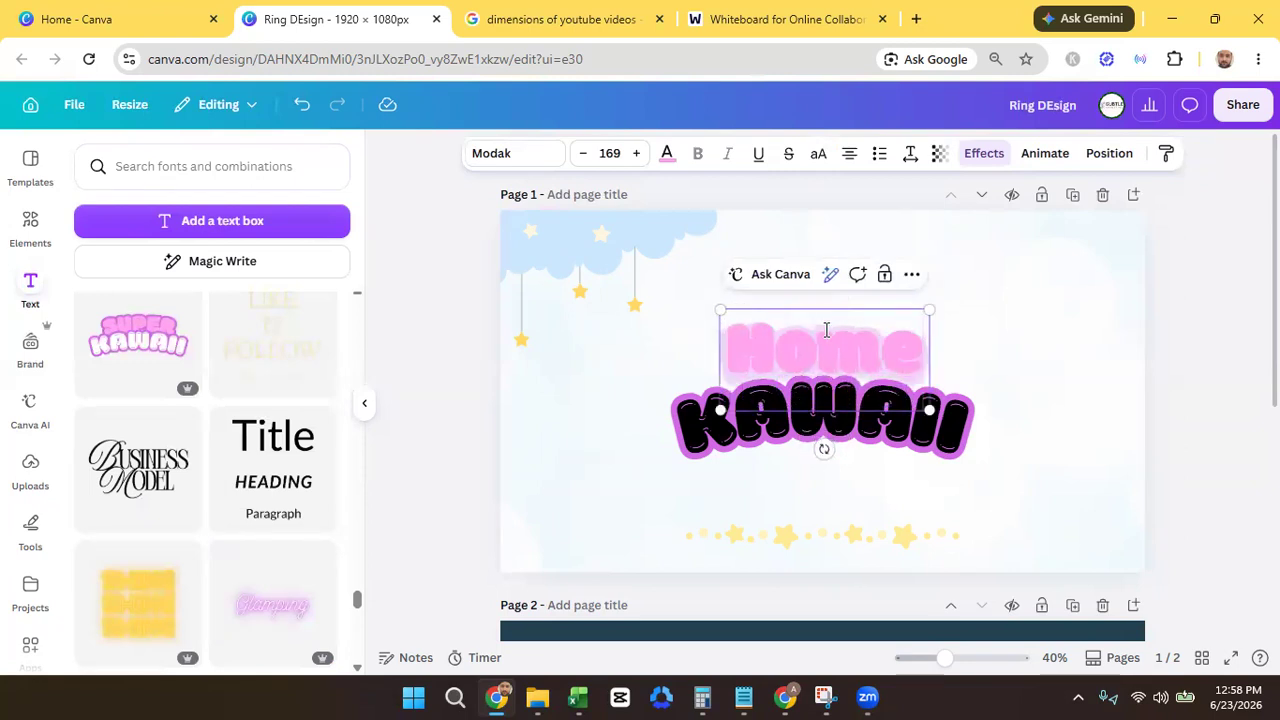
double_click(826, 330)
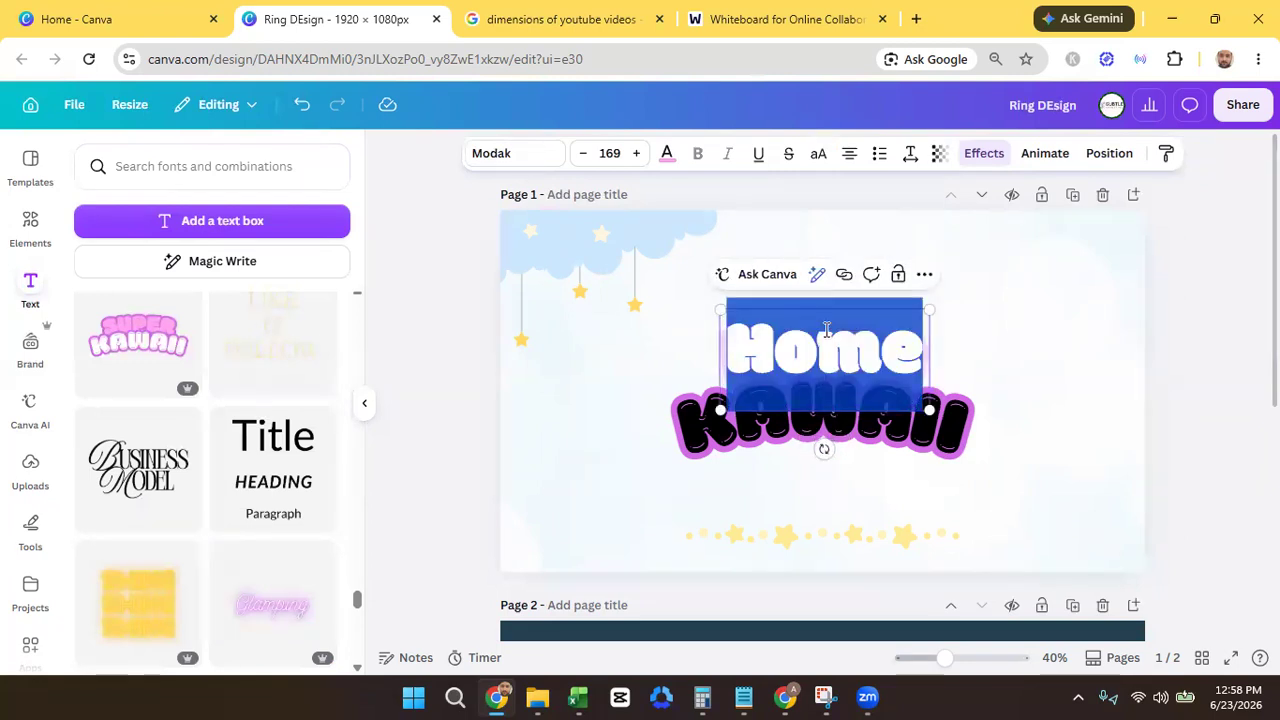
left_click(818, 153)
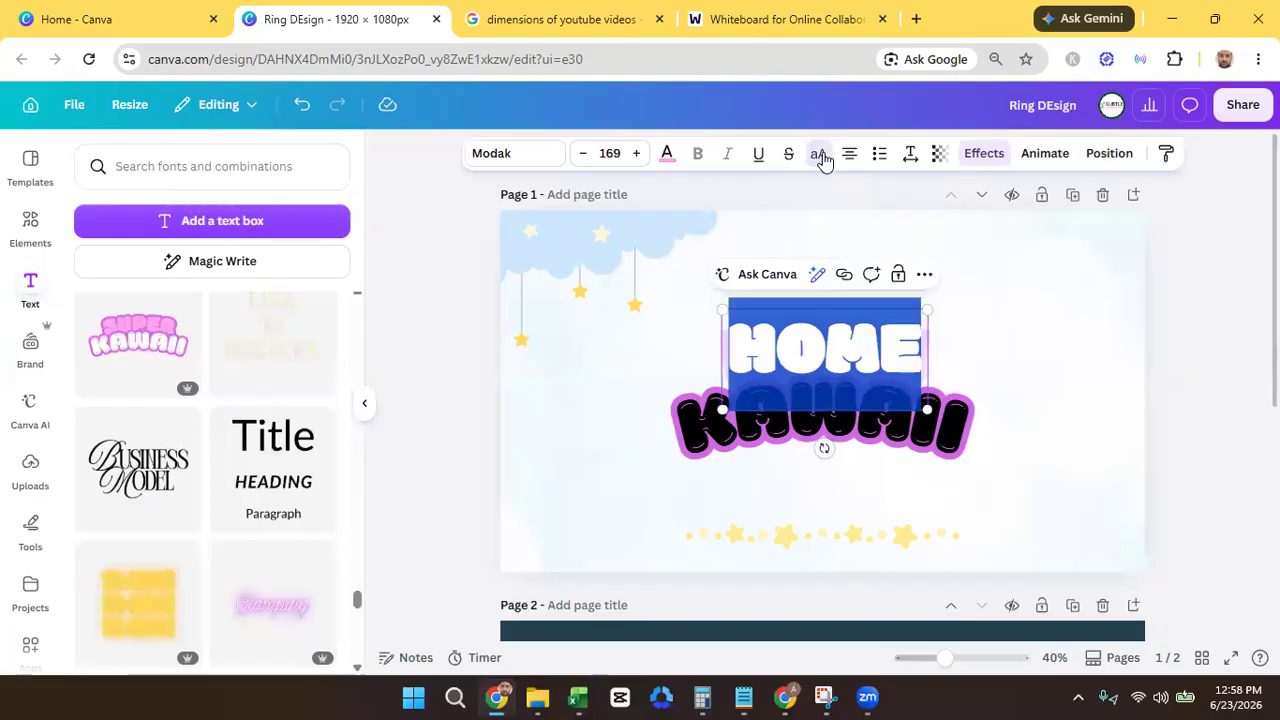
- Turn off the uppercase formatting of the pink HOME text above KAWAII and leave its text box selected
left_click(818, 153)
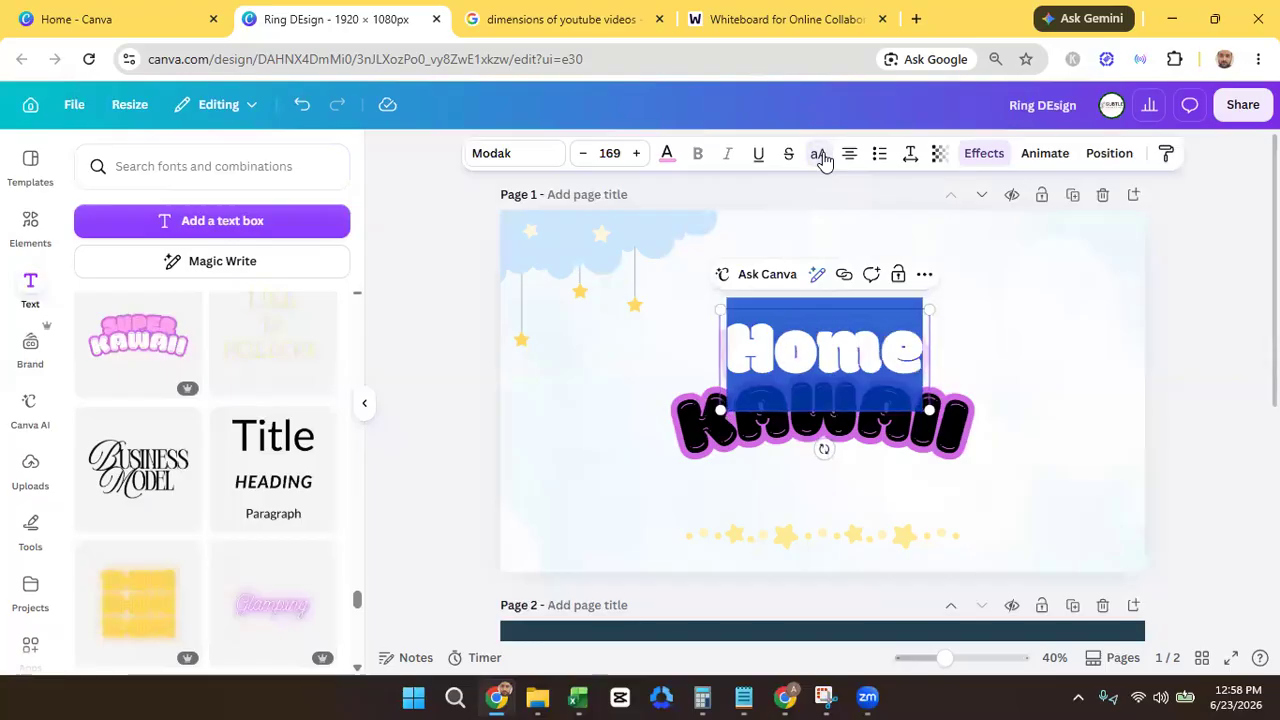
left_click(874, 251)
left_click(769, 353)
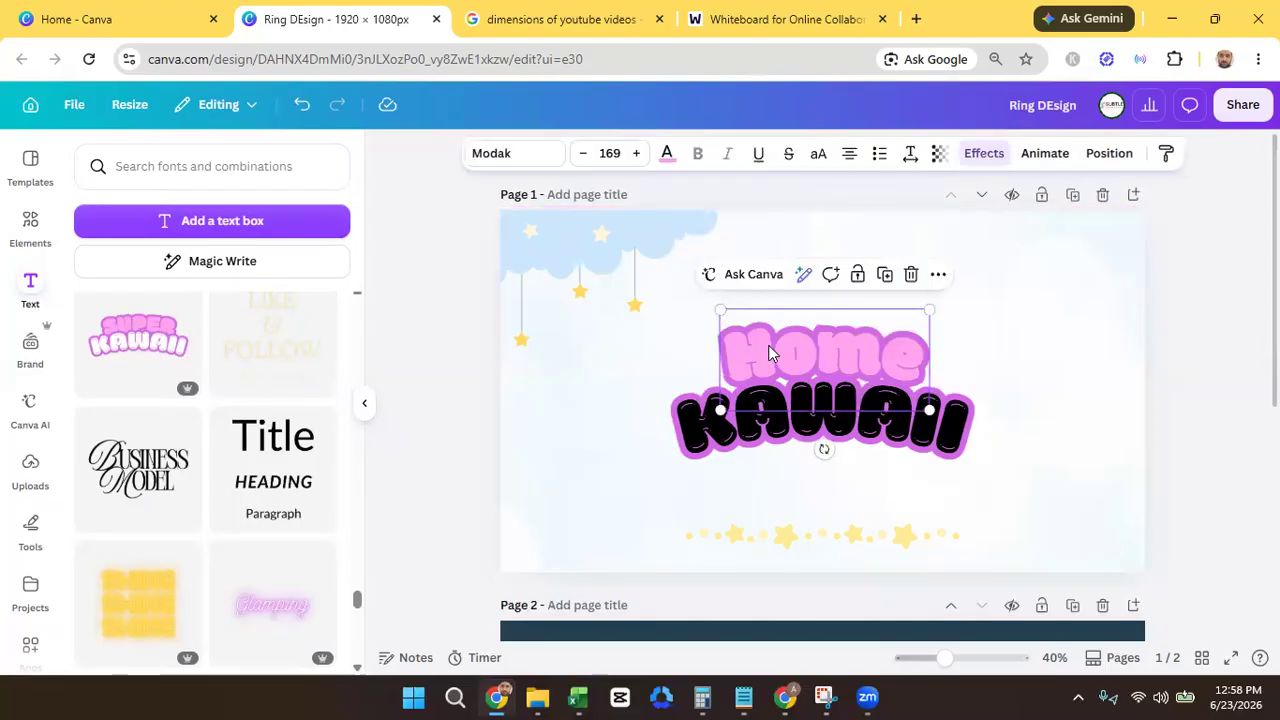
- Retype the pink word above KAWAII in lowercase as "home"
double_click(769, 353)
left_click(770, 347)
double_click(770, 347)
type("home")
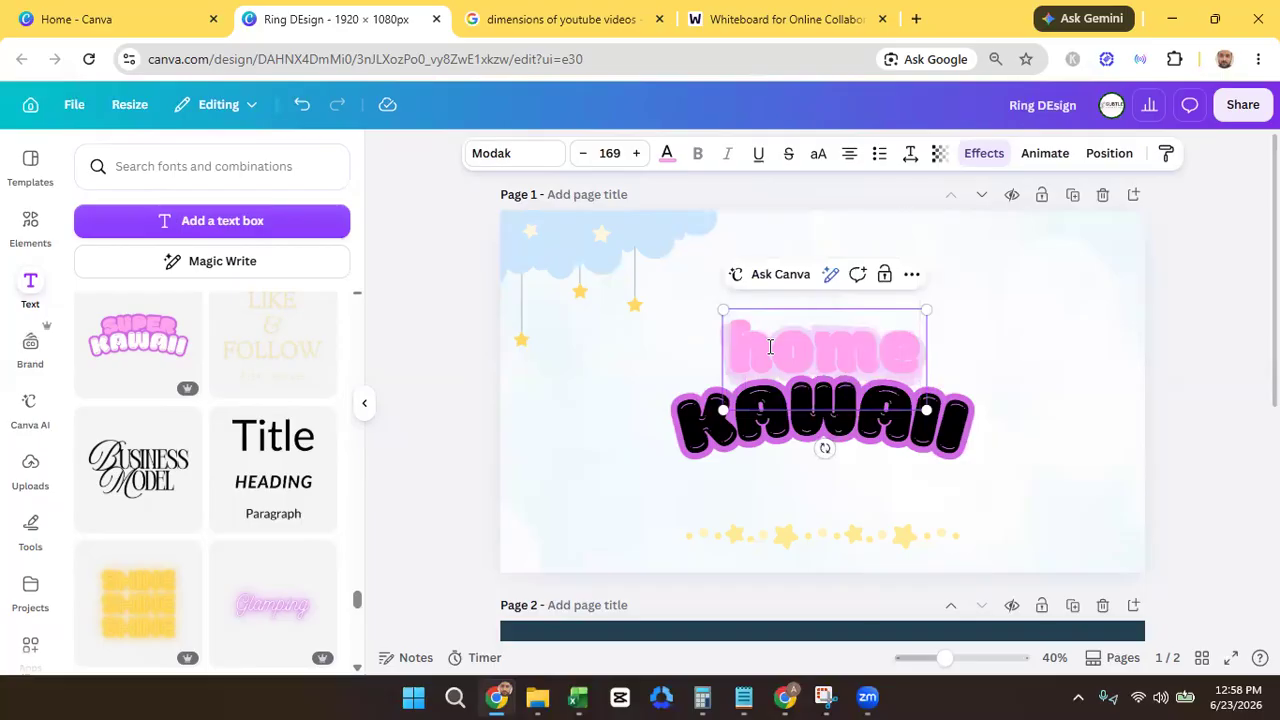
- Try retyping the pink word above KAWAII as "Home" and deleting it, undo that, and select the KAWAII text
double_click(770, 347)
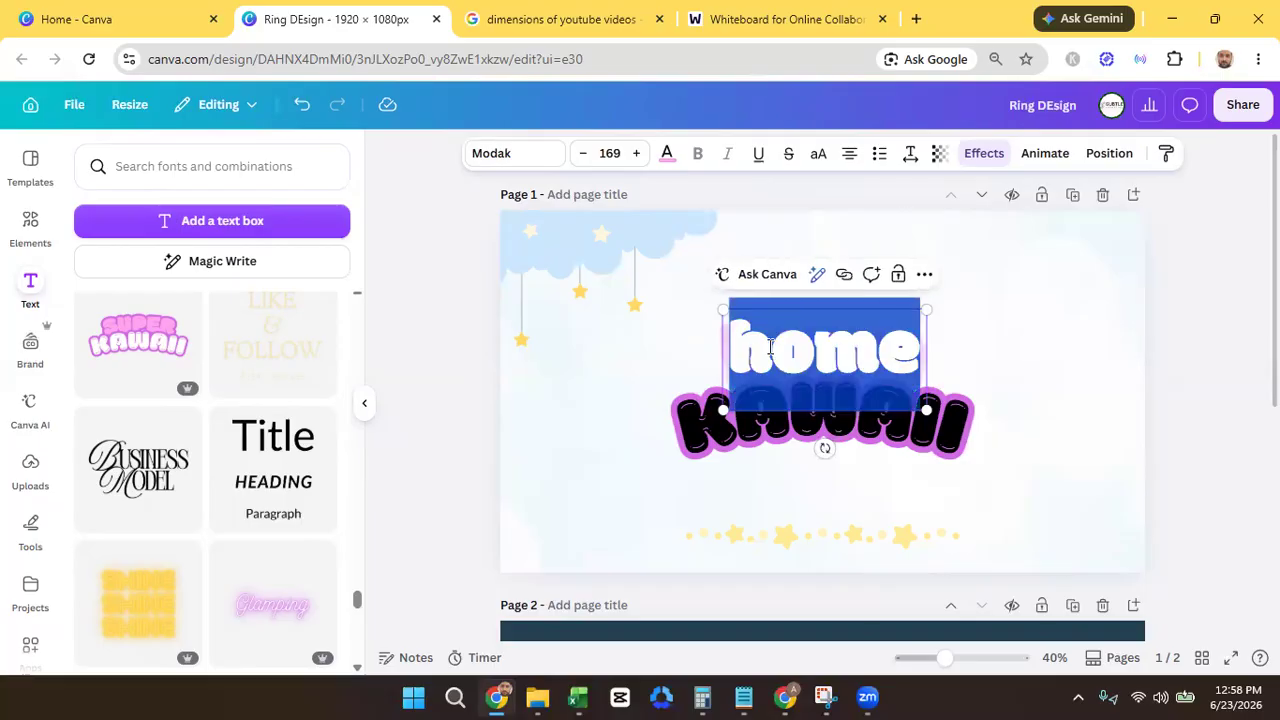
type("Home")
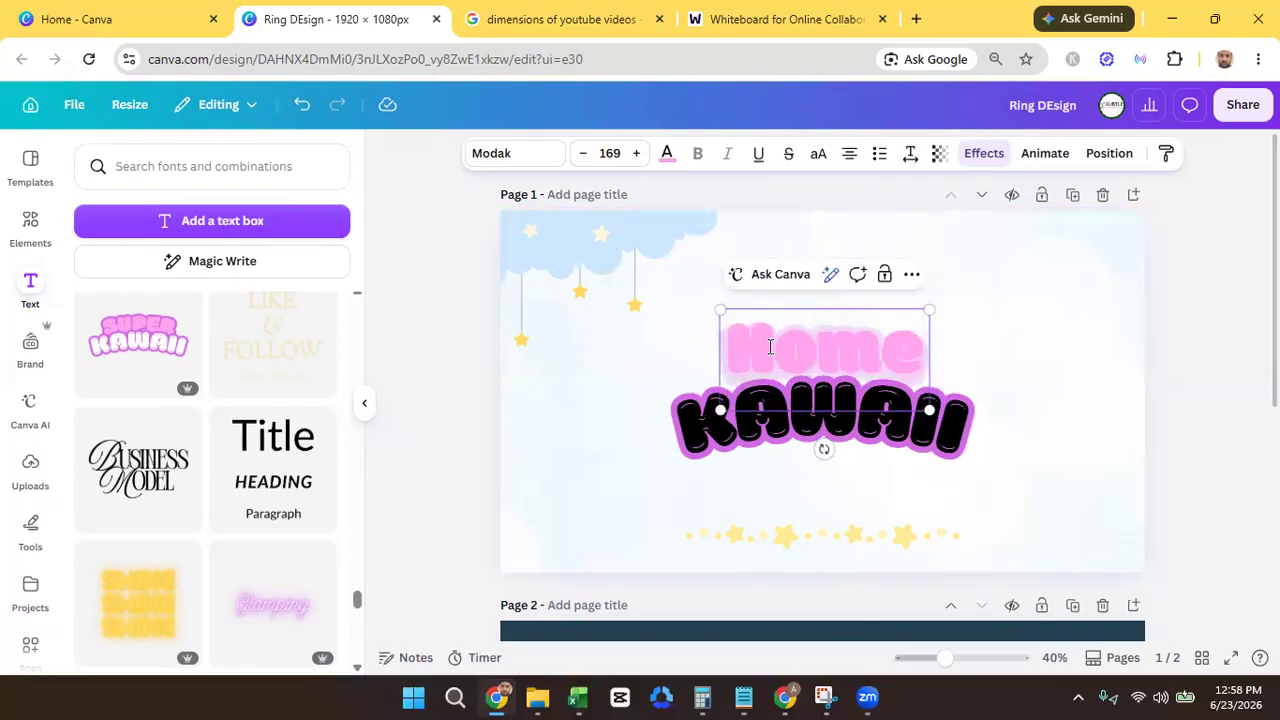
key("Escape")
key("Delete")
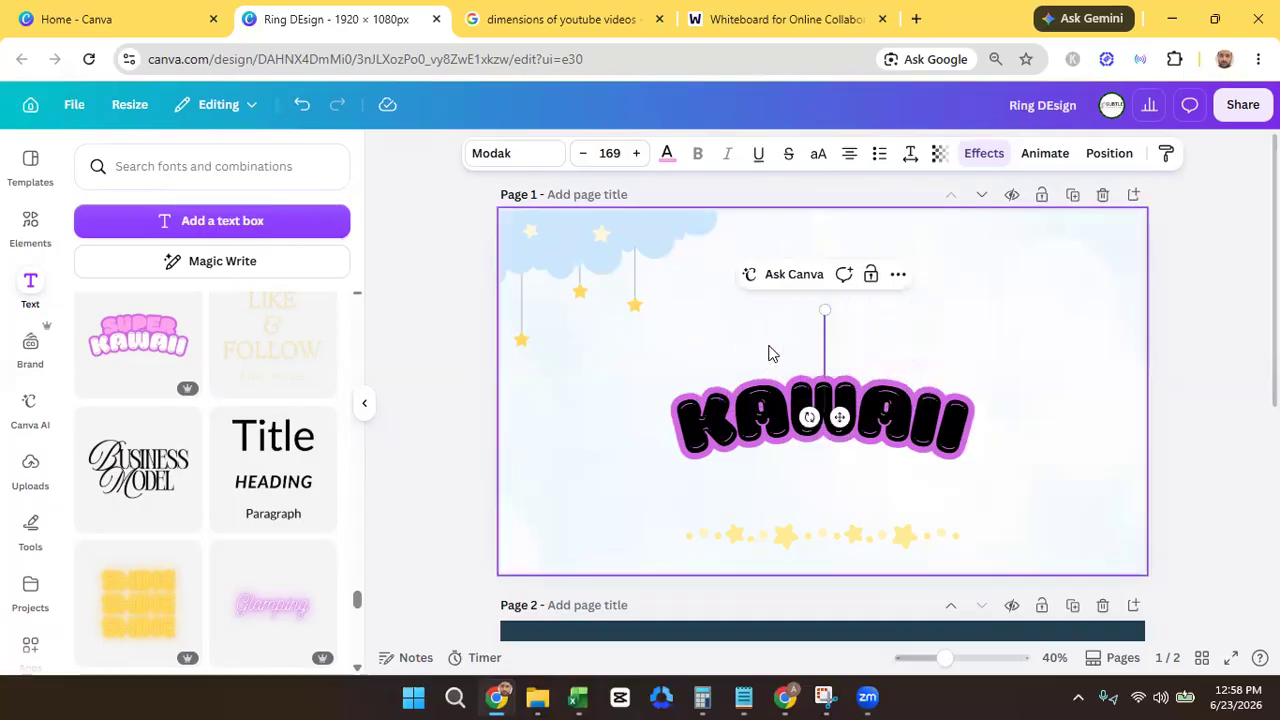
key("ctrl+z")
left_click(700, 456)
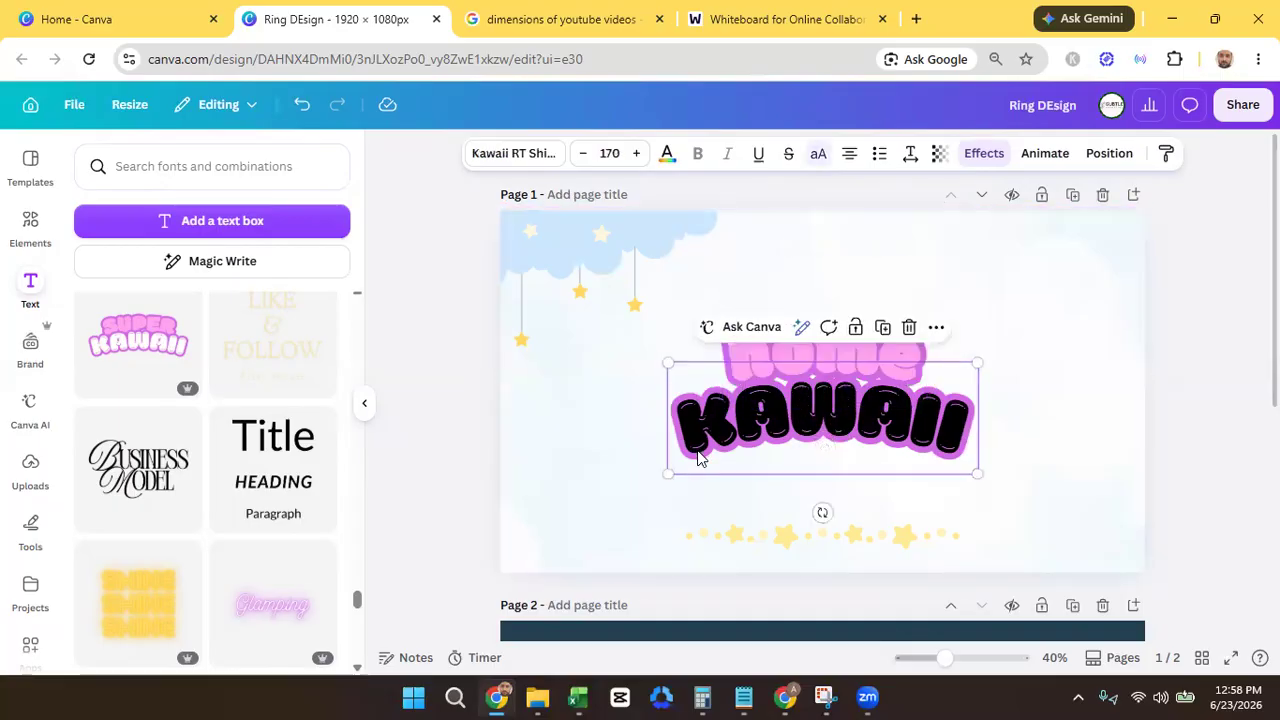
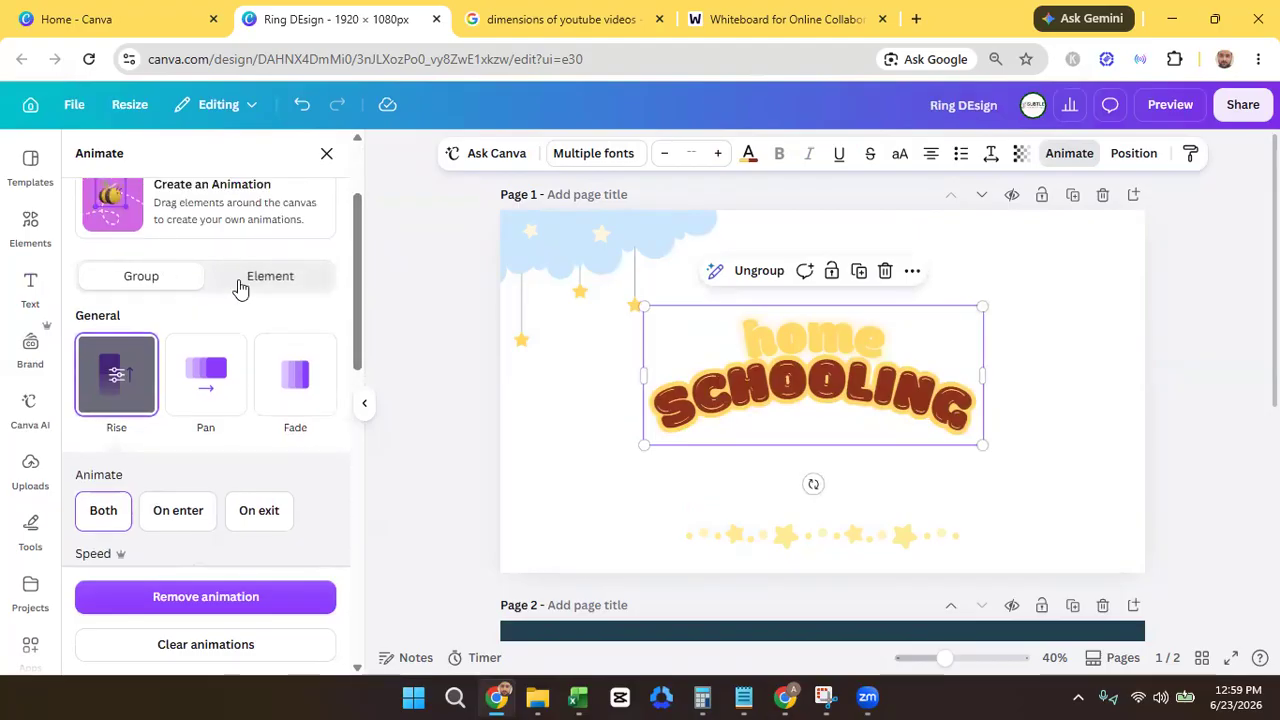
- Apply the Shift element animation on enter to the home SCHOOLING group and delete page 2
left_click(240, 284)
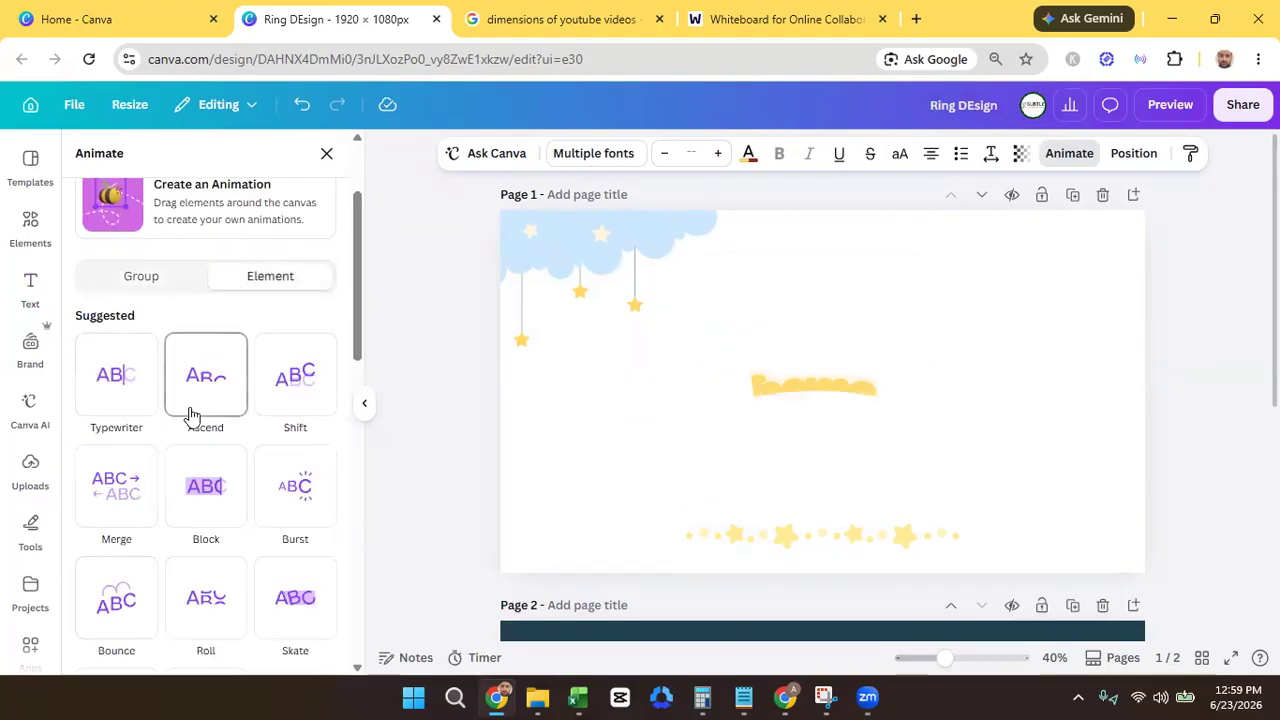
left_click(286, 390)
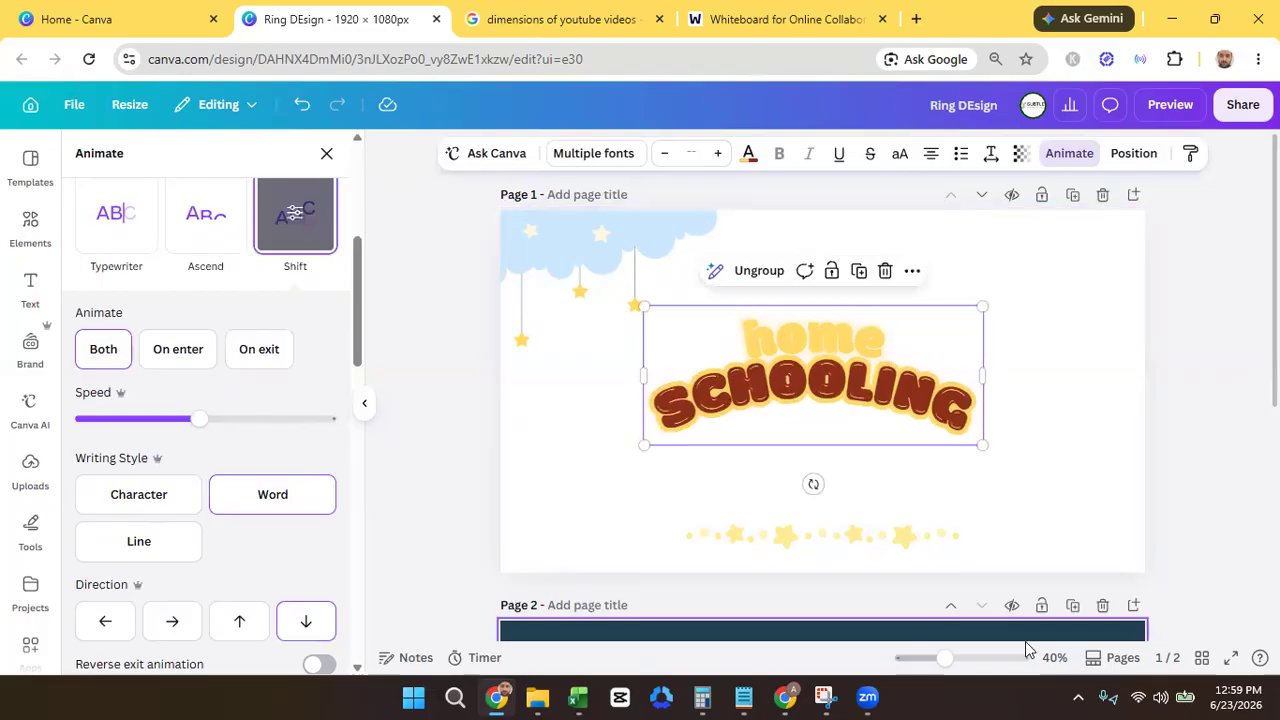
left_click(1102, 605)
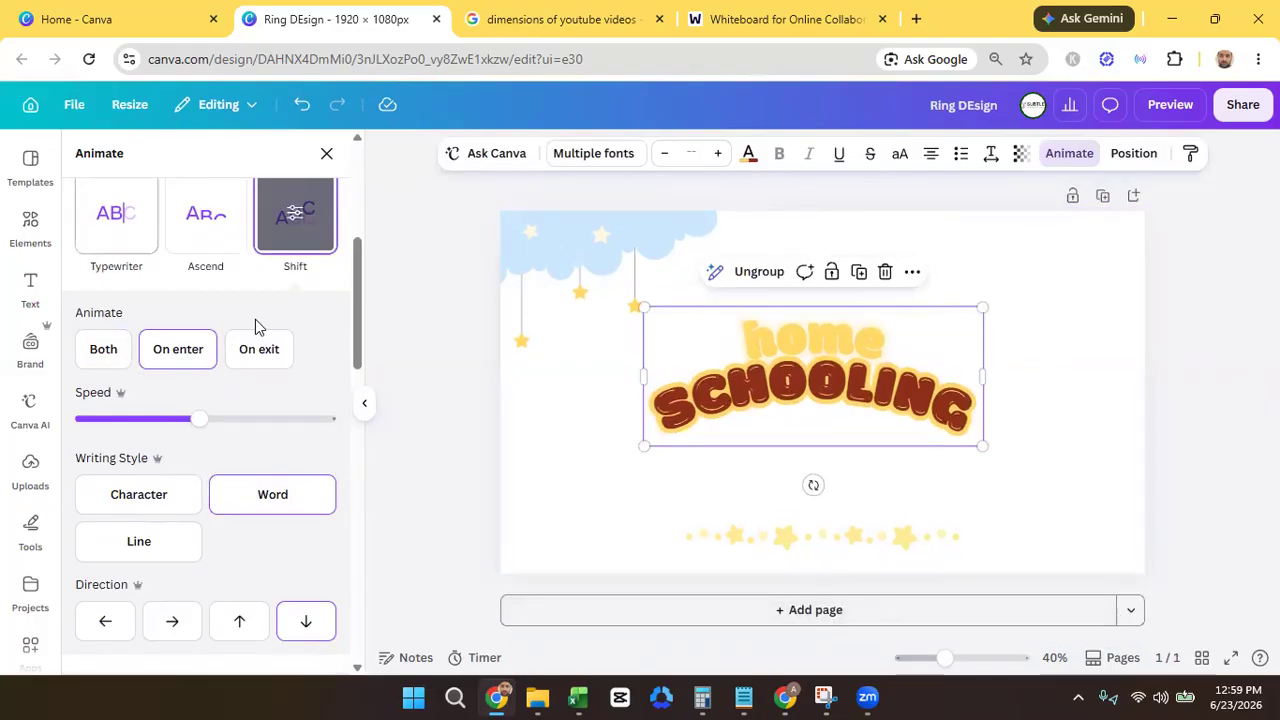
left_click_drag(356, 364, 362, 232)
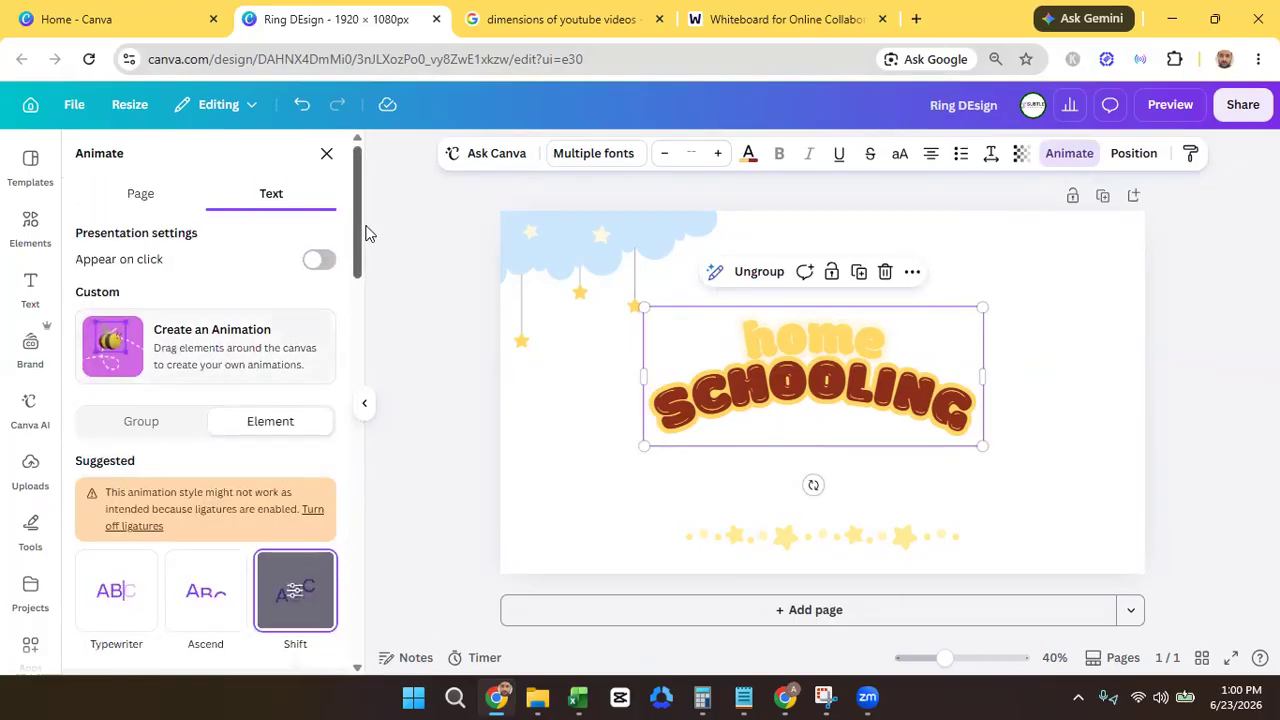
- Undo the Shift animation, the deletion of page 2 and the last enlargement of the home SCHOOLING group
left_click(299, 108)
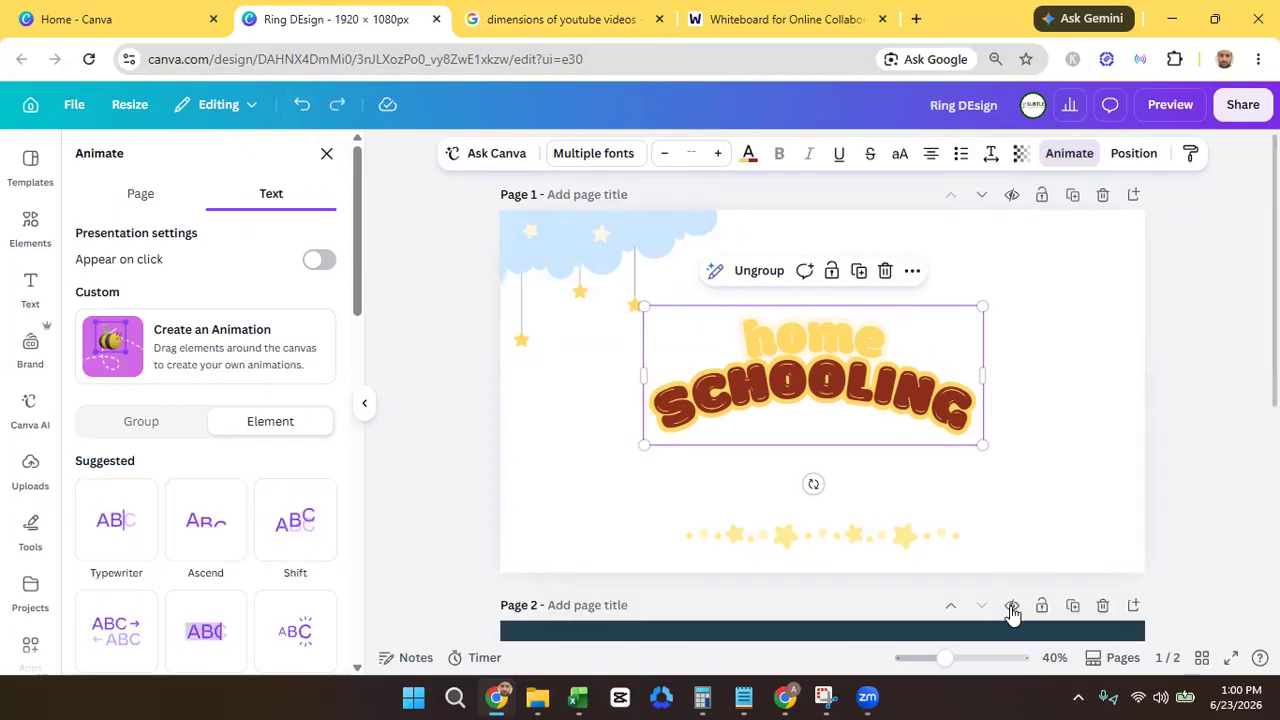
left_click(1102, 605)
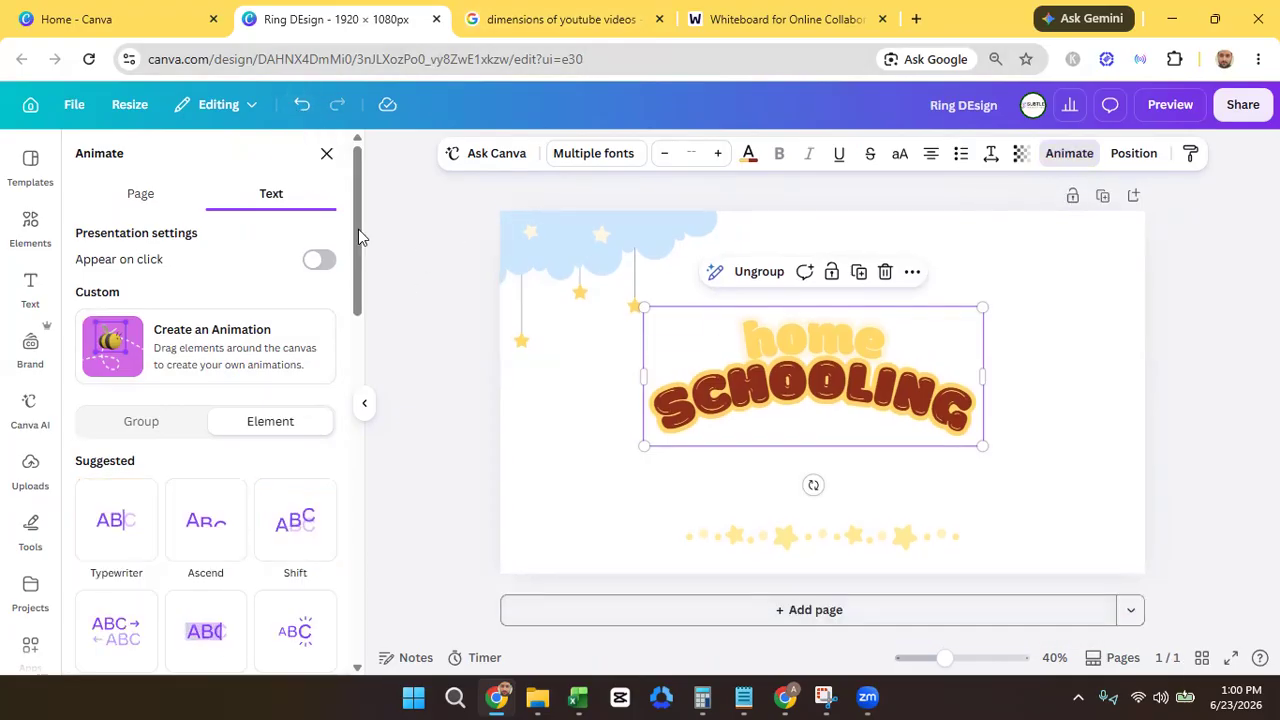
left_click(304, 108)
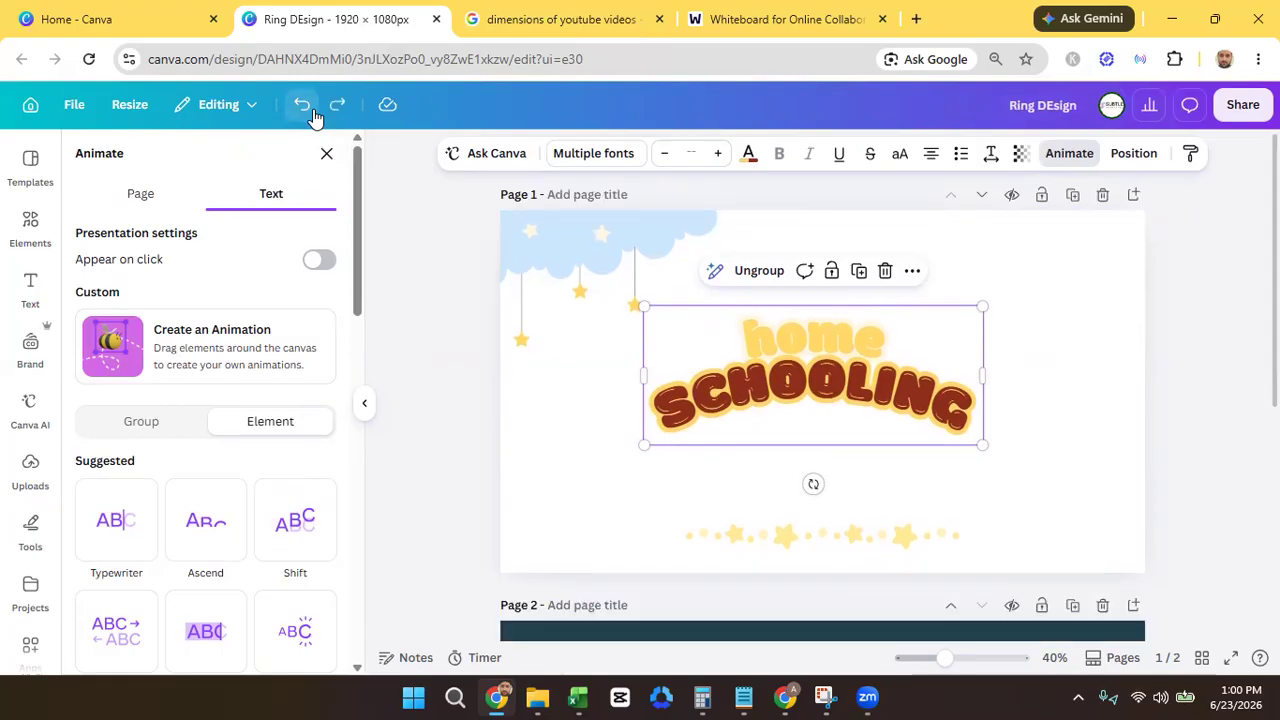
left_click(304, 108)
left_click(313, 112)
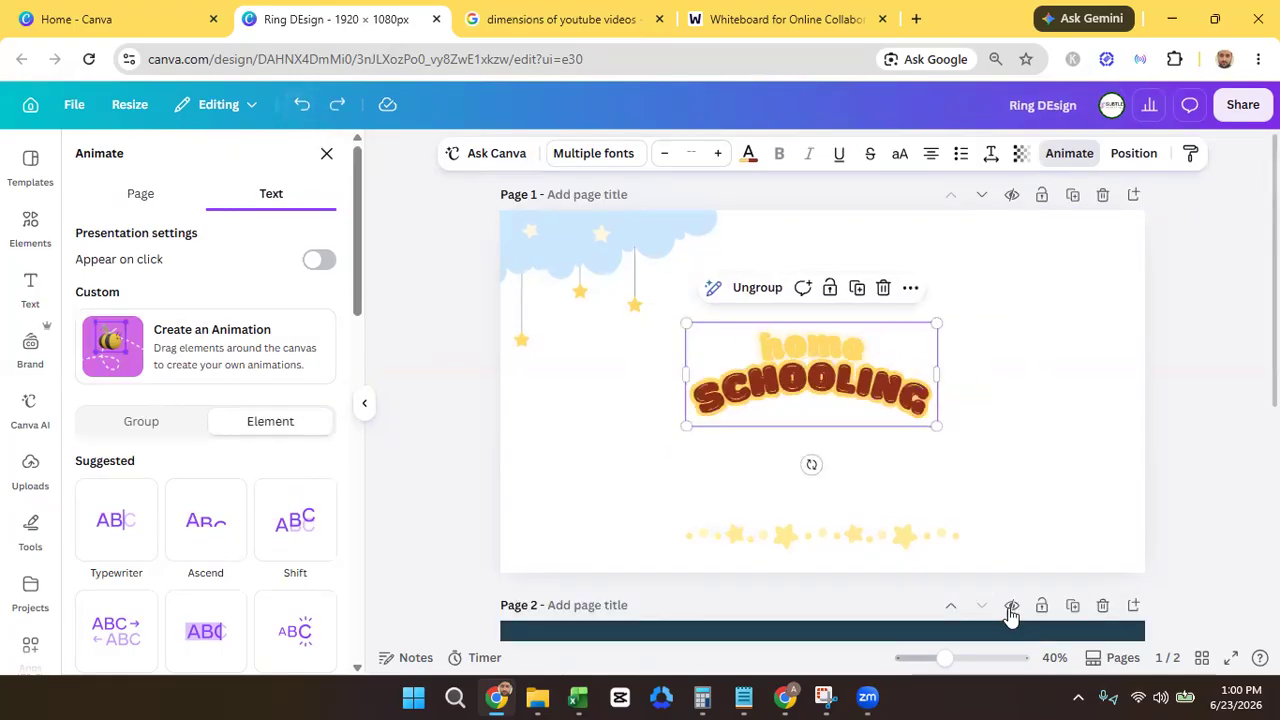
- Delete page 2 and select the home SCHOOLING group on the remaining page
left_click(1101, 606)
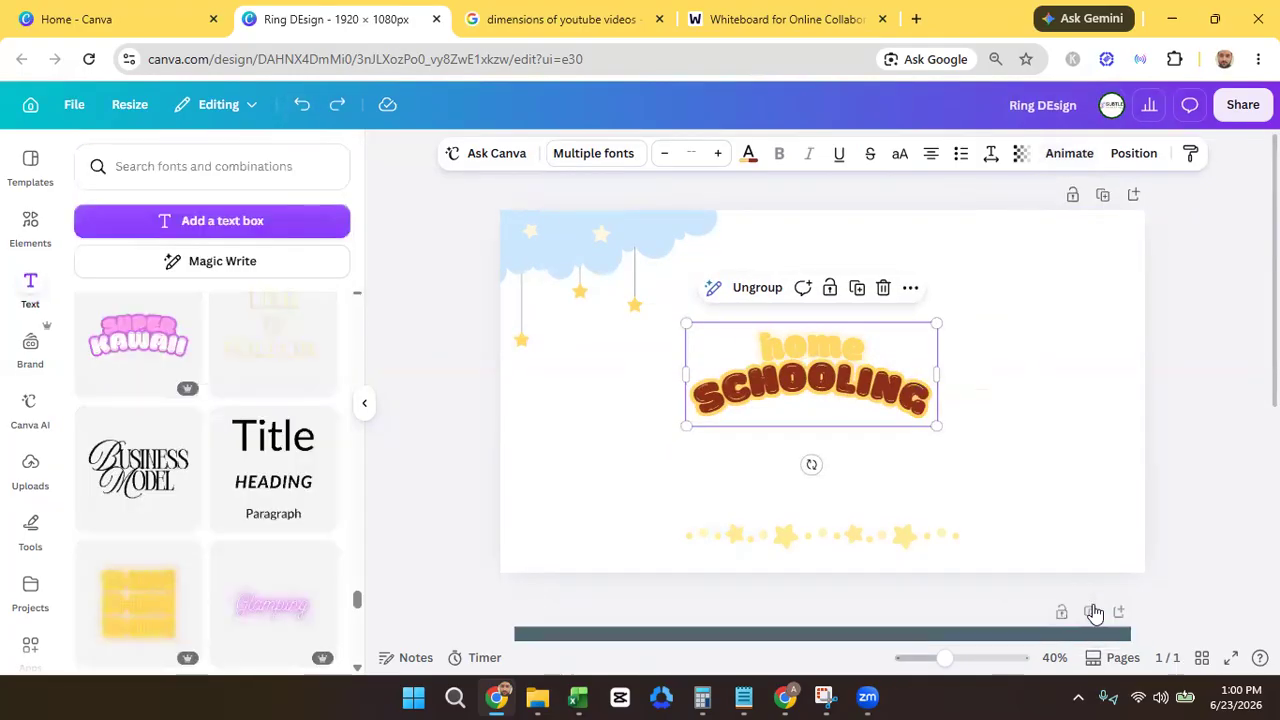
left_click(1078, 383)
left_click(808, 352)
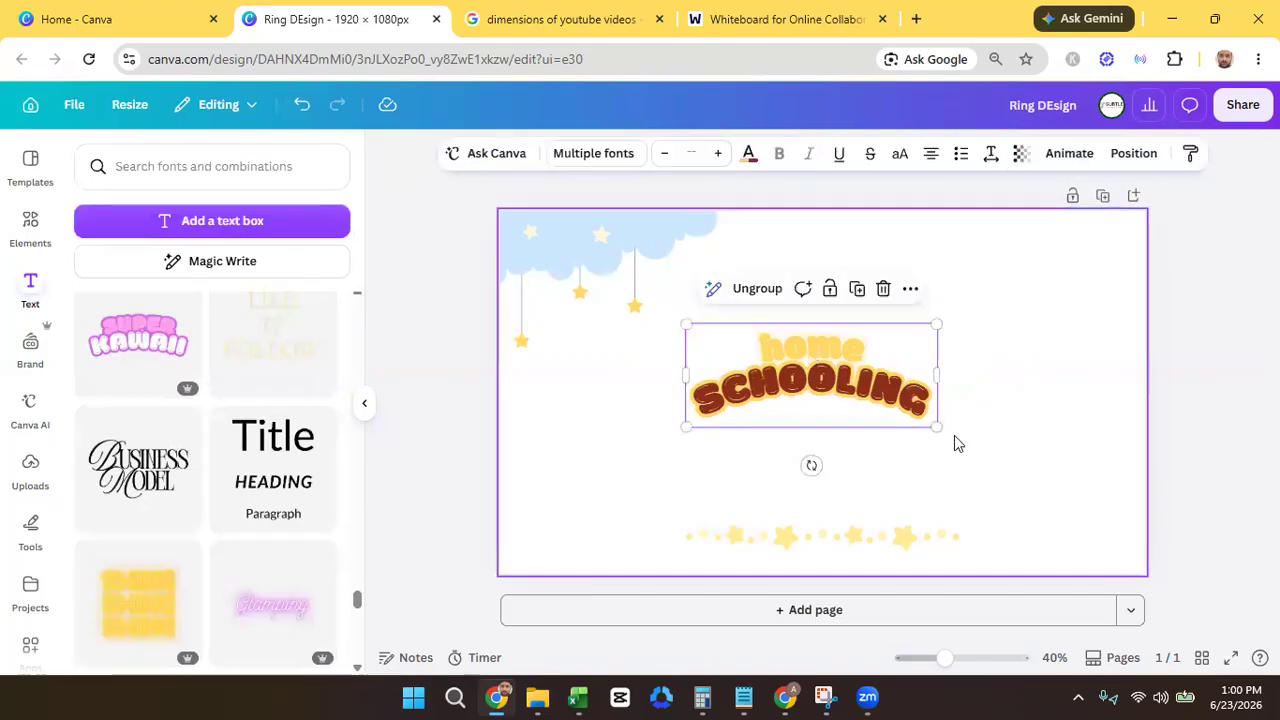
- Enlarge the home SCHOOLING group, centre it on the page and keep it selected
left_click_drag(934, 427, 1032, 465)
mouse_move(910, 437)
left_mouse_down()
mouse_move(854, 435)
mouse_move(911, 418)
left_mouse_up()
left_click(1053, 461)
left_click(1007, 412)
left_click(937, 390)
- Animate the home SCHOOLING group's individual elements with the Shift style, playing on enter
left_click(1067, 156)
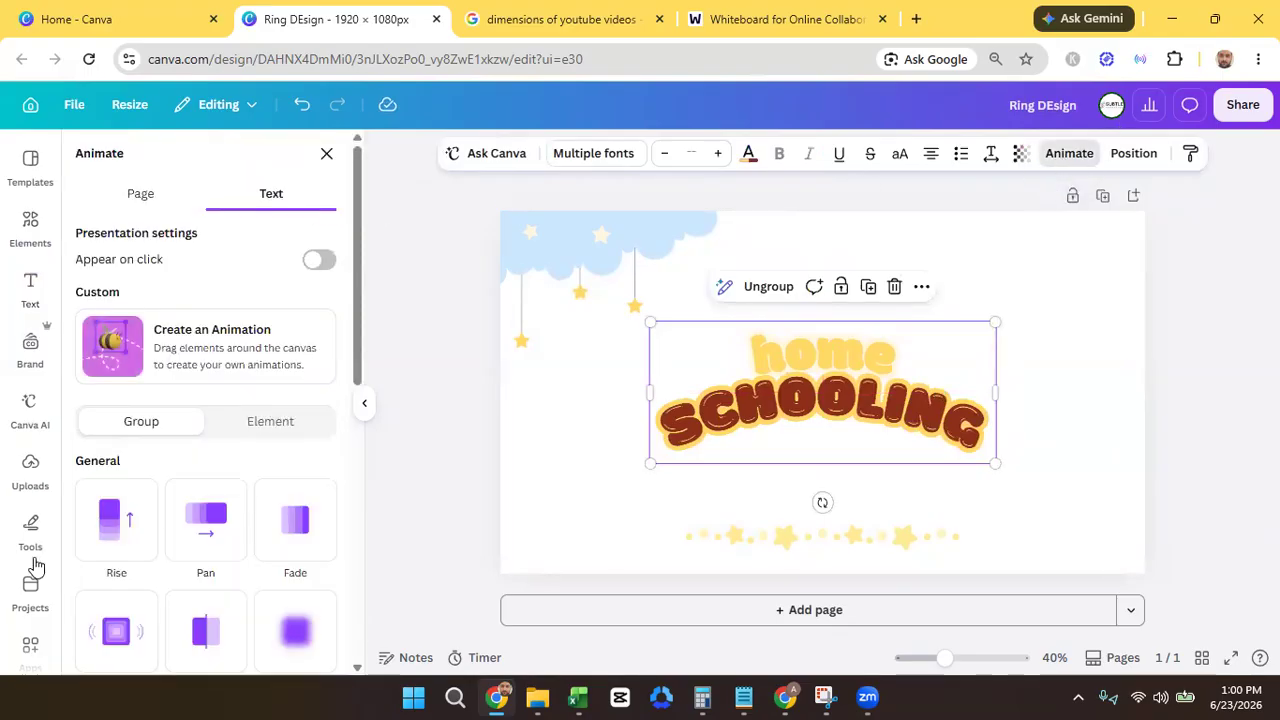
left_click_drag(1066, 106, 998, 128)
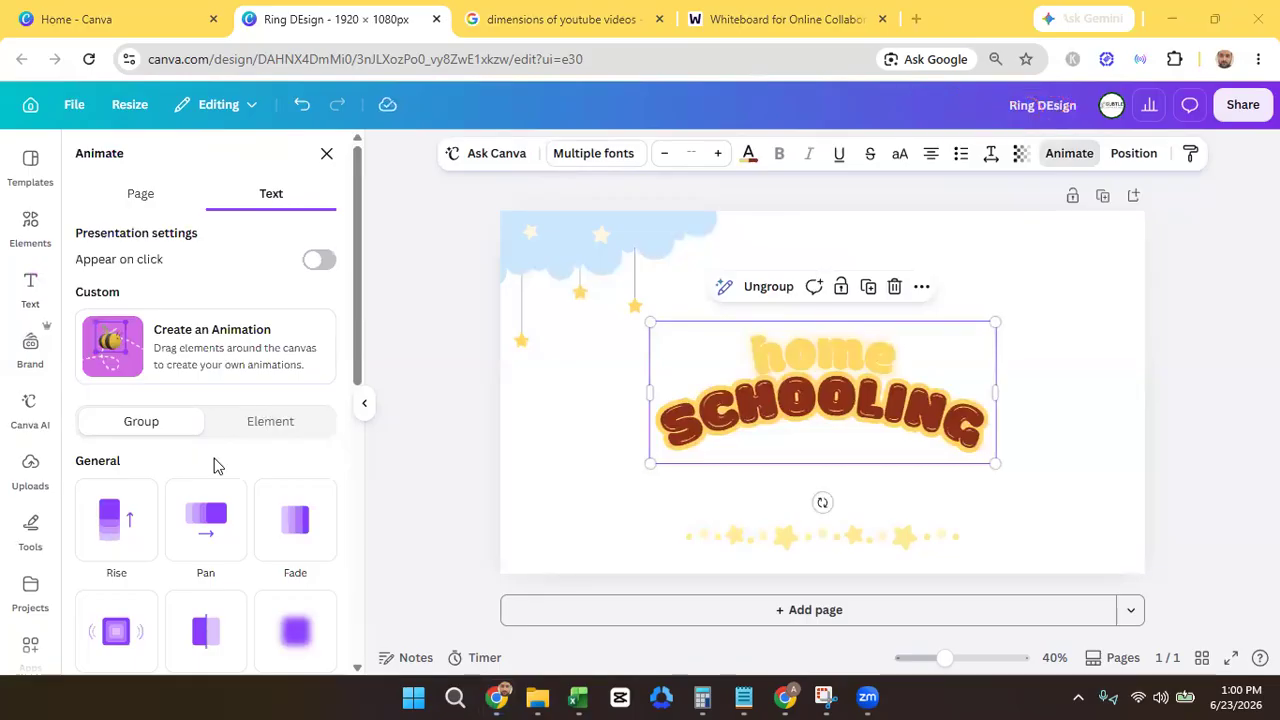
left_click(289, 428)
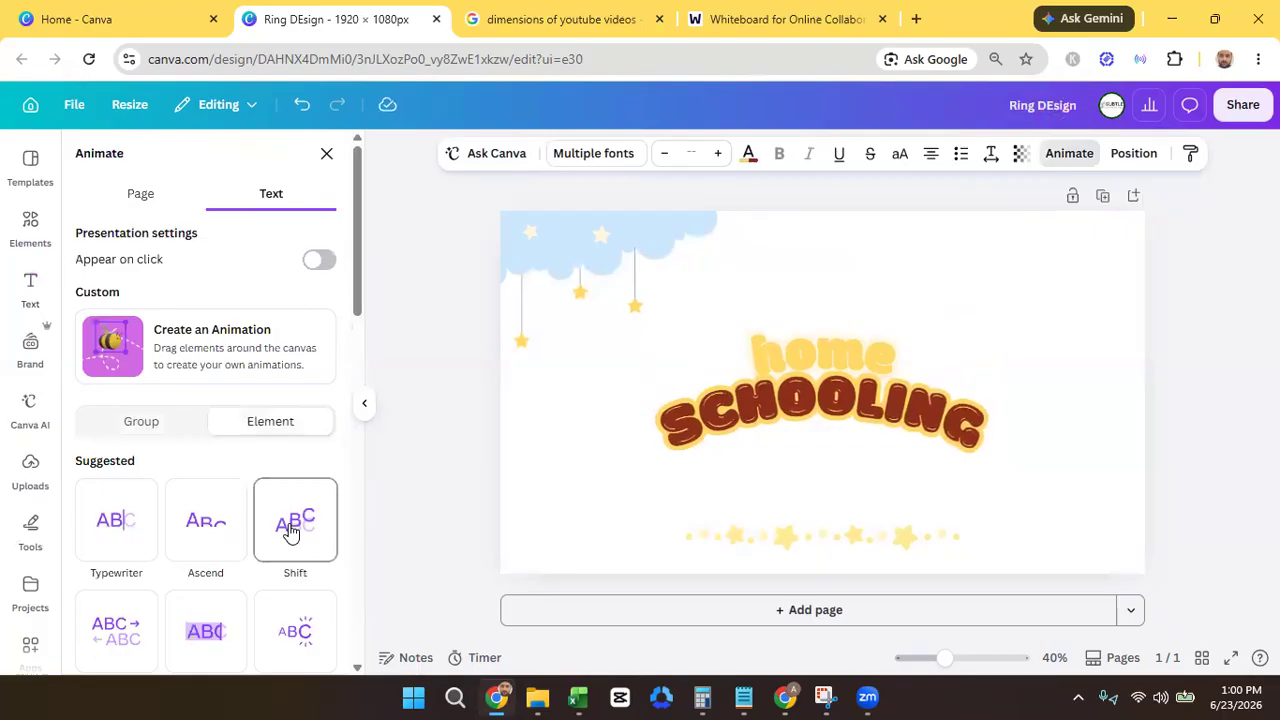
left_click(289, 530)
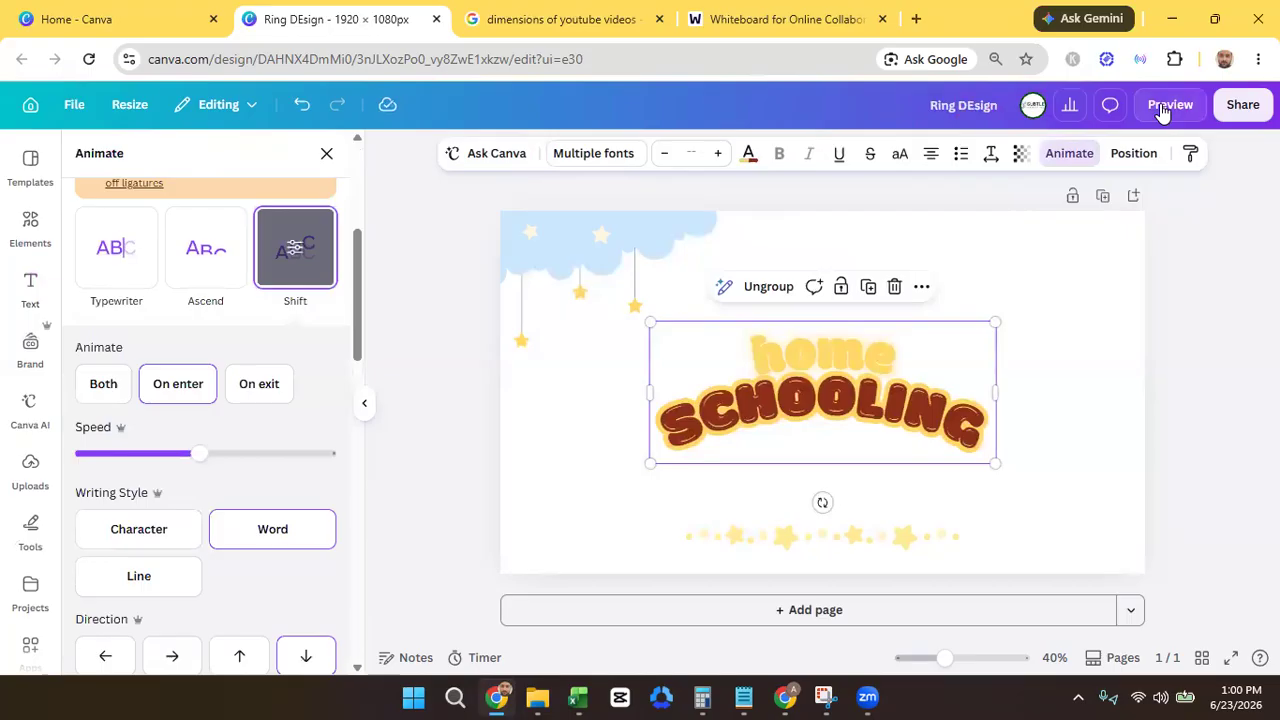
- Preview the animated page in full screen and close the preview
left_click(1168, 105)
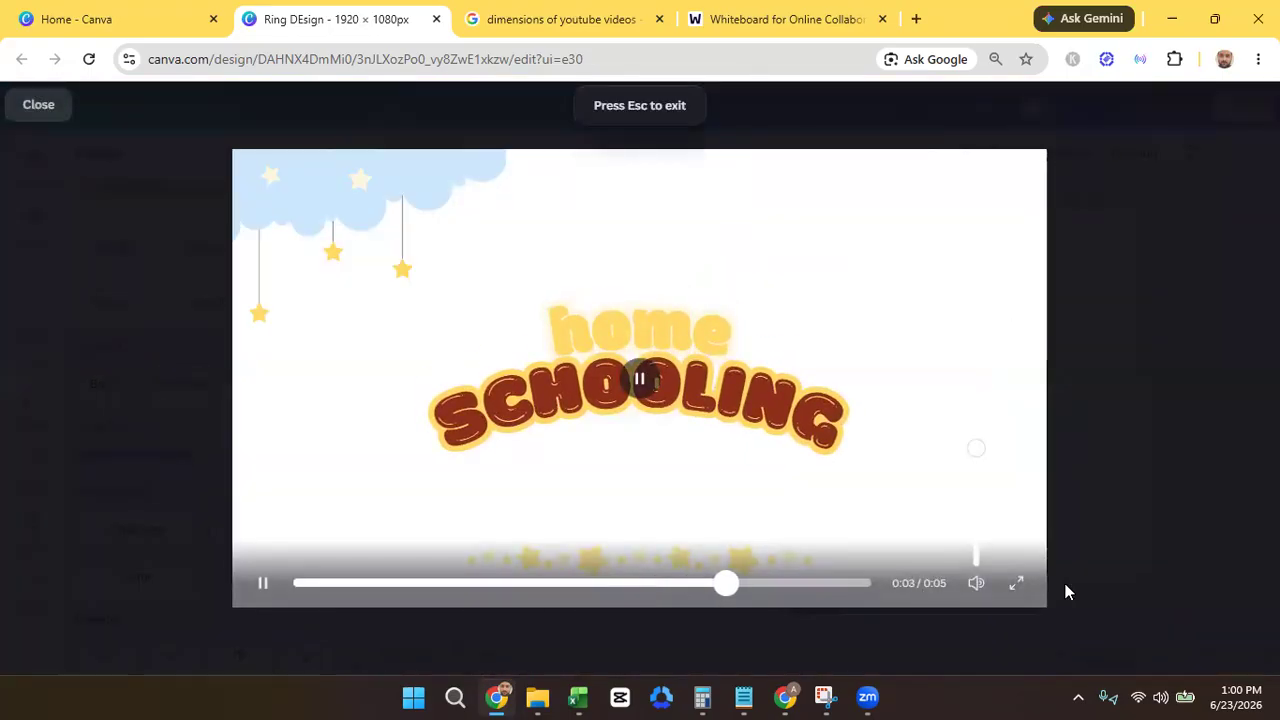
left_click(1017, 587)
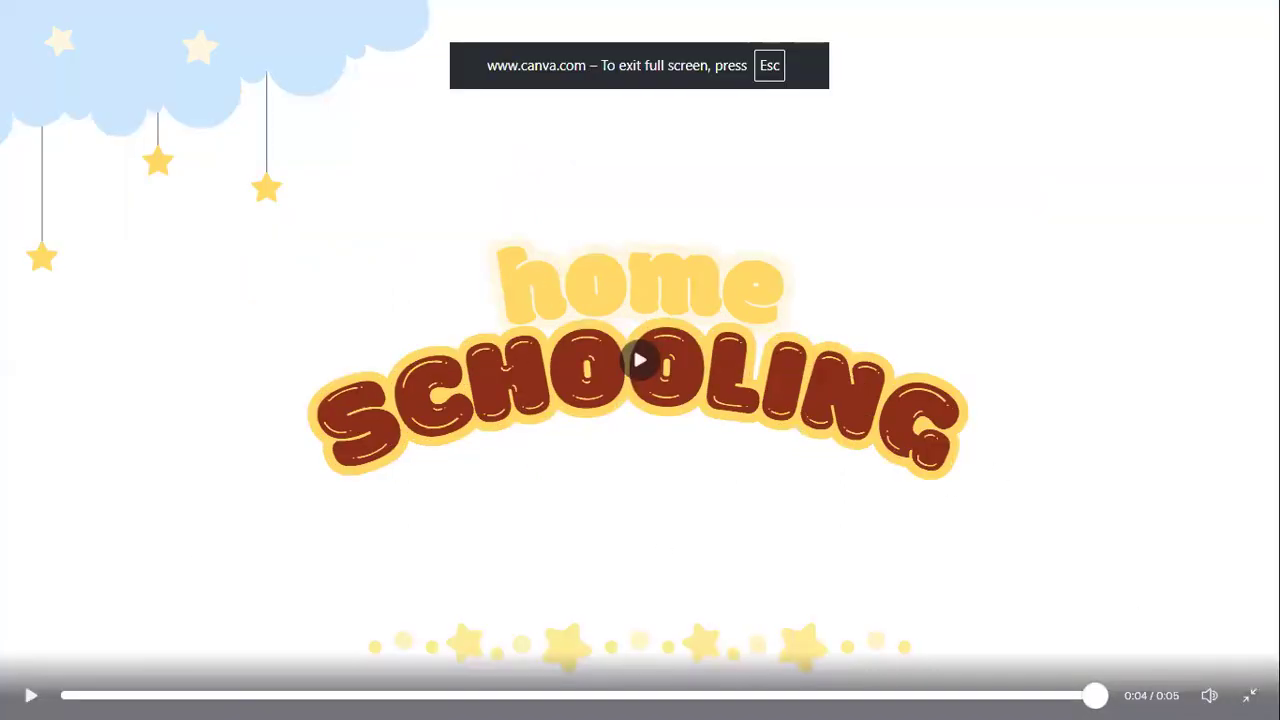
key("Escape")
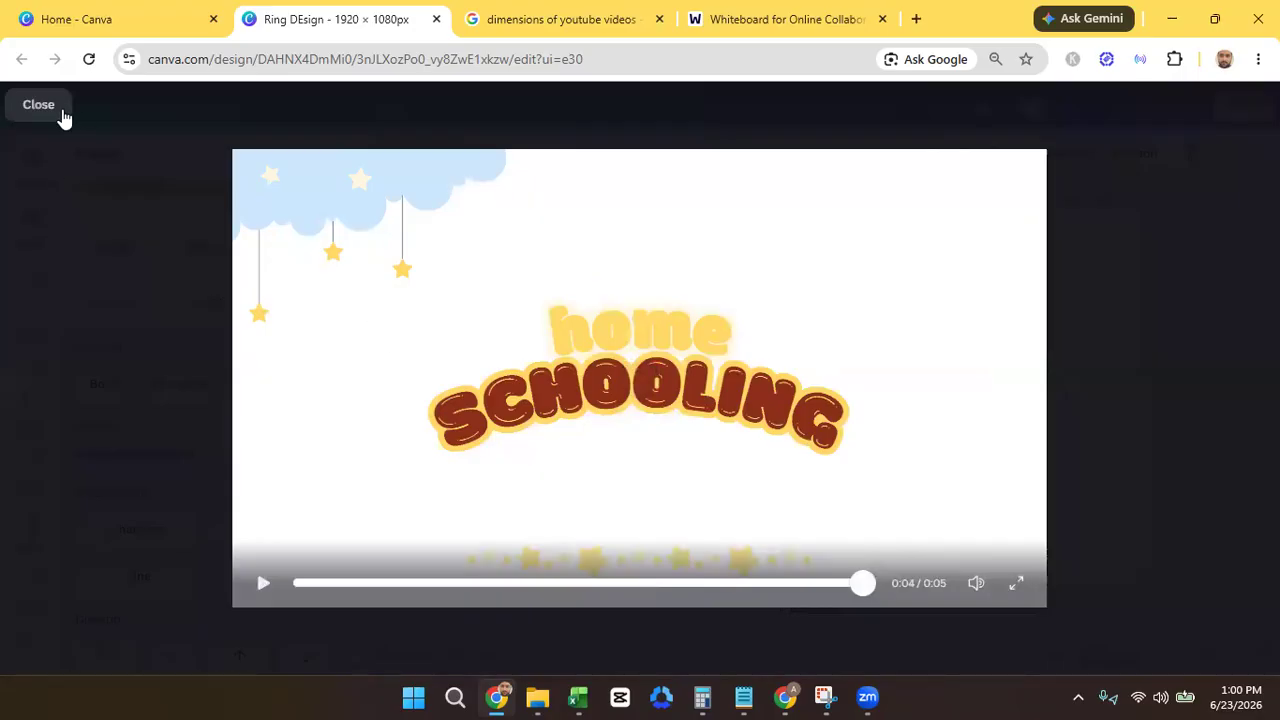
left_click(44, 115)
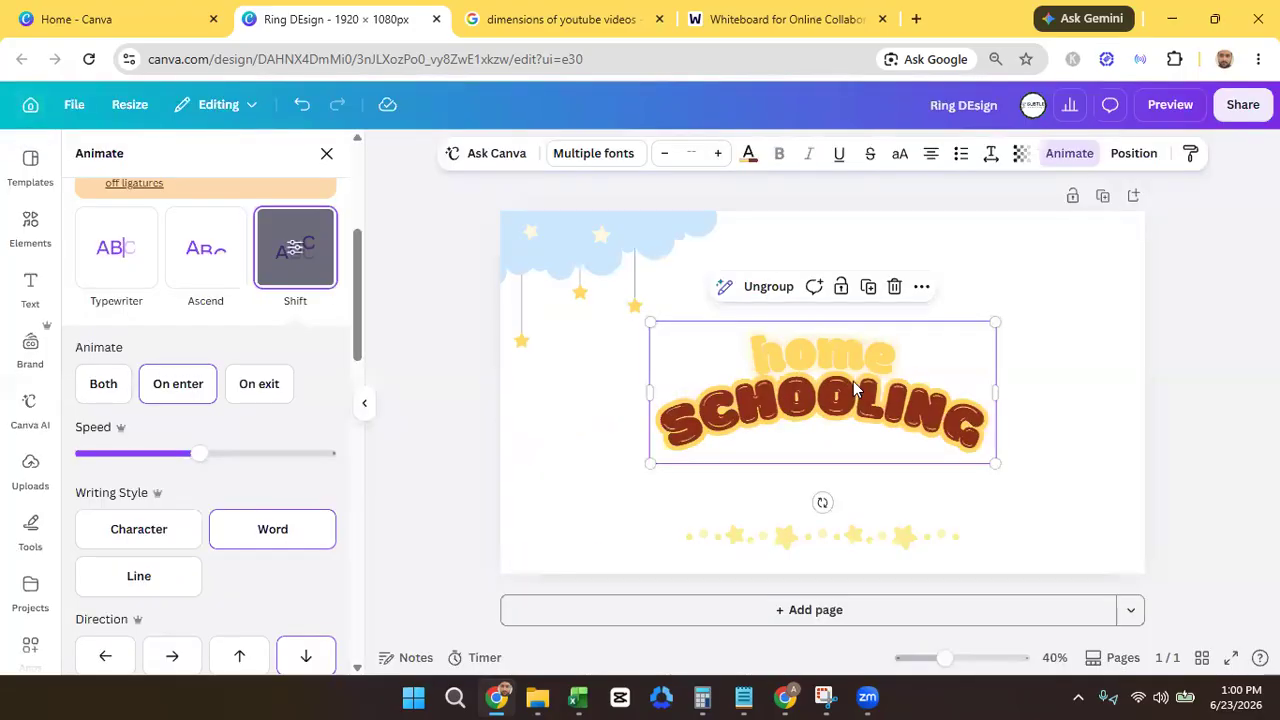
- Show the element timings of the home SCHOOLING group and shorten its bar so it starts slightly after the page begins
left_click(922, 287)
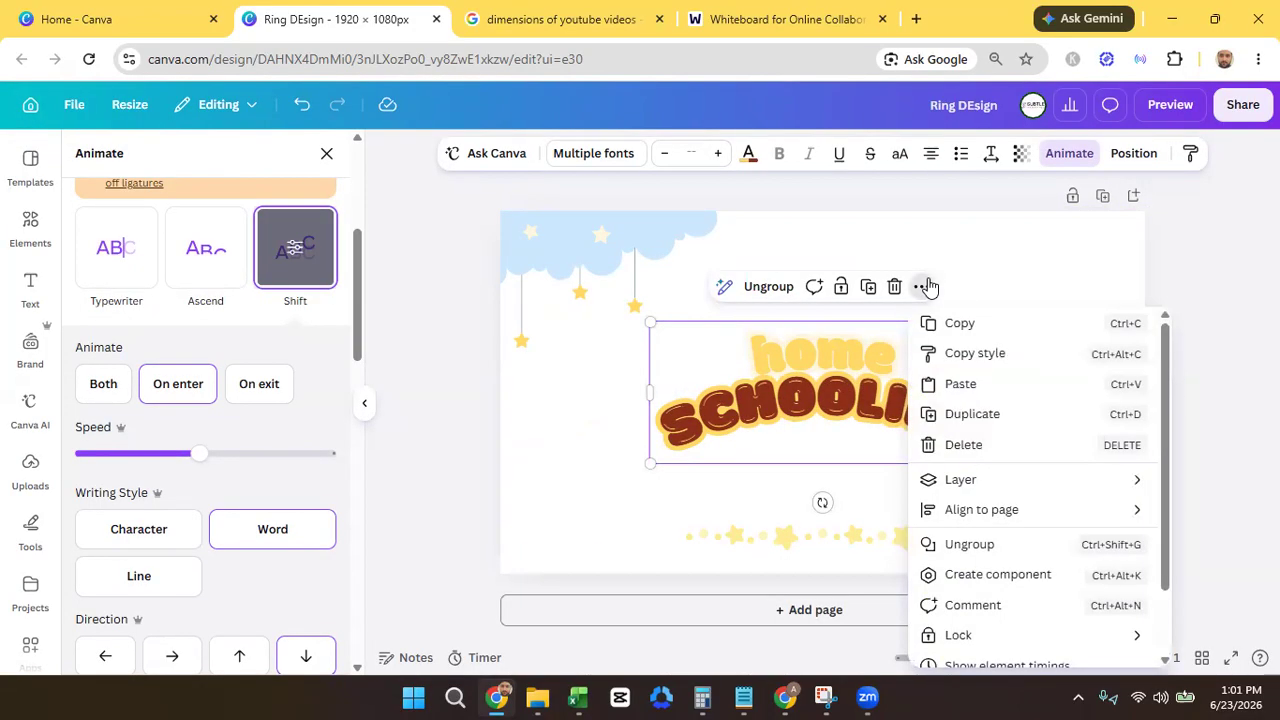
left_click(1035, 656)
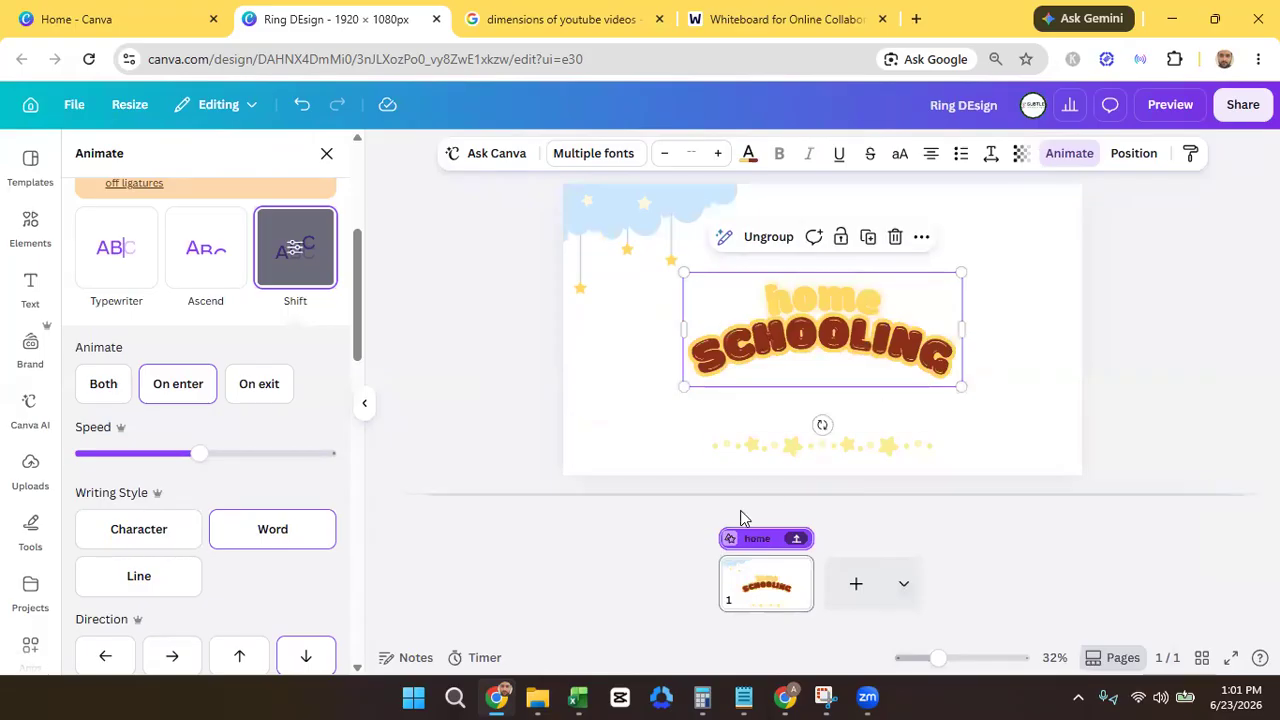
left_click_drag(725, 538, 742, 538)
- Select the page in the timeline, preview the delayed heading animation and close the preview
left_click(724, 590)
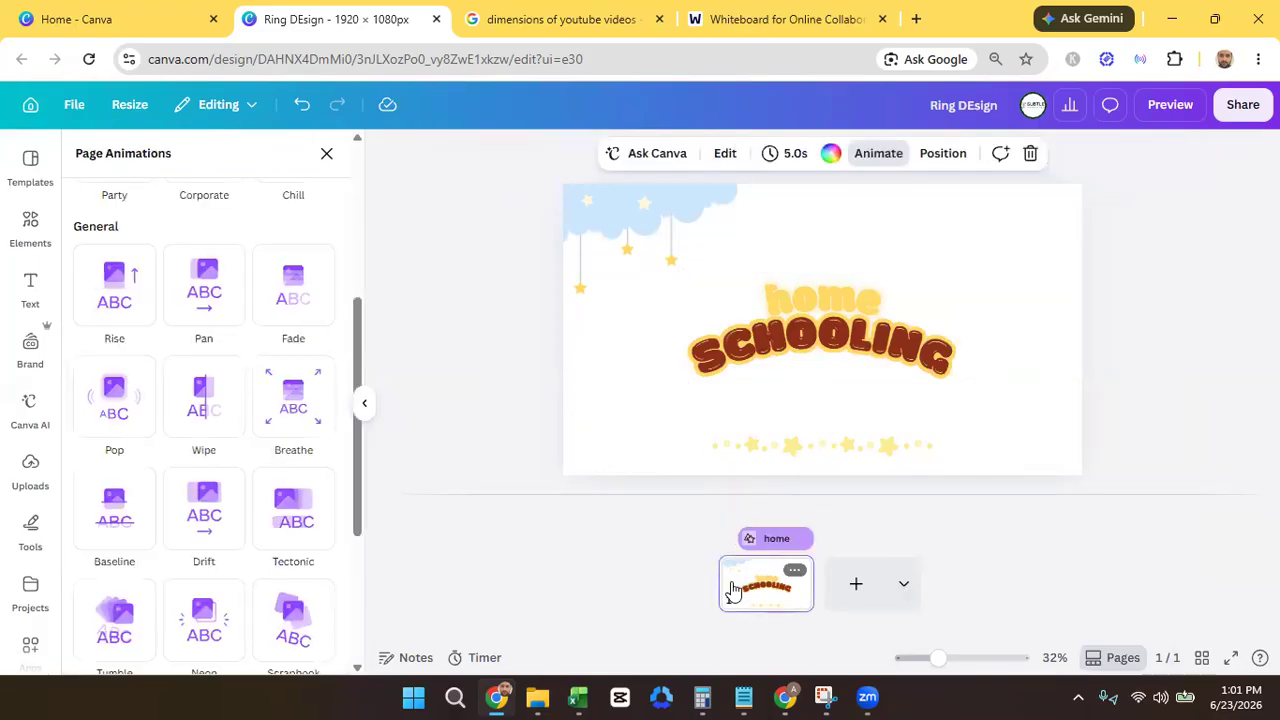
left_click(1160, 103)
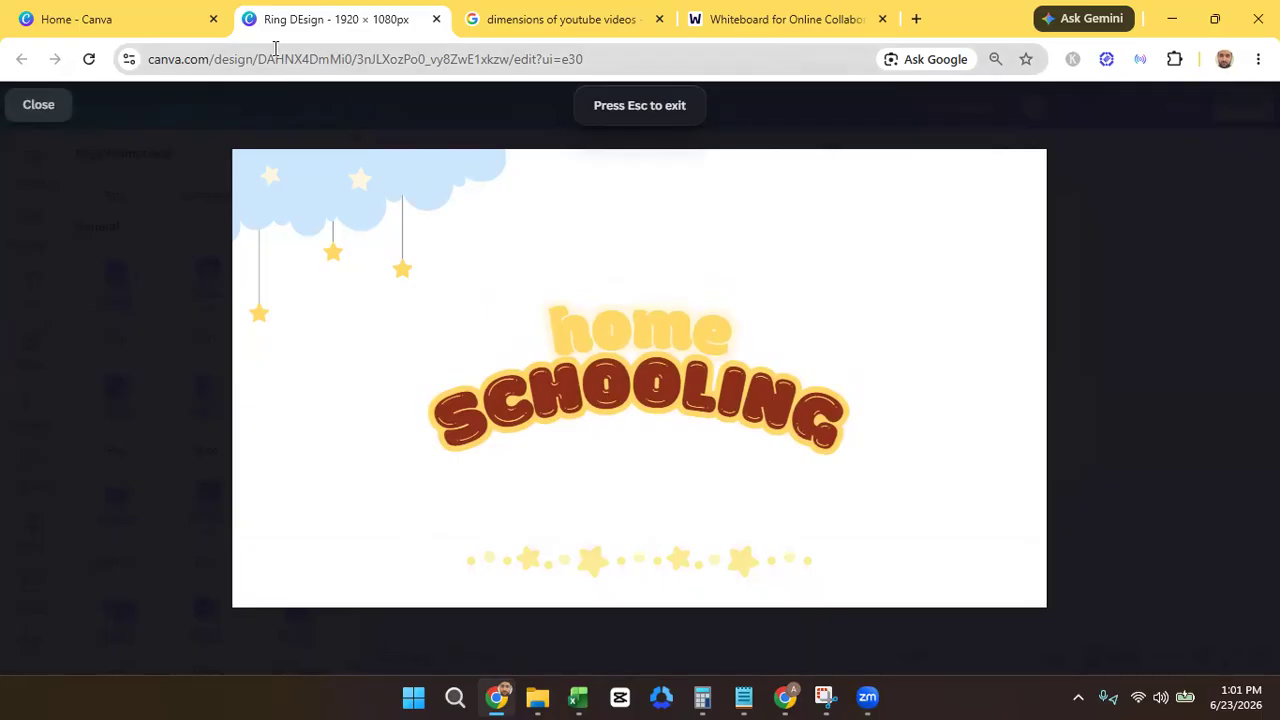
left_click(37, 118)
- Try a custom movement path animation with a short path on the cloud-and-stars graphic, and delete the path
left_click(643, 286)
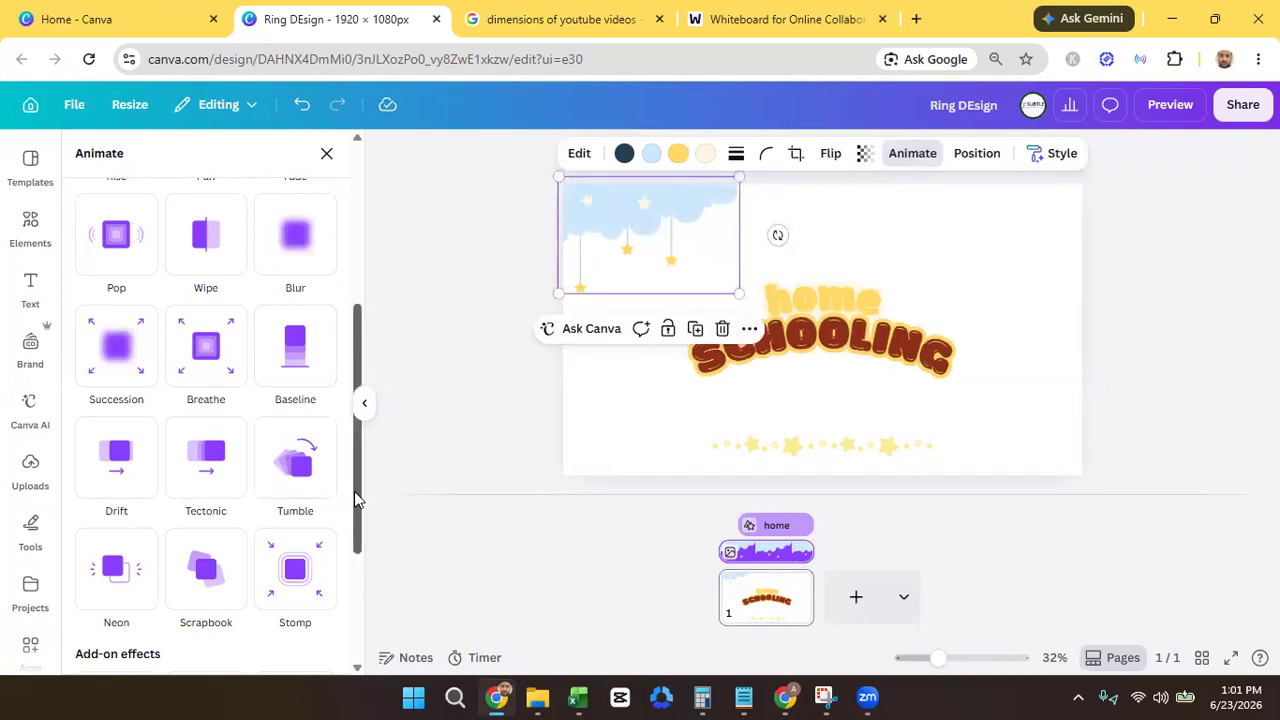
left_click_drag(354, 491, 386, 337)
left_click(105, 362)
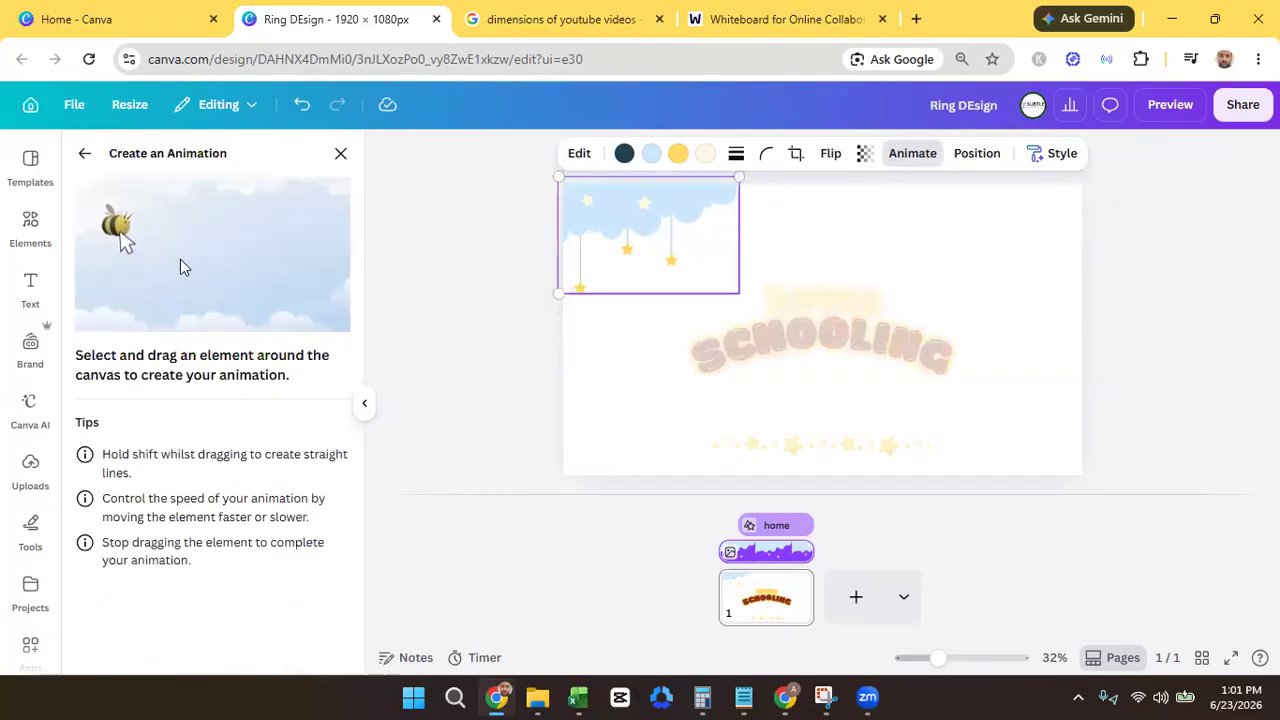
mouse_move(666, 229)
left_mouse_down()
mouse_move(602, 274)
mouse_move(547, 221)
mouse_move(644, 214)
mouse_move(696, 263)
mouse_move(709, 224)
mouse_move(655, 237)
left_mouse_up()
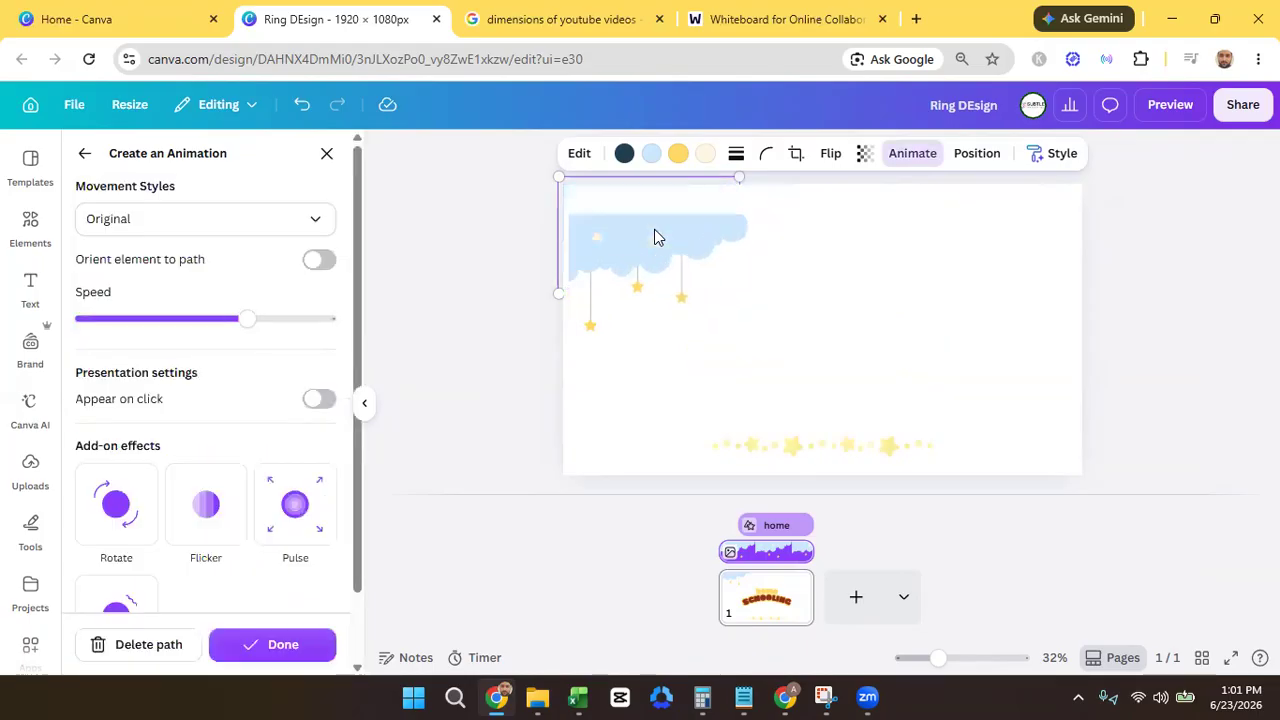
left_click(177, 648)
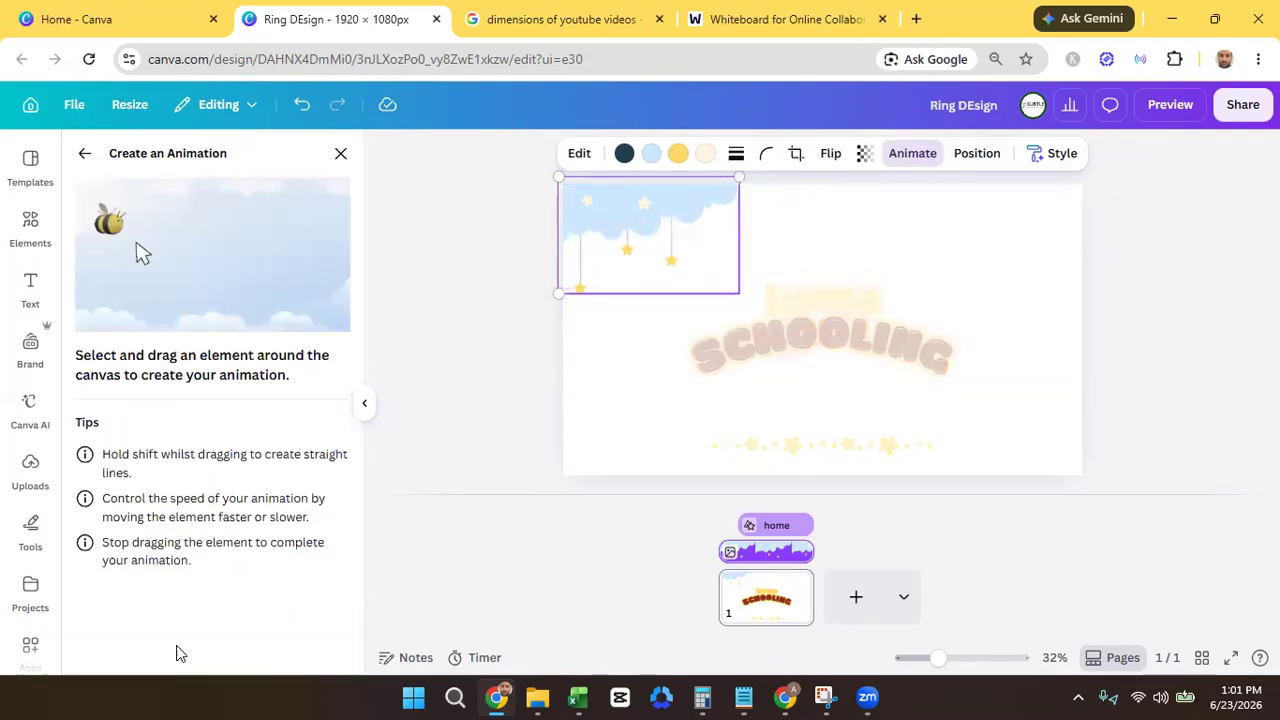
- Create a custom animation for the row of stars with a short vertical path, a faster speed and the Smooth movement style
left_click(789, 450)
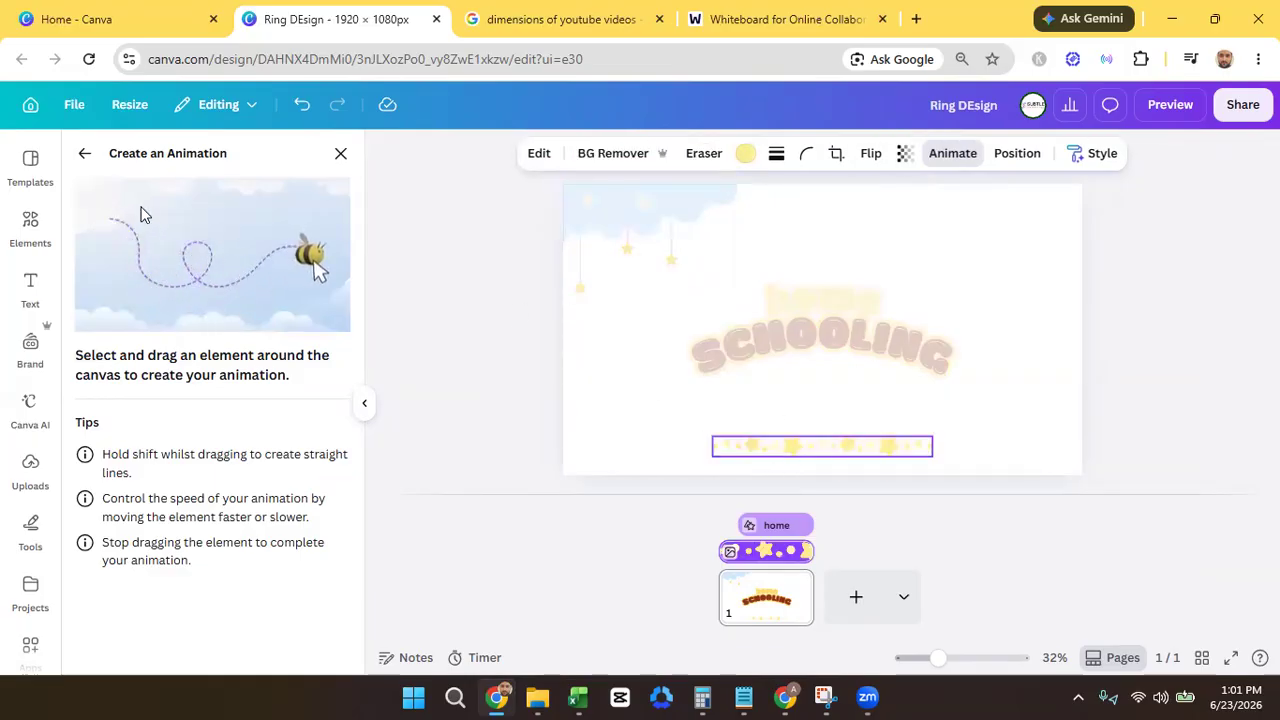
mouse_move(815, 457)
left_mouse_down()
mouse_move(814, 431)
mouse_move(816, 454)
left_mouse_up()
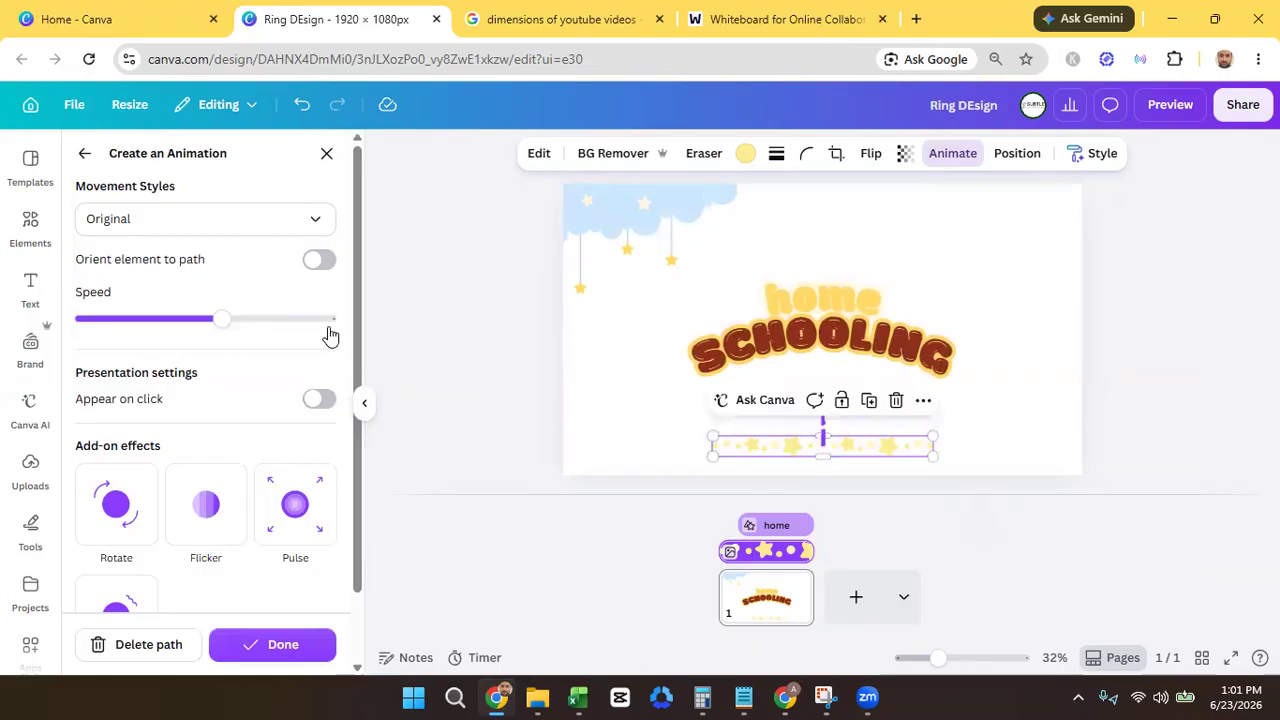
left_click_drag(220, 318, 296, 318)
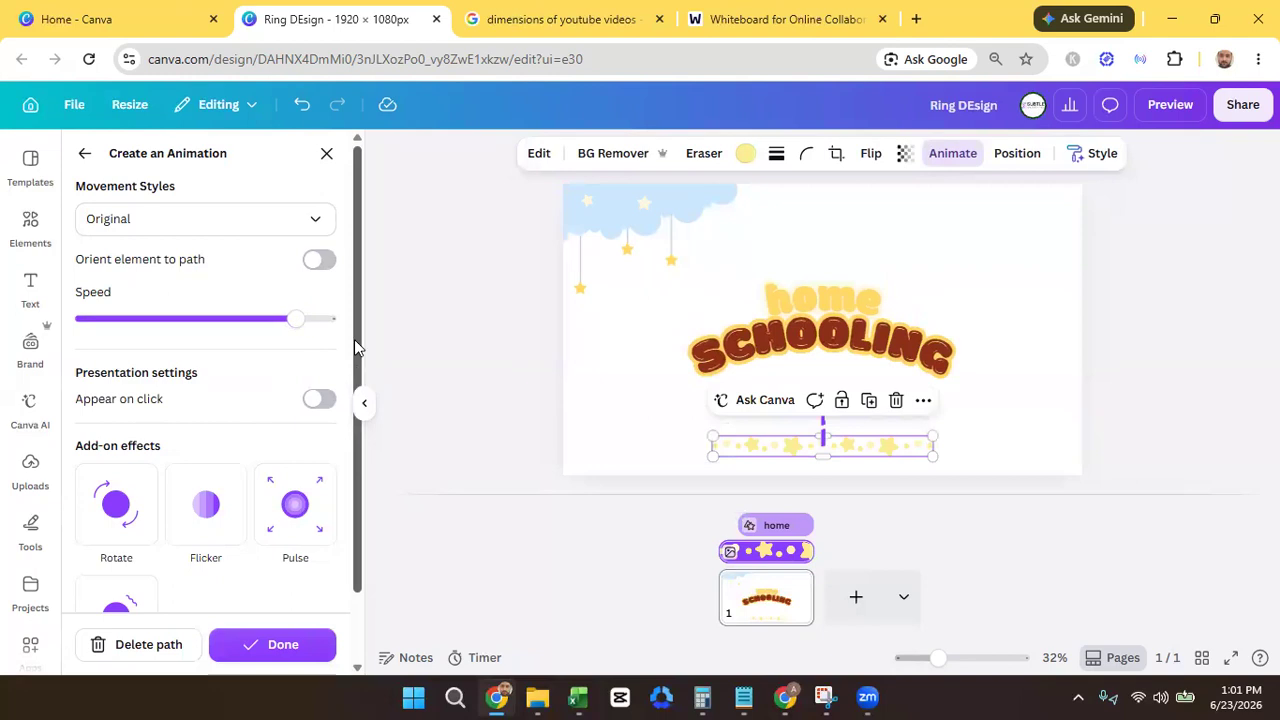
left_click(279, 228)
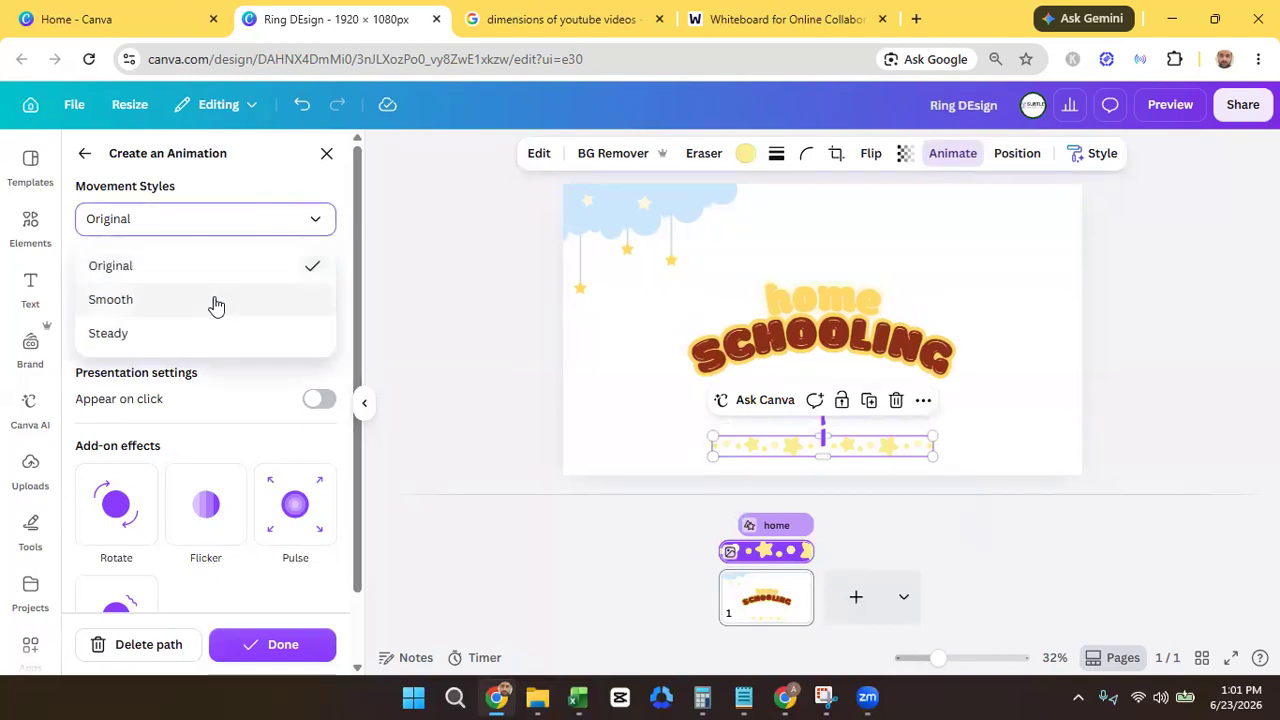
left_click(213, 300)
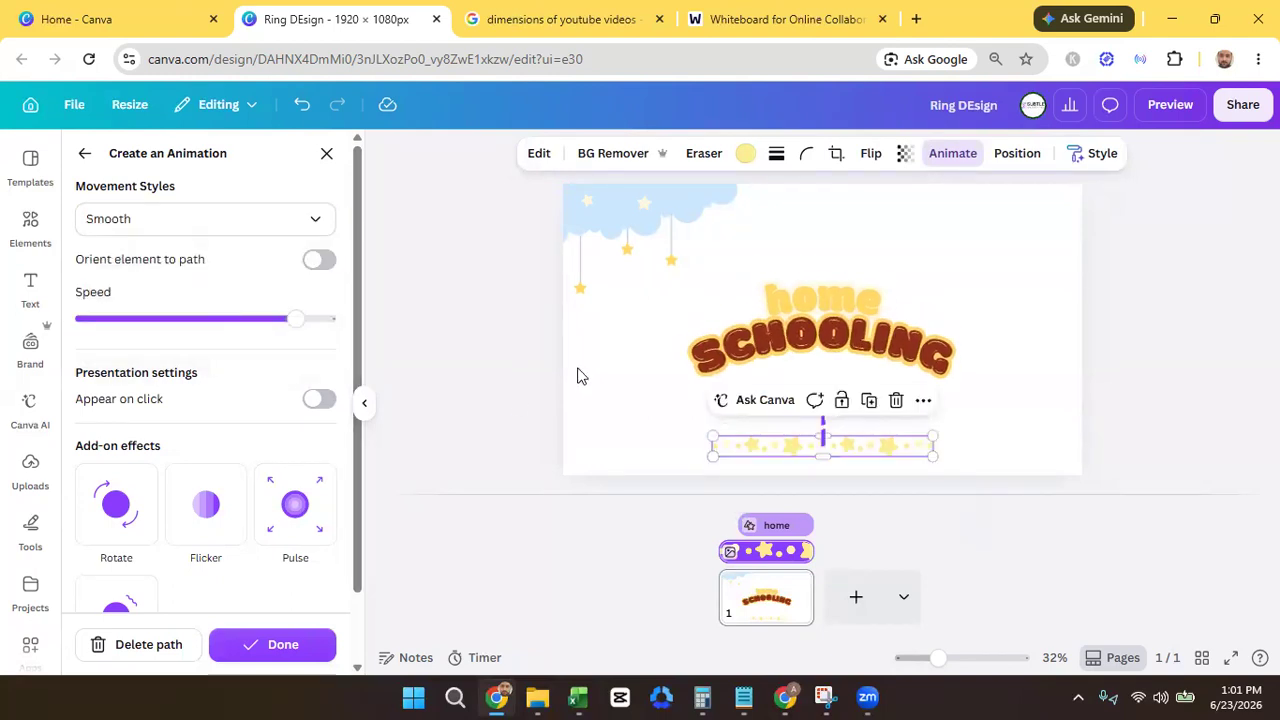
left_click(510, 392)
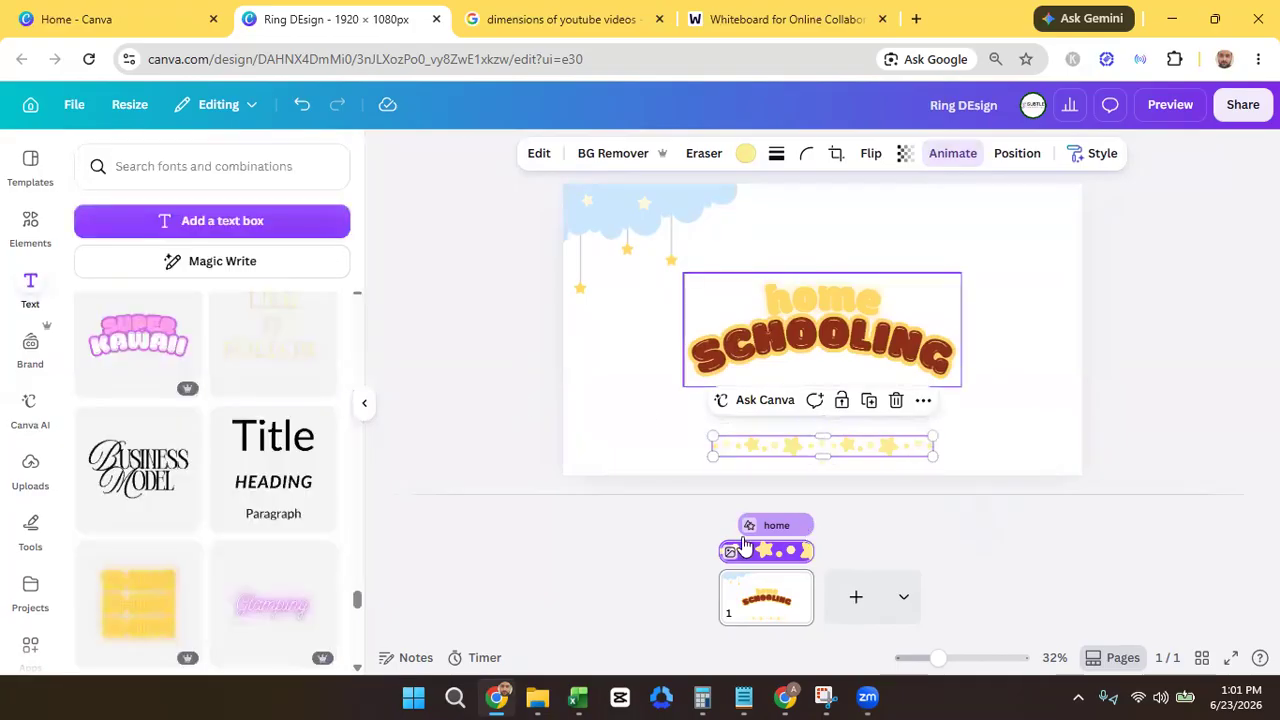
- Apply the Tumble animation to the cloud-and-stars graphic and set it to play on enter
left_click(709, 206)
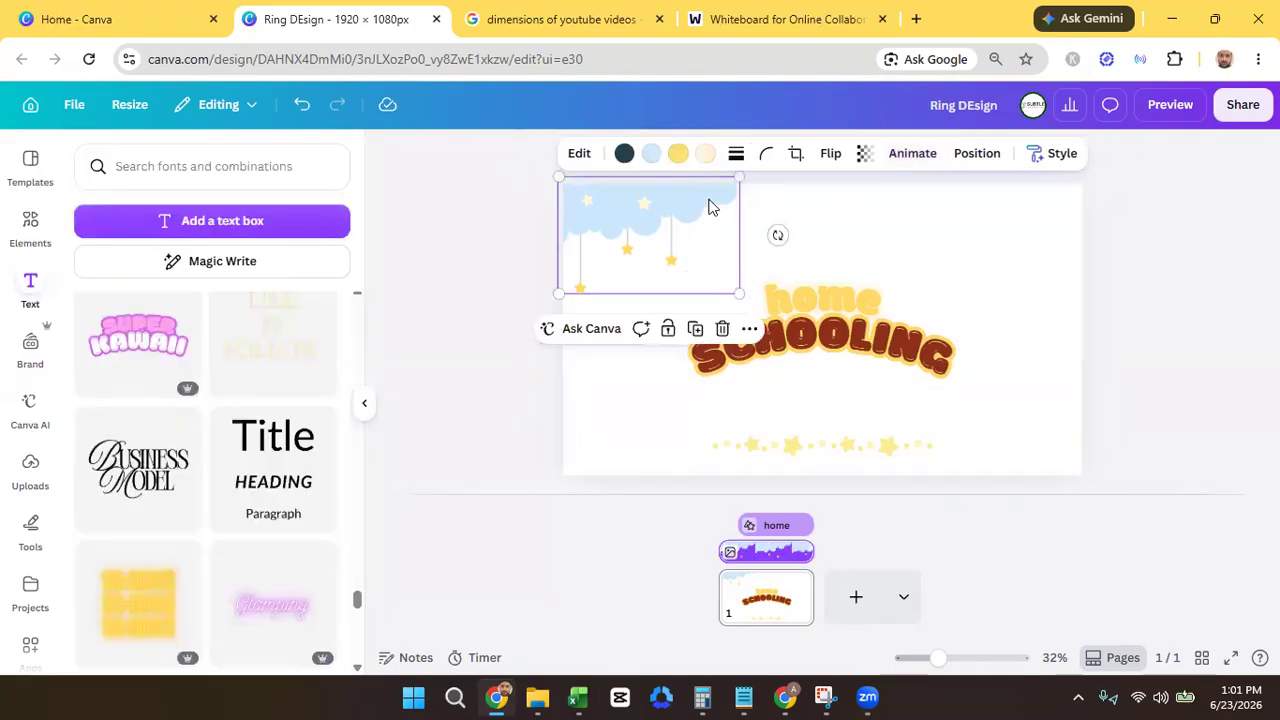
left_click(913, 156)
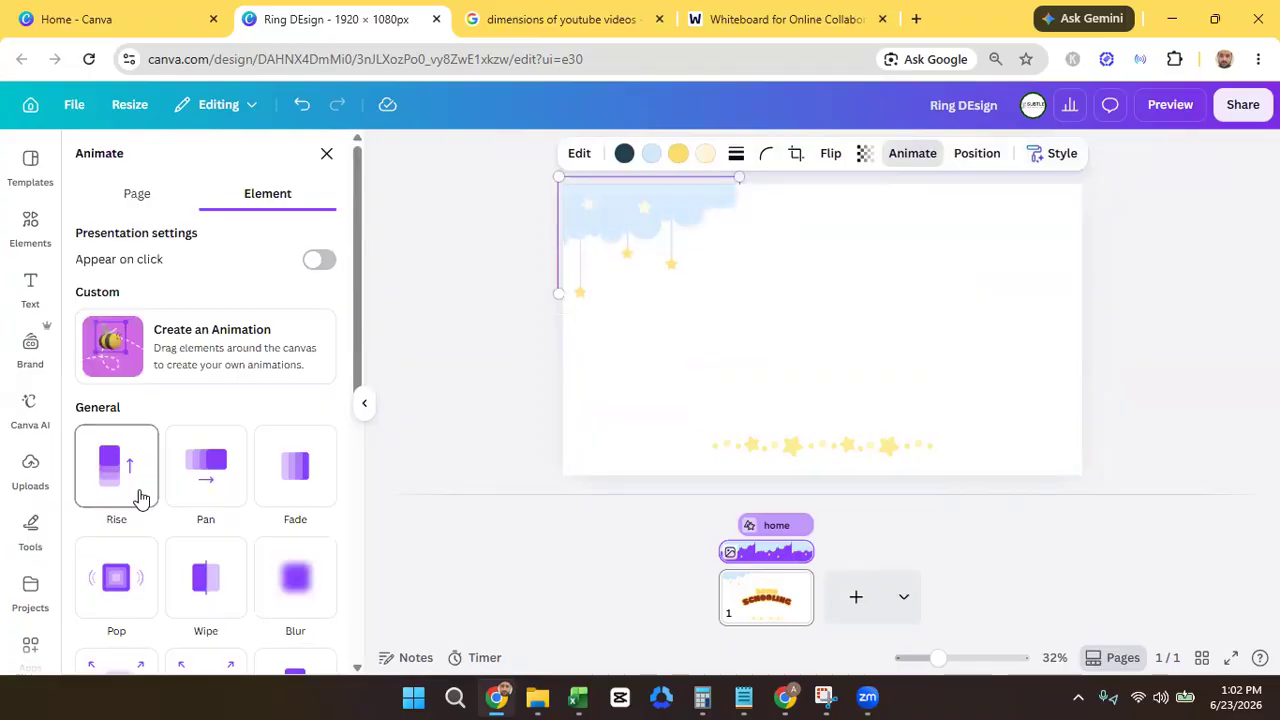
left_click_drag(354, 423, 331, 603)
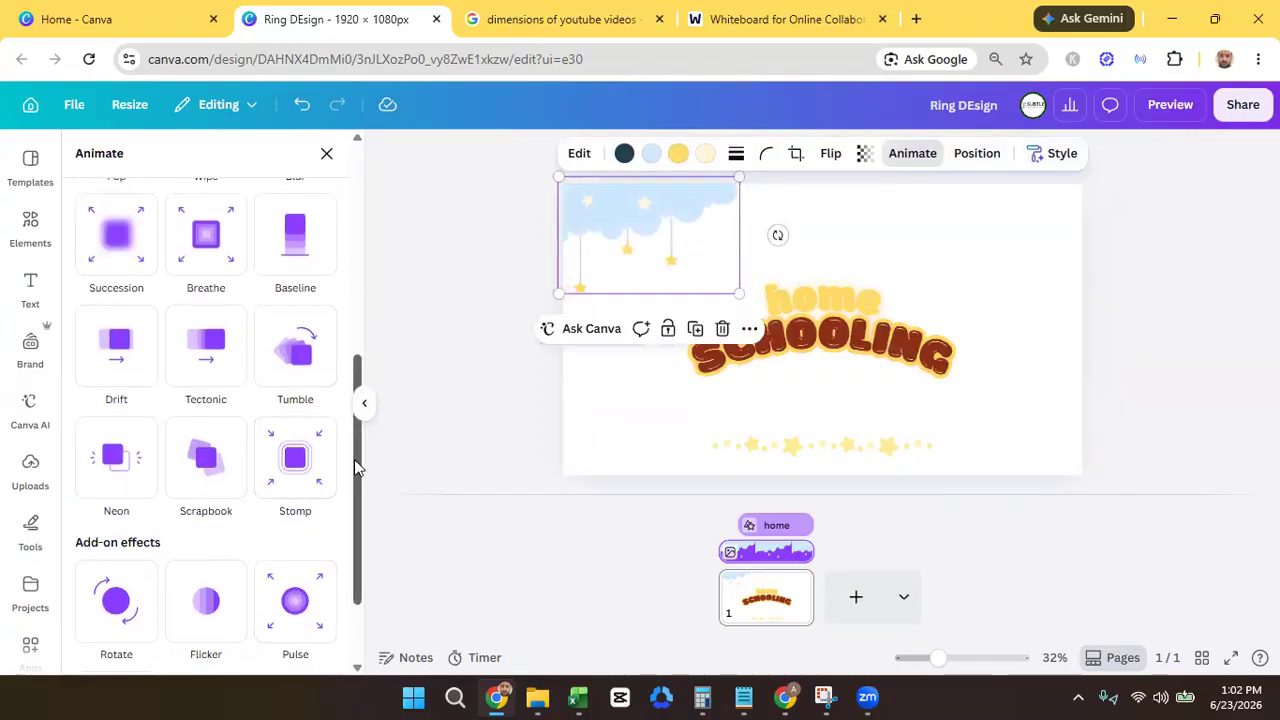
left_click_drag(358, 461, 352, 552)
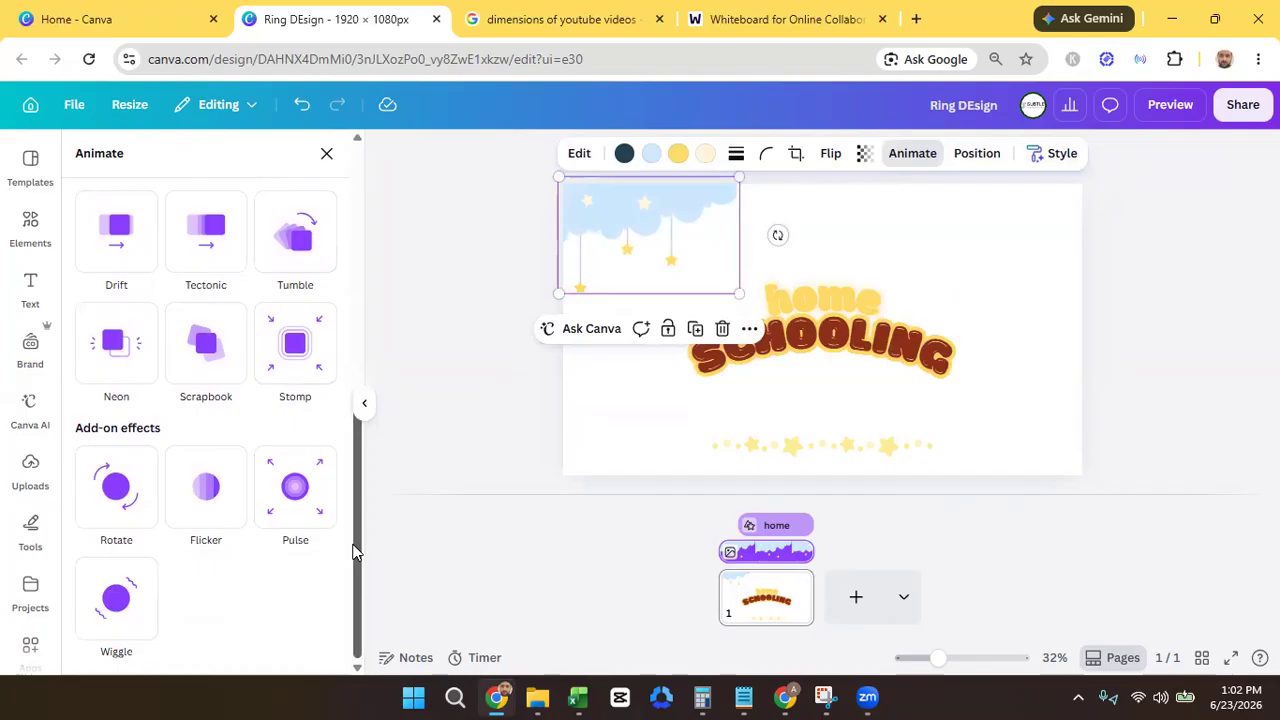
left_click(117, 240)
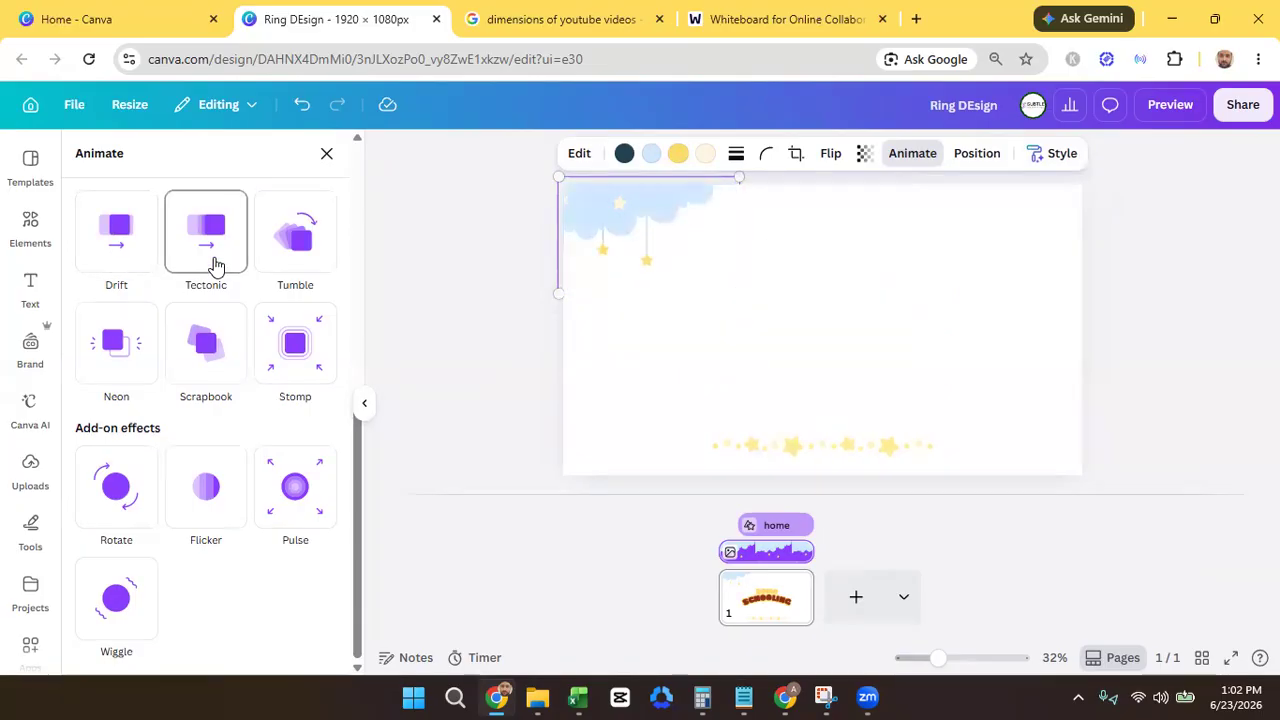
left_click(268, 265)
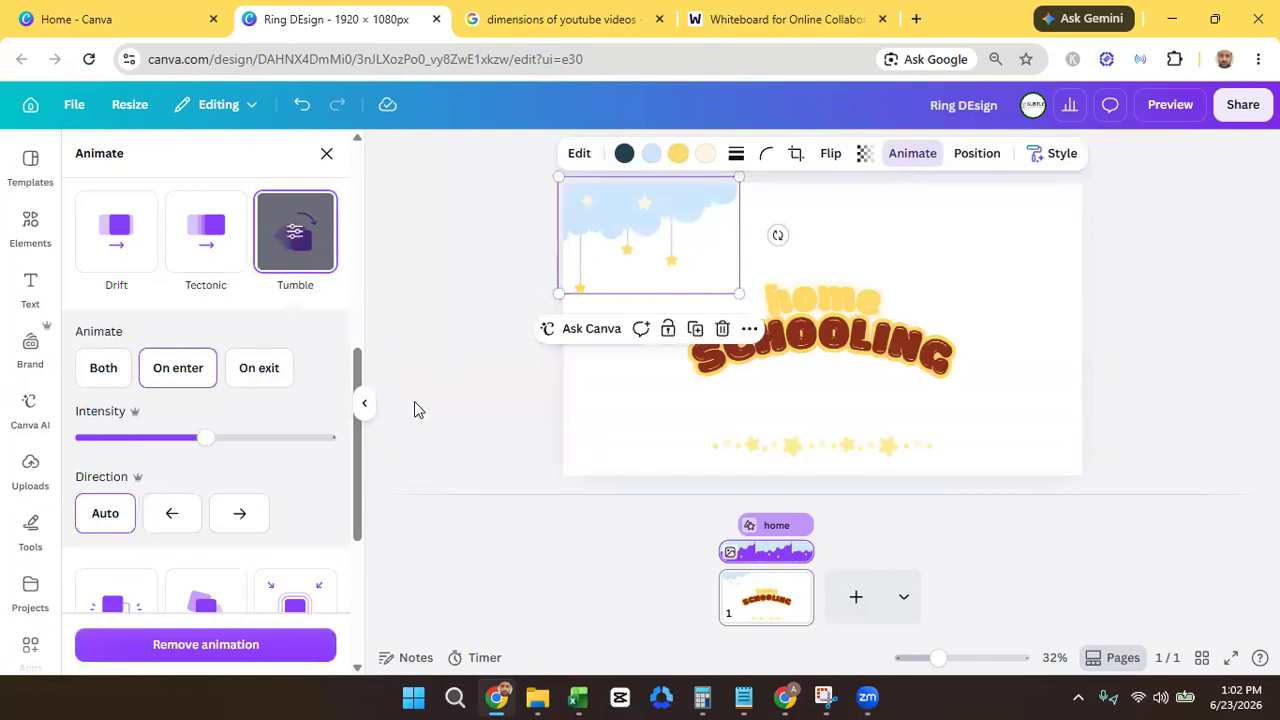
left_click(185, 366)
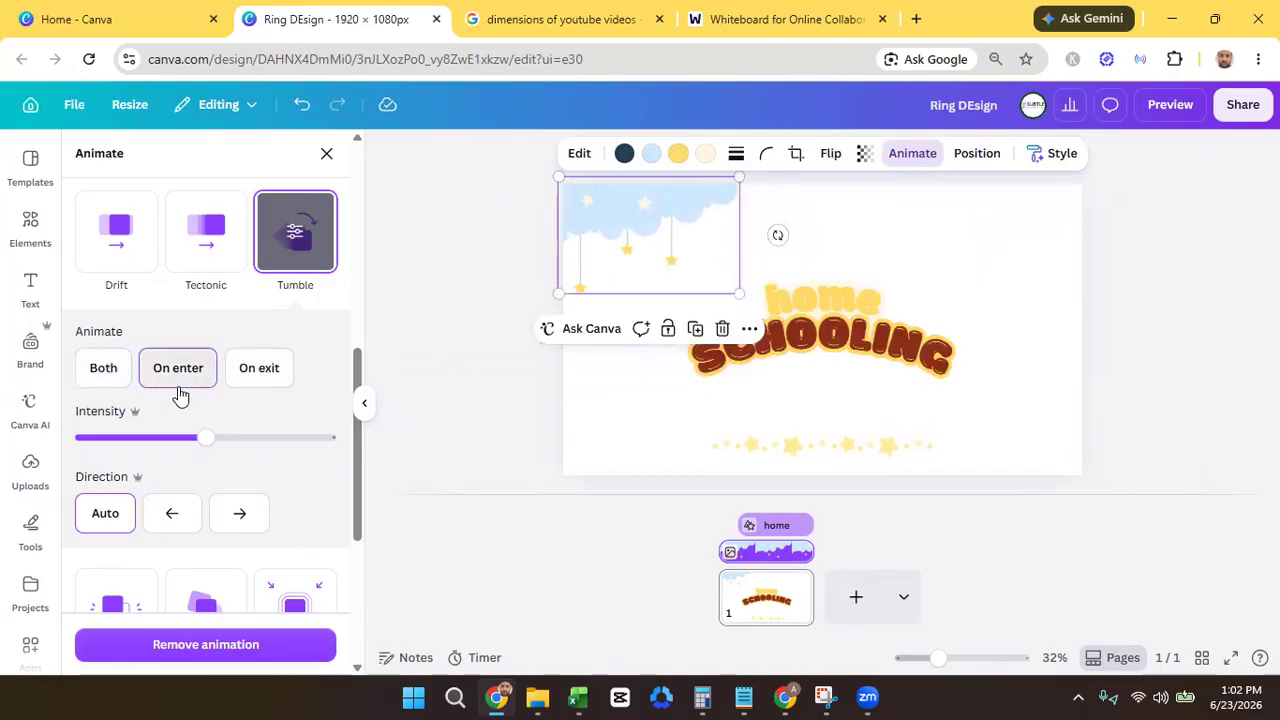
- Try low and medium intensities for the graphic's Tumble animation and set the intensity to maximum
scroll(358, 400, "down", 1)
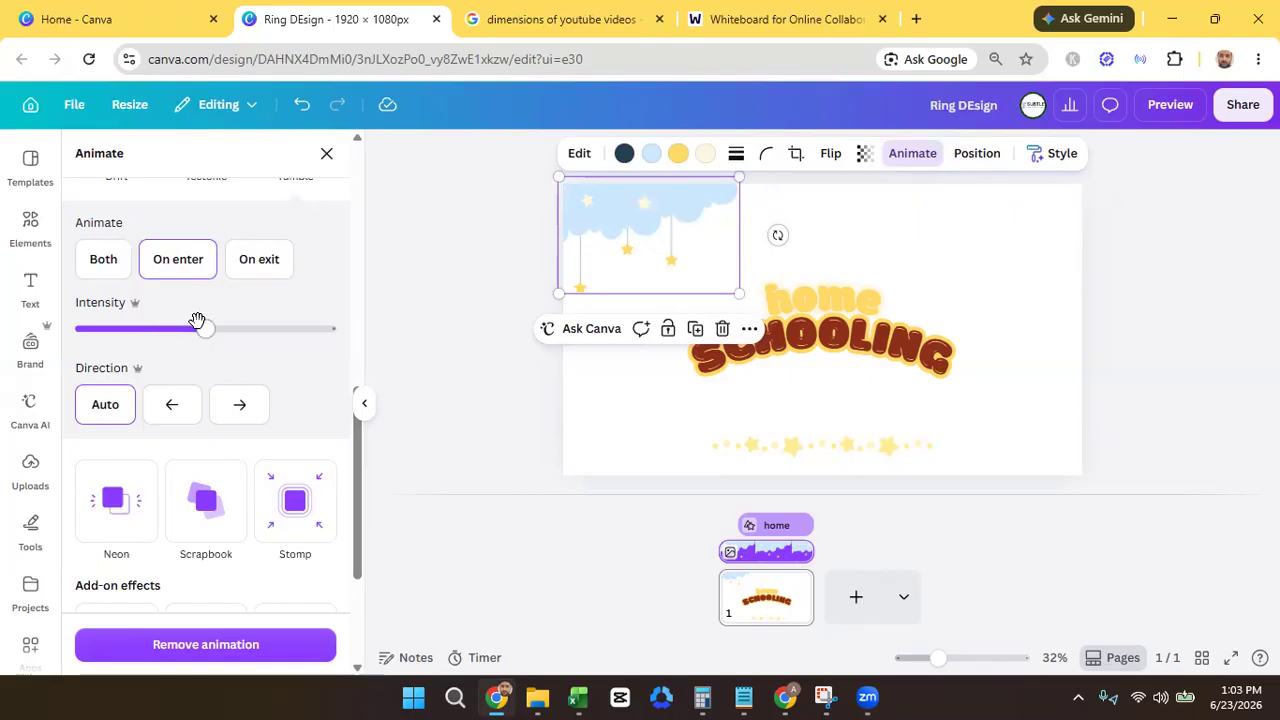
left_click_drag(242, 335, 315, 343)
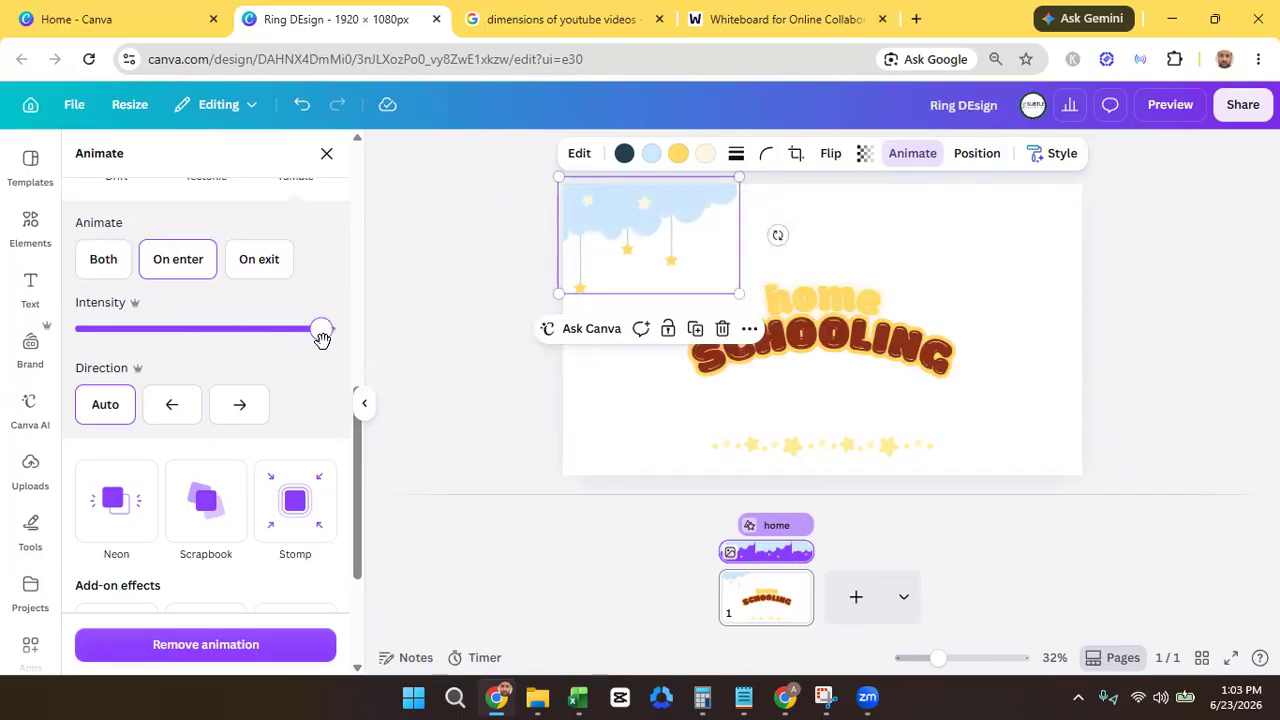
left_click(95, 328)
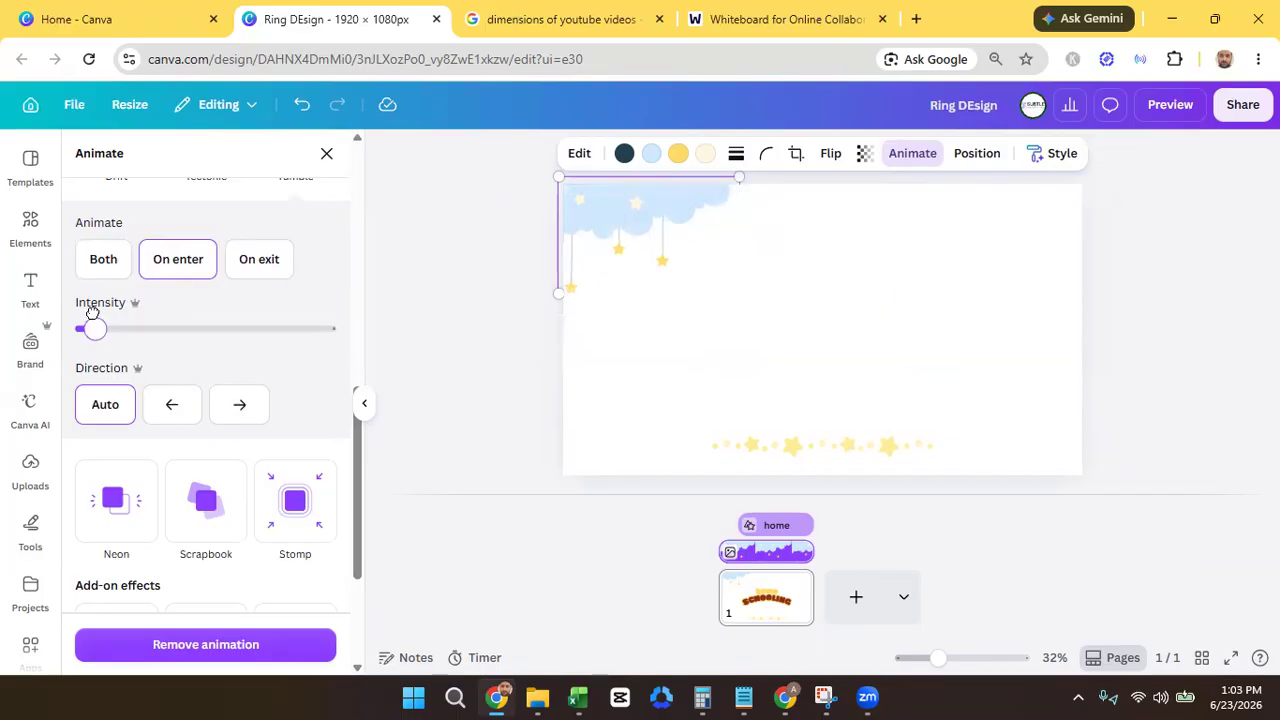
mouse_move(95, 328)
left_mouse_down()
mouse_move(272, 322)
mouse_move(78, 330)
left_mouse_up()
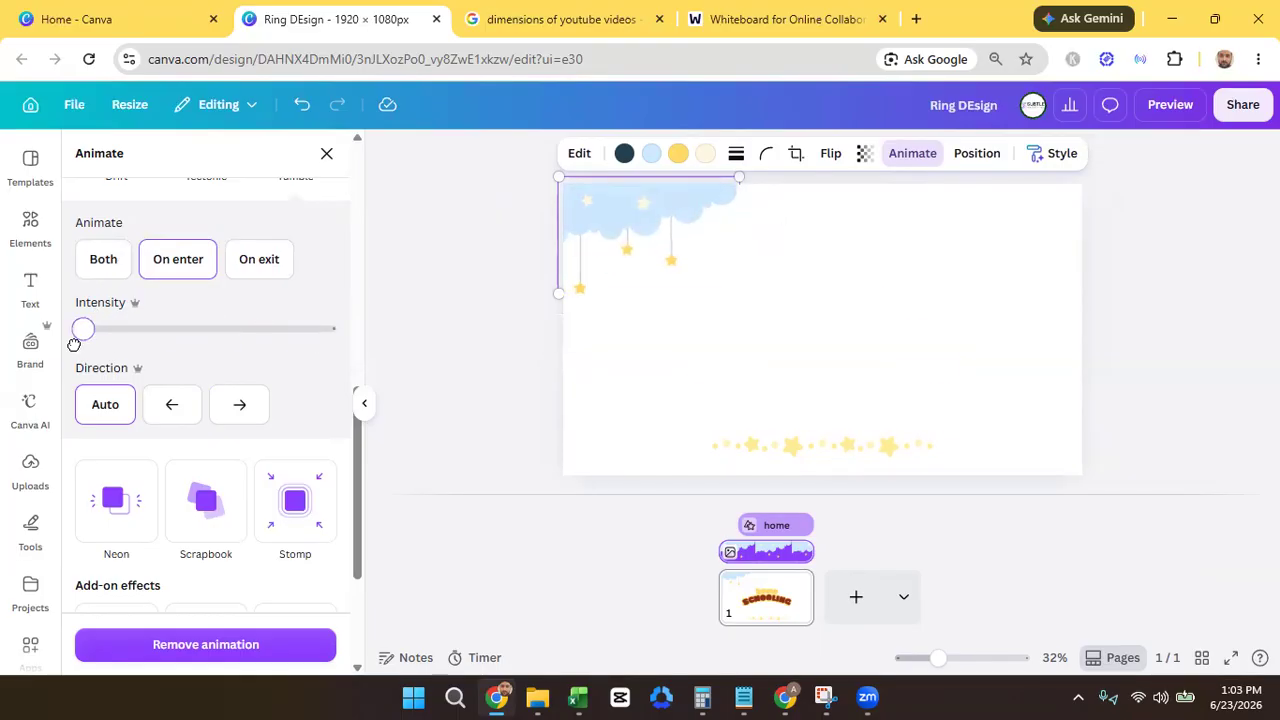
left_click(172, 328)
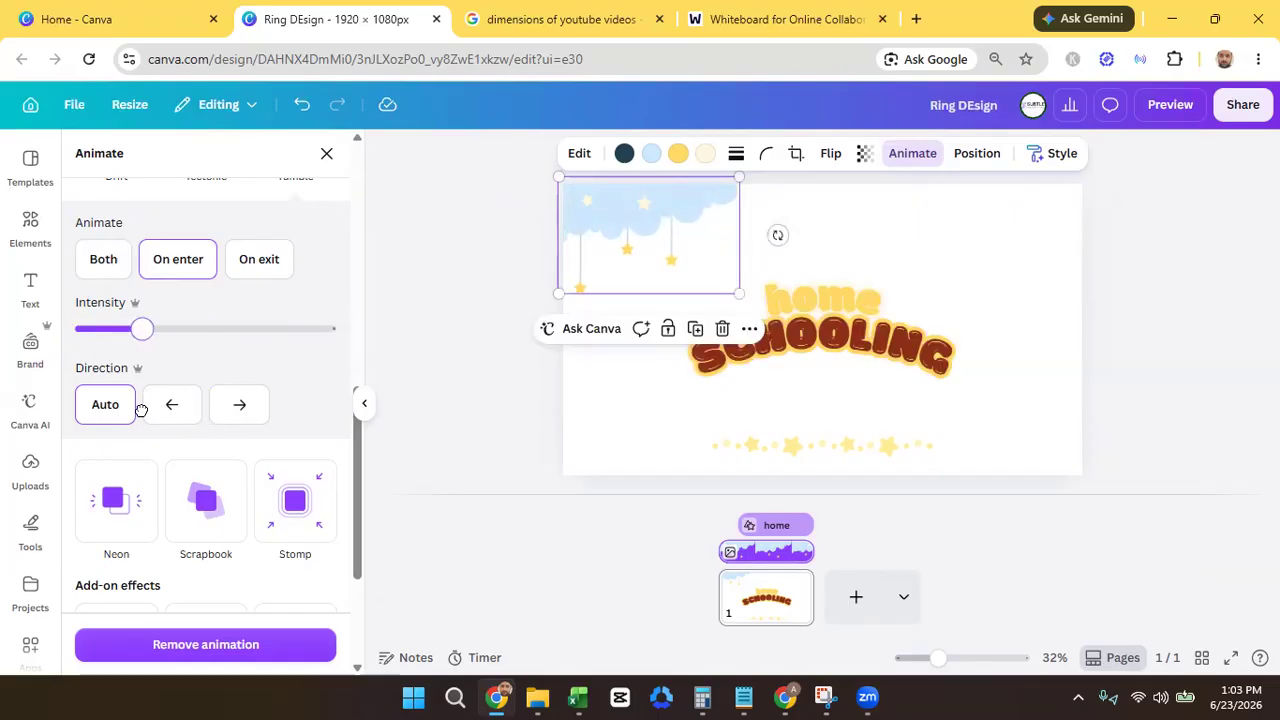
left_click(177, 324)
left_click_drag(176, 320, 162, 280)
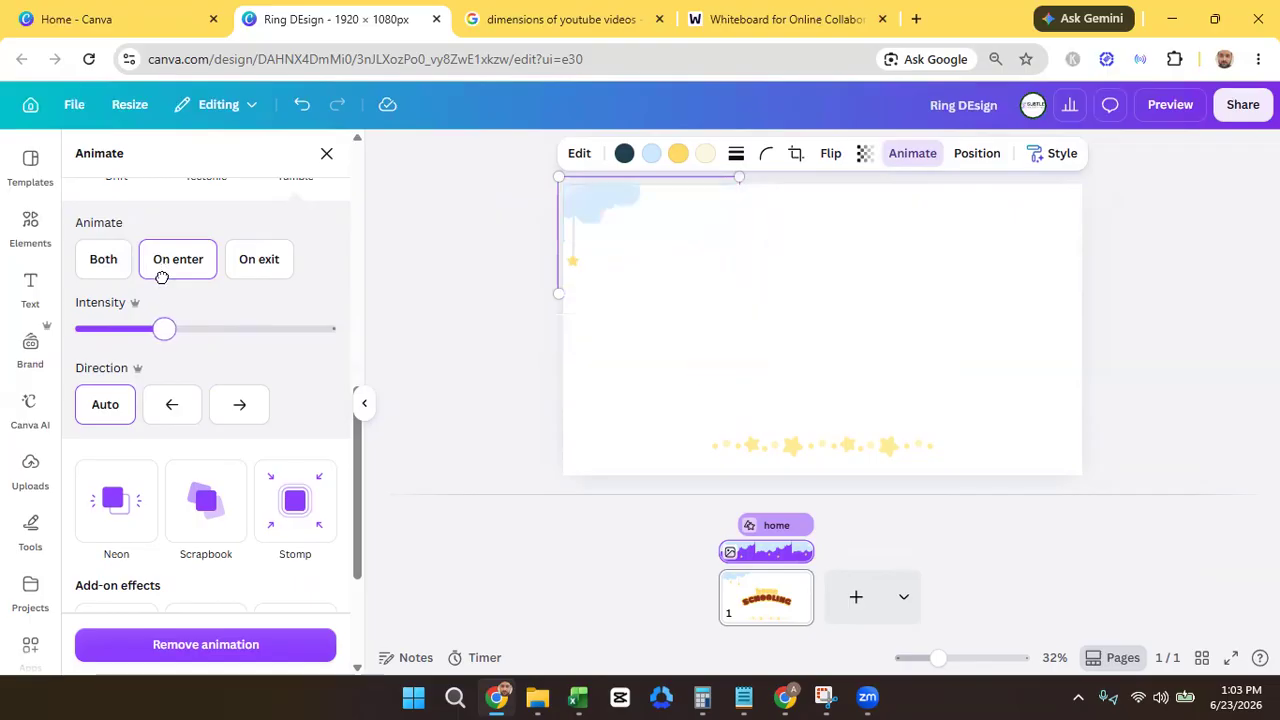
left_click(220, 328)
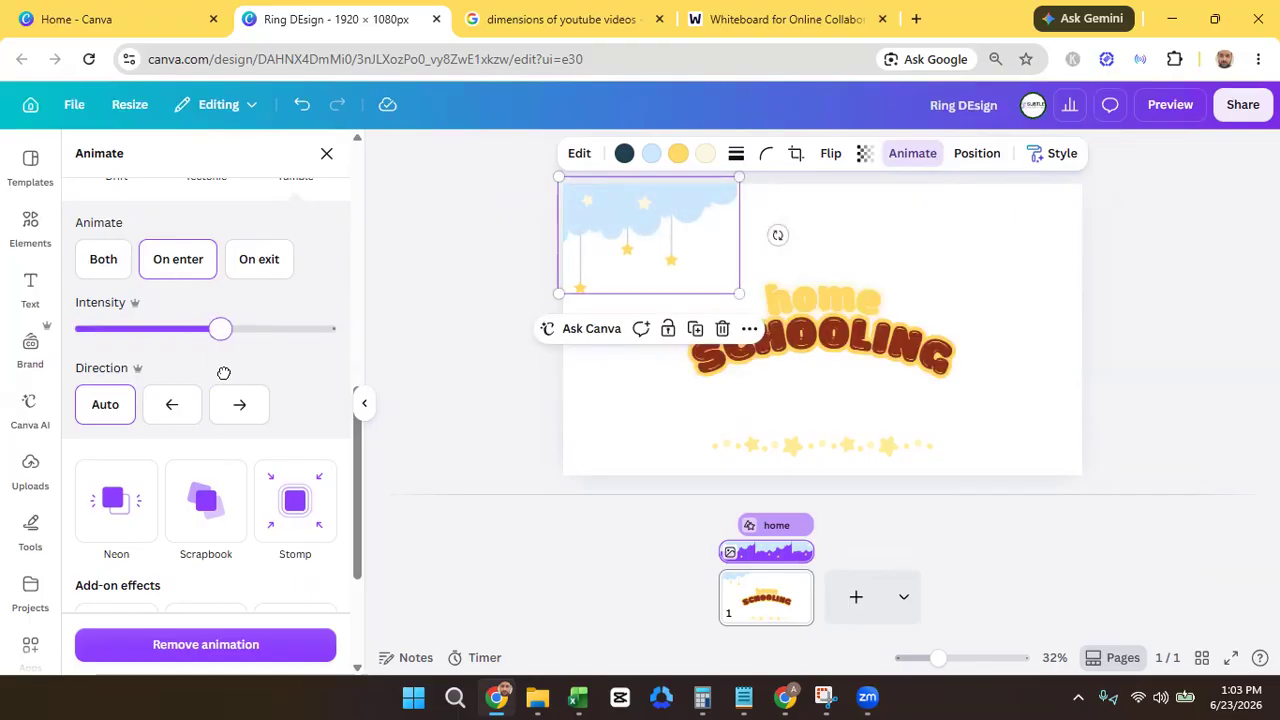
left_click_drag(222, 328, 333, 328)
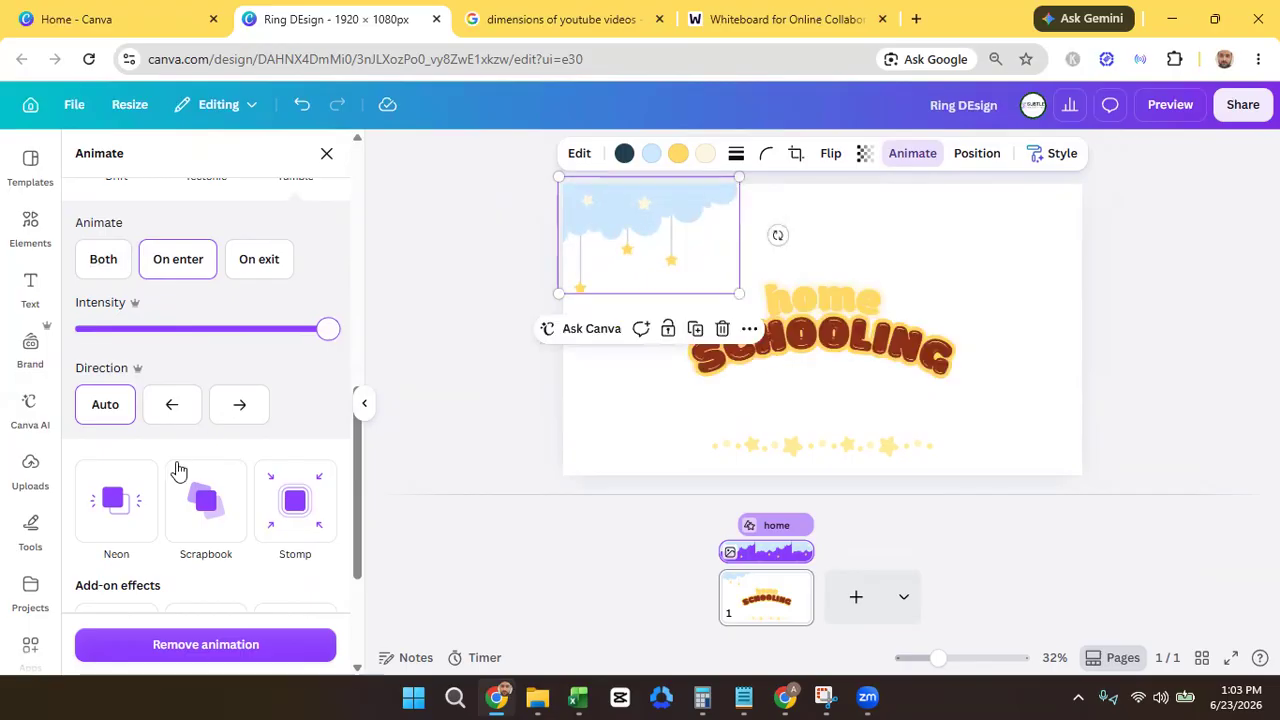
- Try the leftward and rightward directions for the Tumble animation and return the direction to Auto
left_click(189, 405)
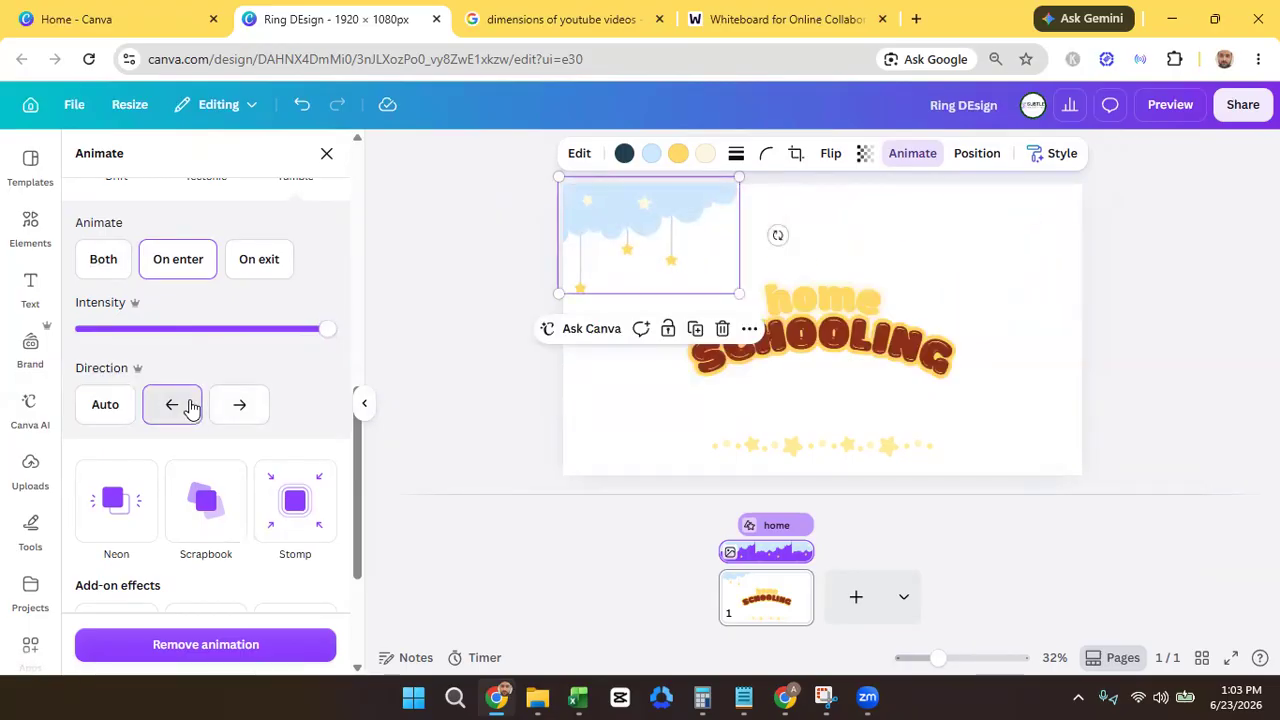
left_click(236, 408)
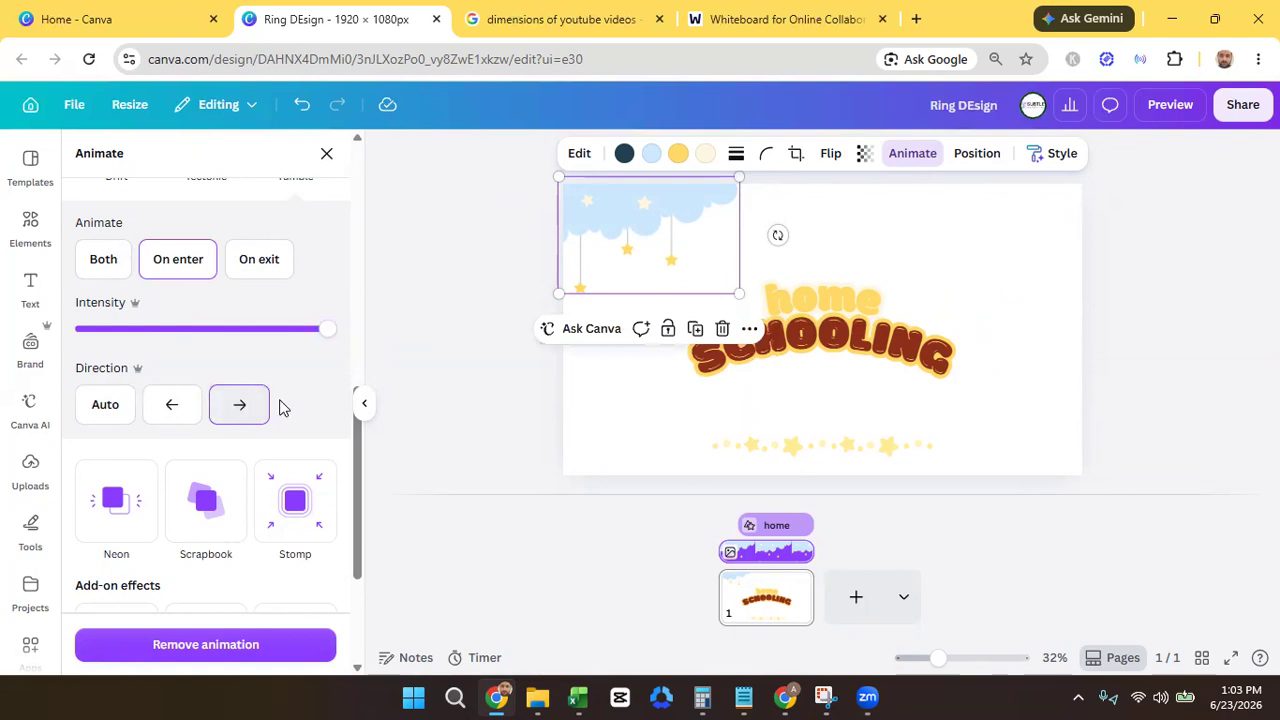
left_click(104, 404)
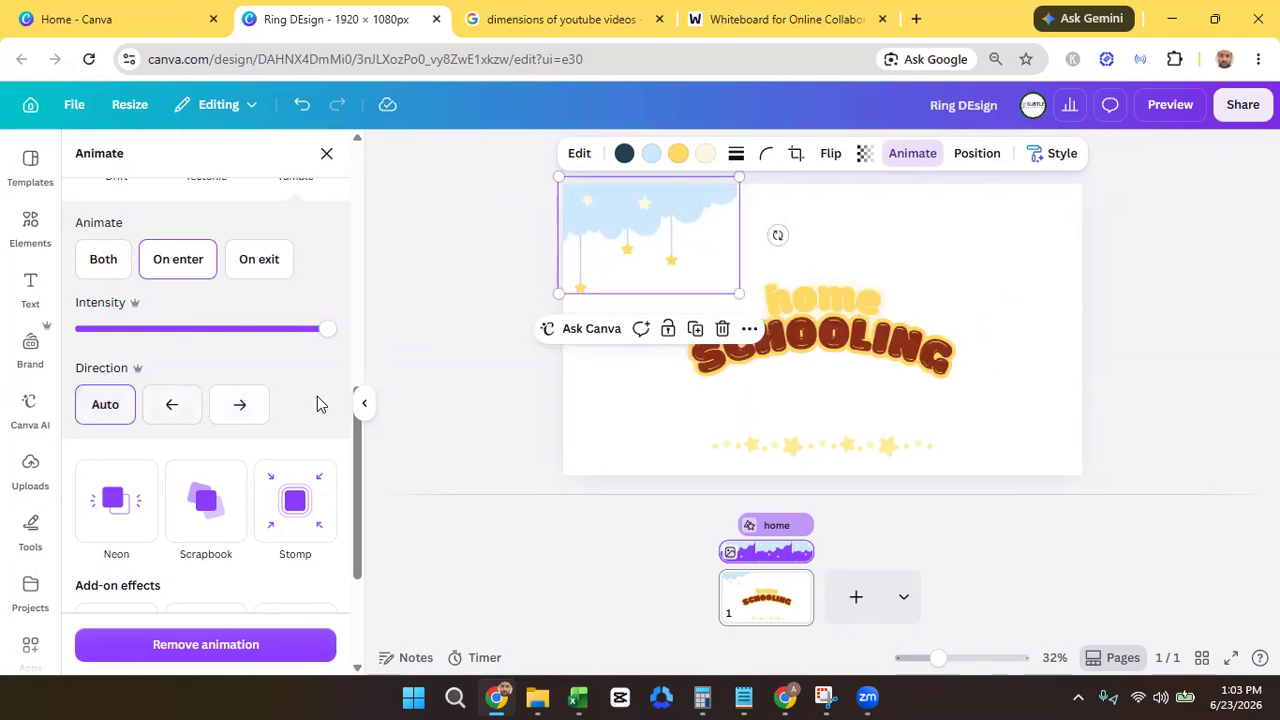
scroll(354, 500, "down", 3)
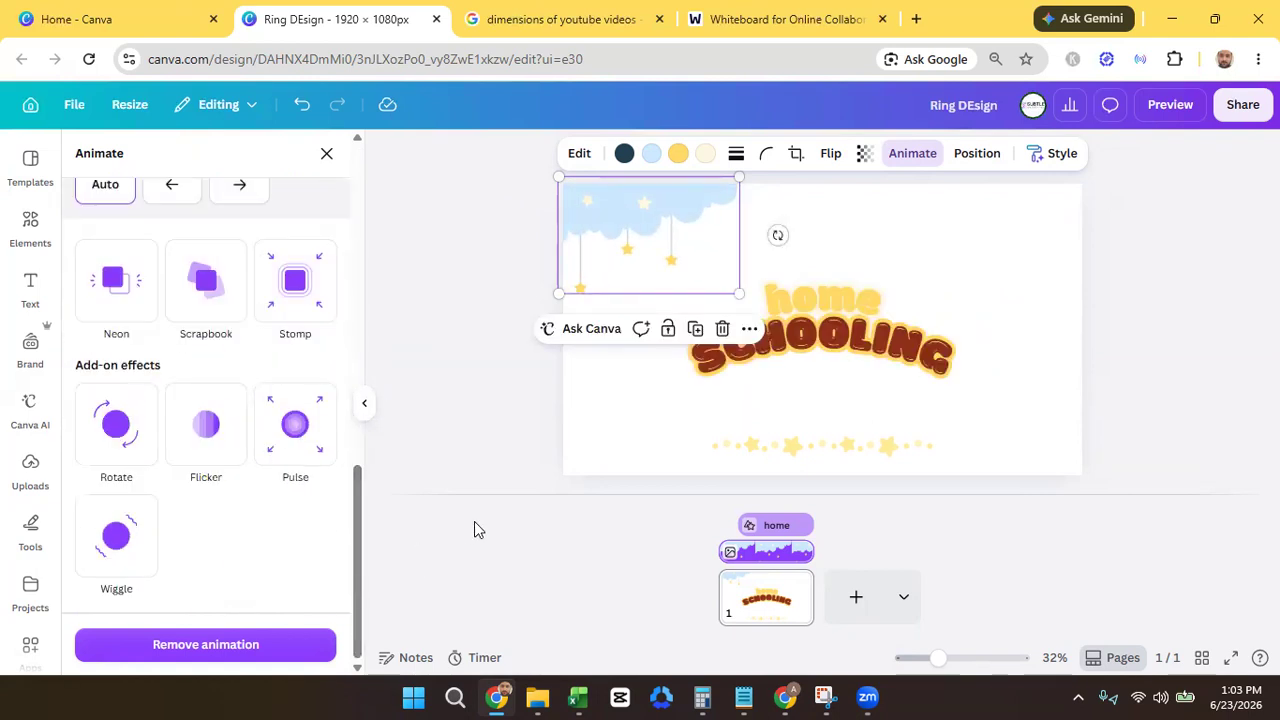
- Deselect the cloud-and-stars graphic, preview the page with its Tumble animation and close the preview
left_click(474, 521)
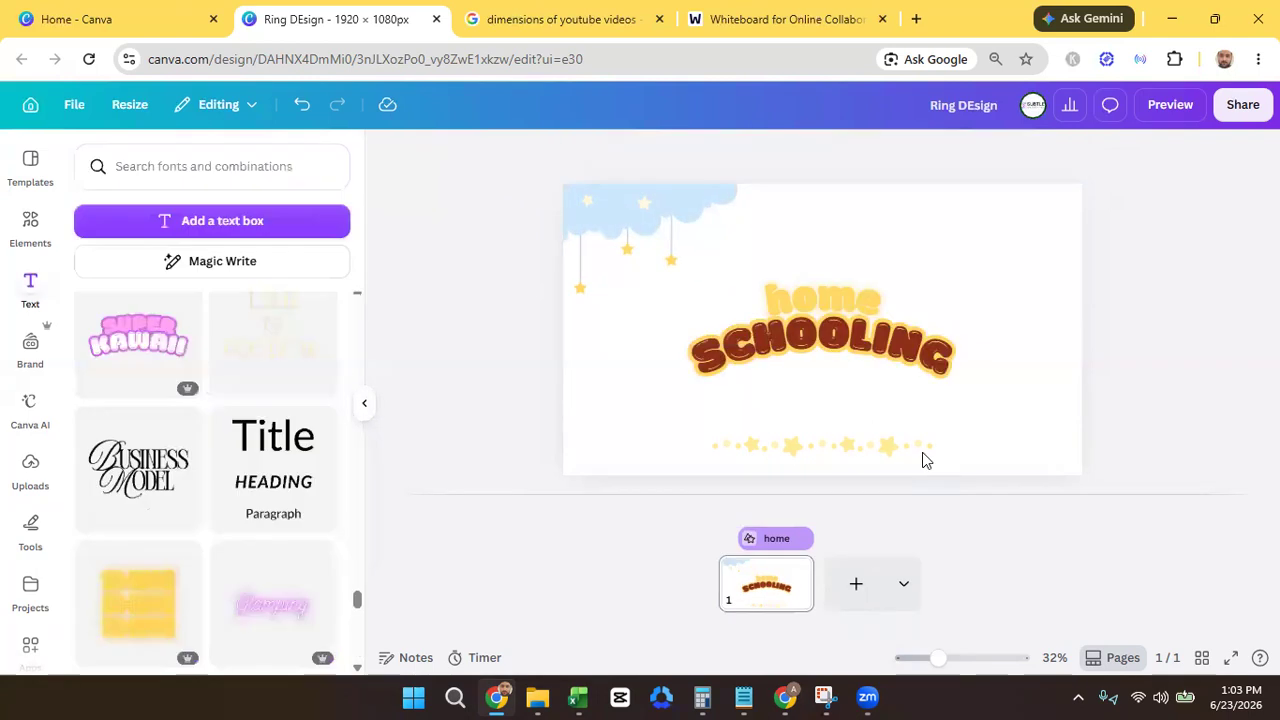
left_click(1183, 112)
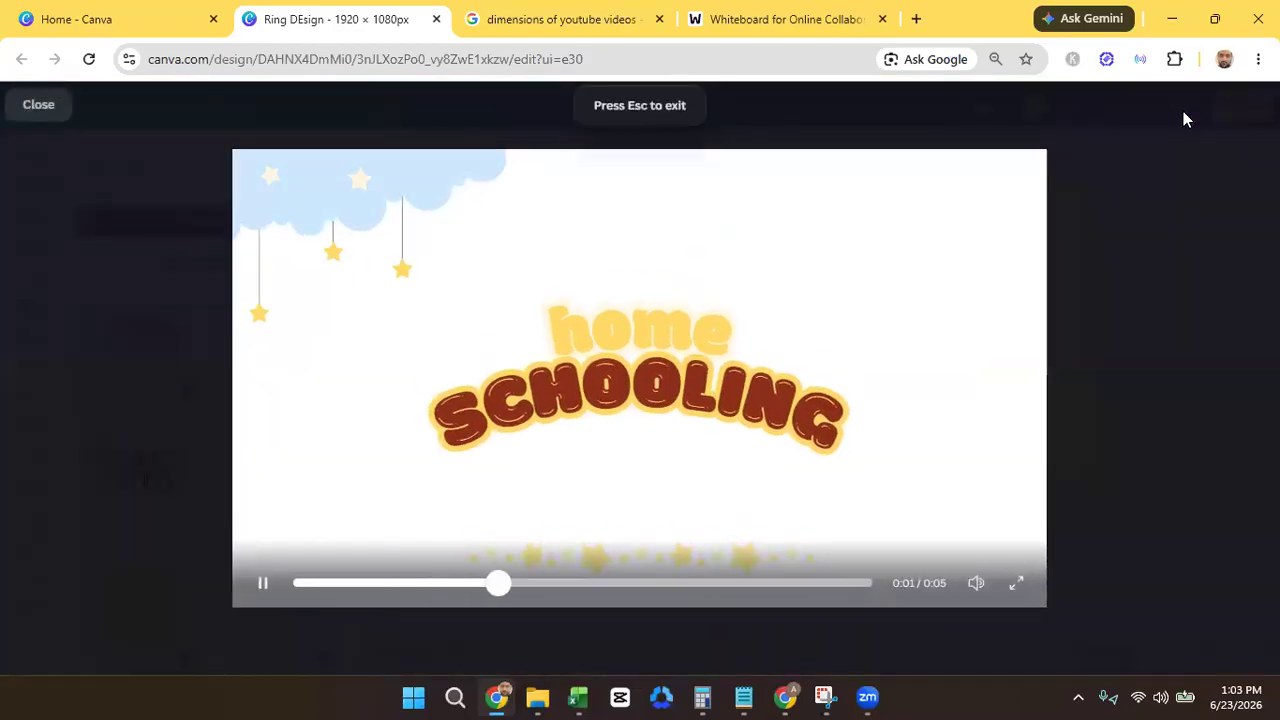
left_click(38, 106)
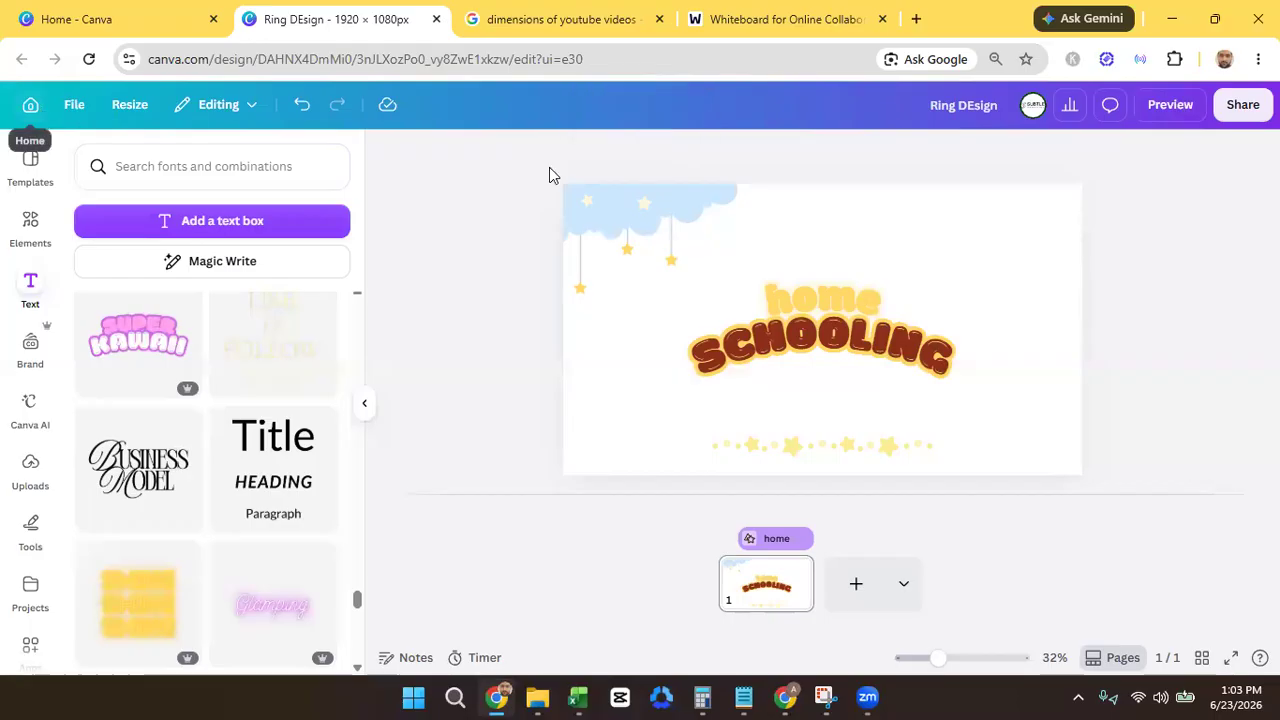
- Set the page's timing to 10 seconds
left_click(829, 246)
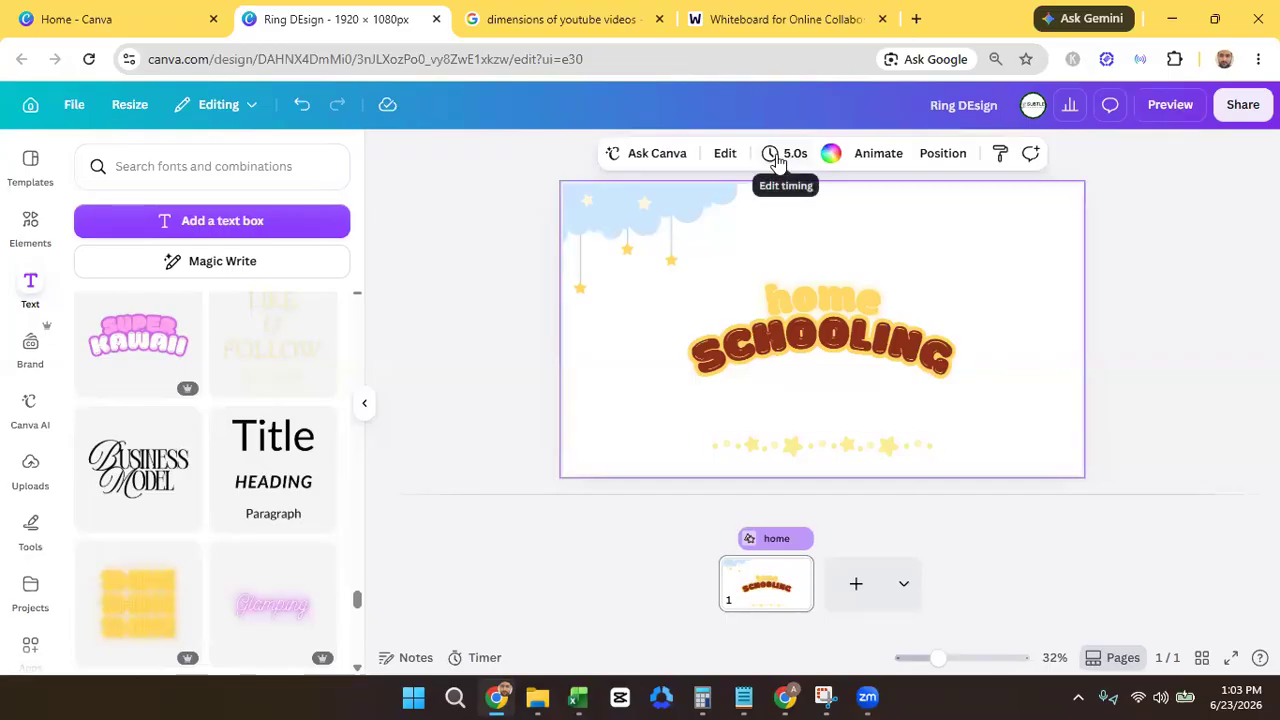
left_click(1112, 478)
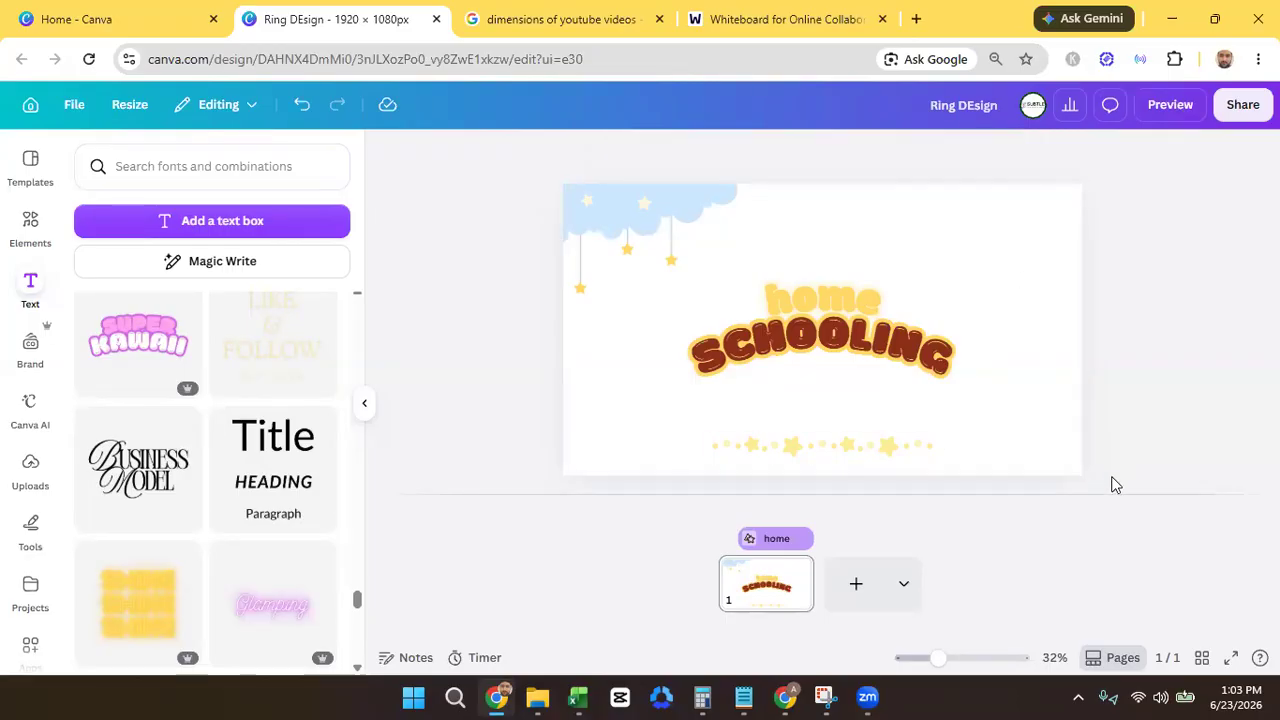
left_click(1030, 379)
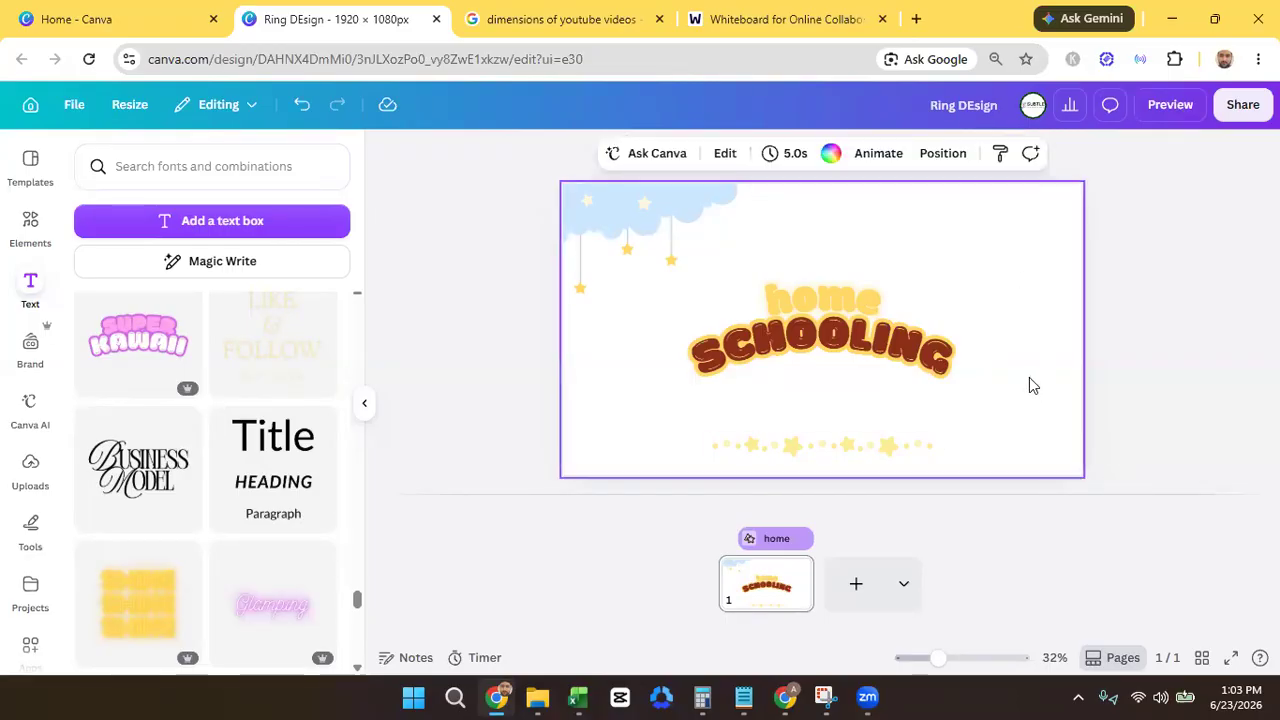
left_click(775, 158)
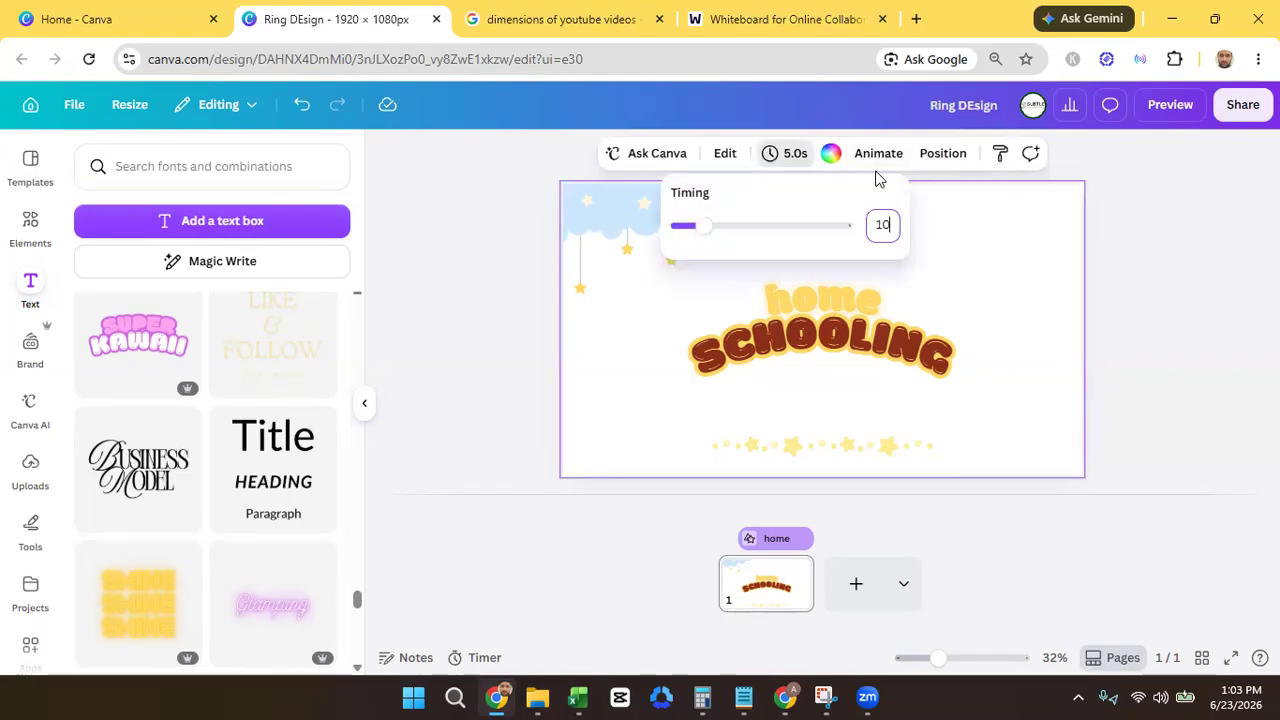
key("Return")
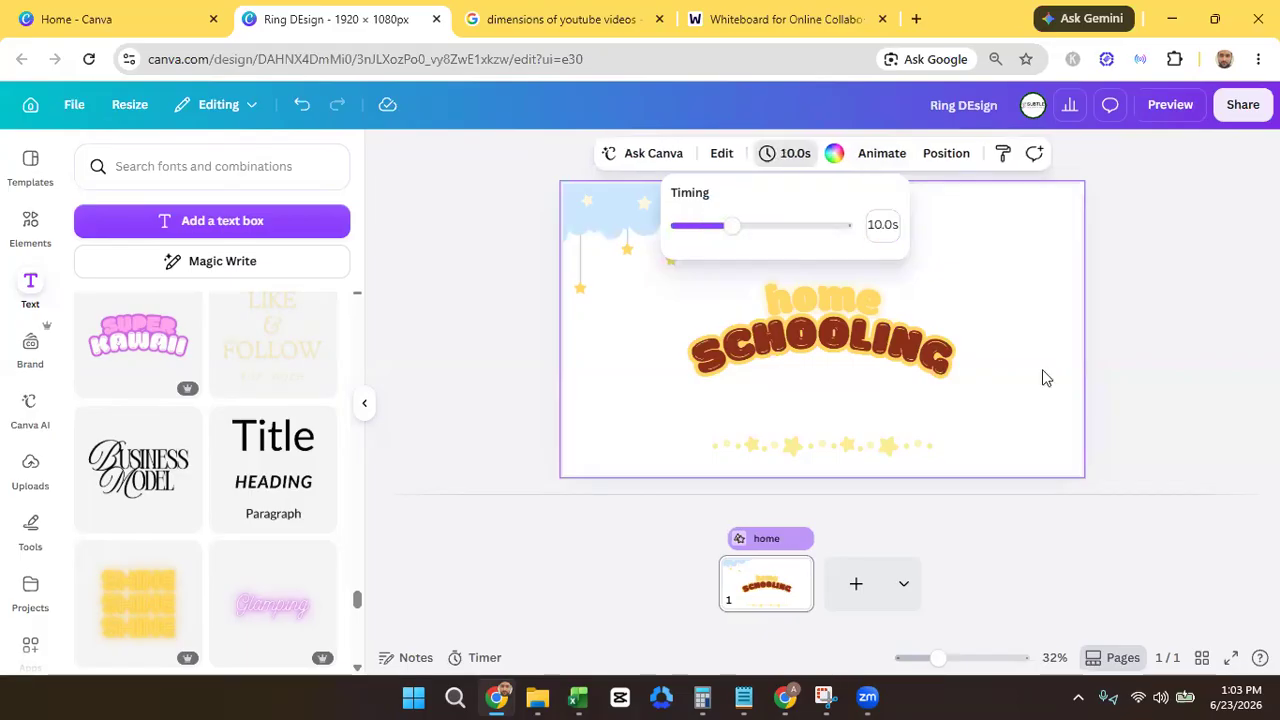
- Preview the lengthened page and expand the preview to full screen
left_click(1170, 106)
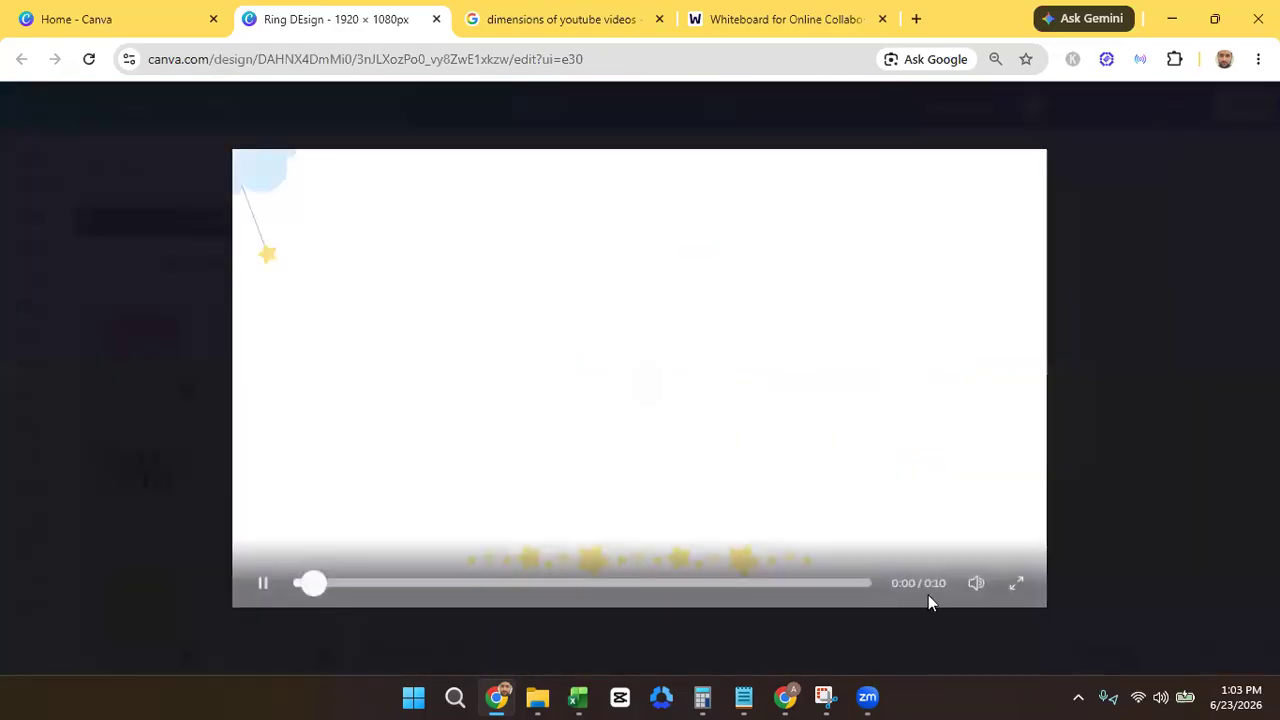
left_click(1013, 588)
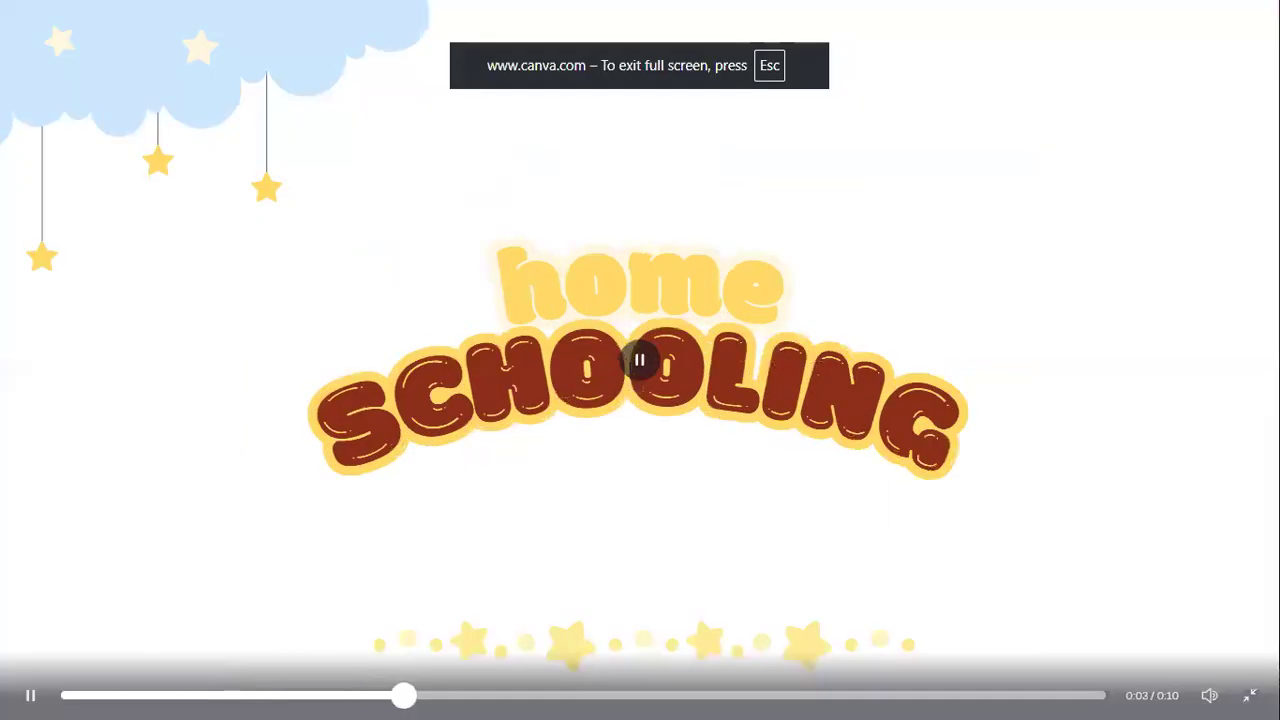
- Exit the full-screen preview, close it and set the page's timing to 2 seconds
left_click(1249, 695)
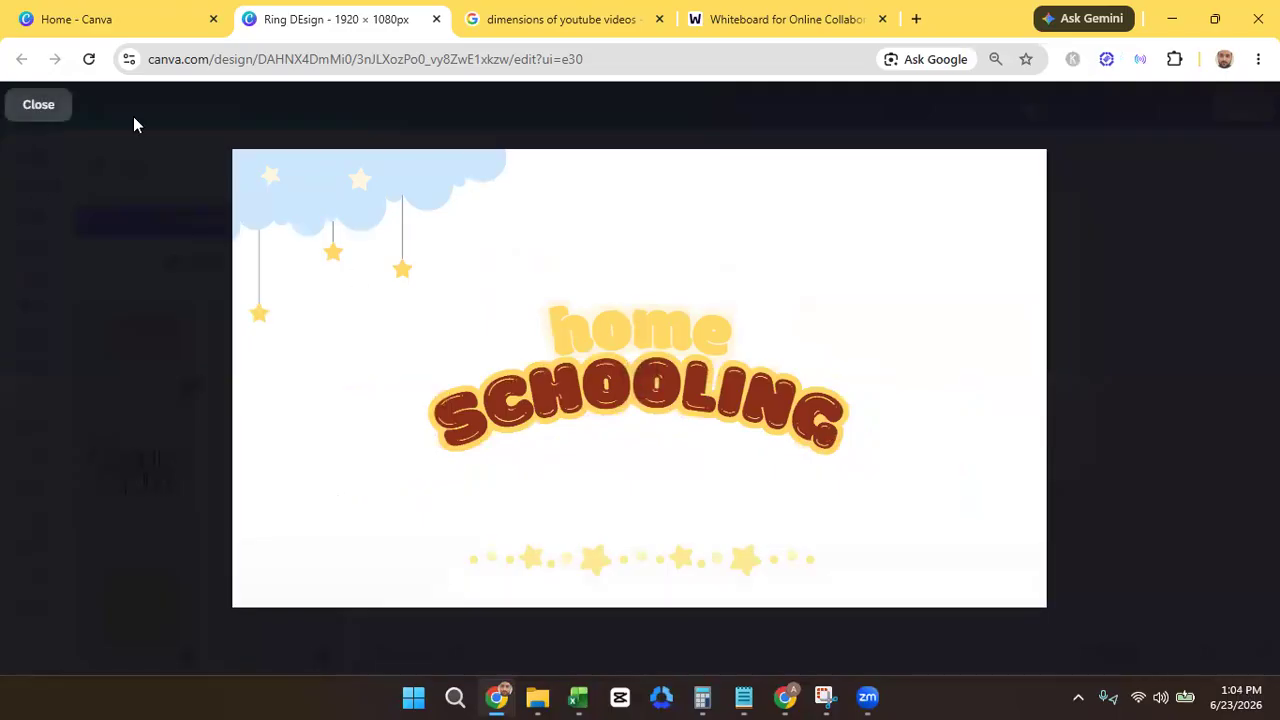
left_click(38, 104)
left_click(893, 226)
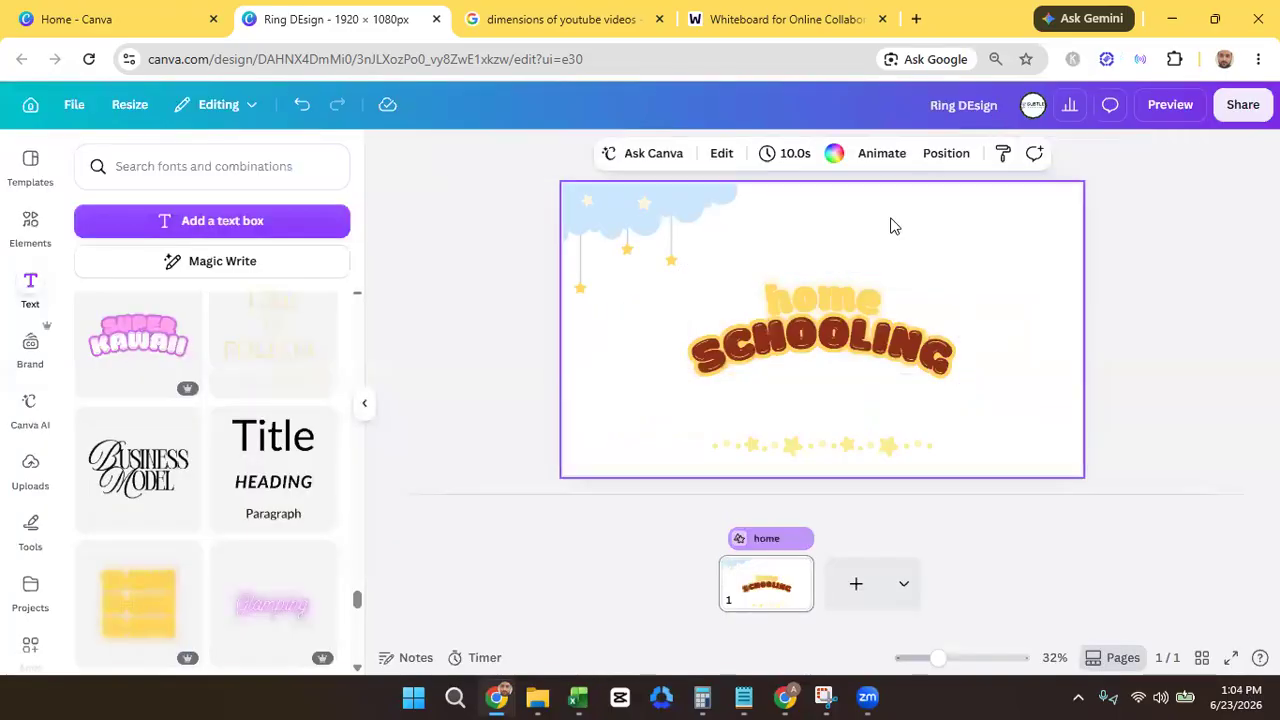
left_click(795, 155)
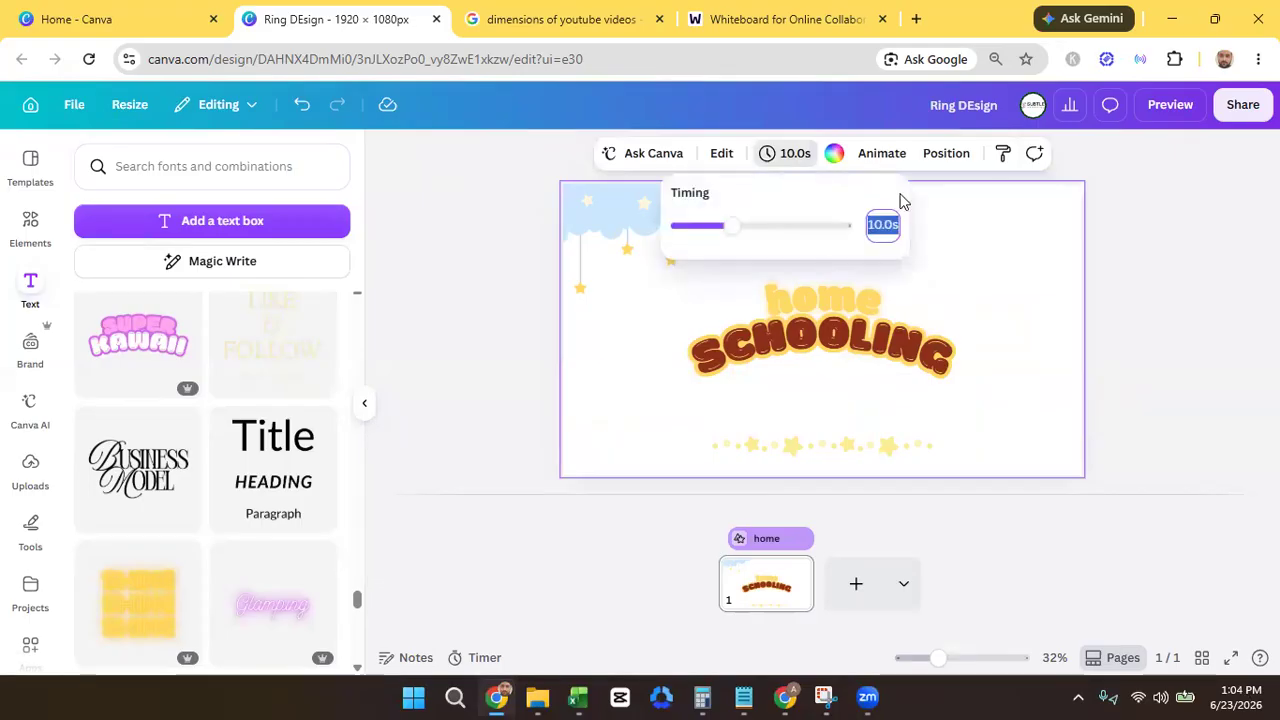
key("Return")
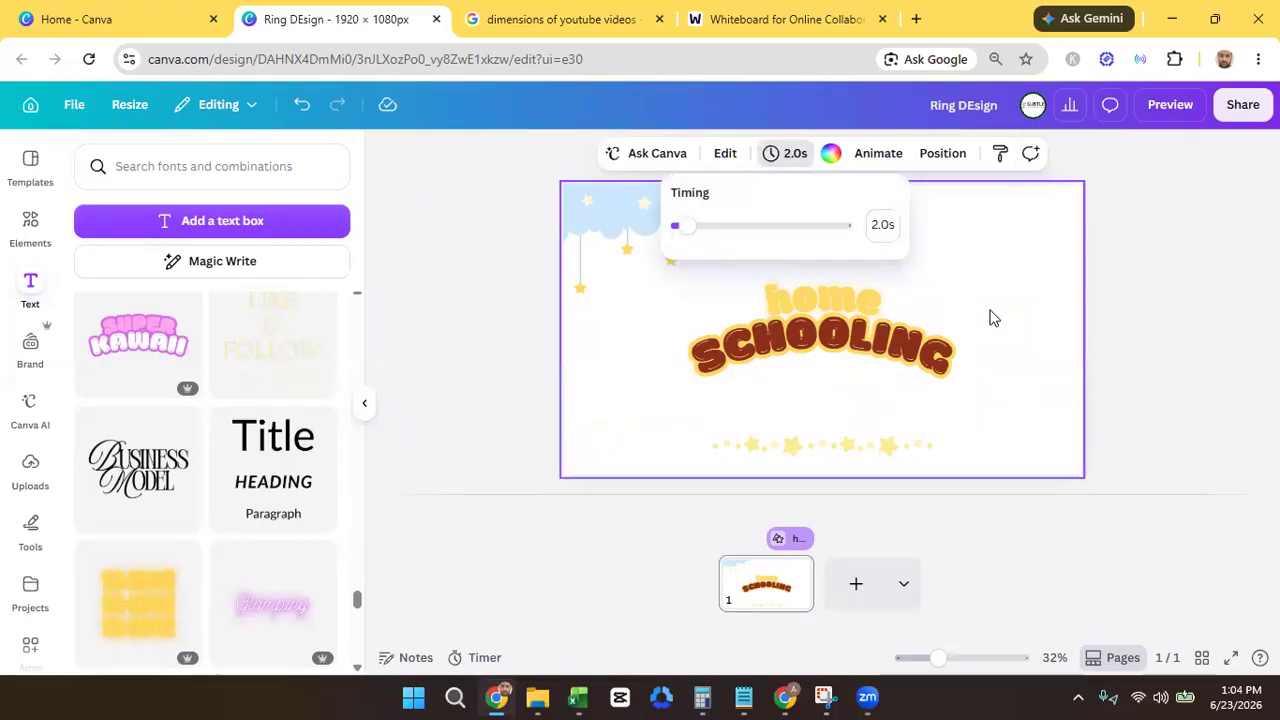
left_click(871, 471)
key("Escape")
- Preview the shortened page, close the preview and look over the options available for page 1
left_click(1181, 105)
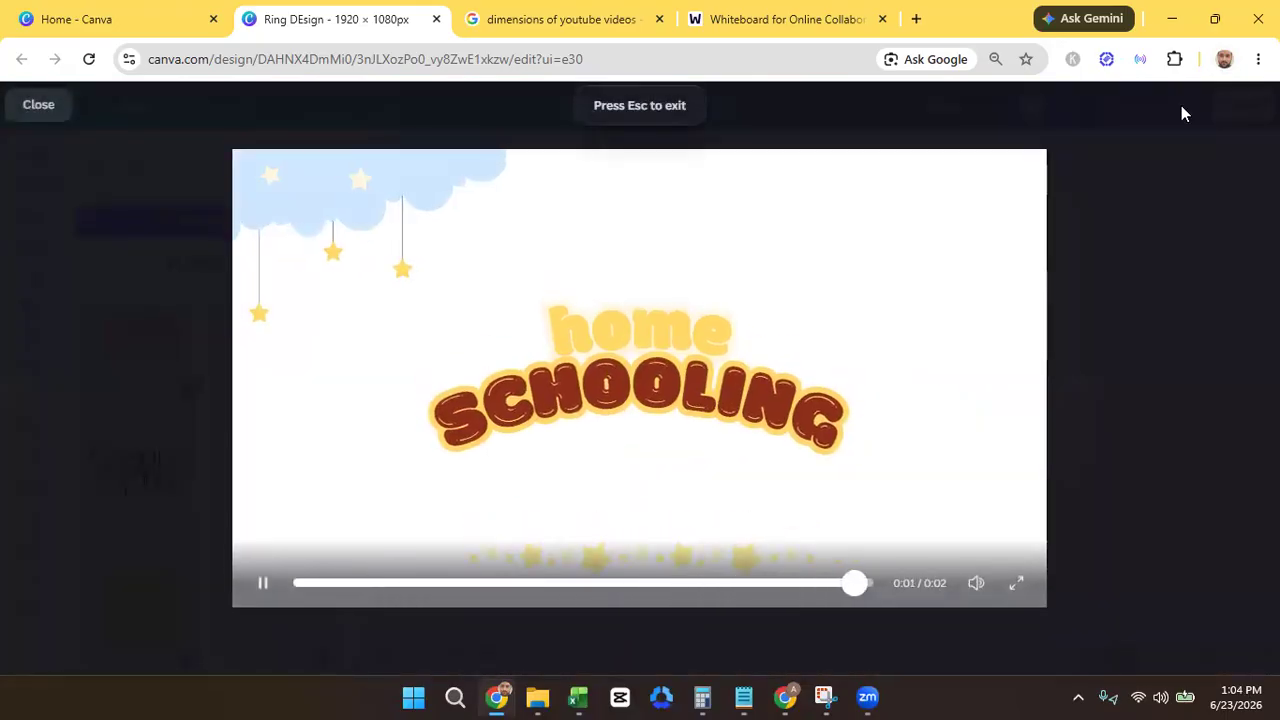
left_click(38, 124)
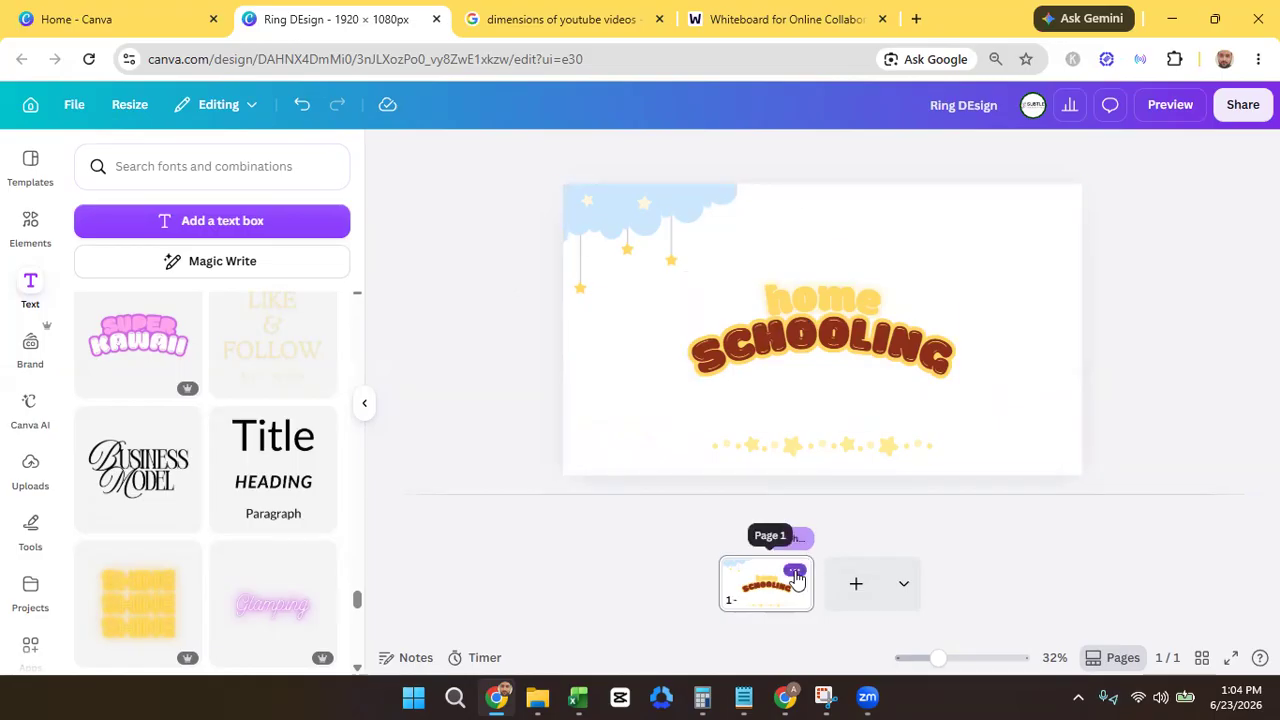
left_click(795, 573)
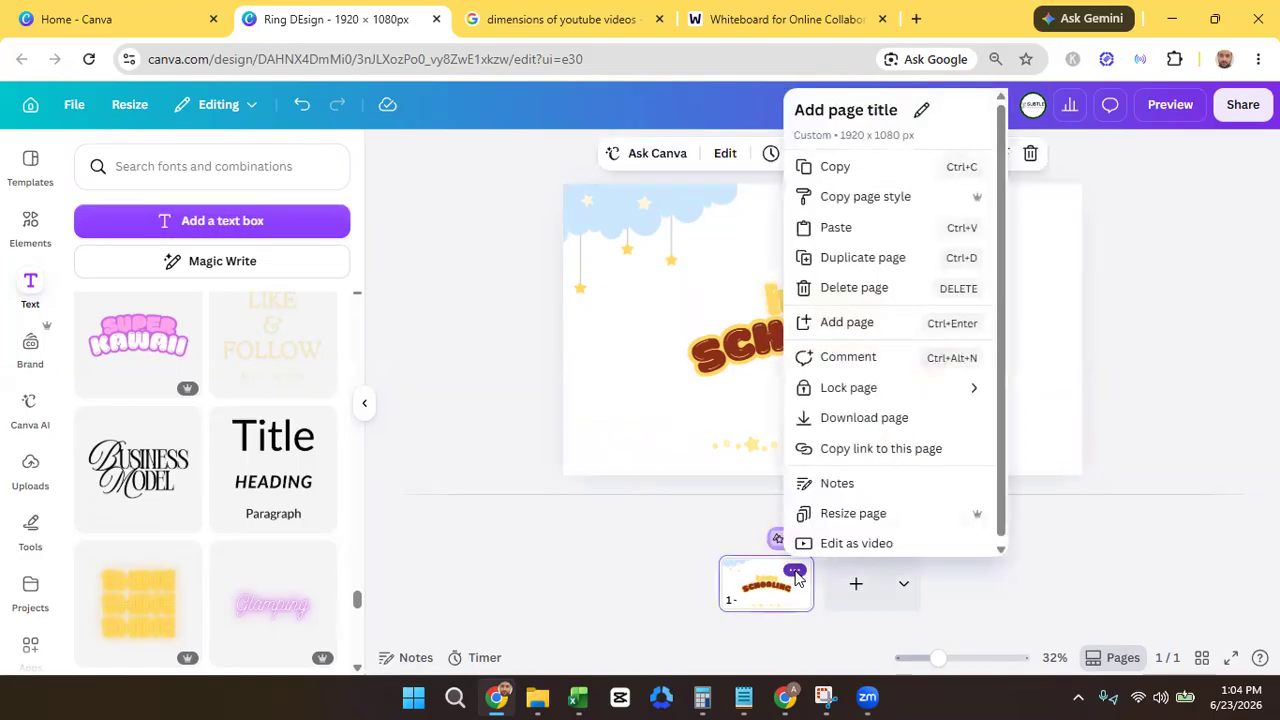
left_click(617, 403)
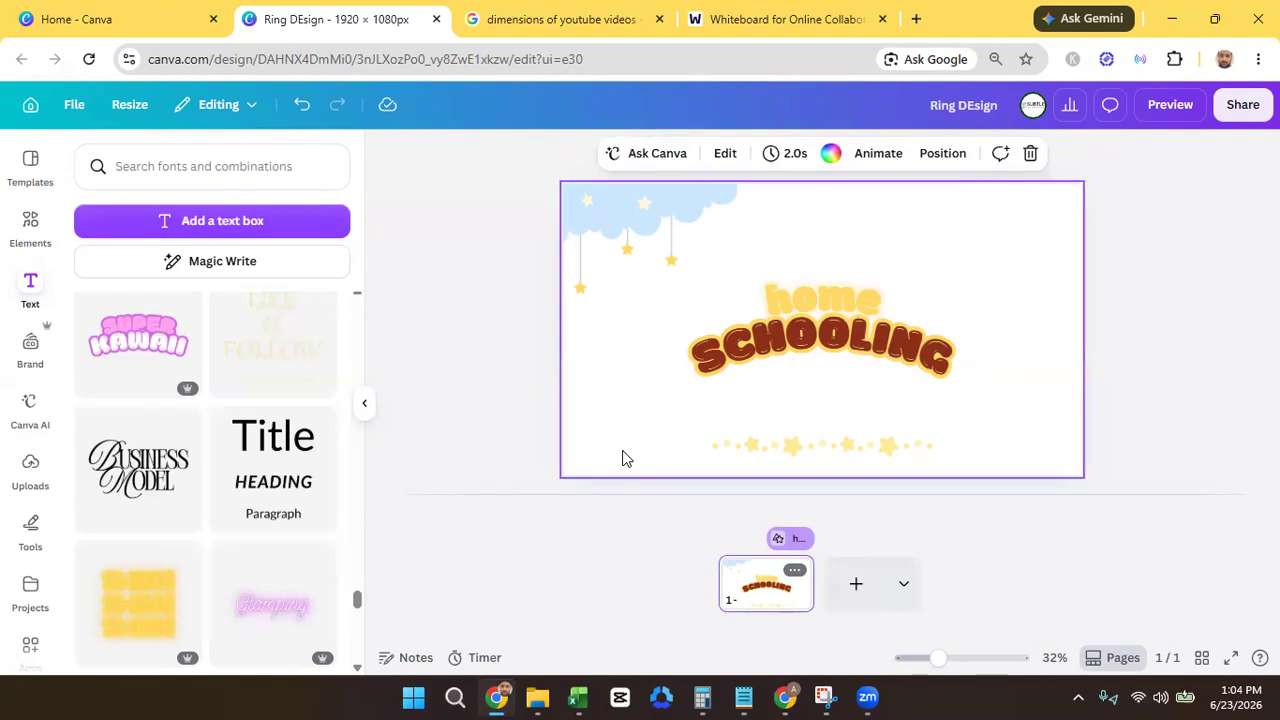
- Search the elements library for "cute bg" and restrict the results to graphics
left_click(30, 228)
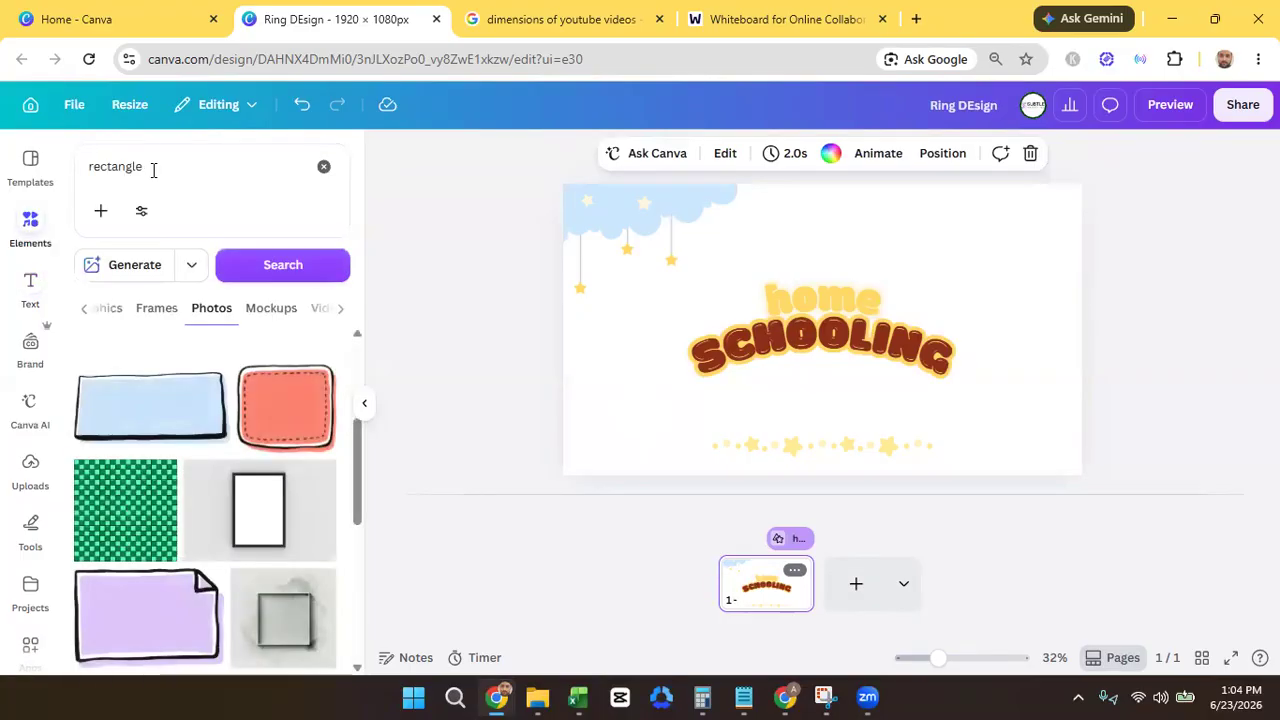
left_click(153, 169)
type("cutr")
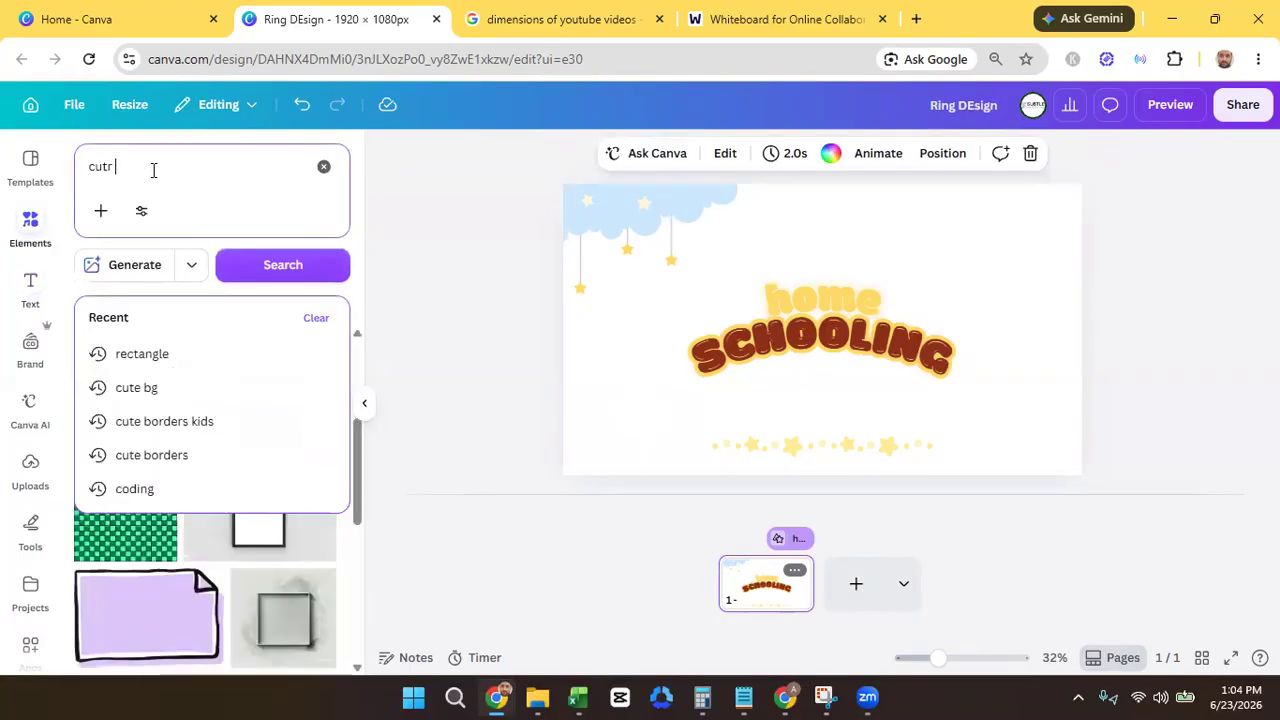
key("BackSpace")
type("e bg")
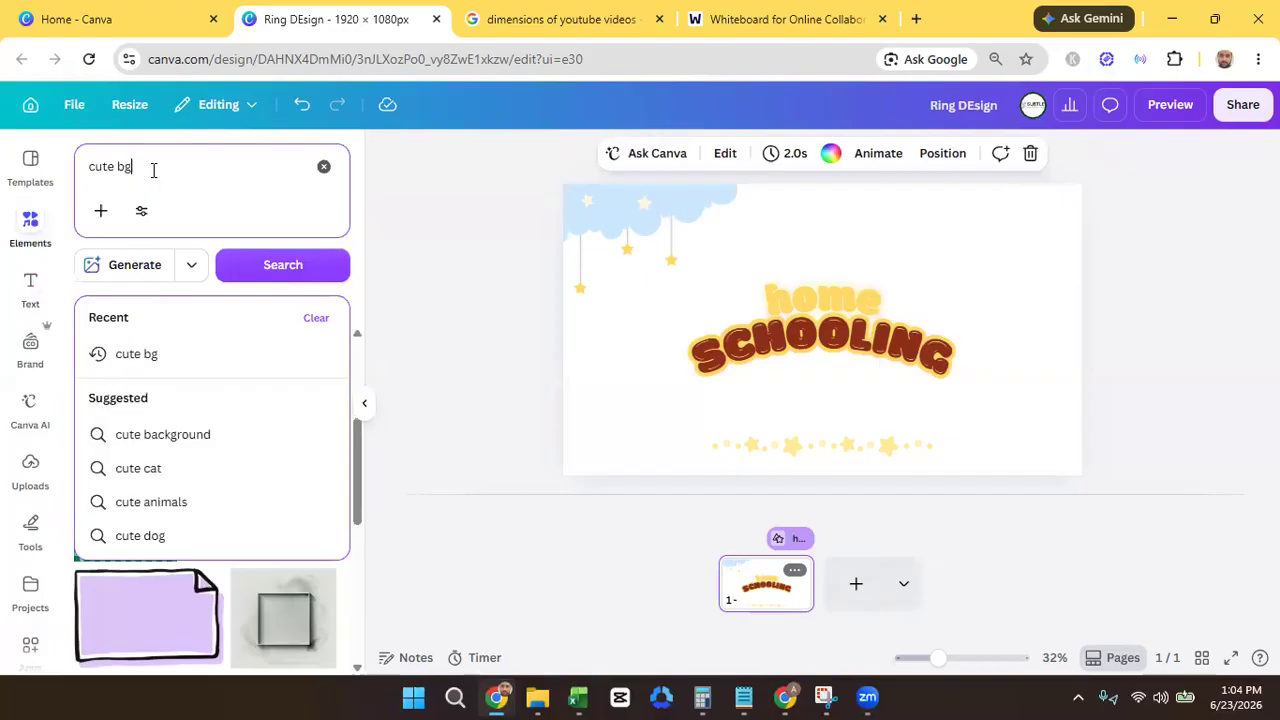
key("Return")
left_click(106, 309)
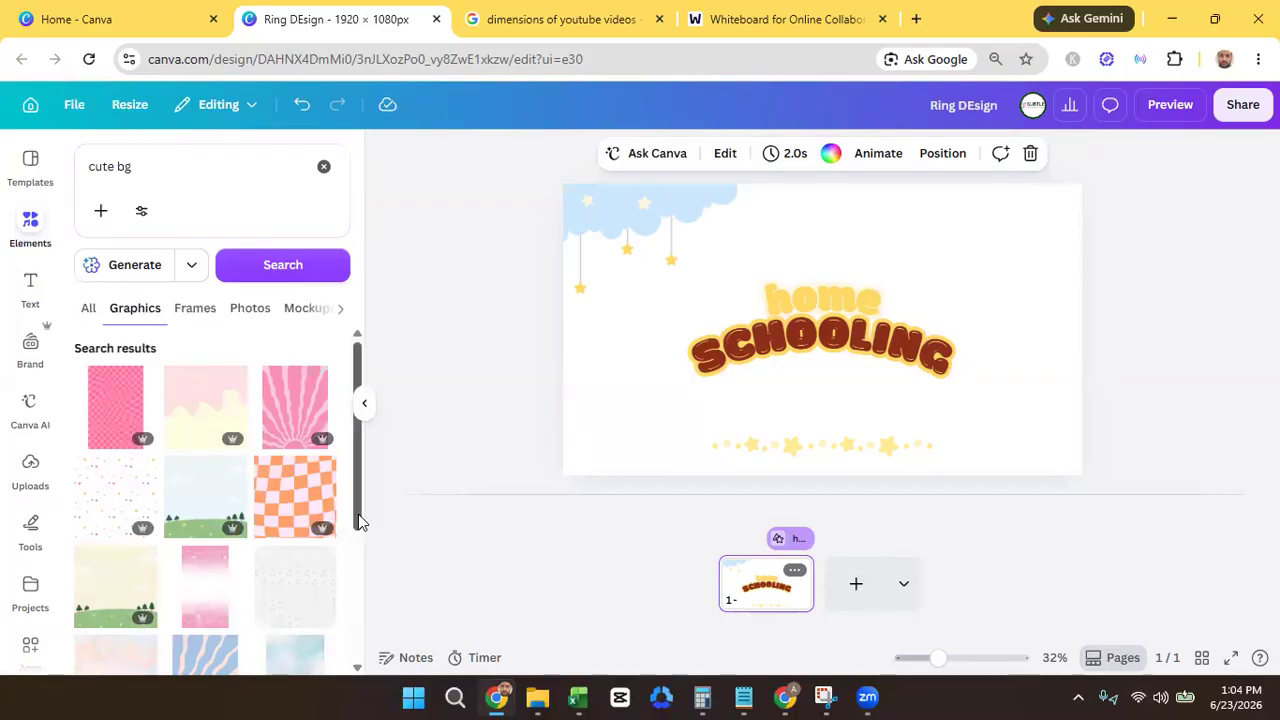
- Add the cream sky graphic with green hill and trees and set it as the page background
left_click_drag(360, 522, 358, 559)
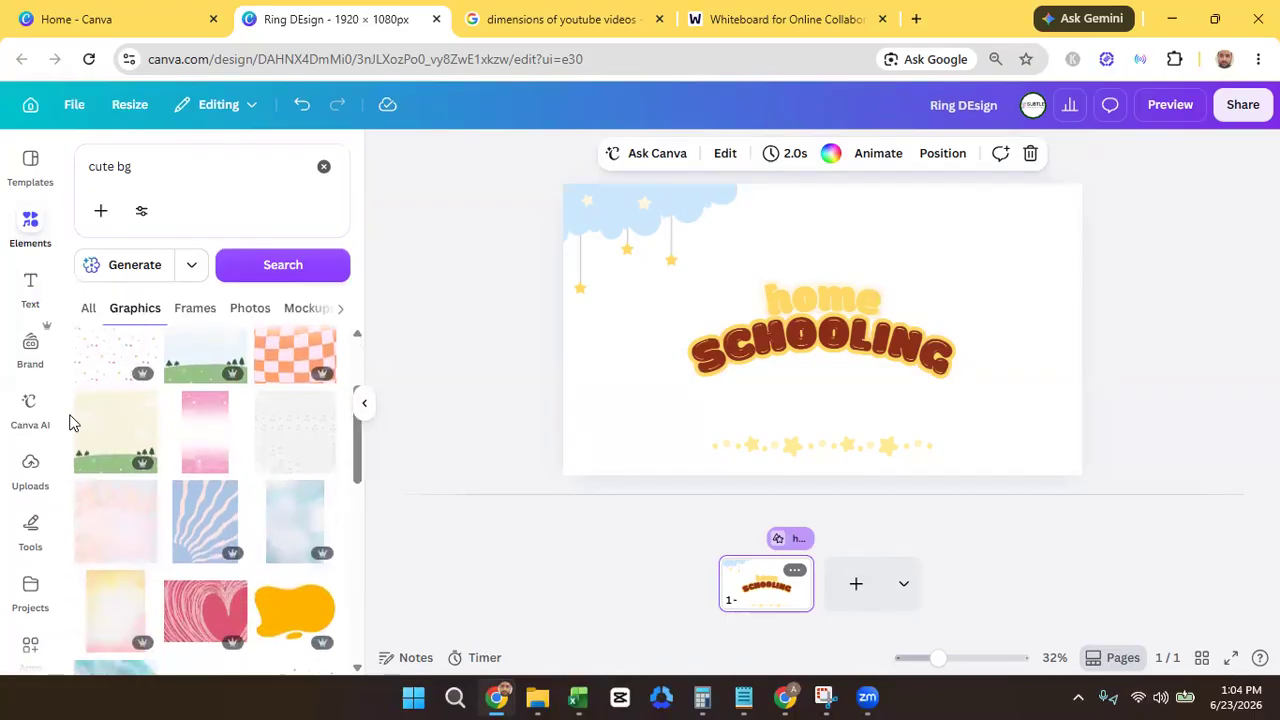
left_click(113, 438)
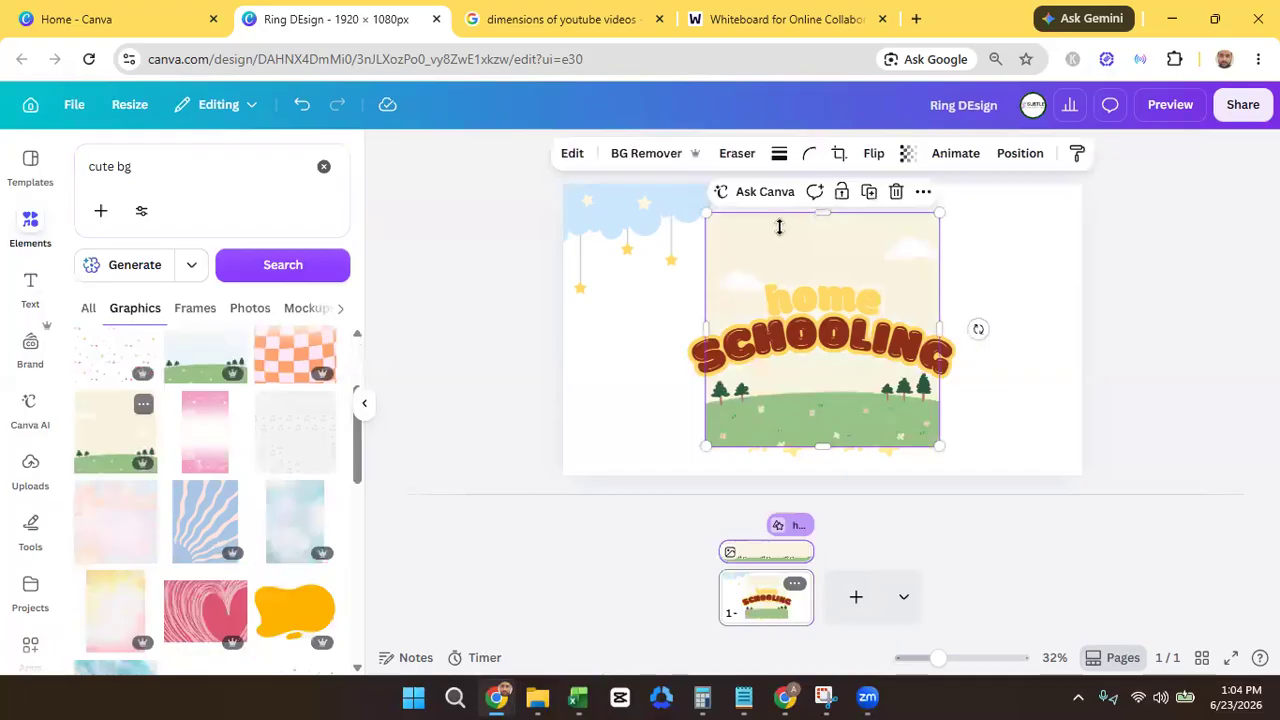
left_click(924, 193)
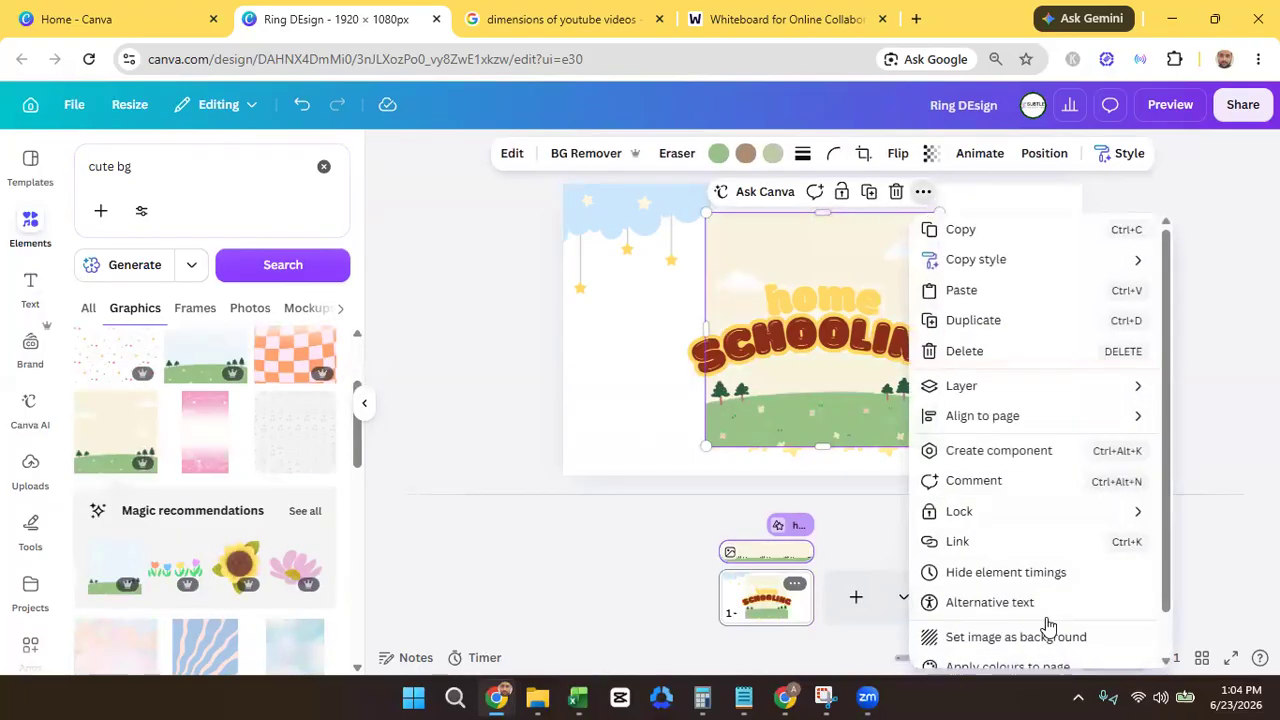
left_click(1047, 636)
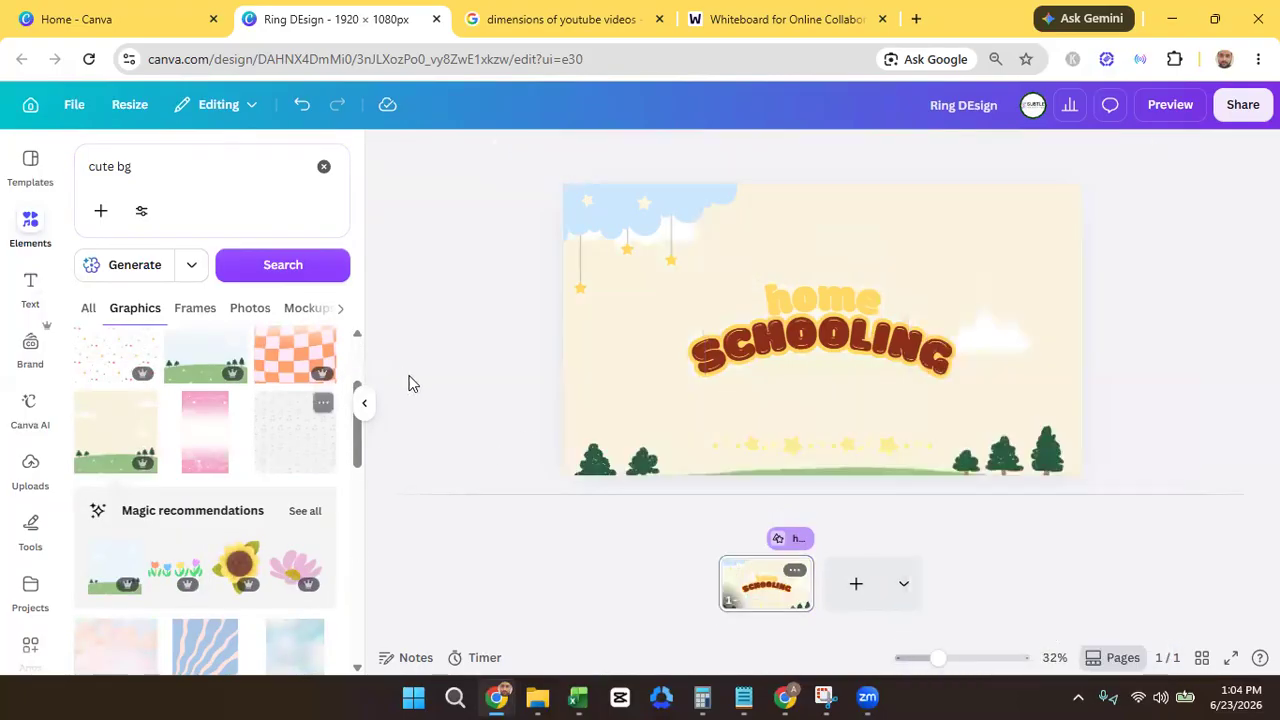
- Replace the page background with the blue sky and wooden fence graphic, and delete the cloud-and-stars graphic
left_click_drag(362, 463, 354, 608)
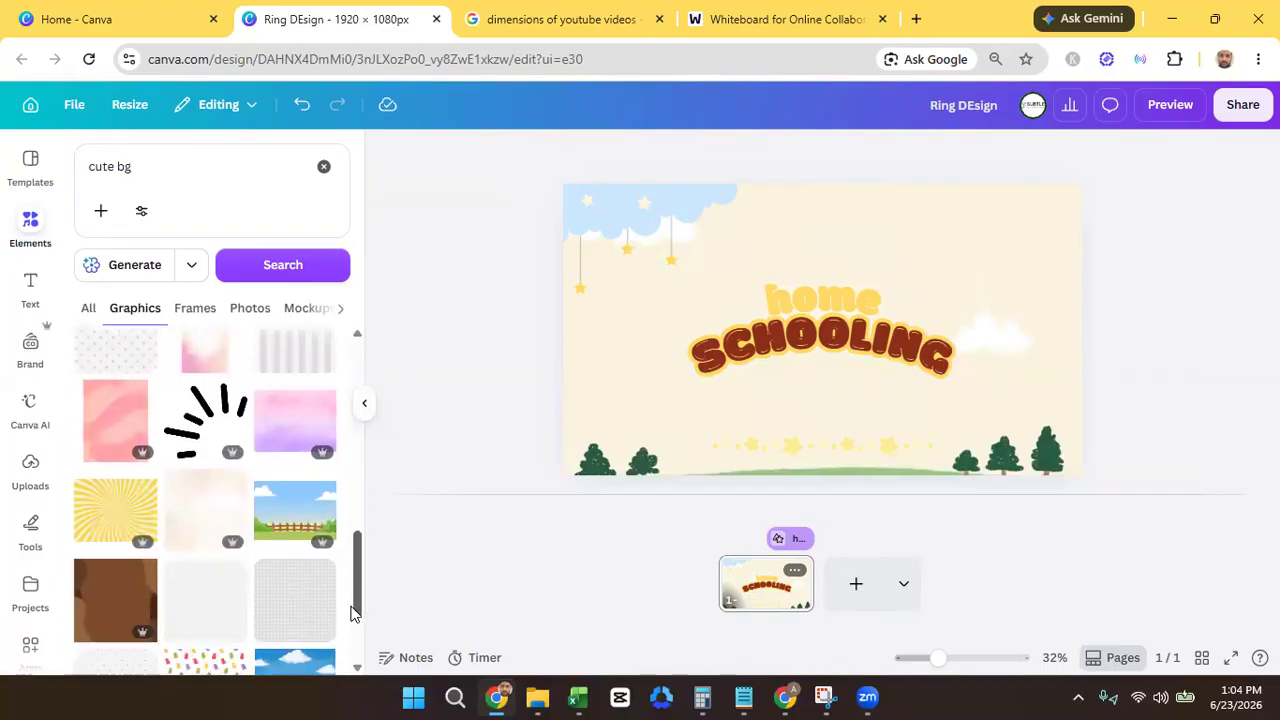
left_click(308, 541)
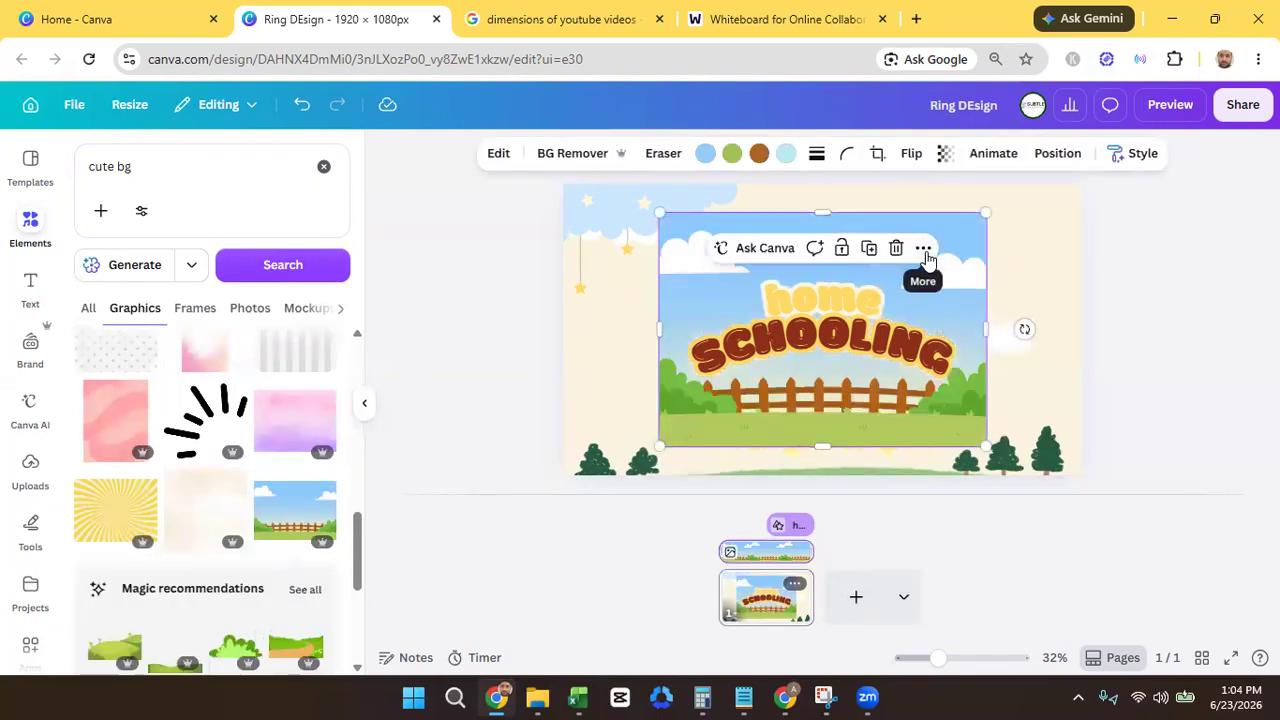
left_click(923, 247)
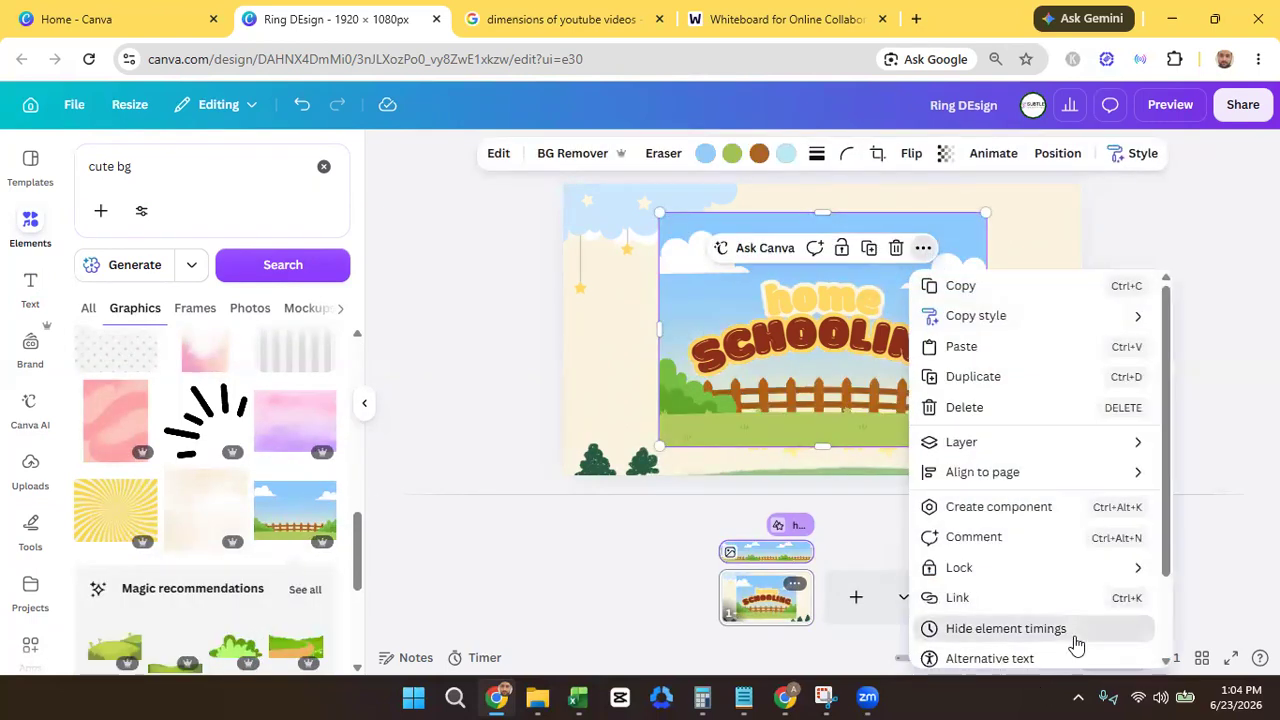
left_click(1073, 638)
left_click(923, 256)
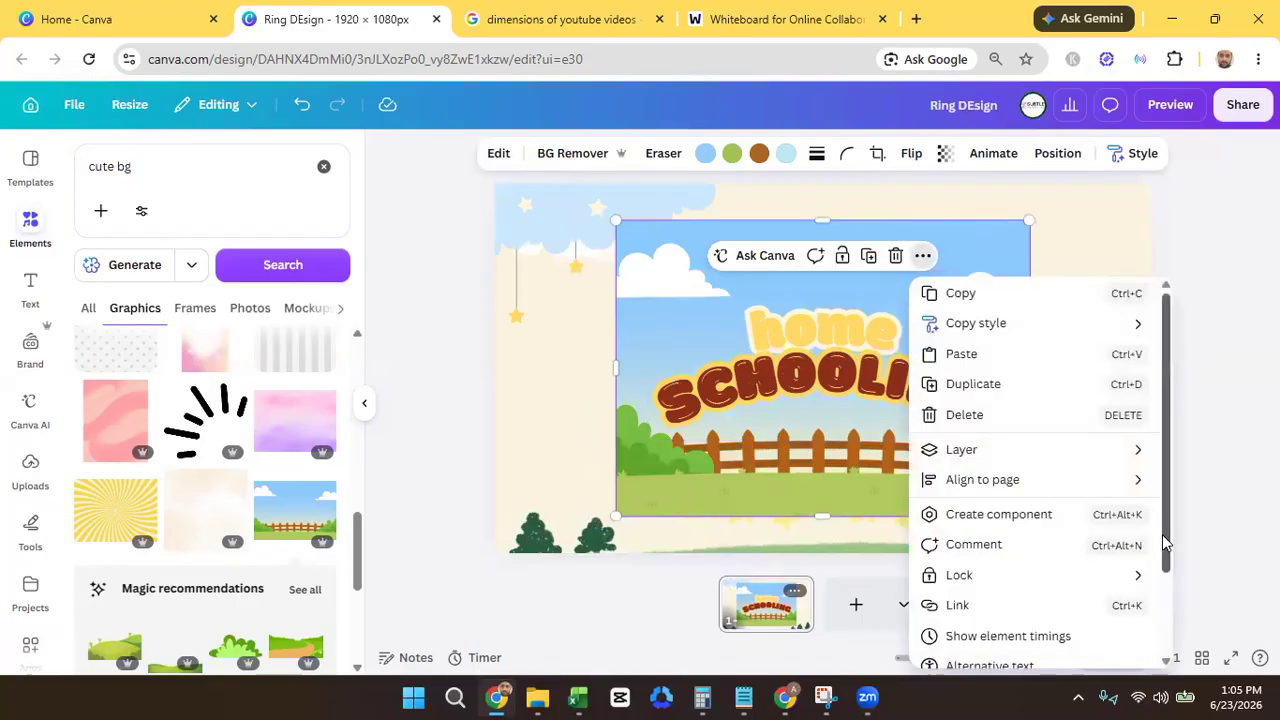
left_click_drag(1166, 540, 1166, 648)
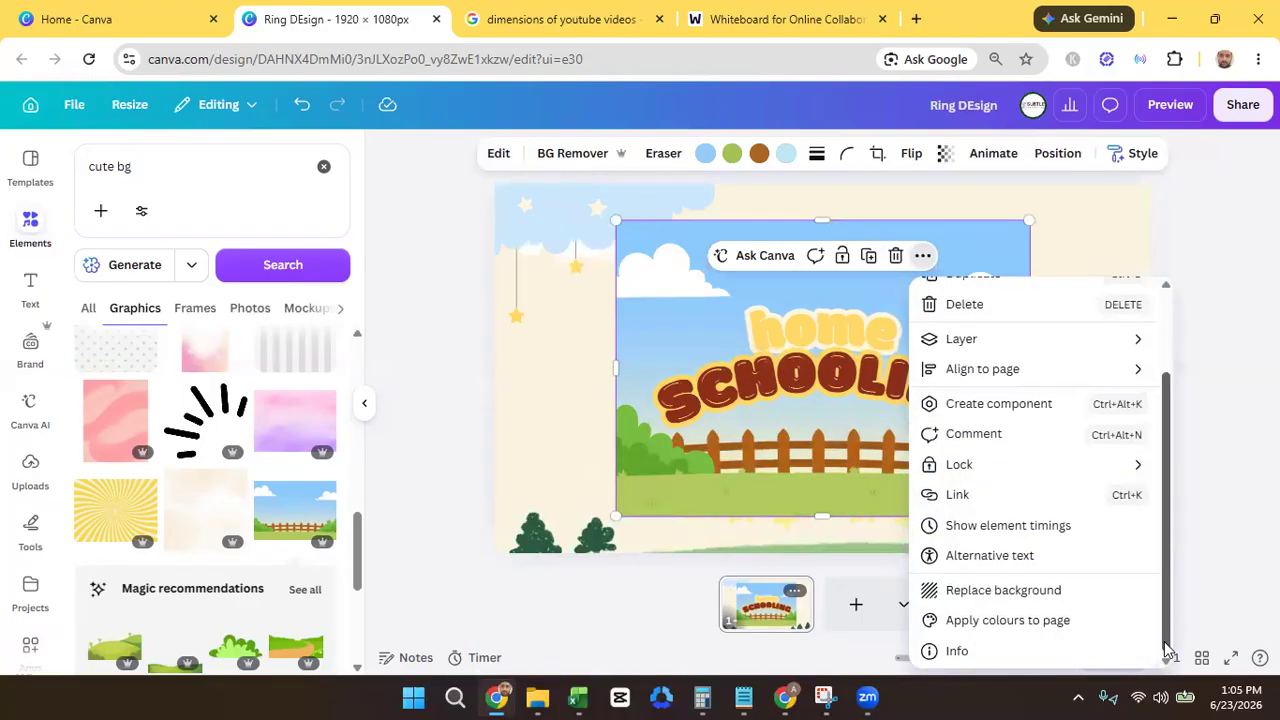
left_click(1058, 602)
left_click(577, 212)
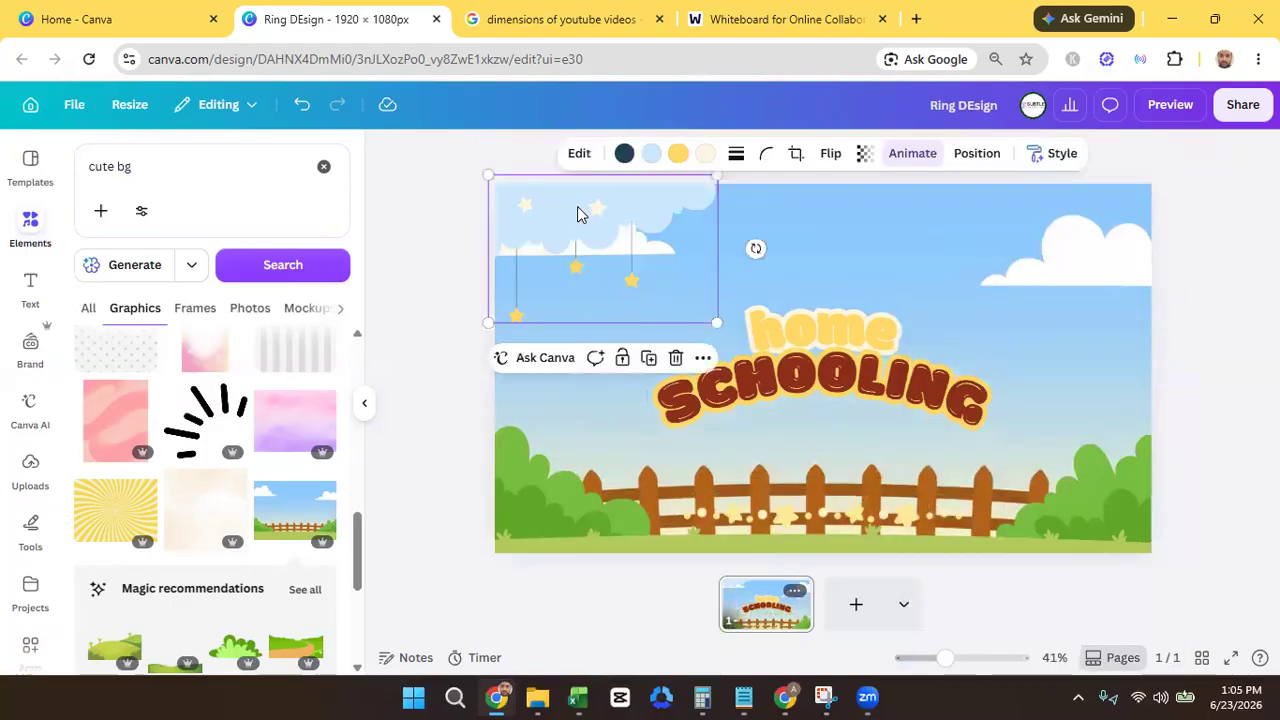
key("Delete")
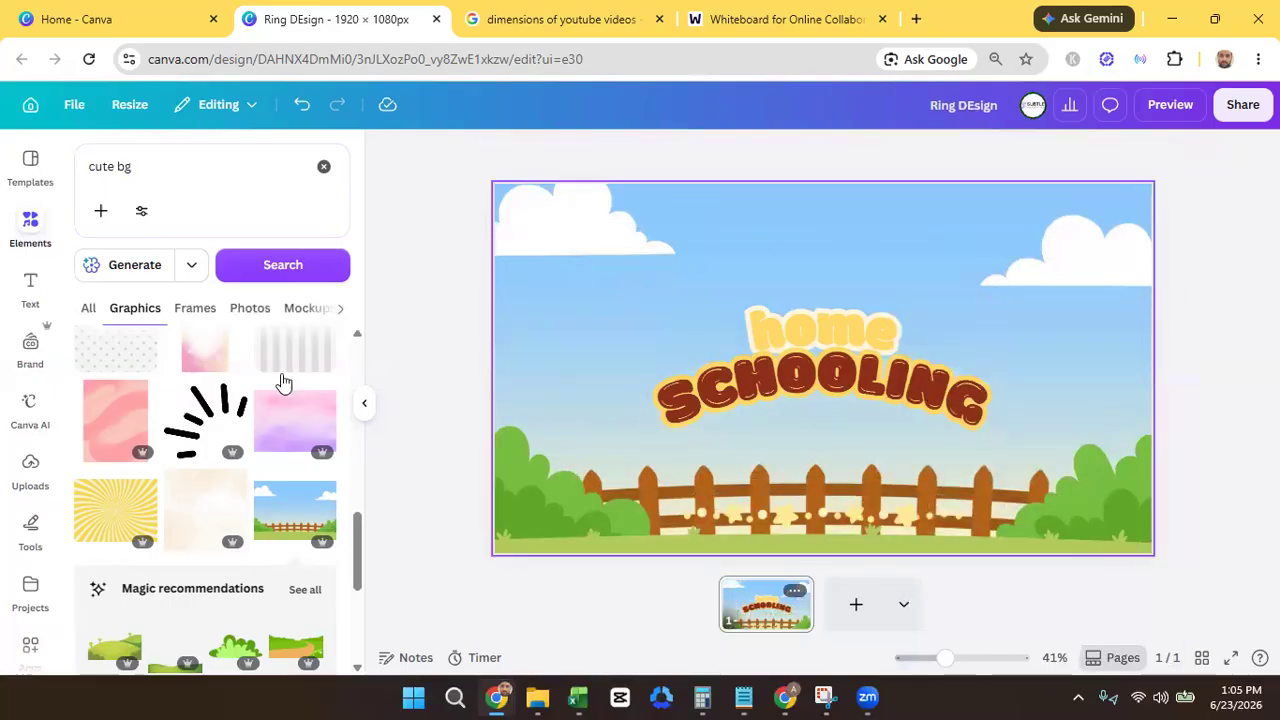
- Browse further through the "cute bg" graphics and run the related search "Cute background"
left_click_drag(360, 555, 360, 652)
scroll(360, 652, "down", 2)
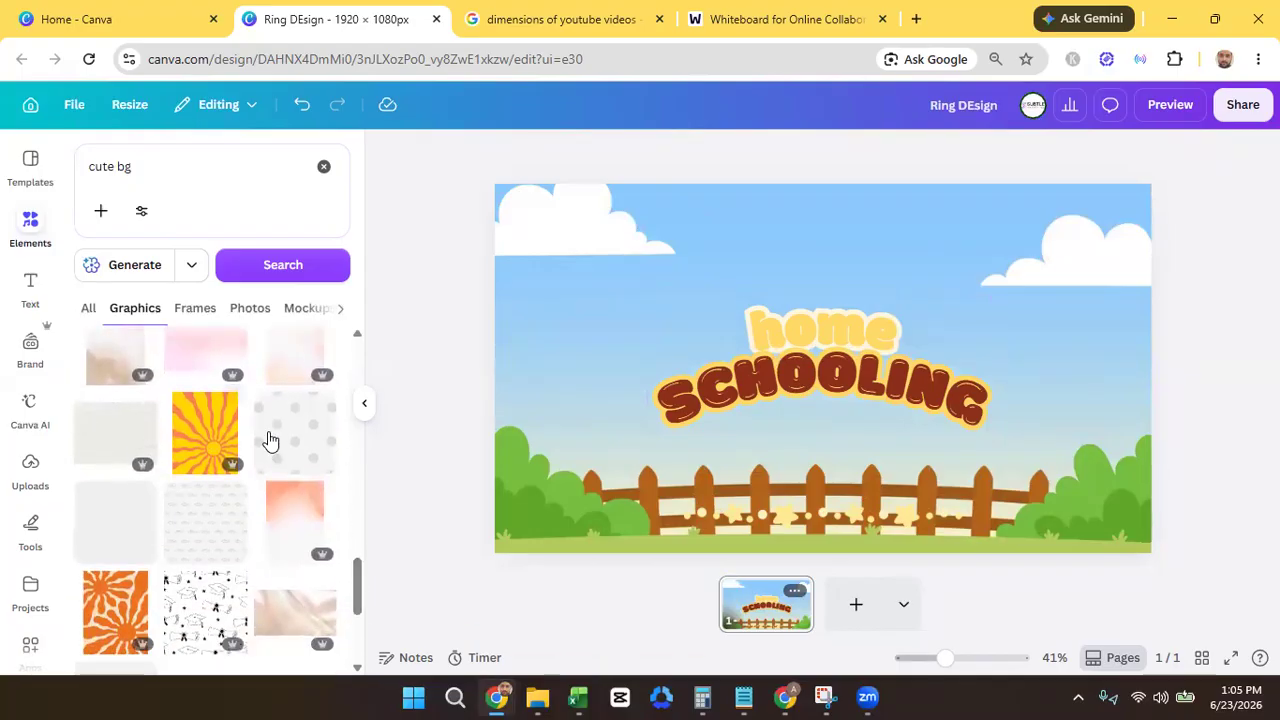
scroll(360, 592, "down", 2)
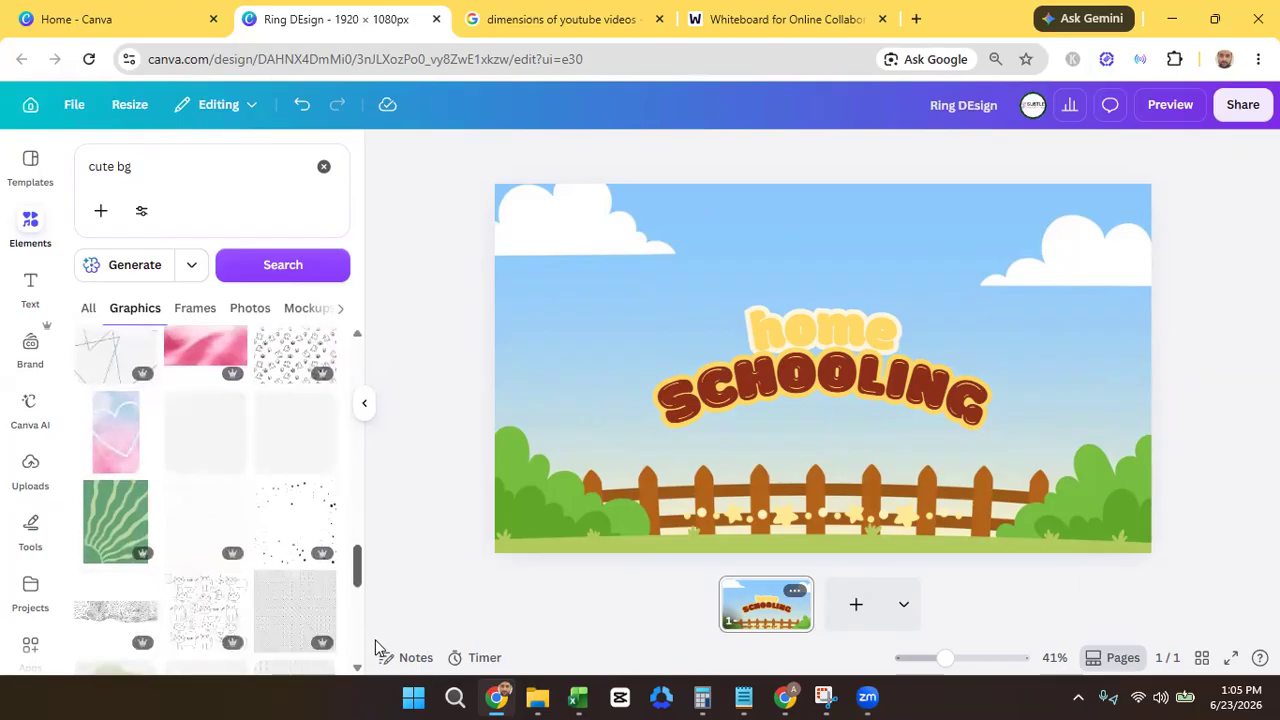
scroll(378, 650, "down", 3)
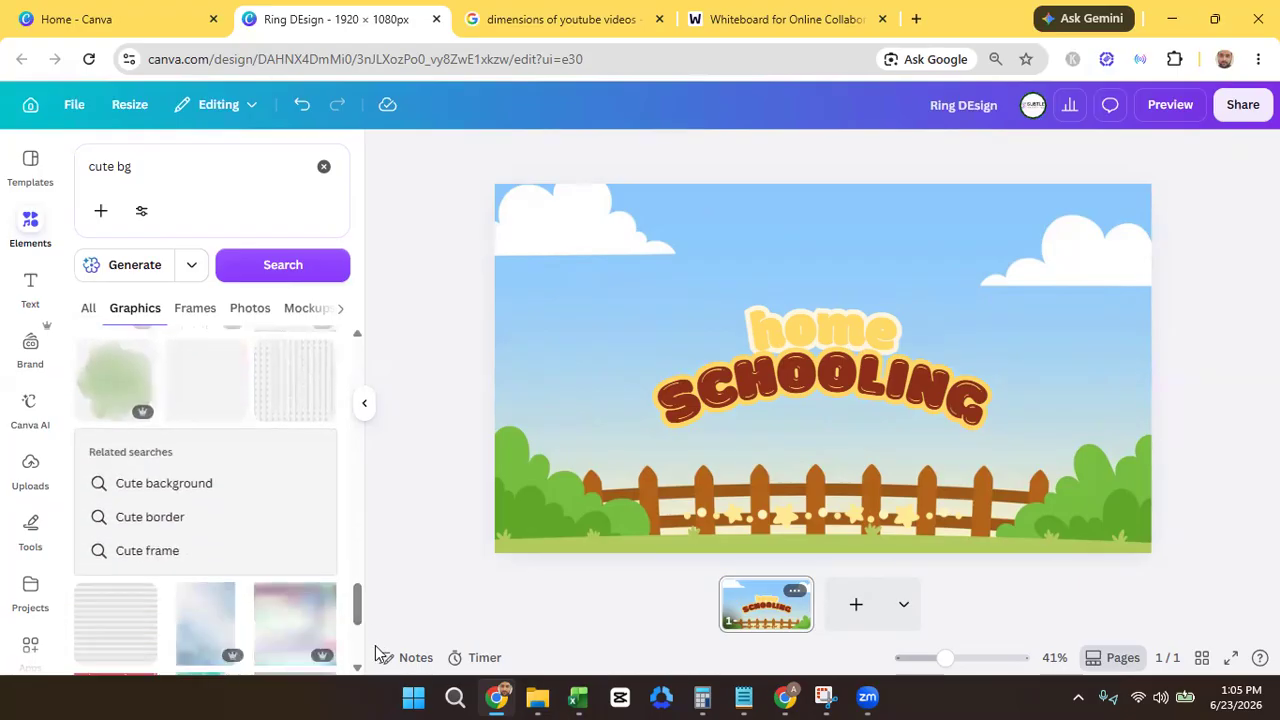
left_click(197, 490)
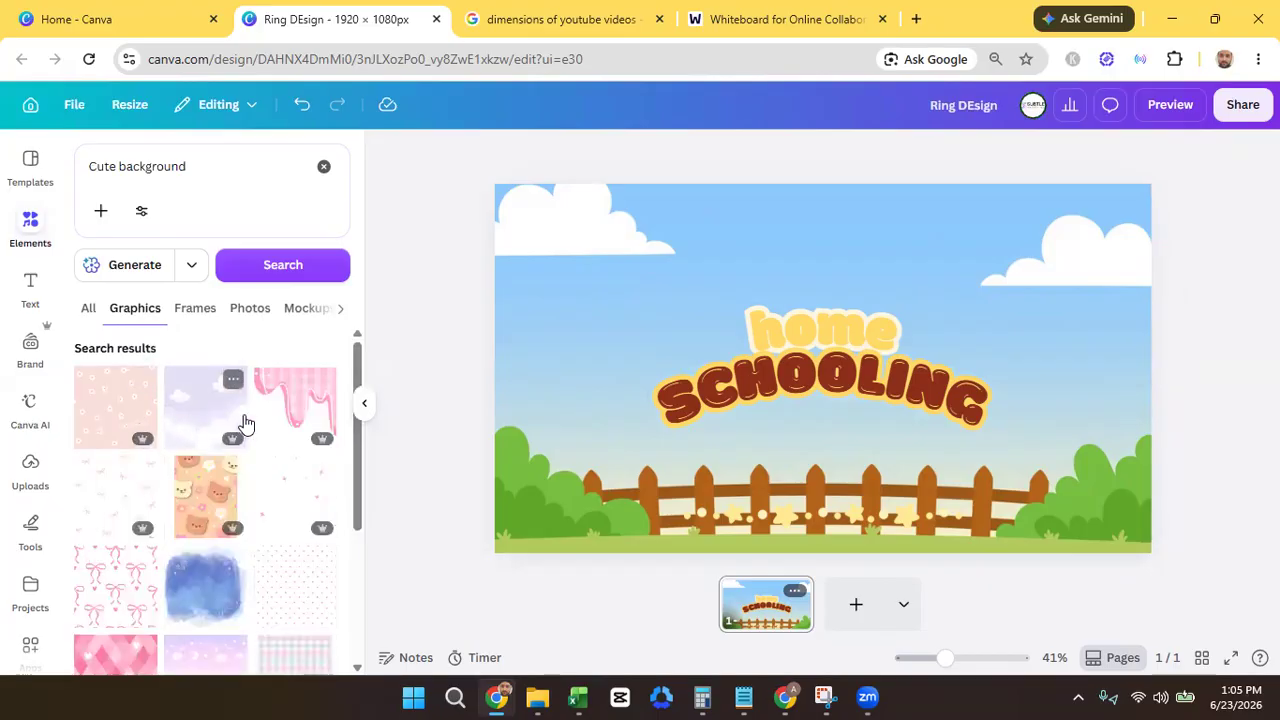
- Add the lavender sky graphic with white clouds and make it the new page background
left_click(167, 405)
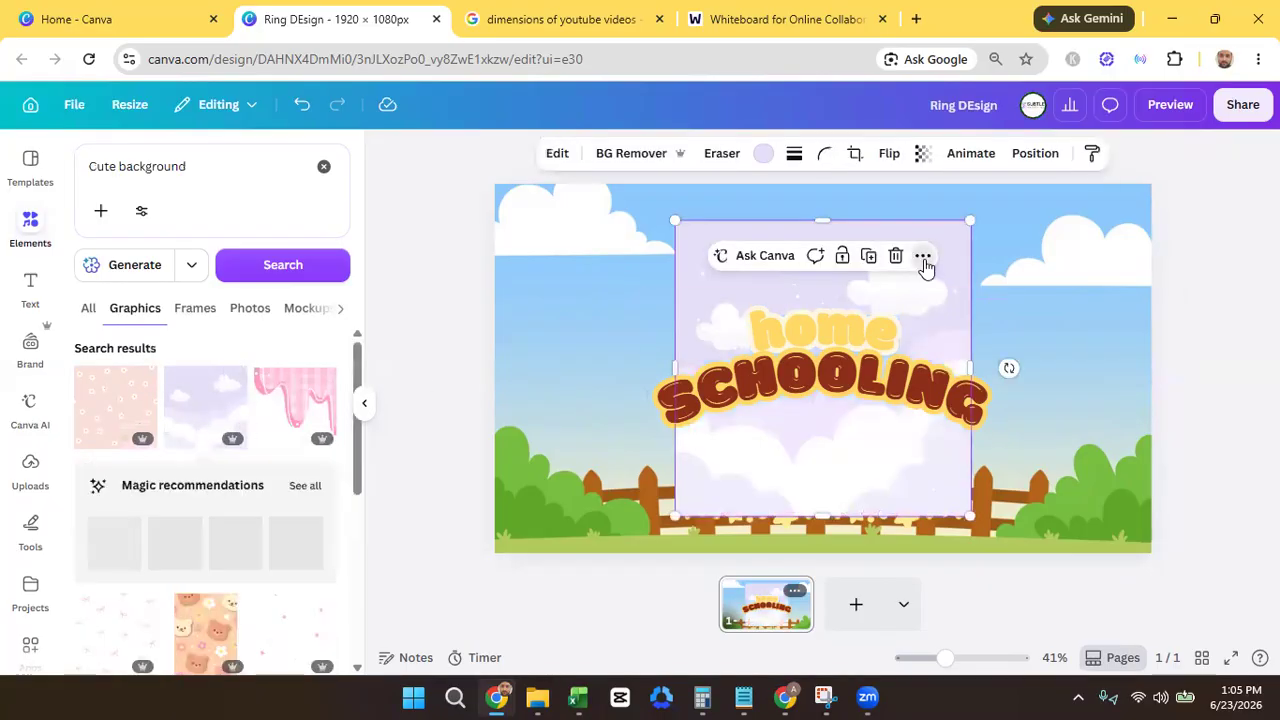
left_click(922, 257)
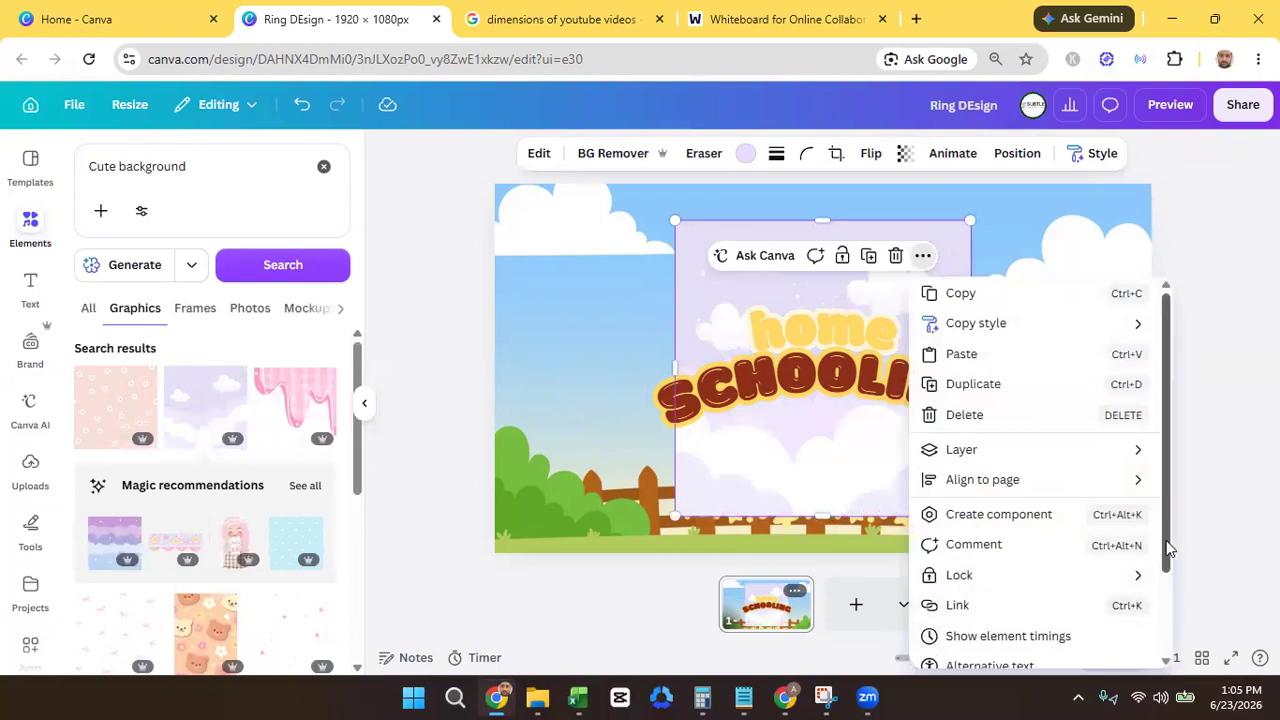
scroll(1163, 600, "down", 2)
scroll(1163, 605, "down", 2)
left_click(1086, 600)
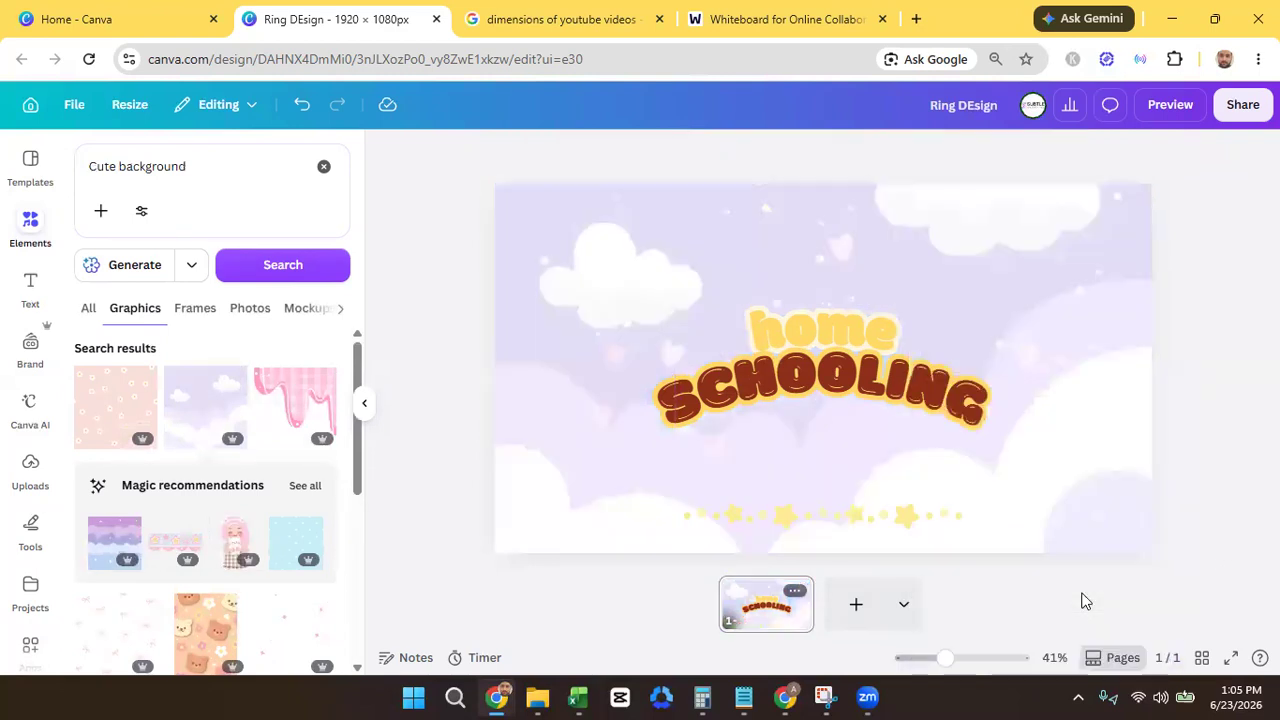
- Add the light-blue graphic with white dots from the recommendations and replace the page background with it
scroll(360, 405, "down", 3)
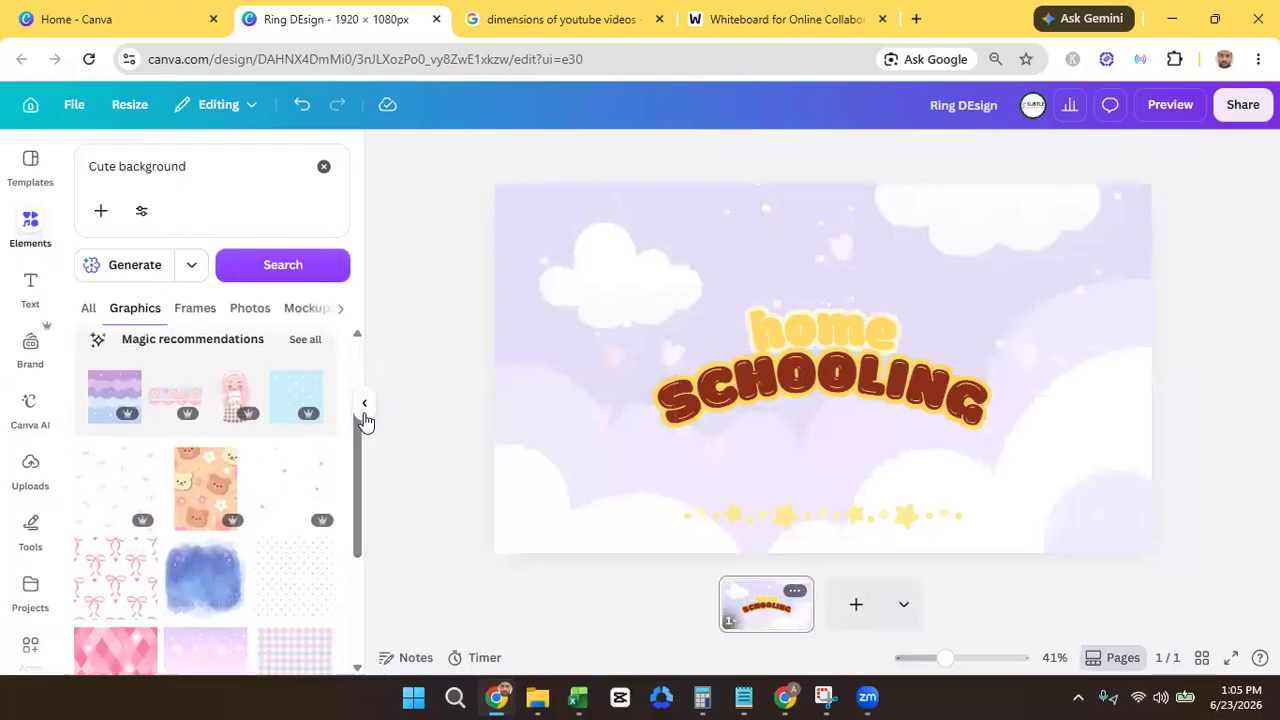
left_click(298, 407)
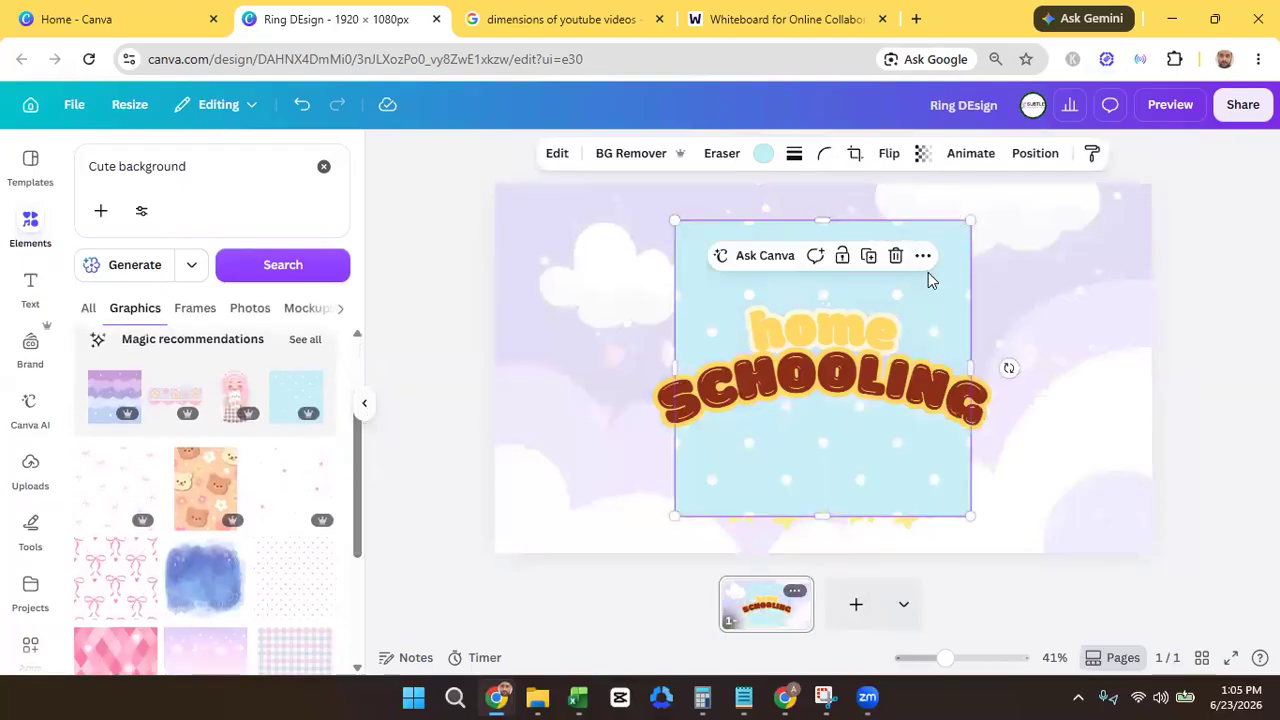
left_click(923, 258)
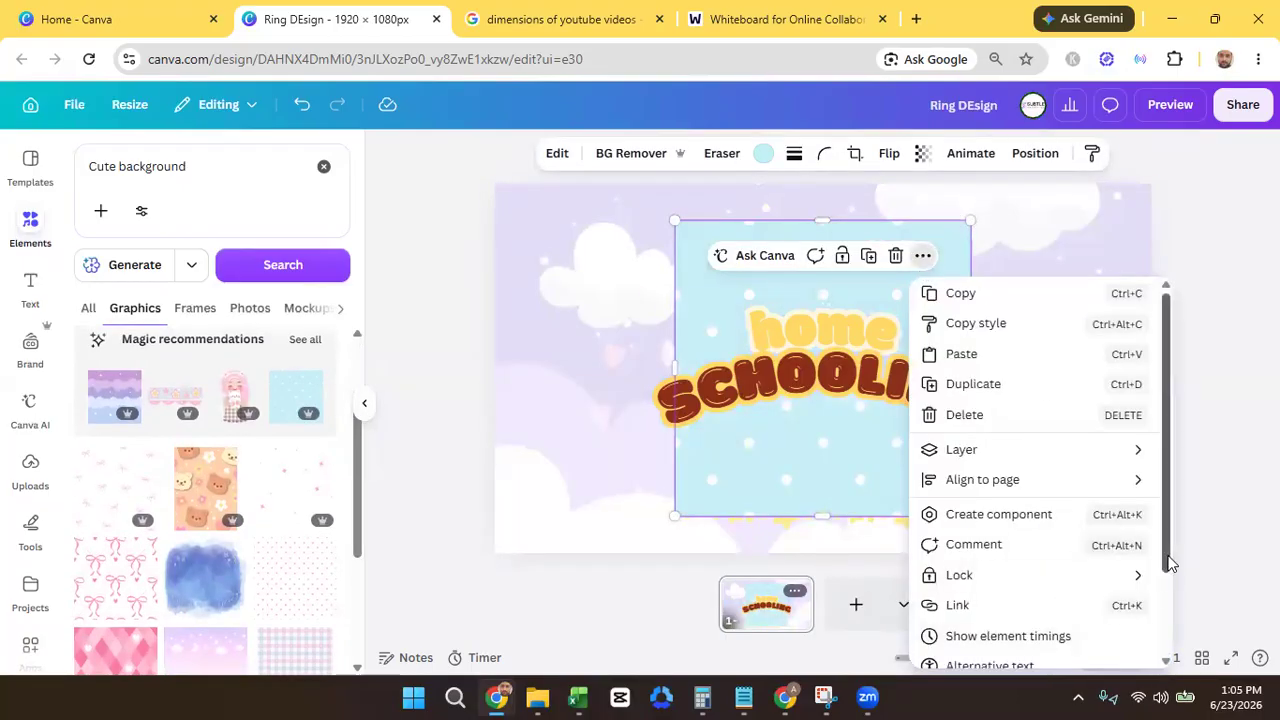
scroll(1168, 620, "down", 2)
left_click(1100, 594)
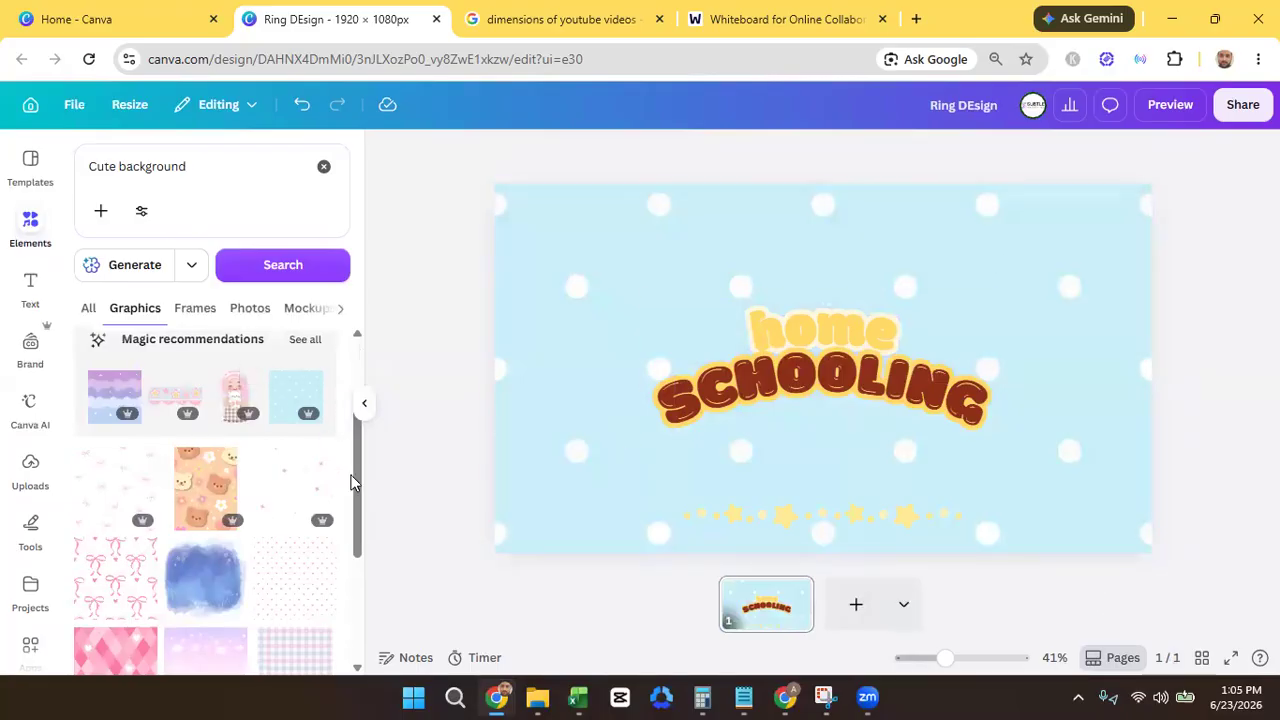
- Try the blue gingham graphic, check its options for setting it as the background, and delete it
scroll(360, 478, "down", 3)
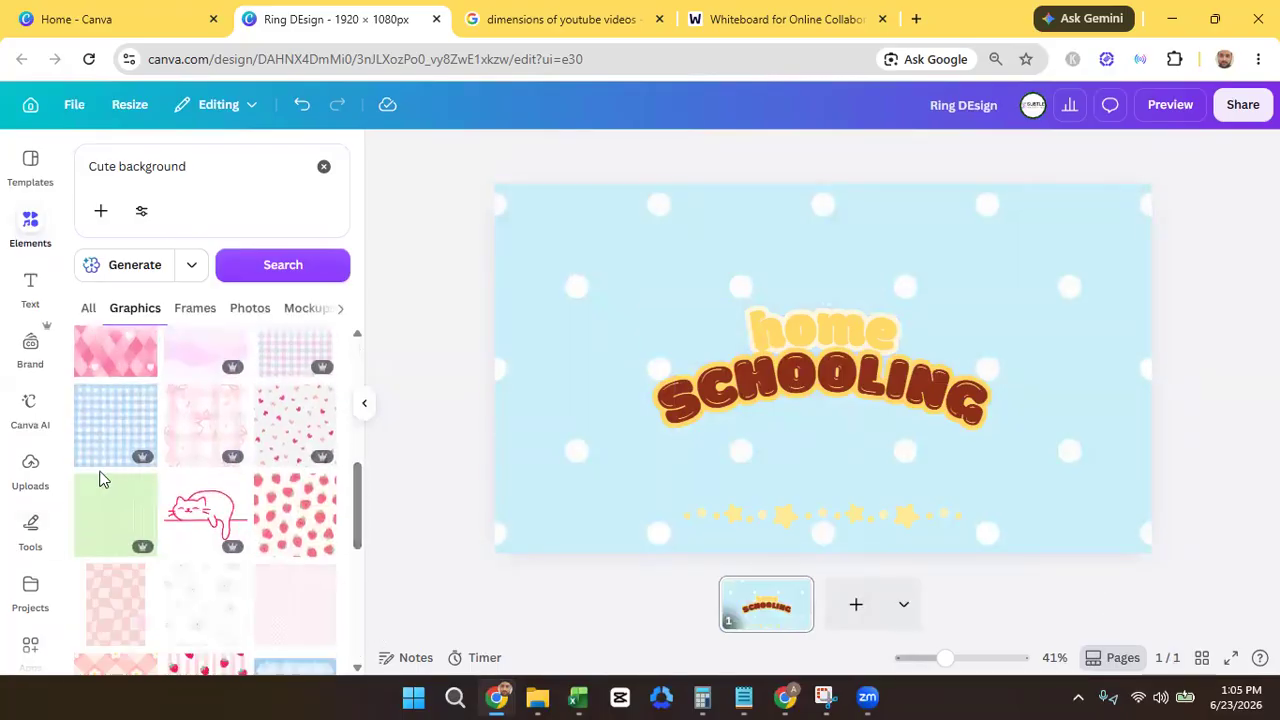
left_click(113, 456)
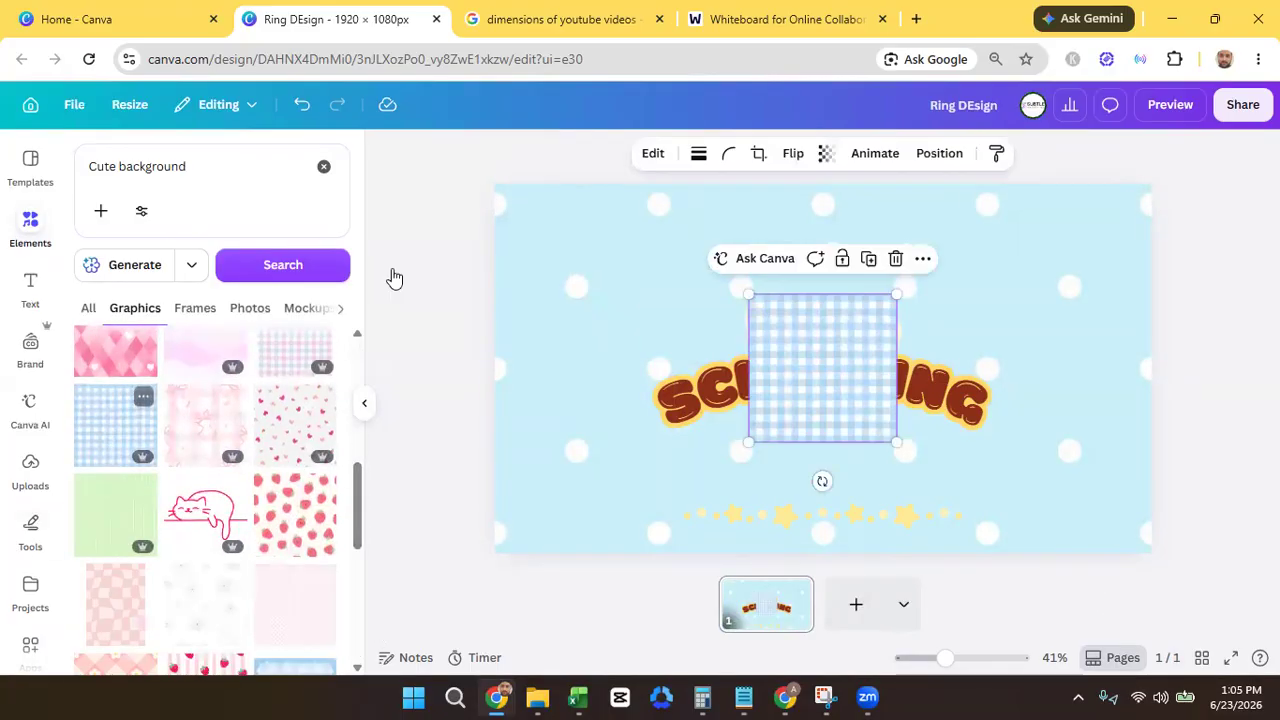
left_click(922, 259)
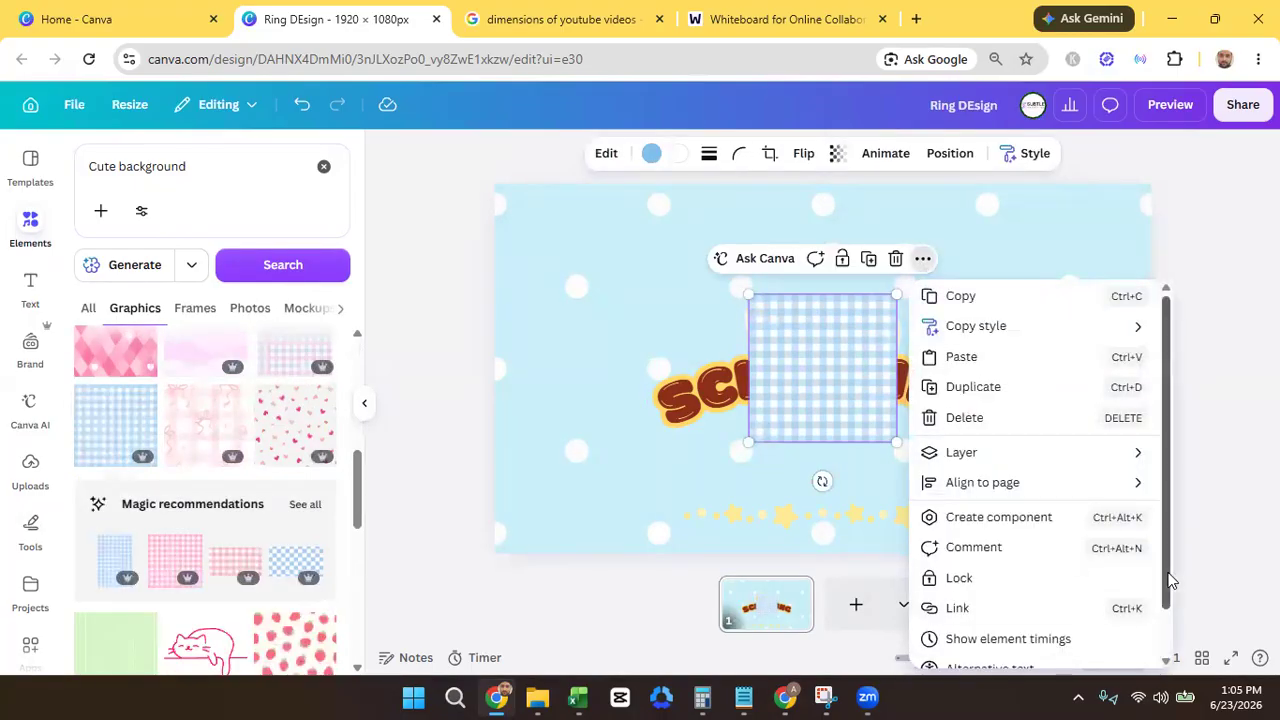
scroll(1175, 572, "down", 2)
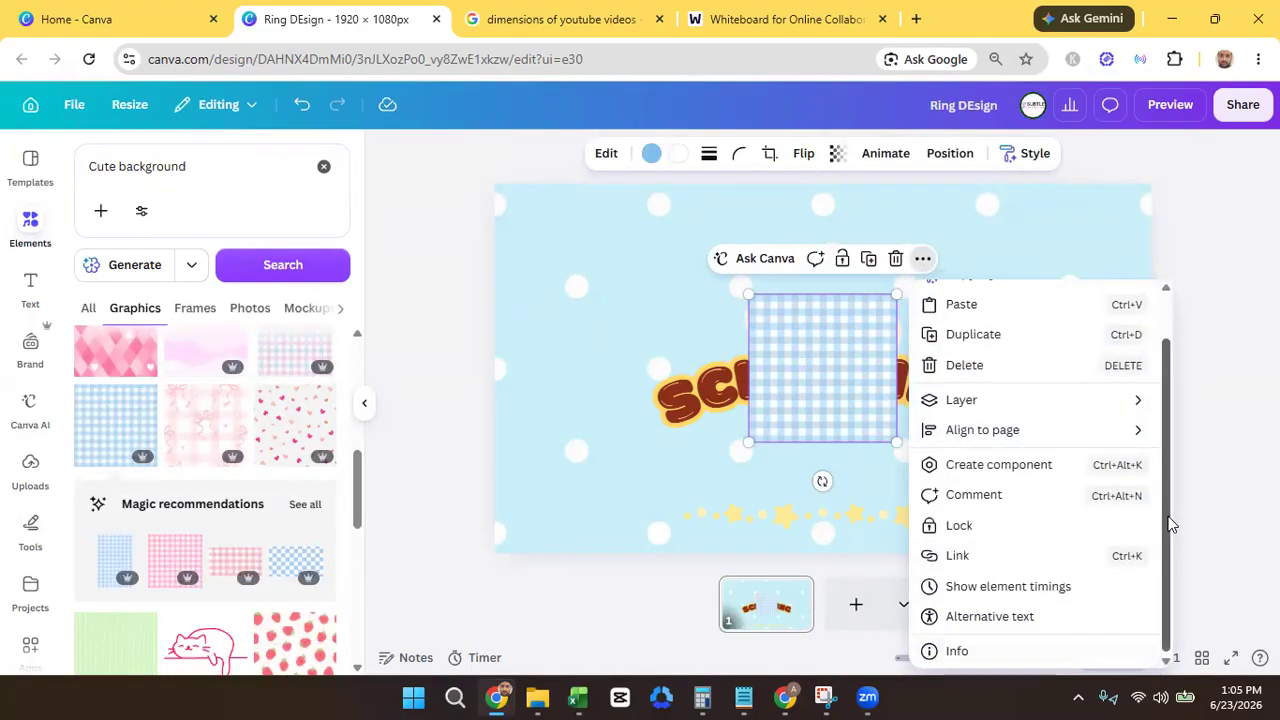
scroll(1167, 500, "up", 2)
scroll(1164, 482, "down", 2)
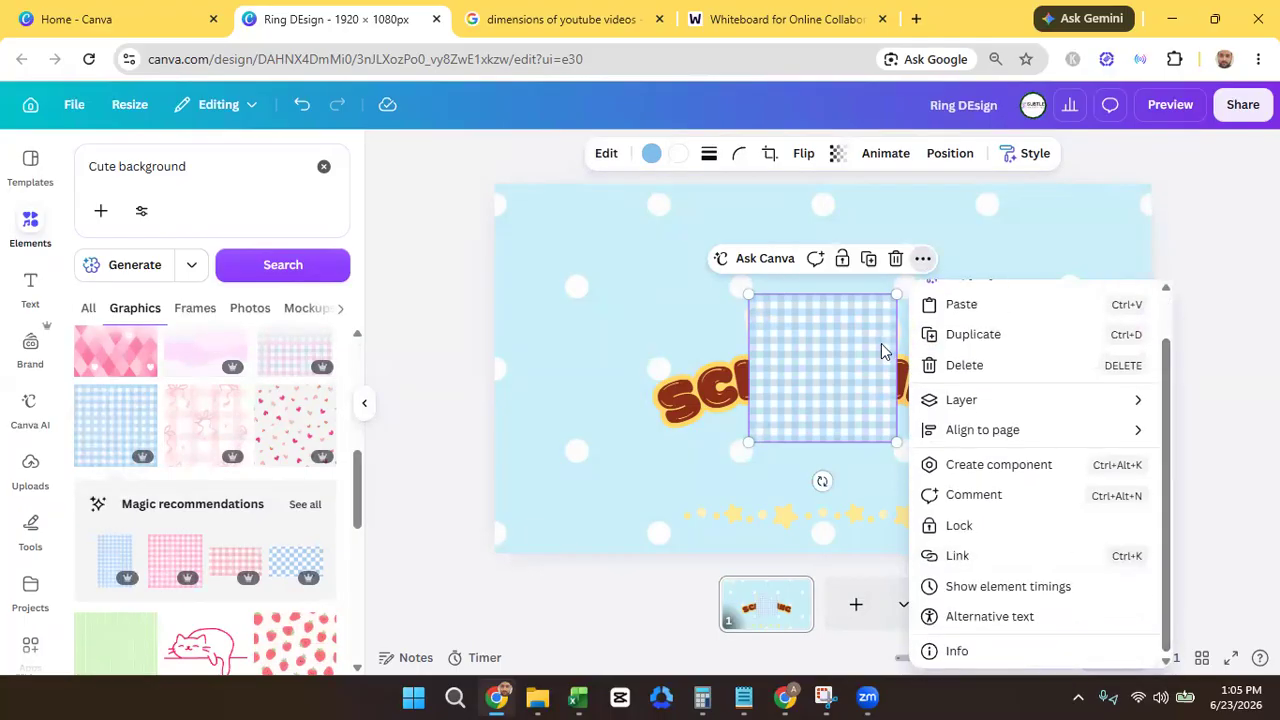
left_click(896, 259)
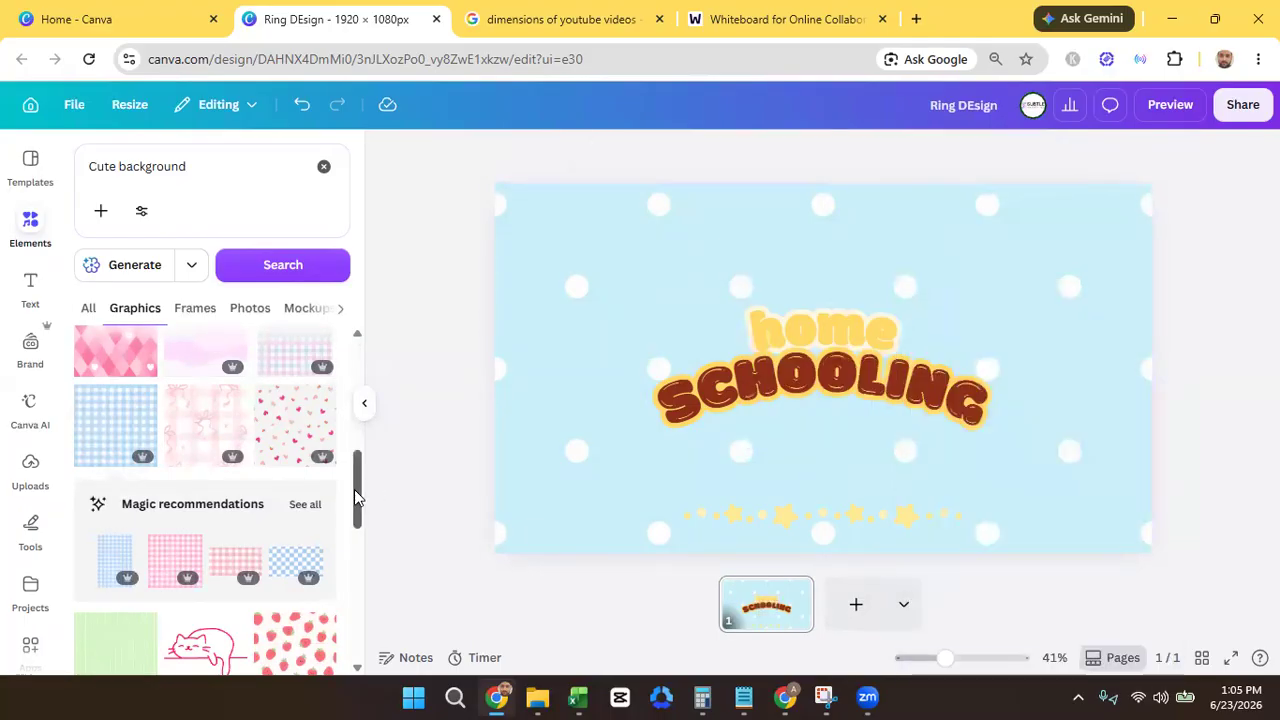
- Try the green striped graphic, look for the option to make it the page background, and delete it
left_click_drag(357, 497, 354, 551)
left_click(106, 410)
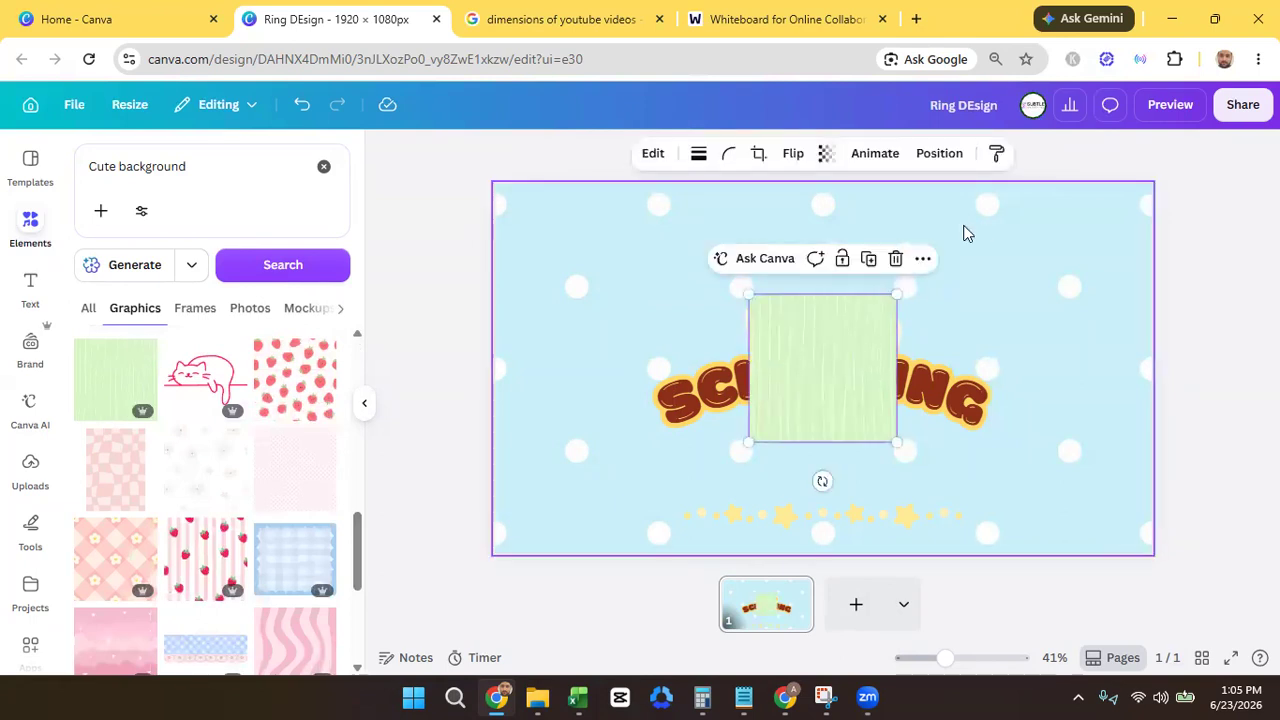
left_click(922, 258)
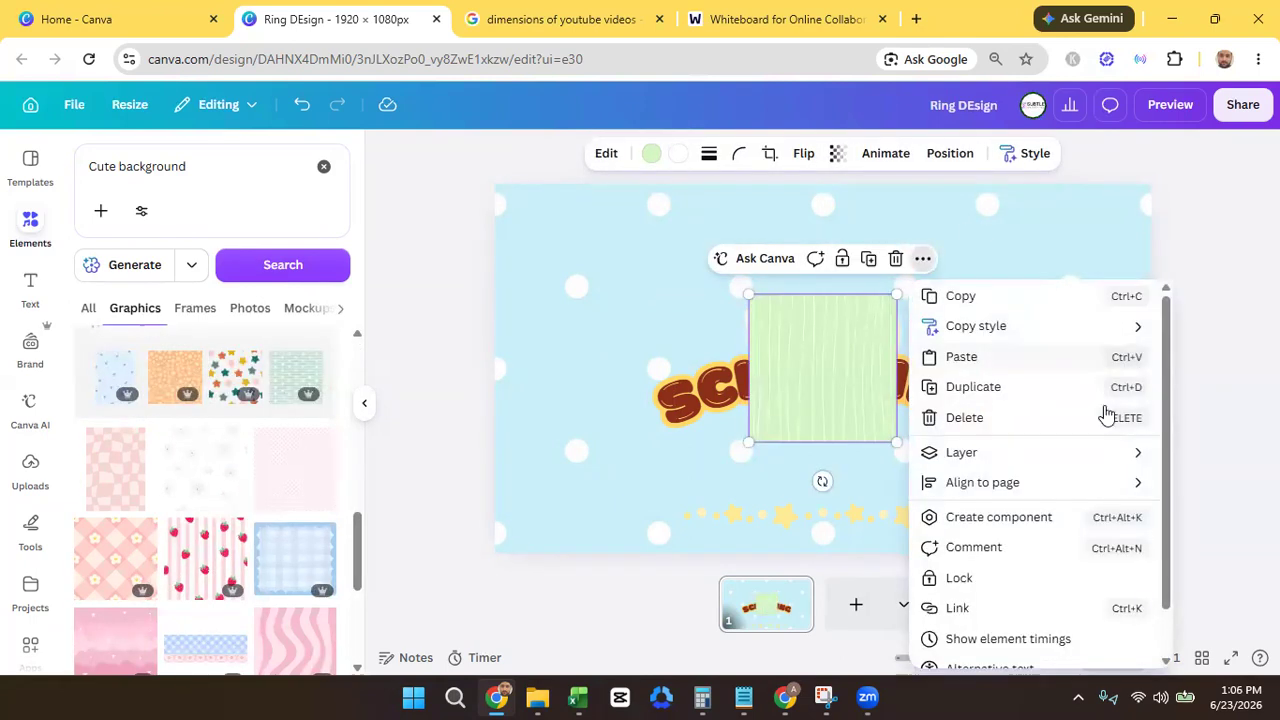
scroll(1166, 546, "down", 2)
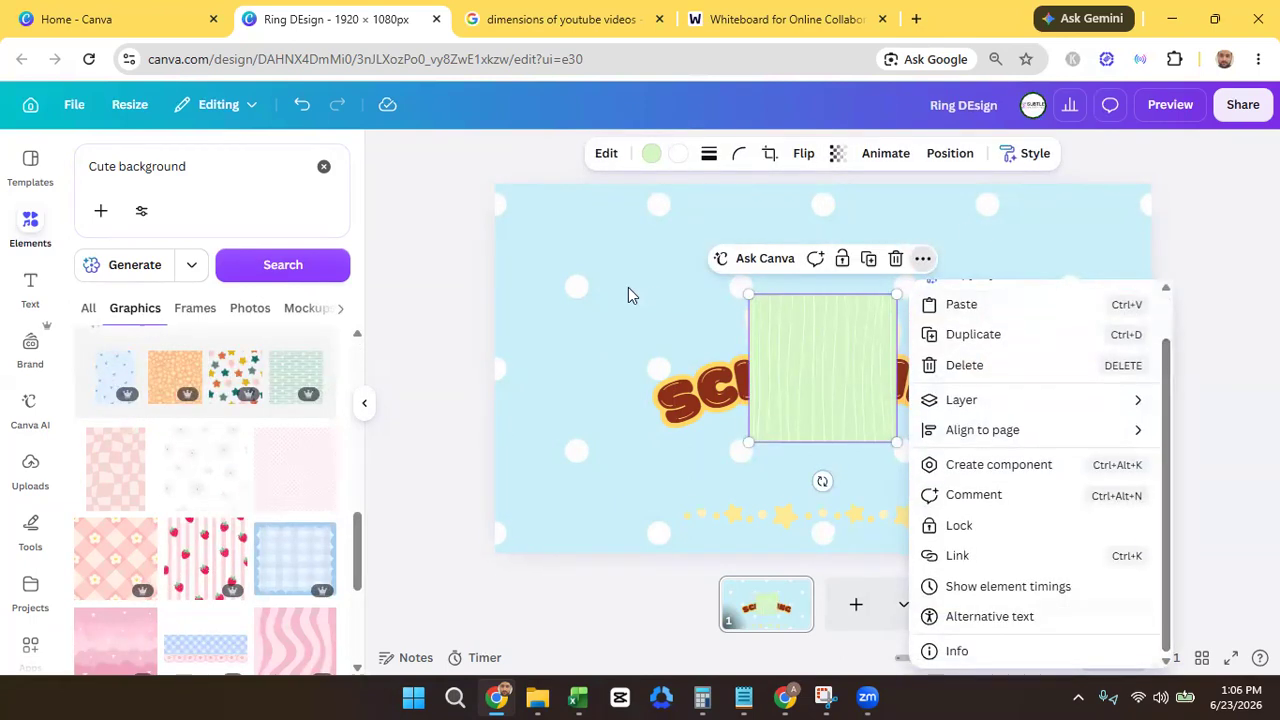
left_click(895, 258)
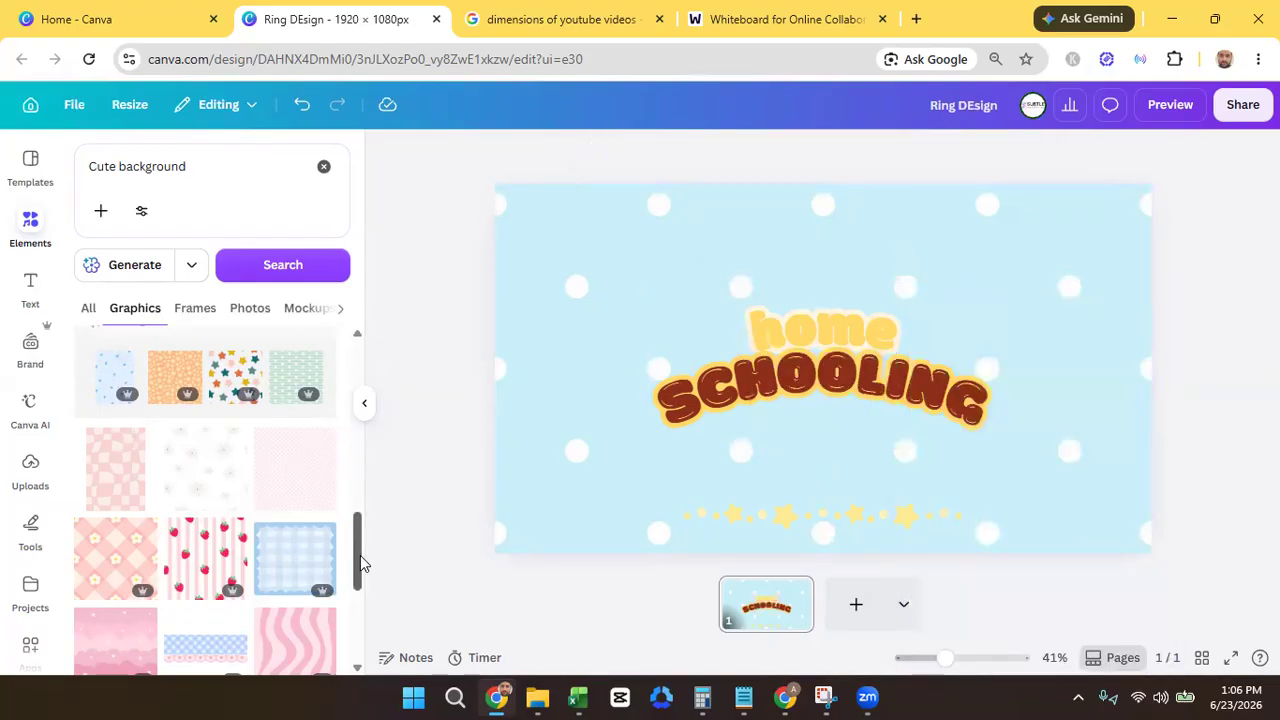
- Add the plain light-blue rectangle graphic, enlarge it to about 2369 × 1330 px to cover the page, and send it behind the heading and stars
left_click_drag(360, 555, 357, 697)
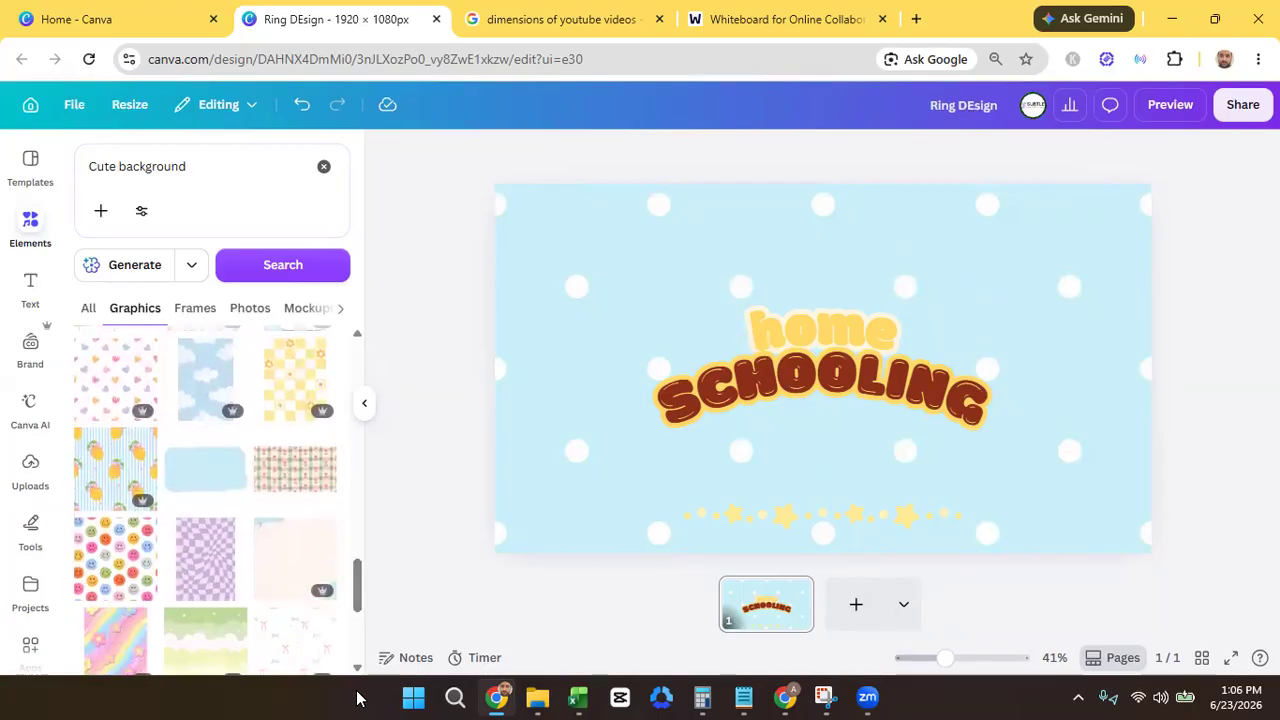
left_click(196, 482)
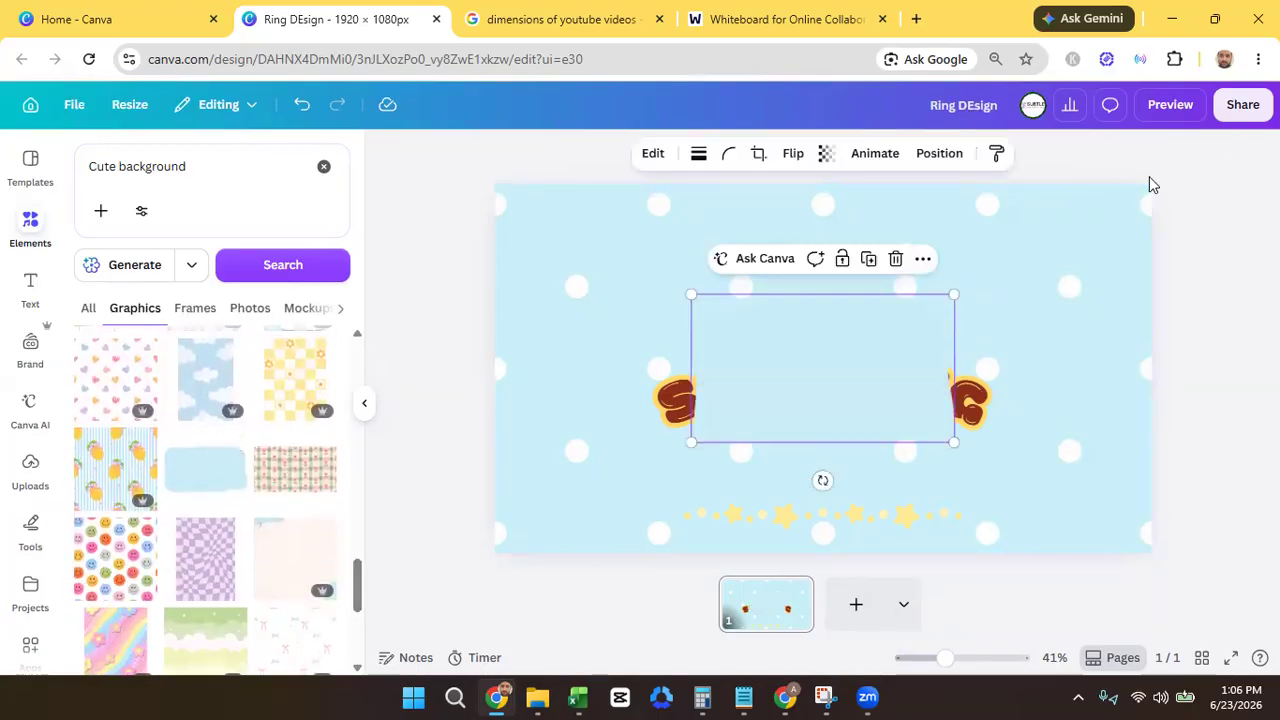
left_click(921, 259)
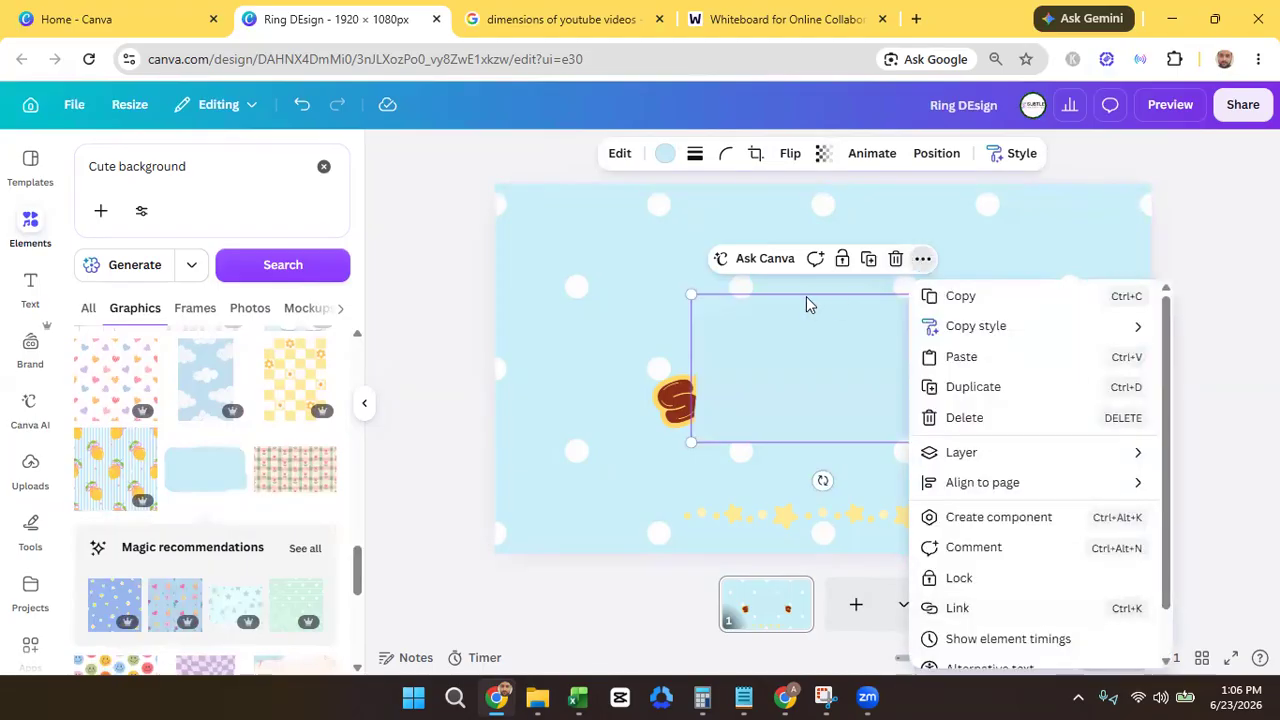
left_click_drag(688, 297, 378, 118)
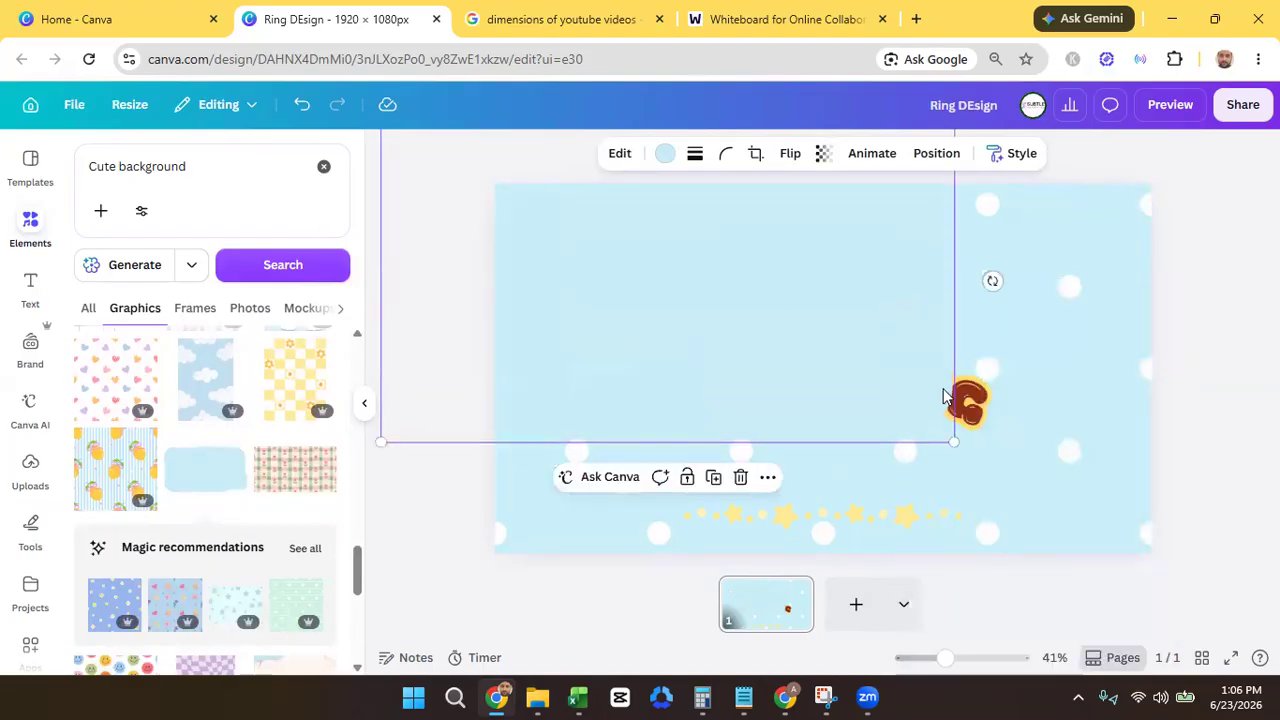
left_click_drag(951, 440, 1171, 608)
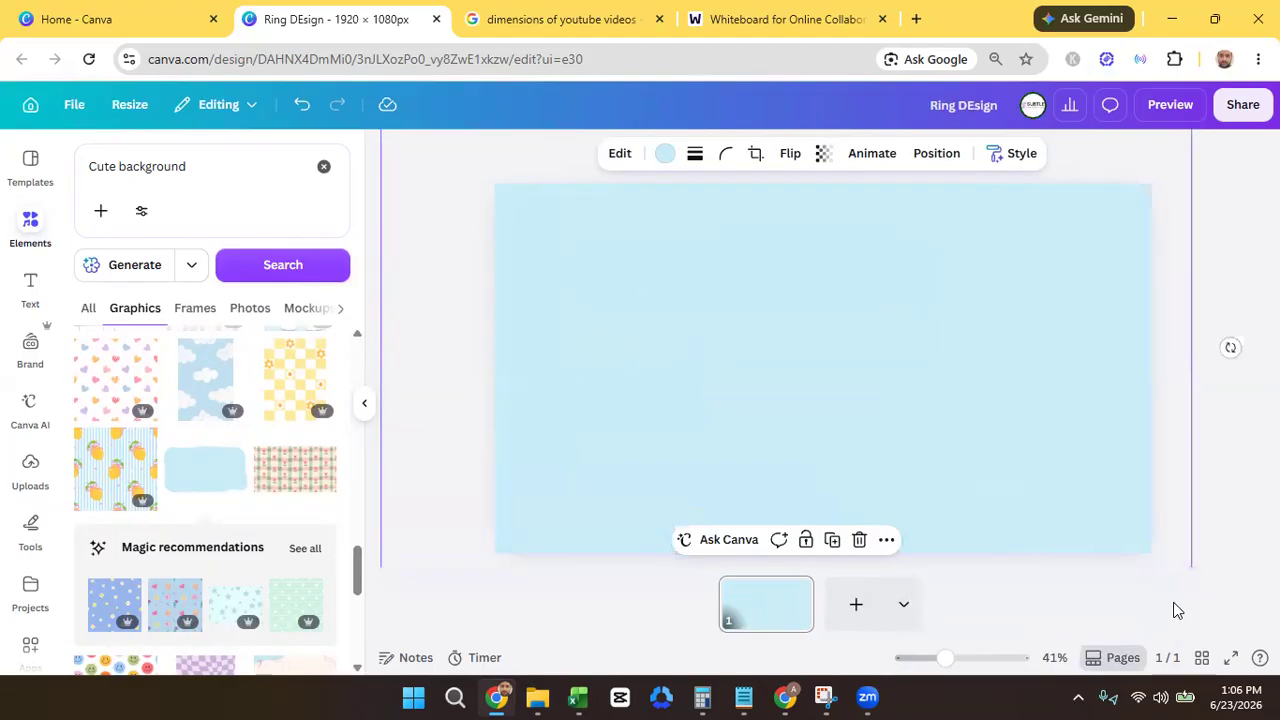
left_click(935, 155)
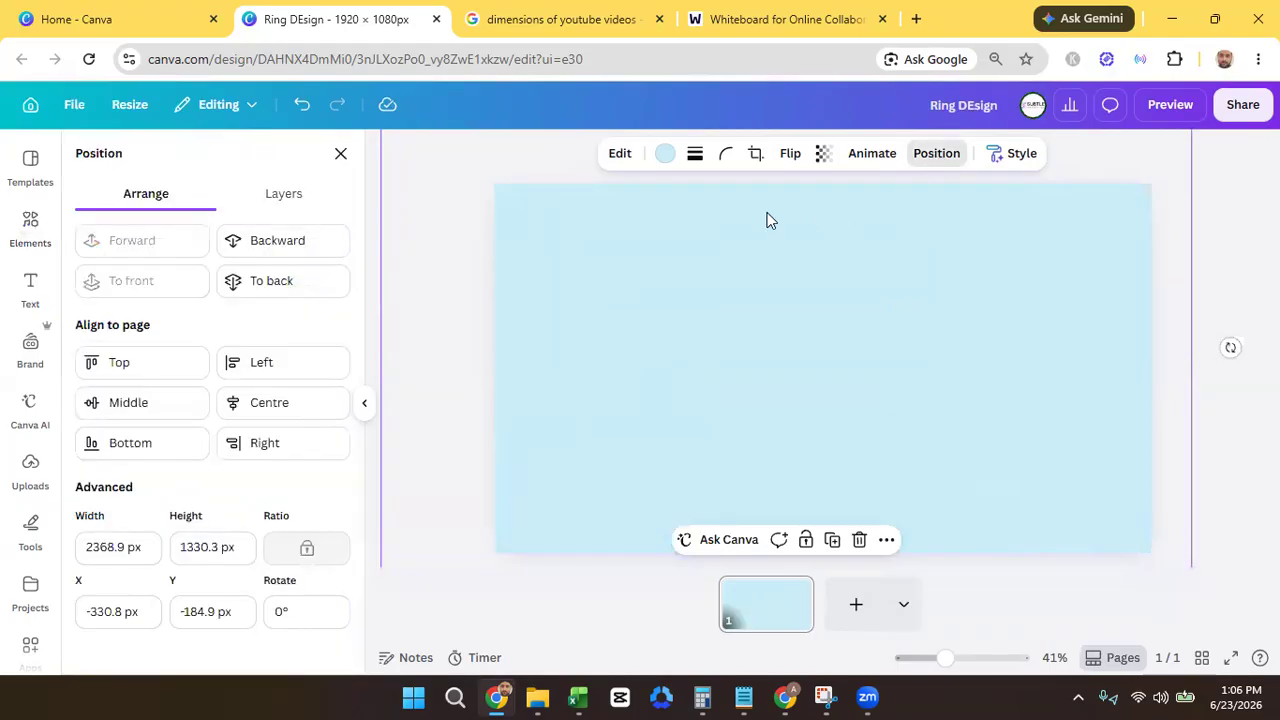
left_click(309, 252)
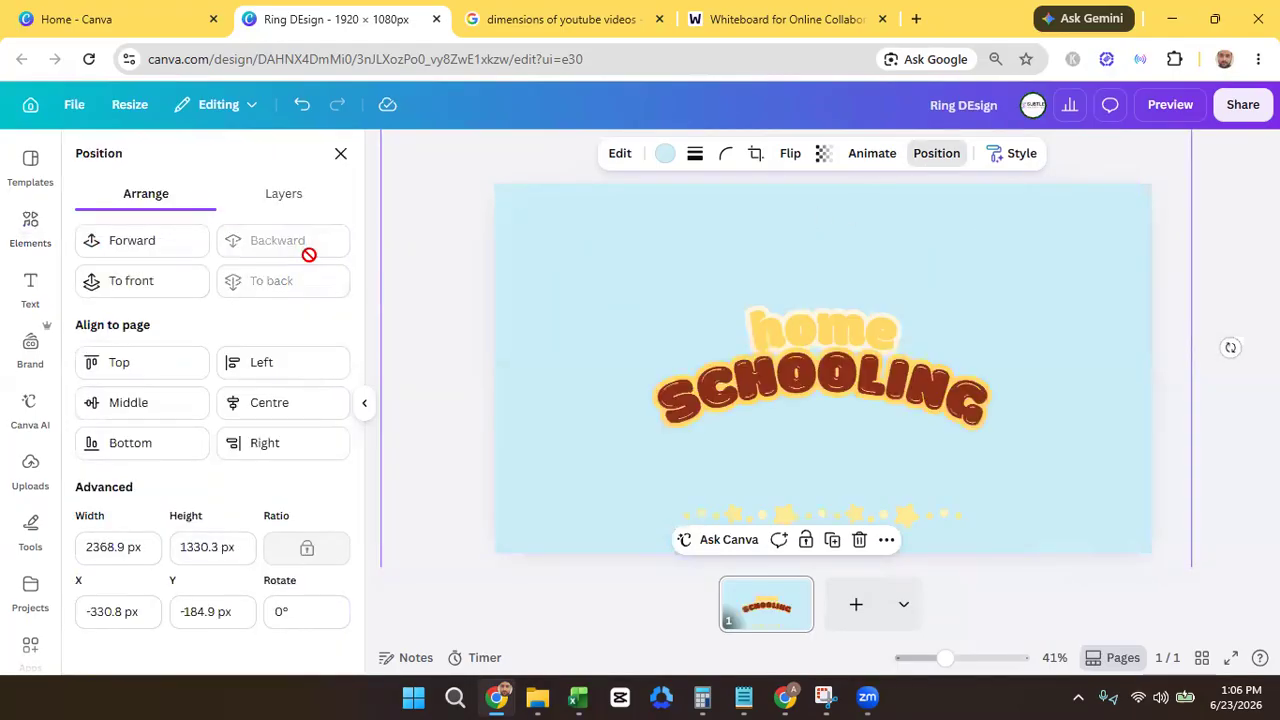
- Reposition the light-blue overlay with its transparency set to 45, and preview the animated page
left_click_drag(592, 298, 623, 306)
left_click(826, 160)
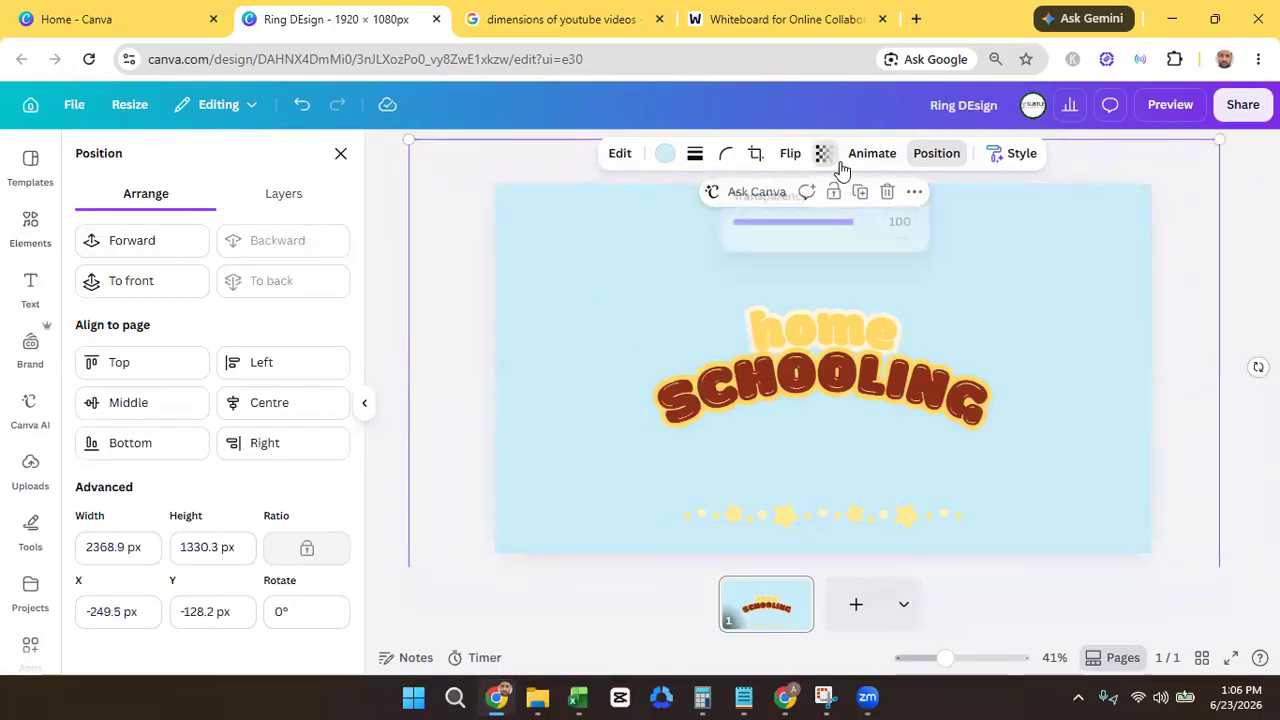
left_click_drag(868, 221, 792, 221)
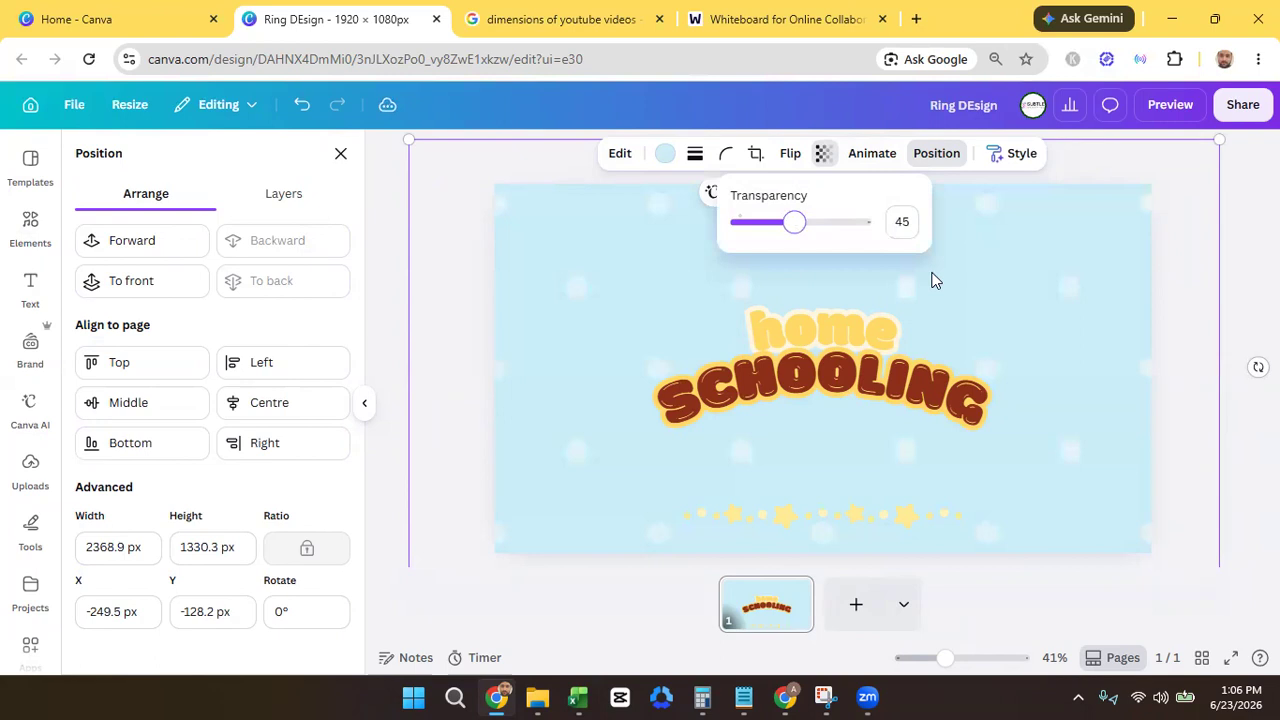
left_click(1235, 485)
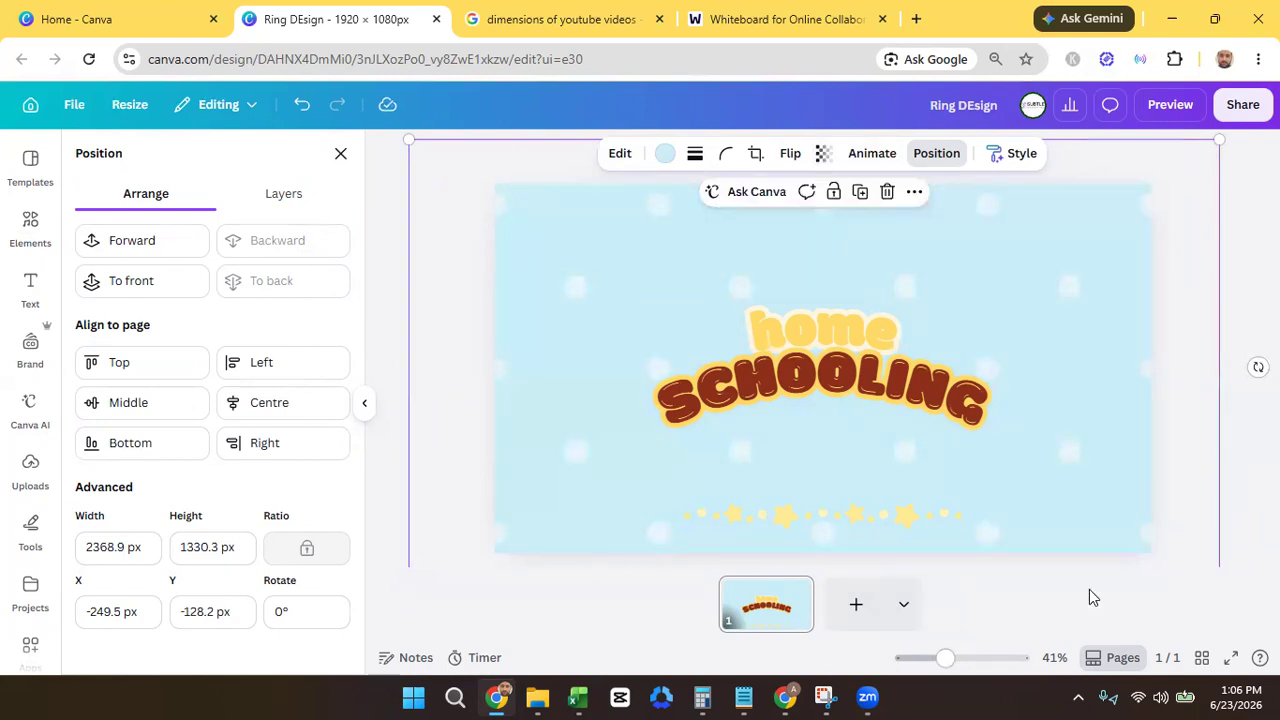
left_click(1170, 105)
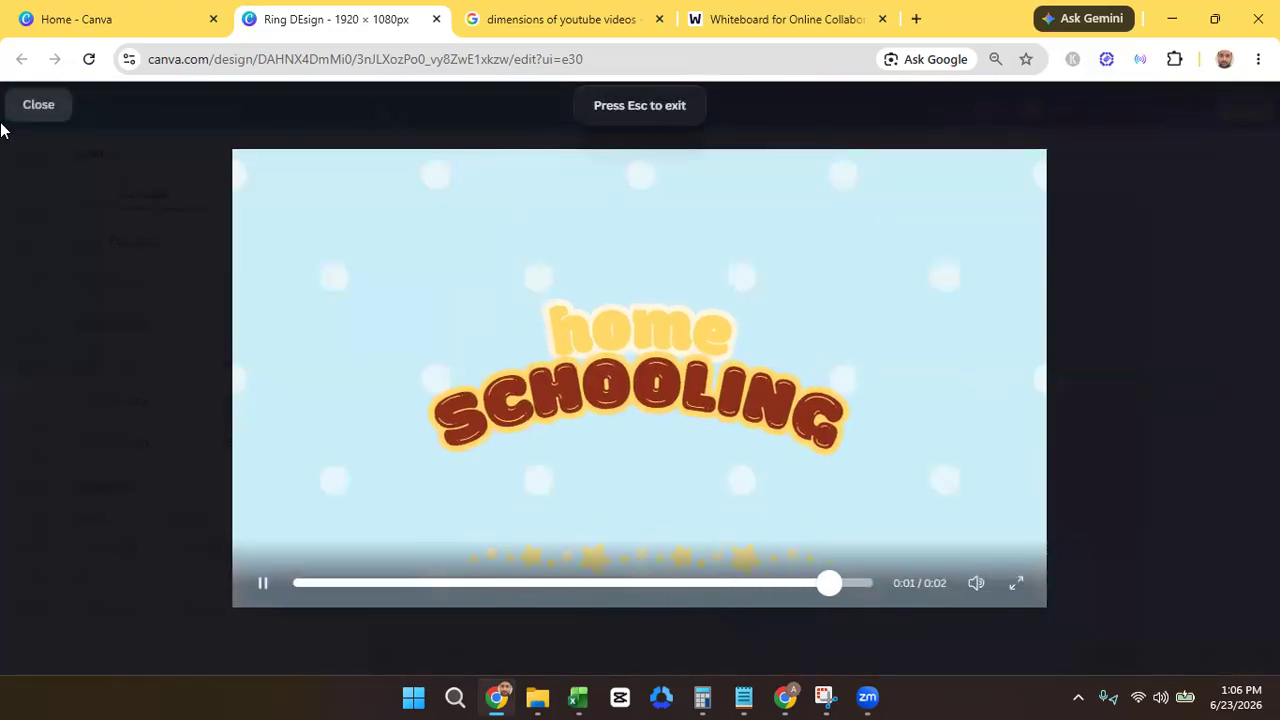
left_click(30, 105)
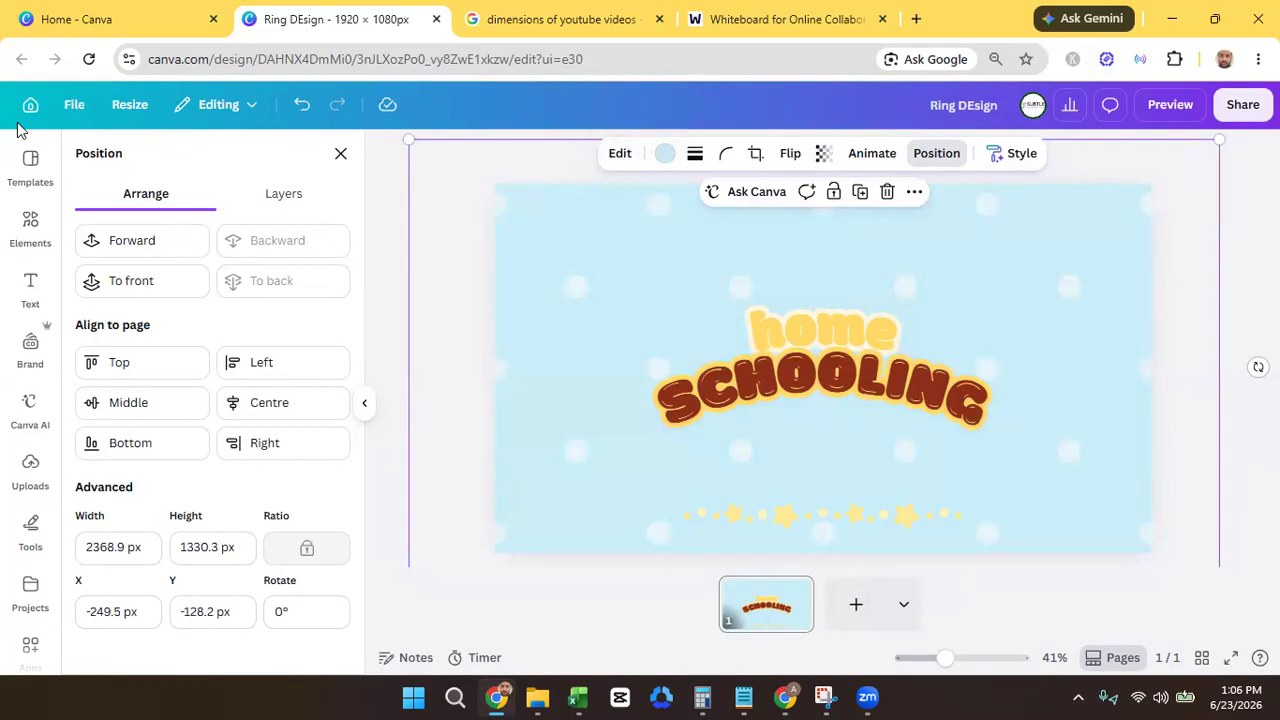
- Return to the Canva home page, search the designs for "home", and open the "Copy of Home schooling fruits names" design
left_click(137, 20)
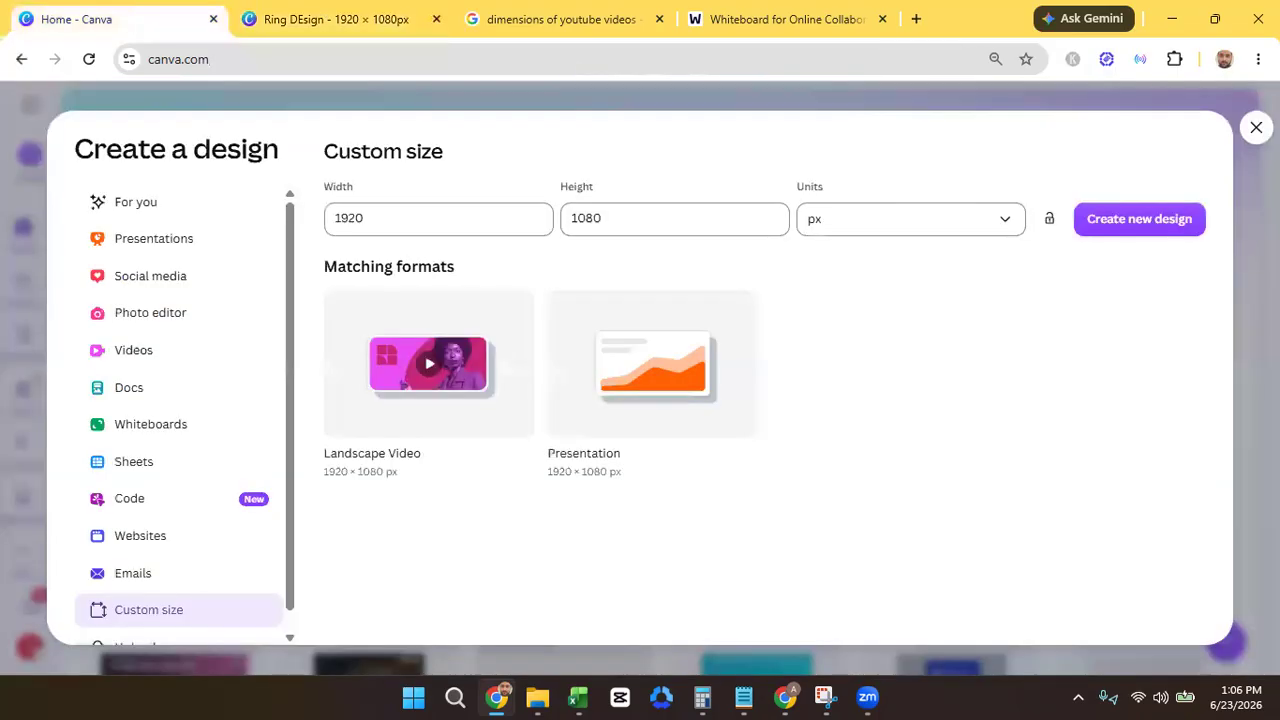
left_click(1256, 127)
left_click(429, 245)
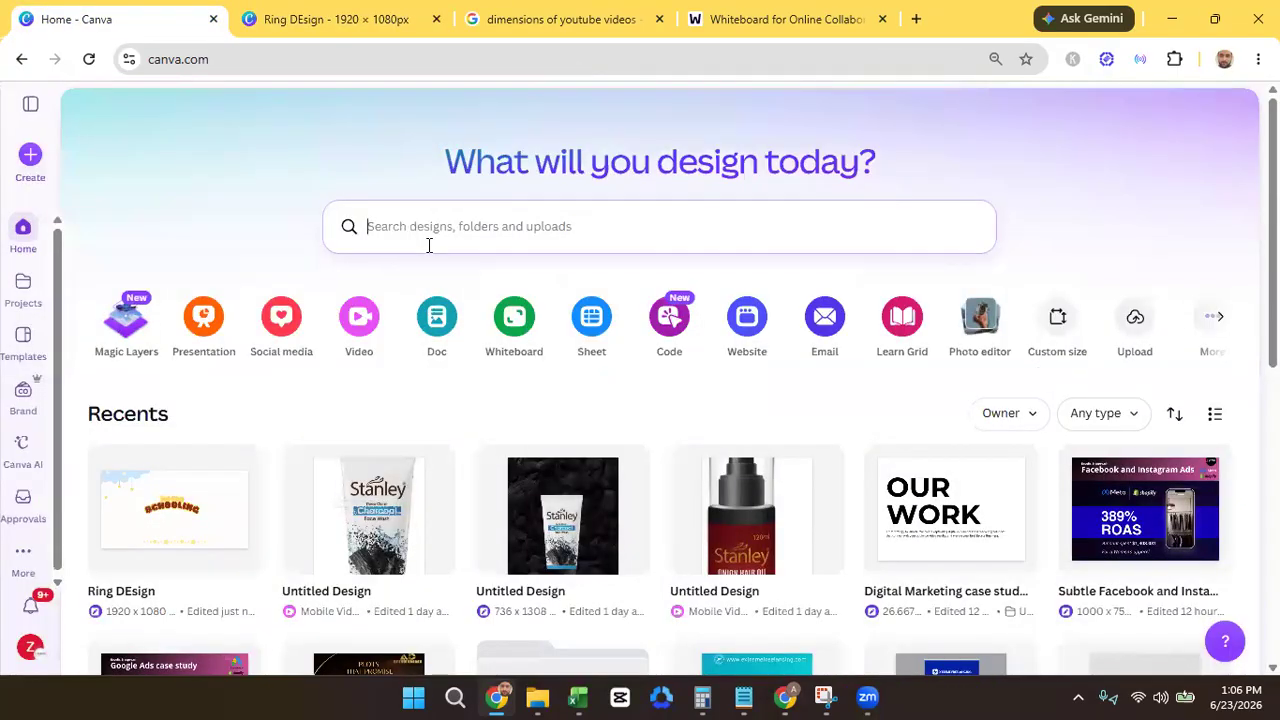
type("home")
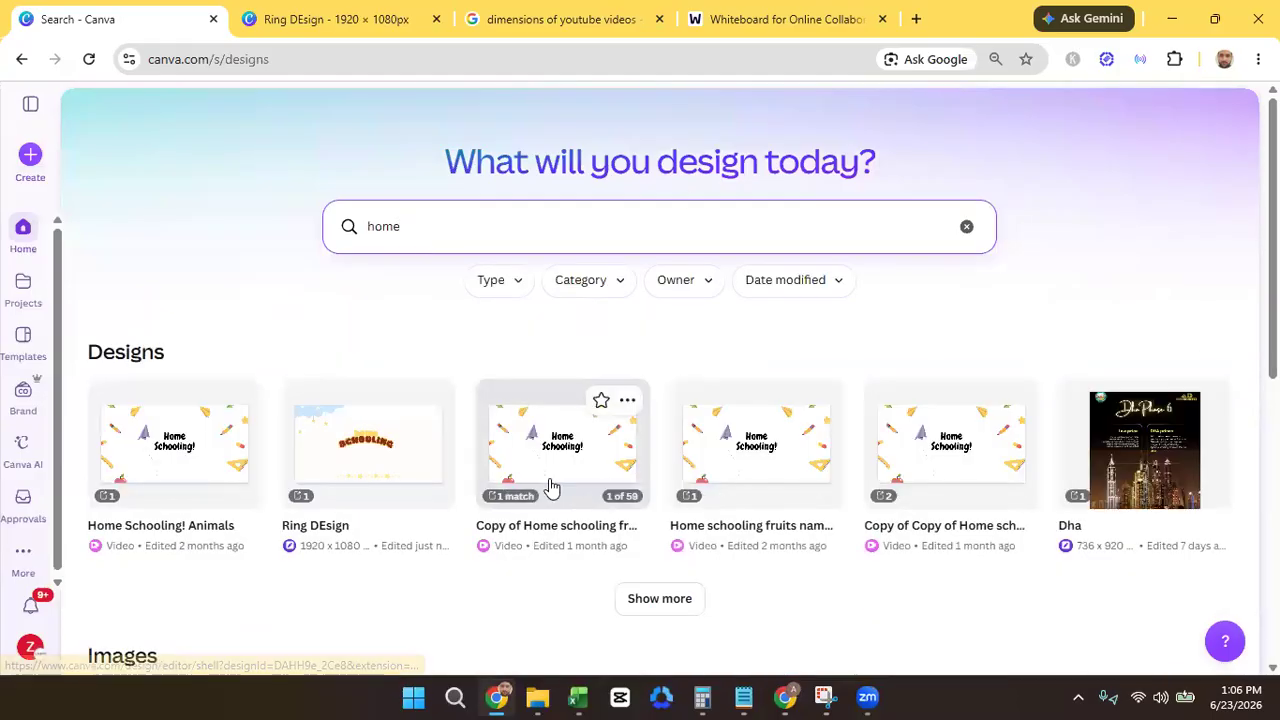
left_click(579, 463)
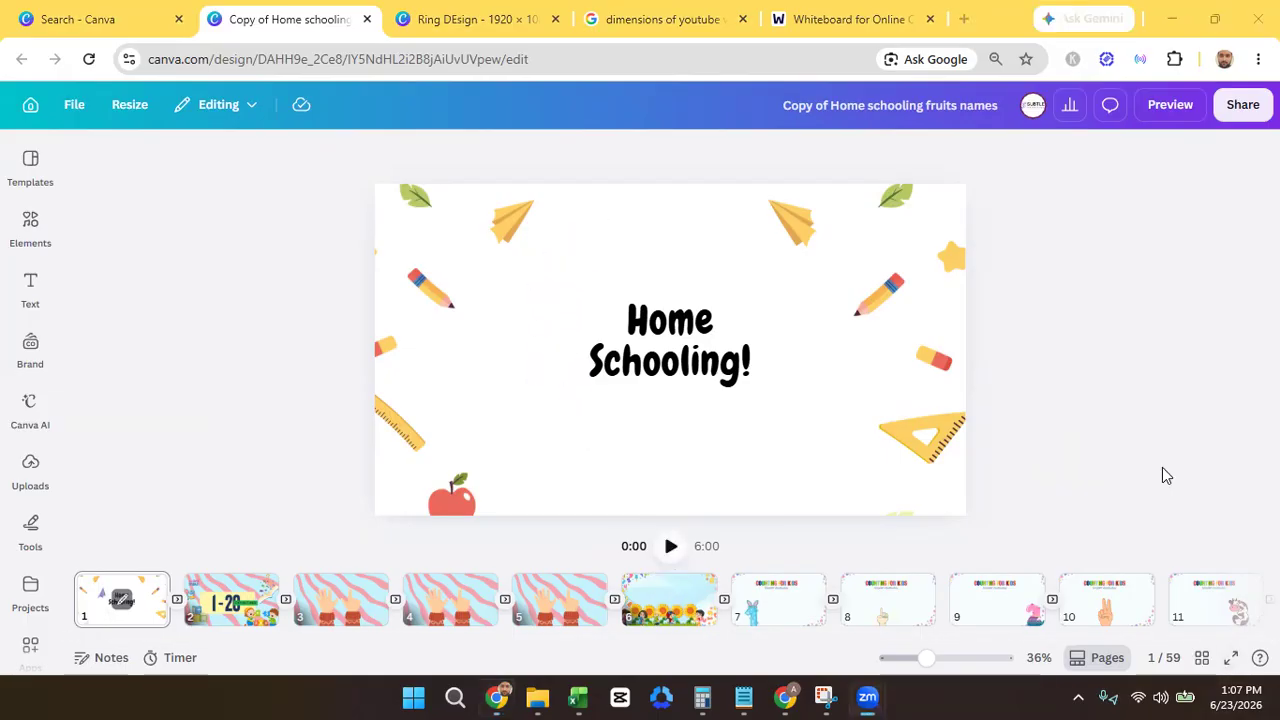
- Play the home schooling video from its first page and return to page 1
left_click(1048, 244)
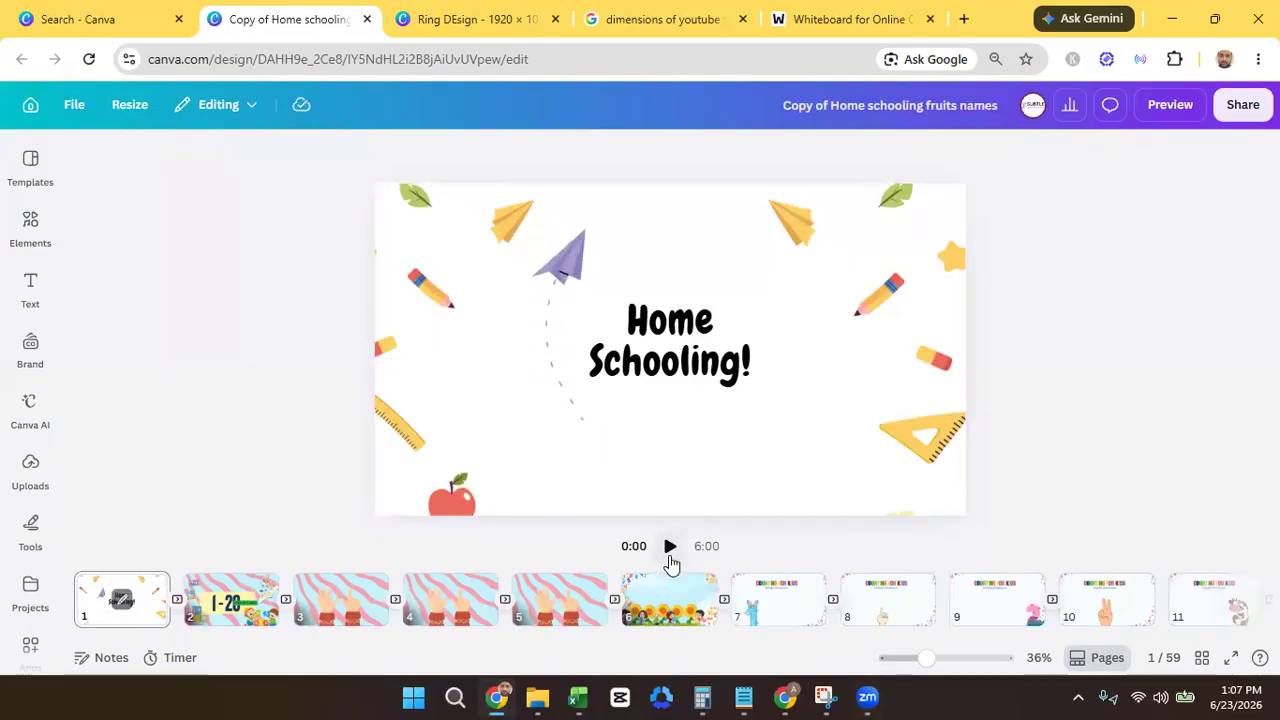
left_click(671, 558)
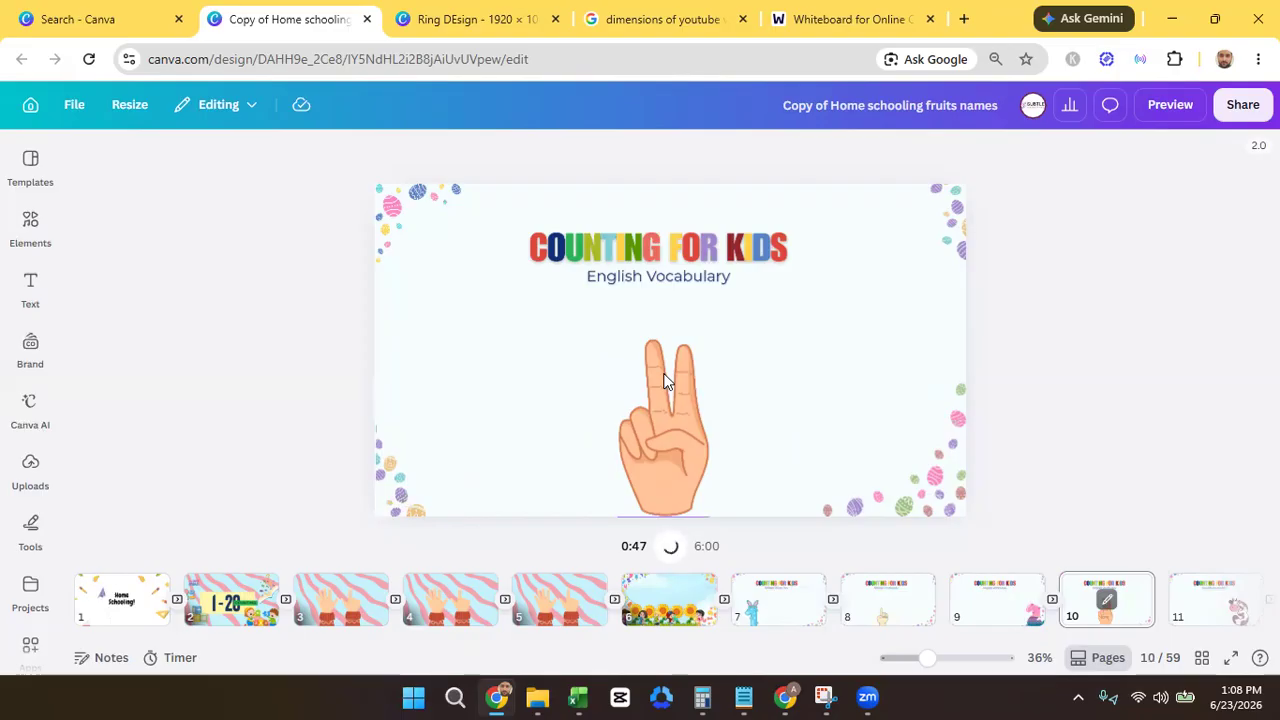
left_click(92, 585)
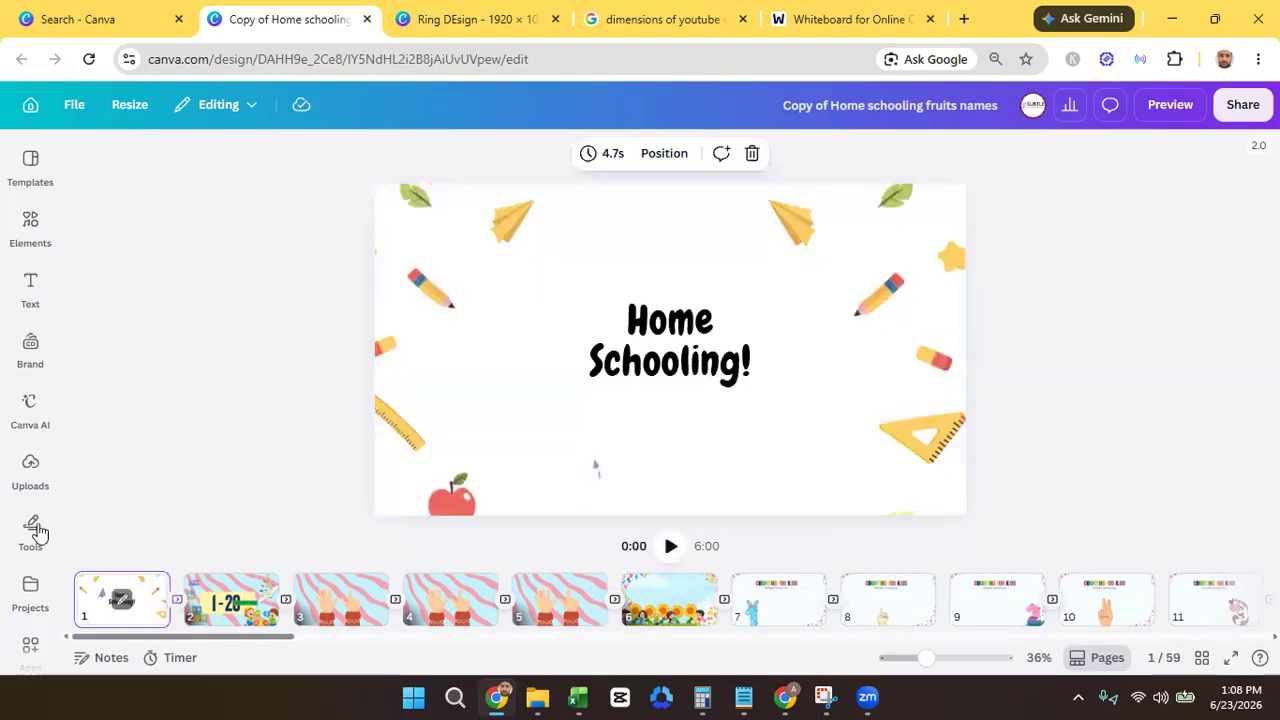
- Go back to the "home" search results and look through the matching designs, images and videos
left_click(83, 20)
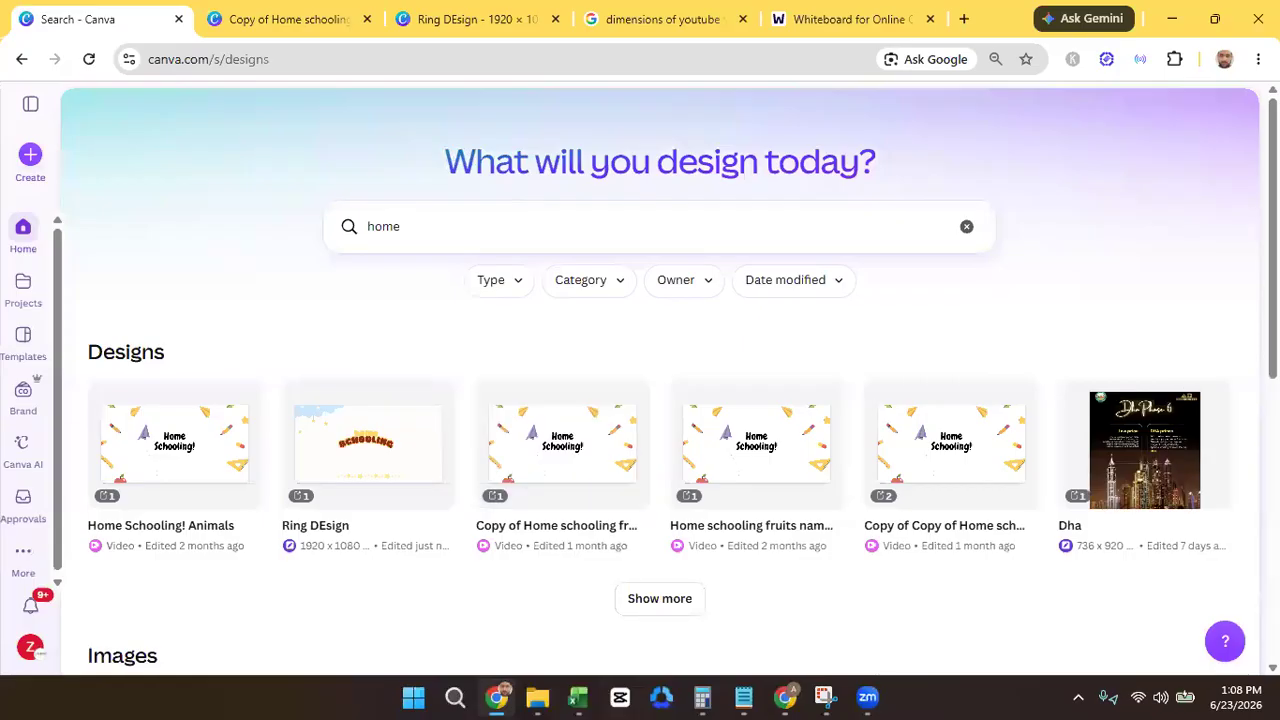
scroll(660, 400, "down", 1)
scroll(660, 400, "down", 3)
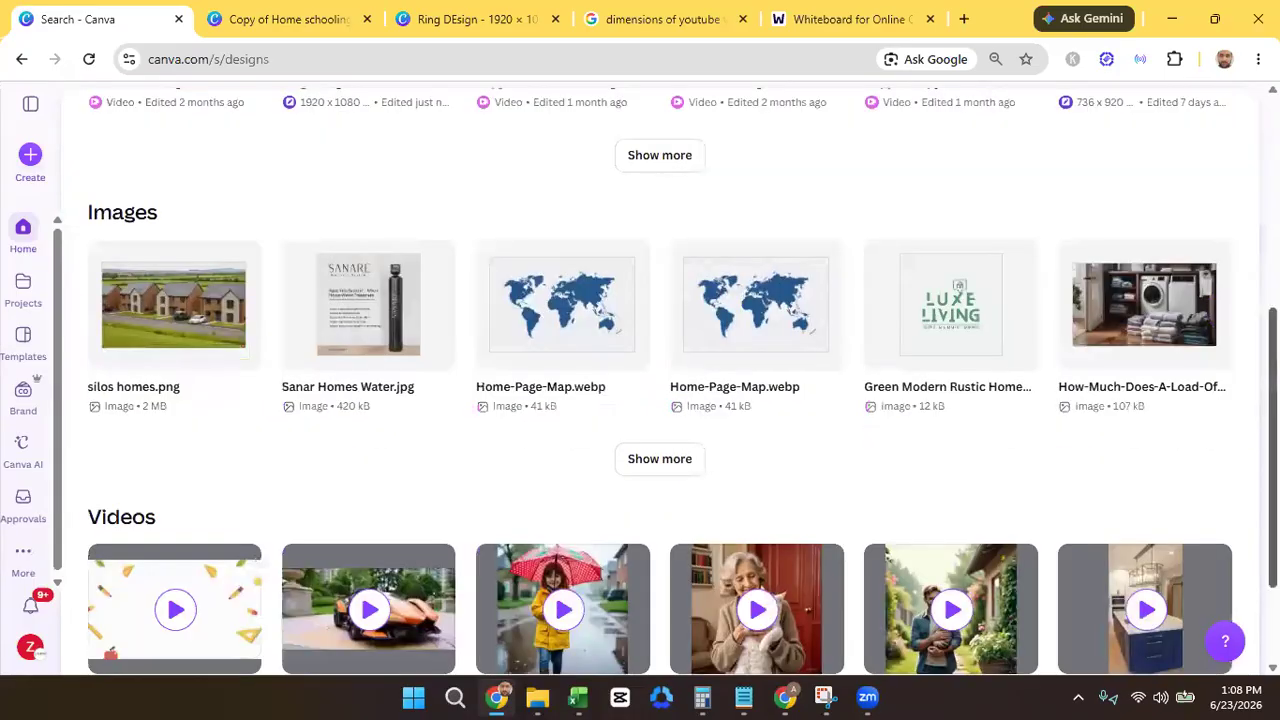
scroll(429, 486, "up", 4)
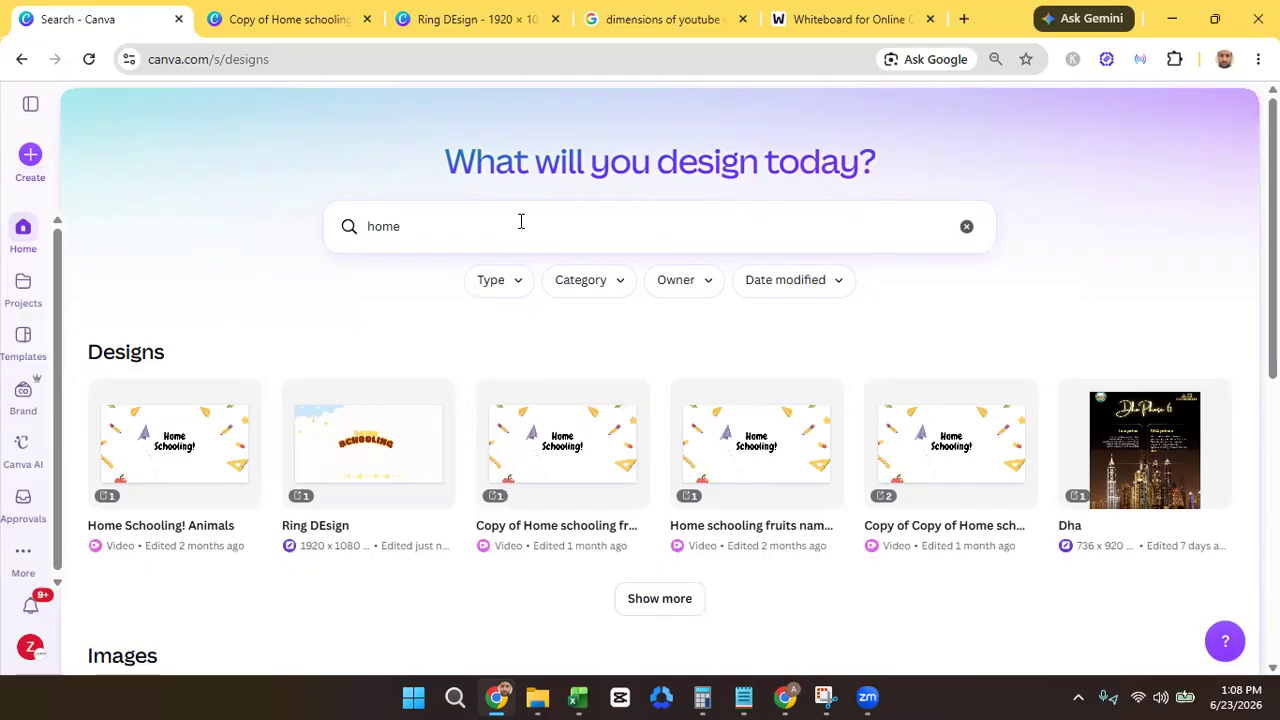
scroll(660, 380, "down", 4)
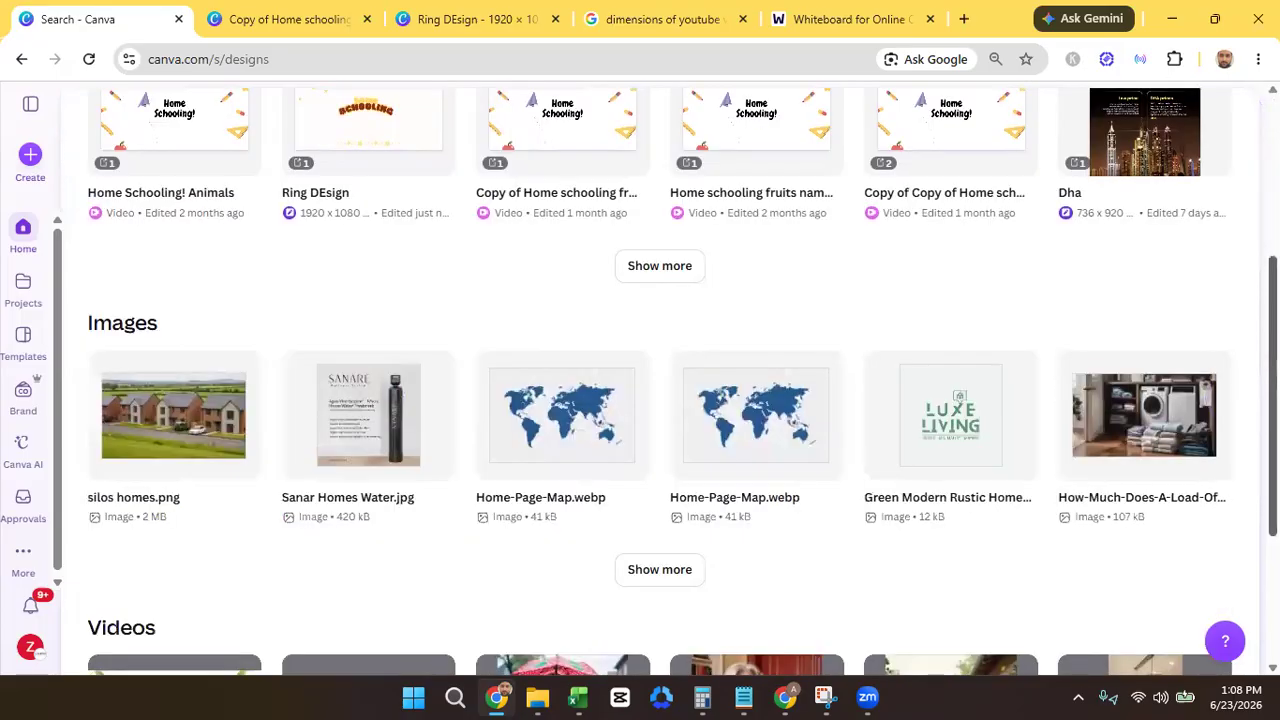
scroll(1056, 155, "up", 4)
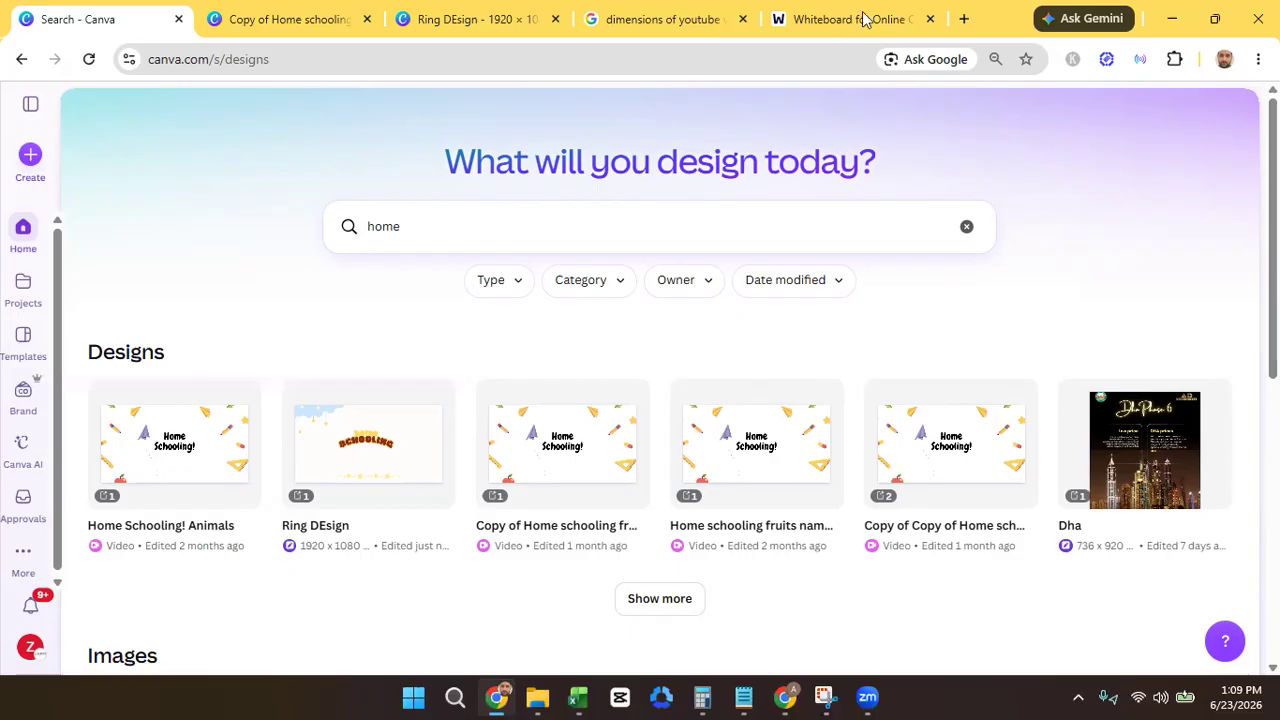
- Search Google for "chatgpt" in a new browser tab and open the ChatGPT website
left_click(962, 22)
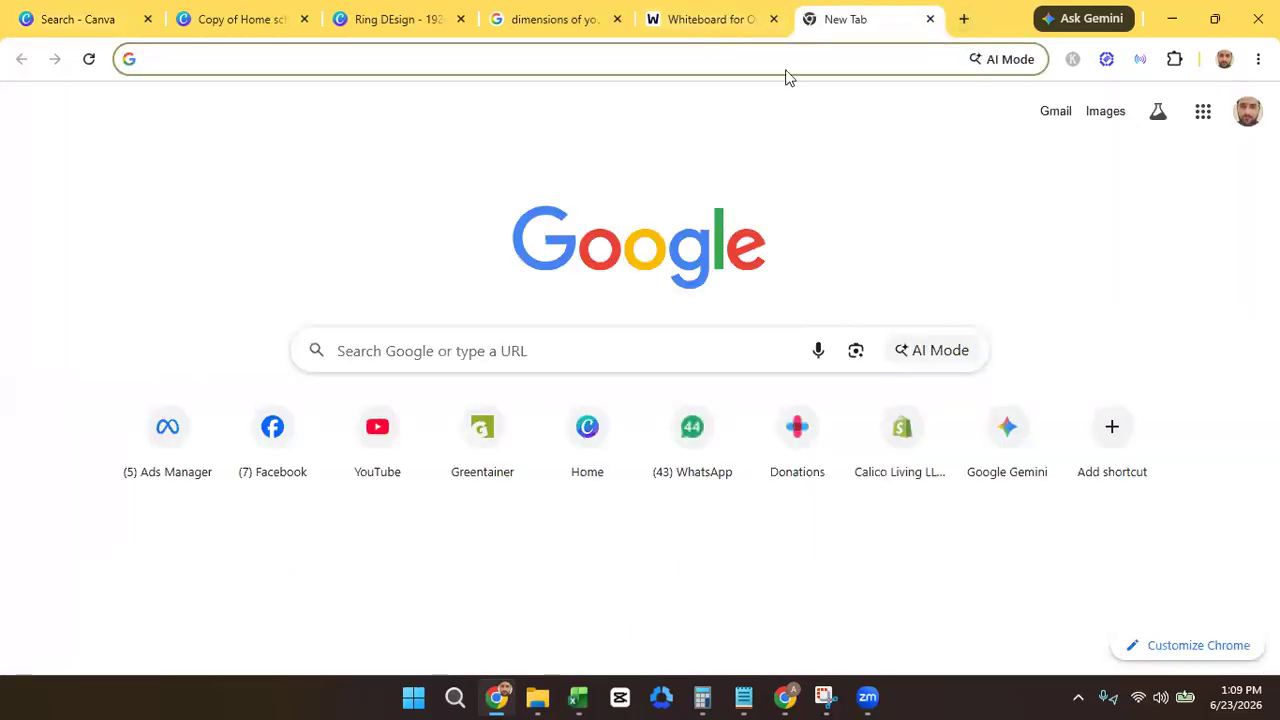
left_click(693, 60)
type("chja")
key("BackSpace")
key("BackSpace")
type("a")
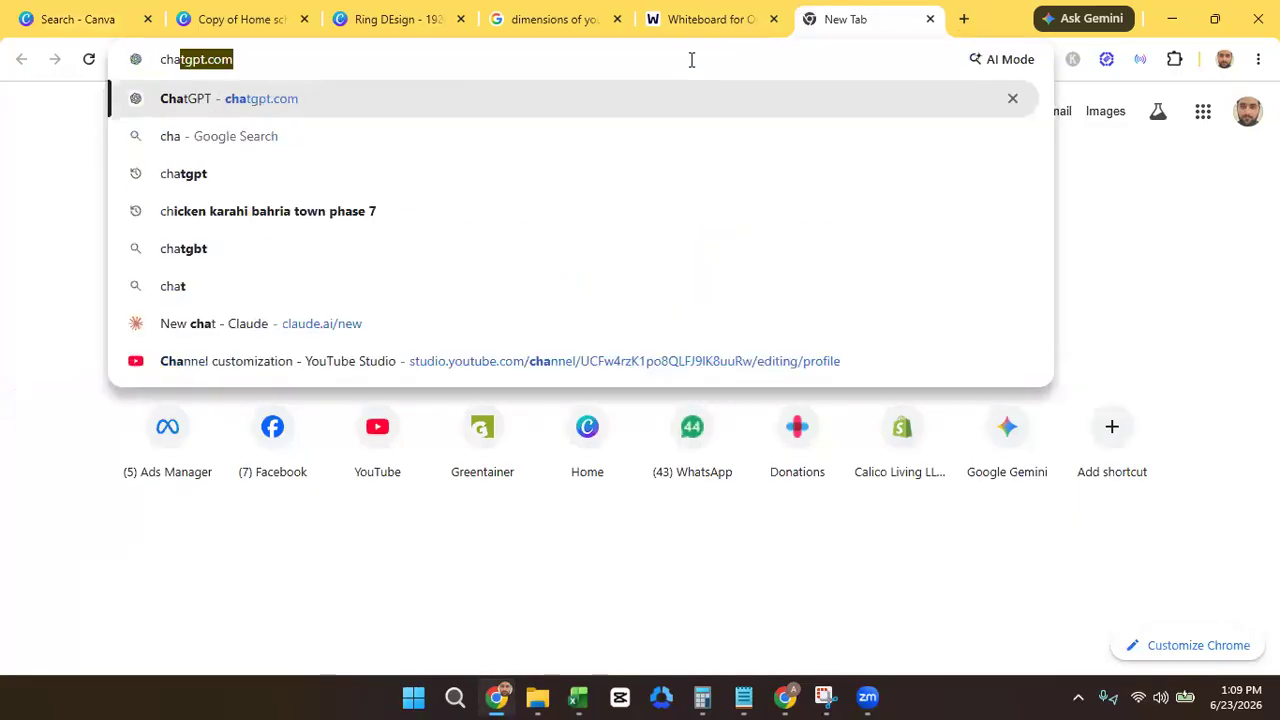
type("tgpt")
key("Return")
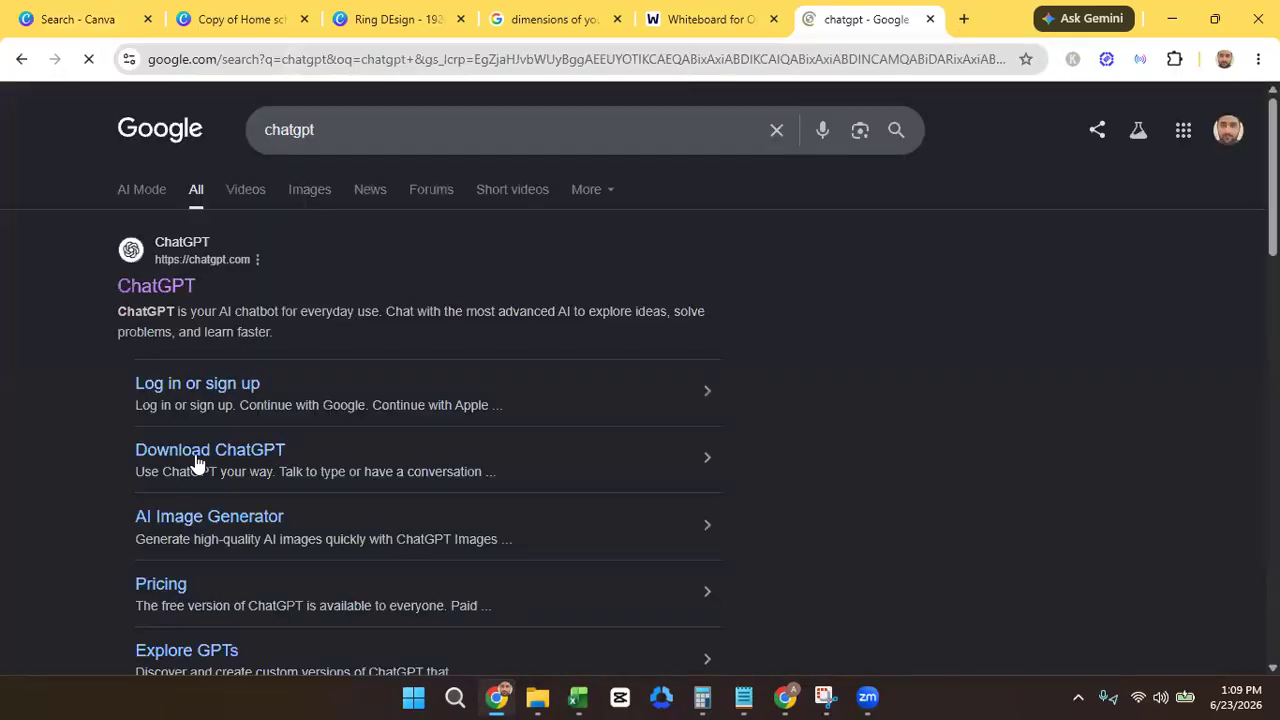
left_click(157, 290)
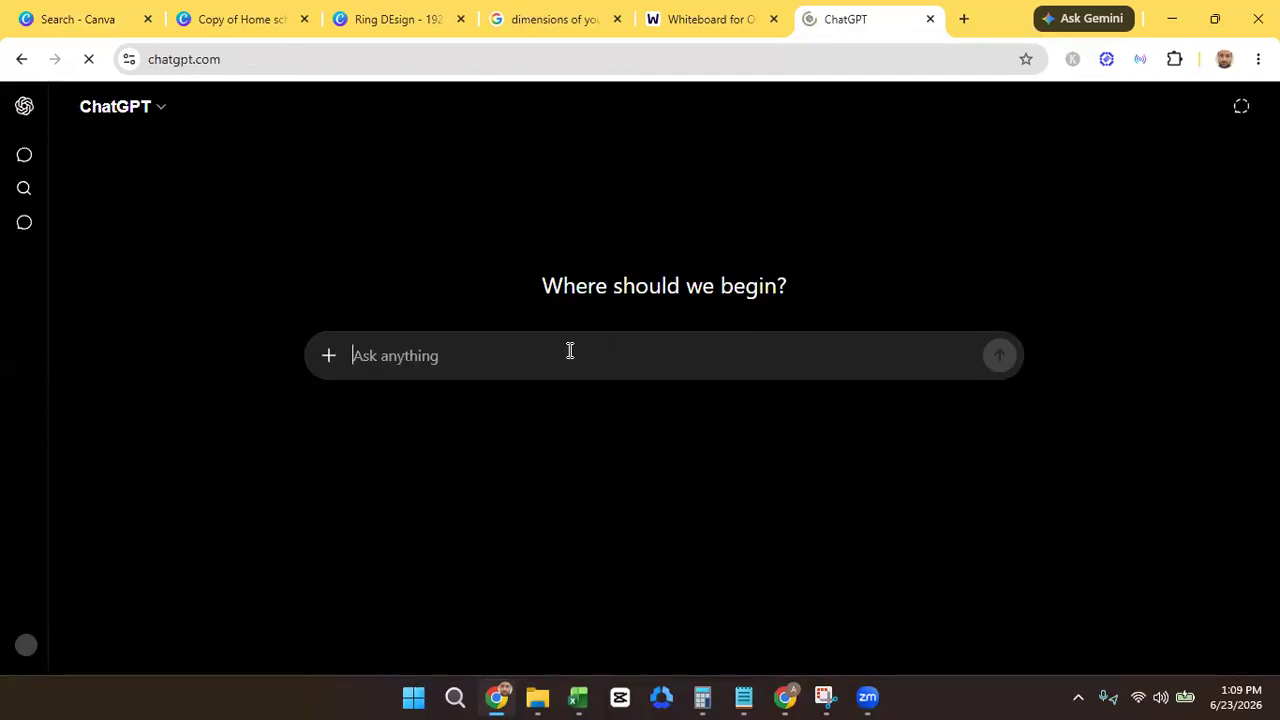
- Ask ChatGPT for 10 topics for Urdu videos on a kids' homeschooling channel, covering basic to advanced concepts
type("i am ")
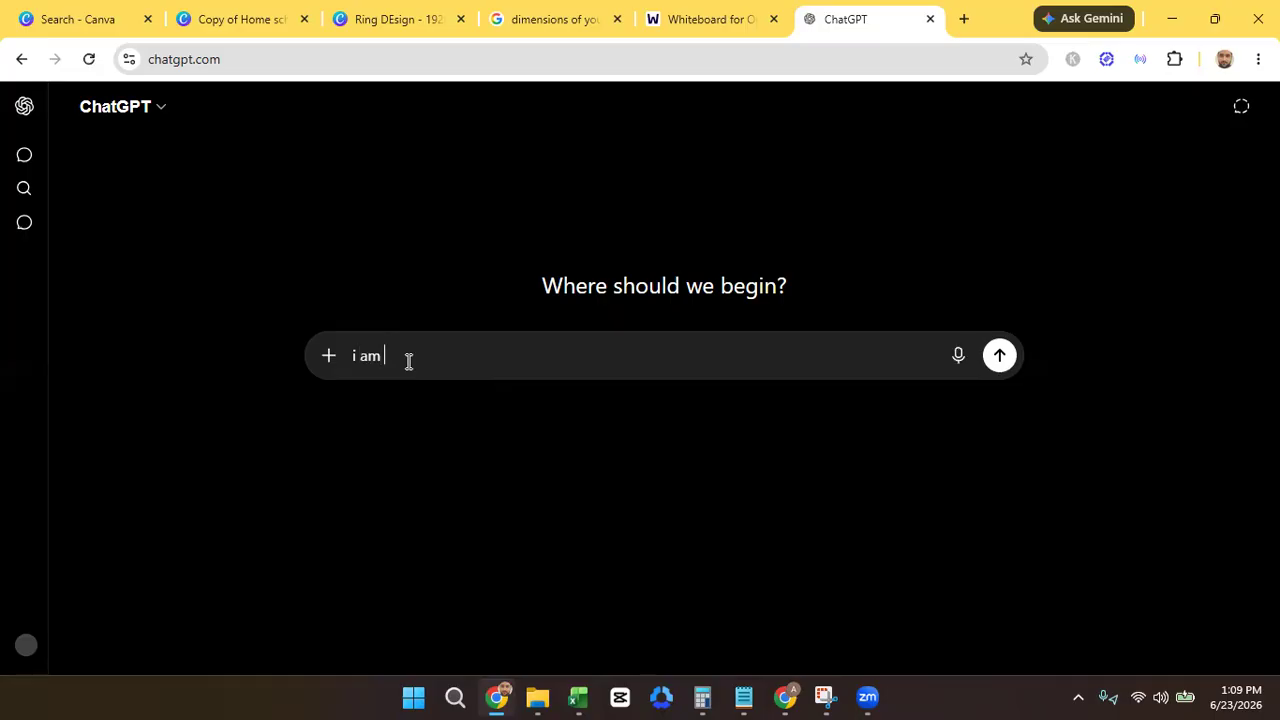
type("crafting hom")
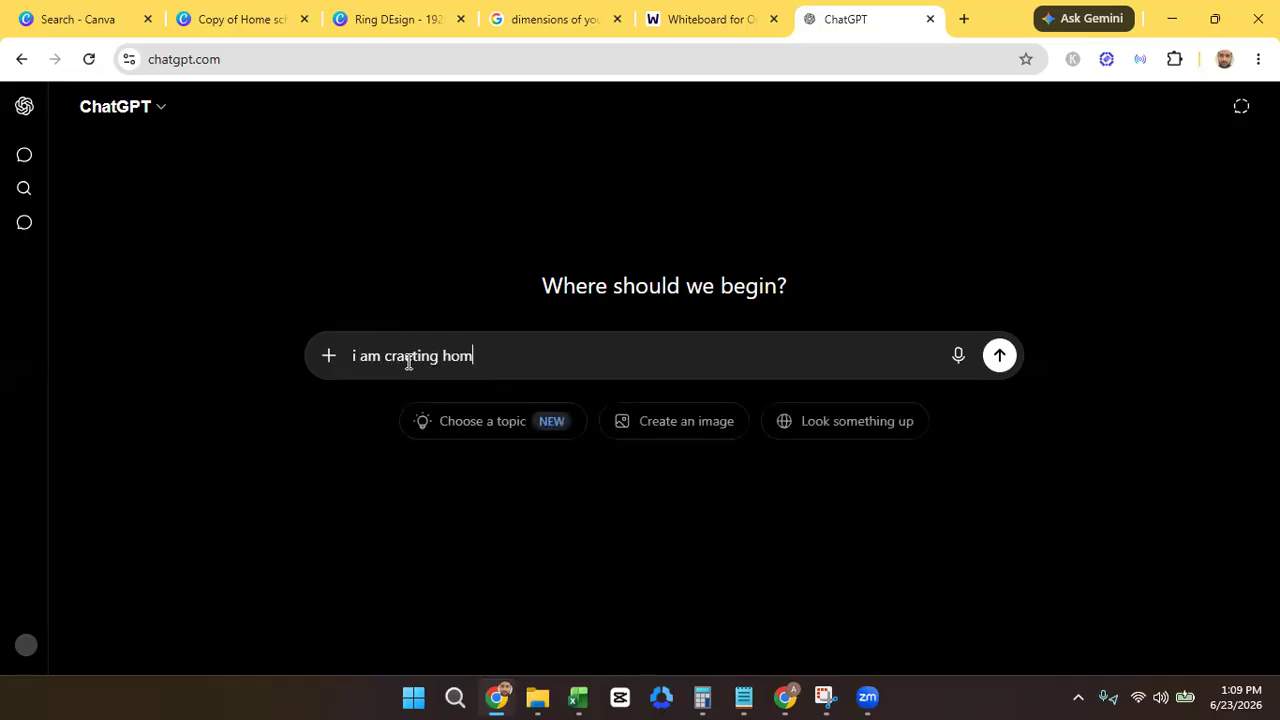
type("wschooling chann")
type("r kids,")
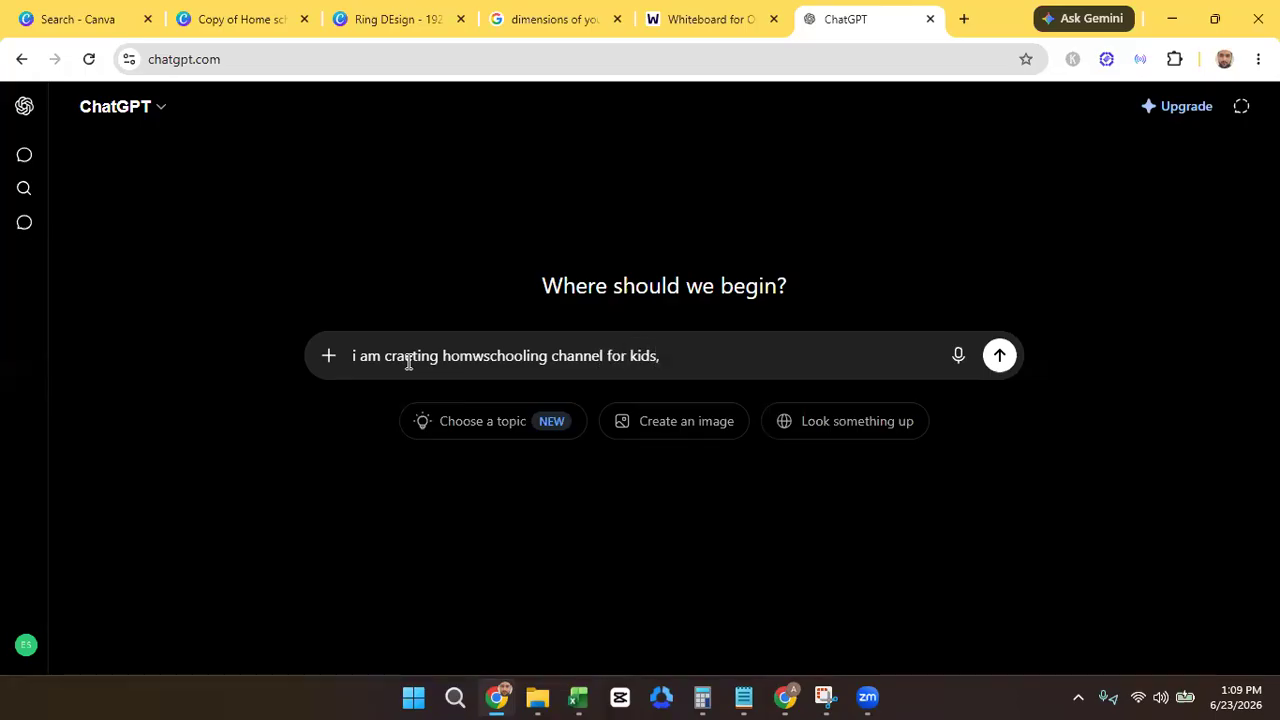
type(" t")
type("give me 10 t")
type("oipics on ")
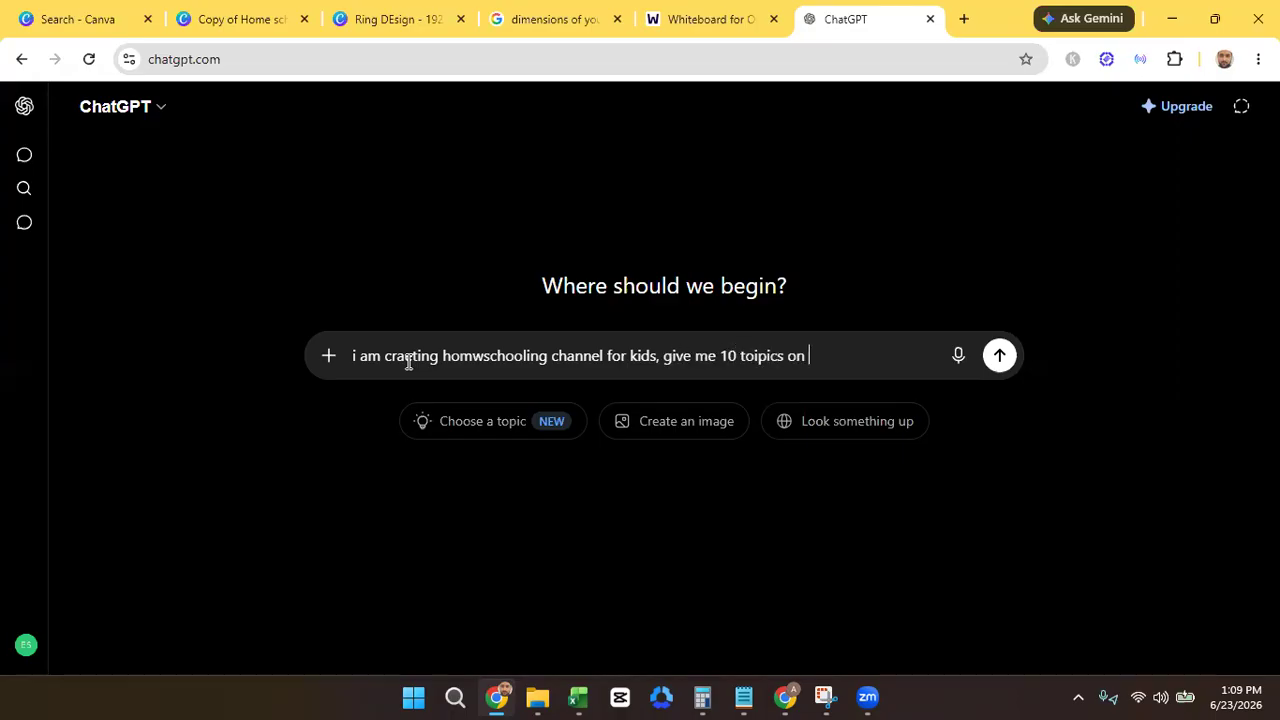
type("whivh i should freate urd")
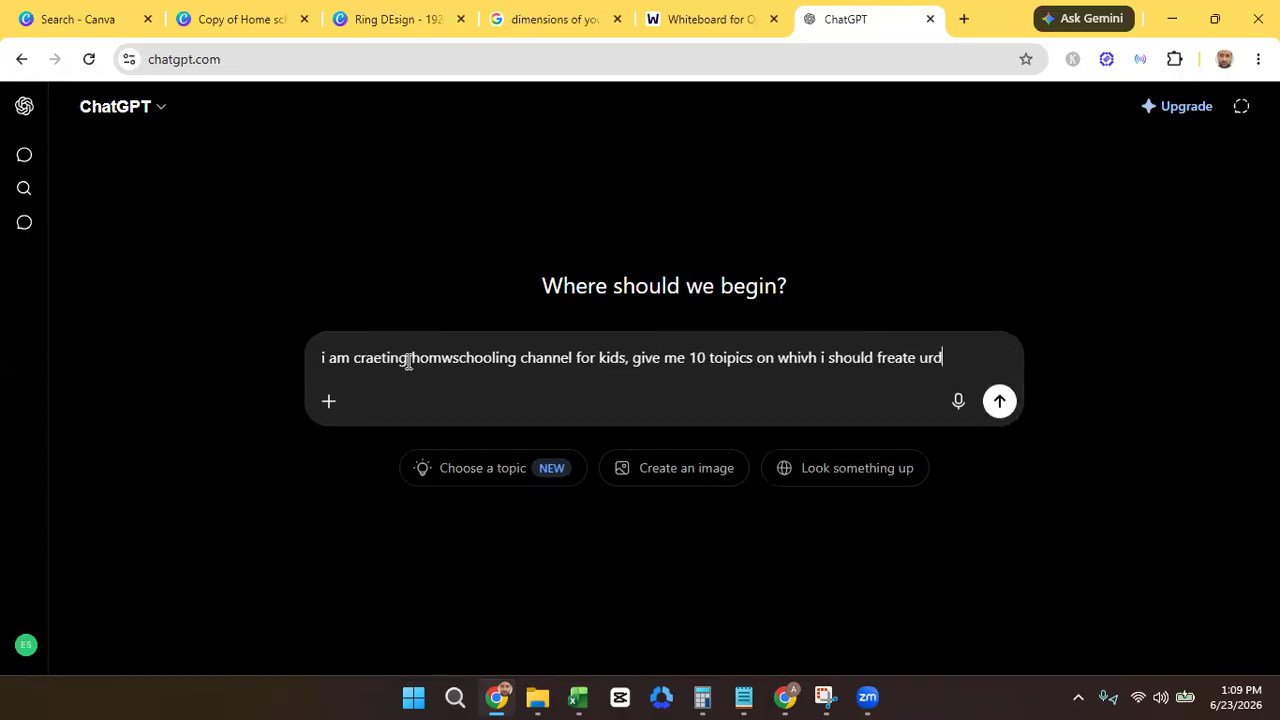
type("u videos ")
type("for kids ")
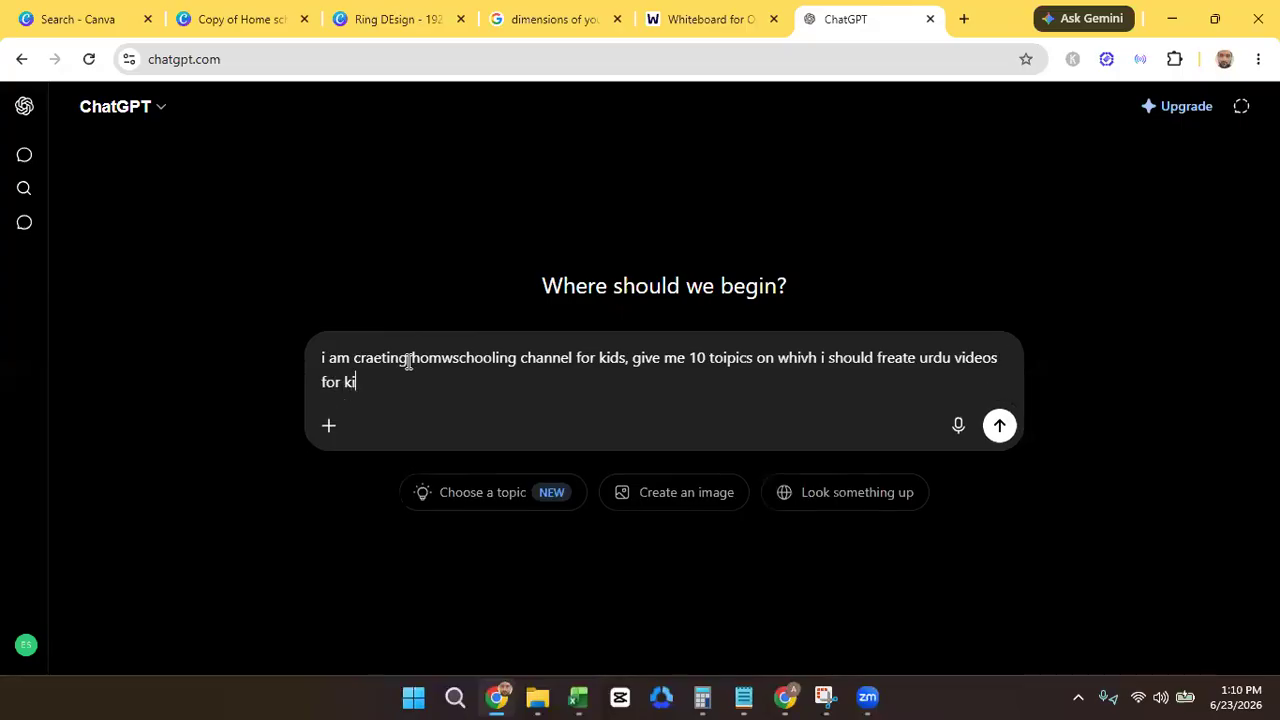
type("learning basics to advance")
key("BackSpace")
key("BackSpace")
key("BackSpace")
type("nce concepts")
key("Return")
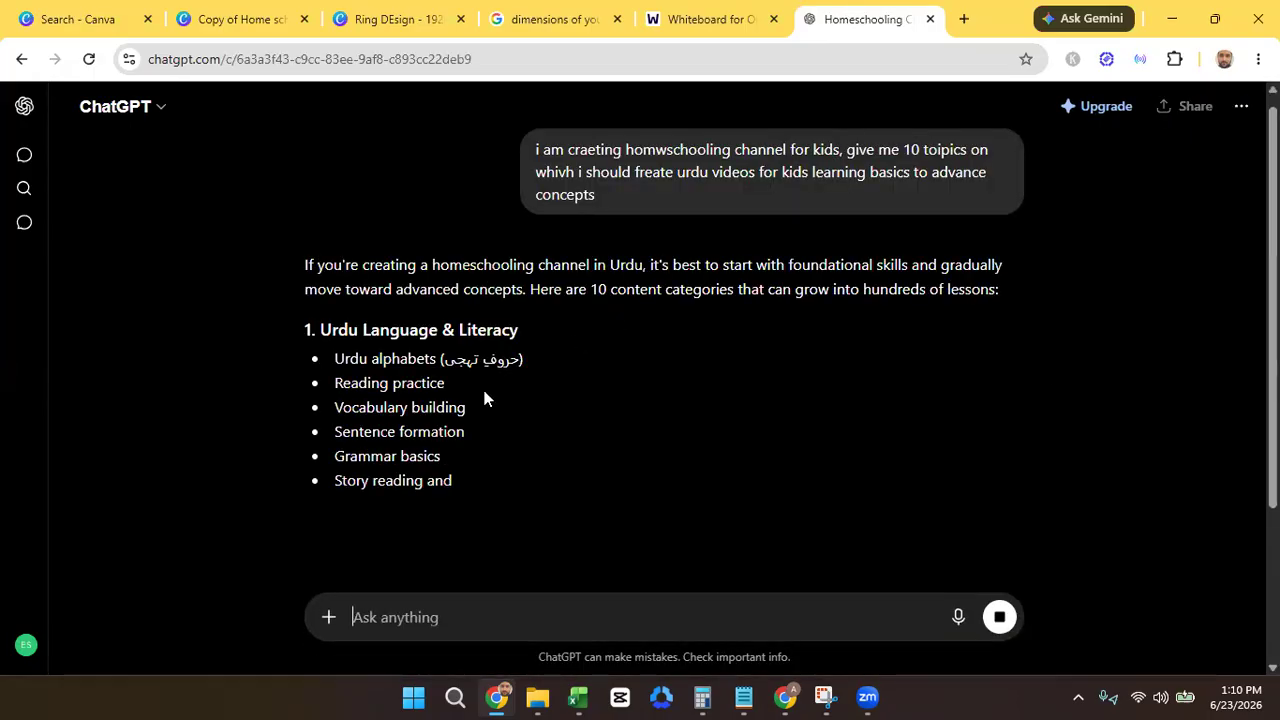
- Review the suggested Urdu and English topics and copy "Grammar for beginners" from the English for Kids list
double_click(423, 358)
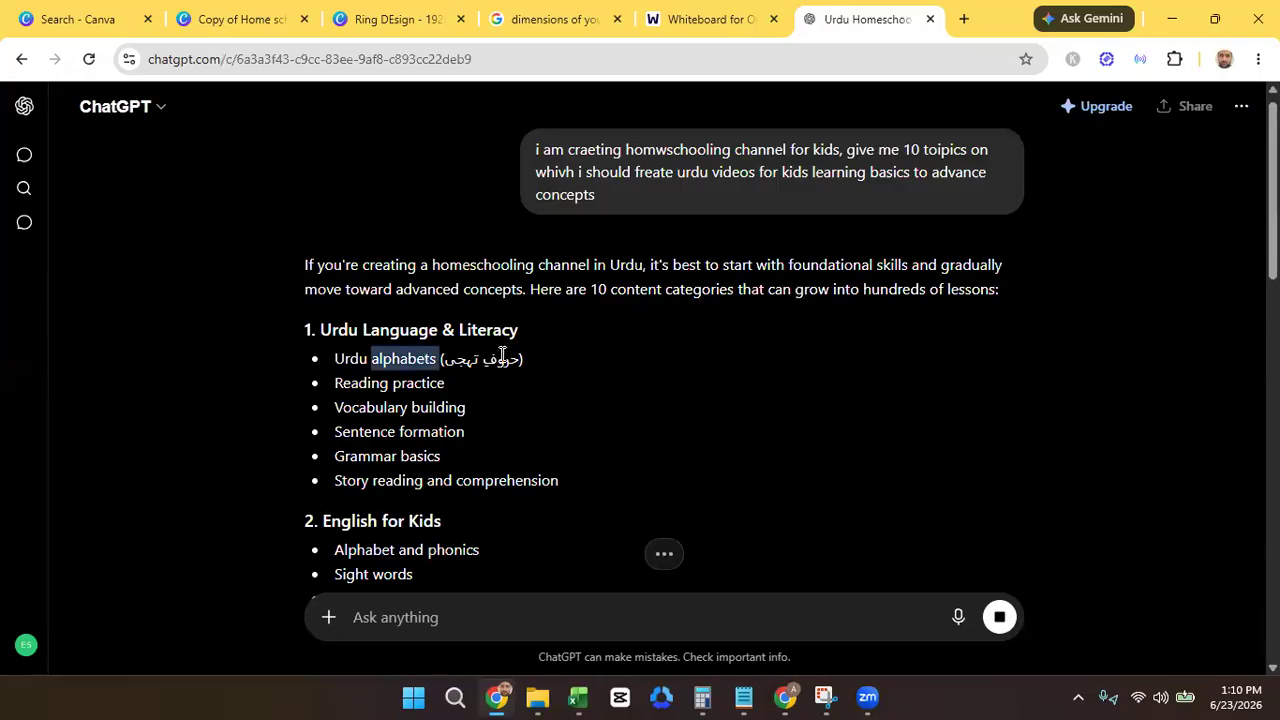
double_click(427, 381)
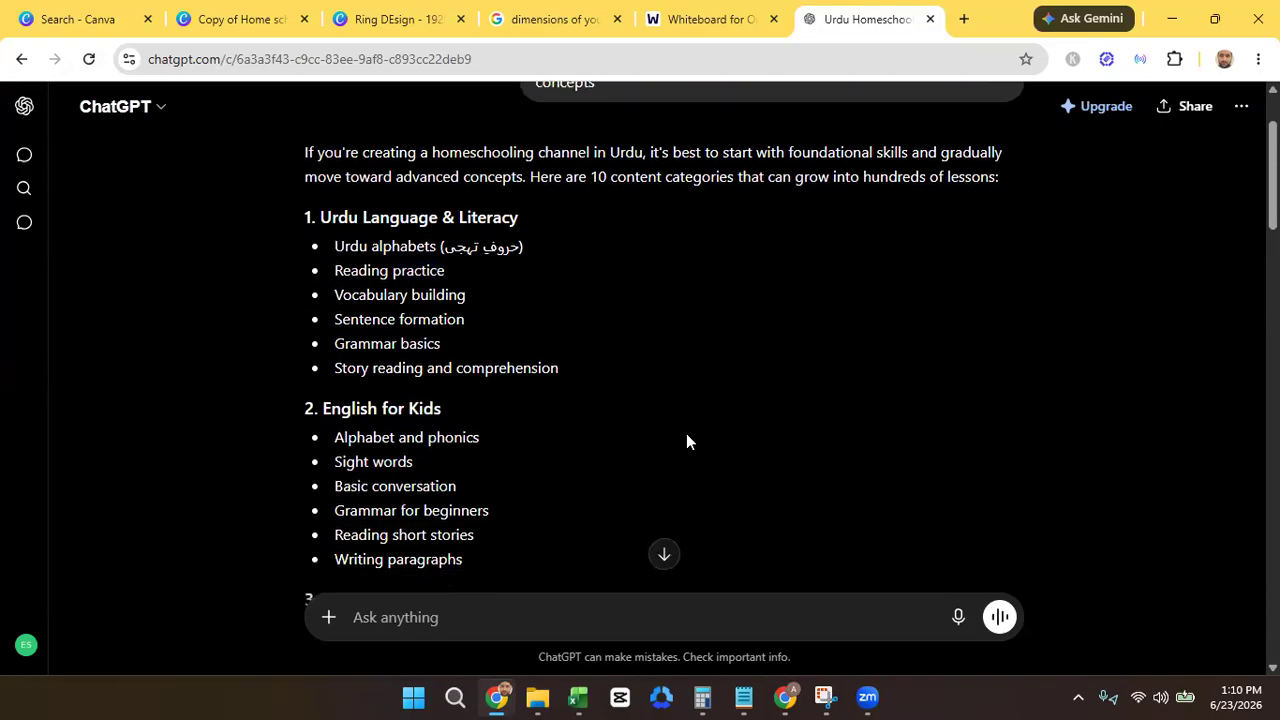
triple_click(392, 484)
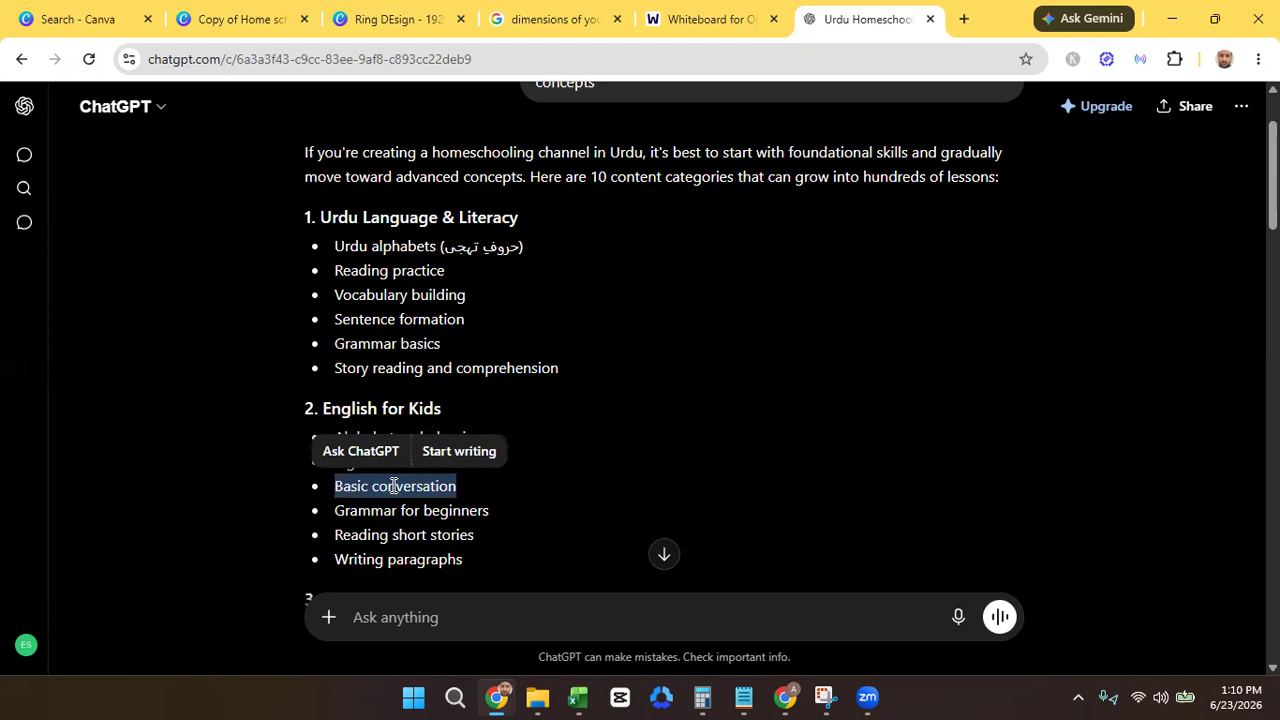
triple_click(464, 510)
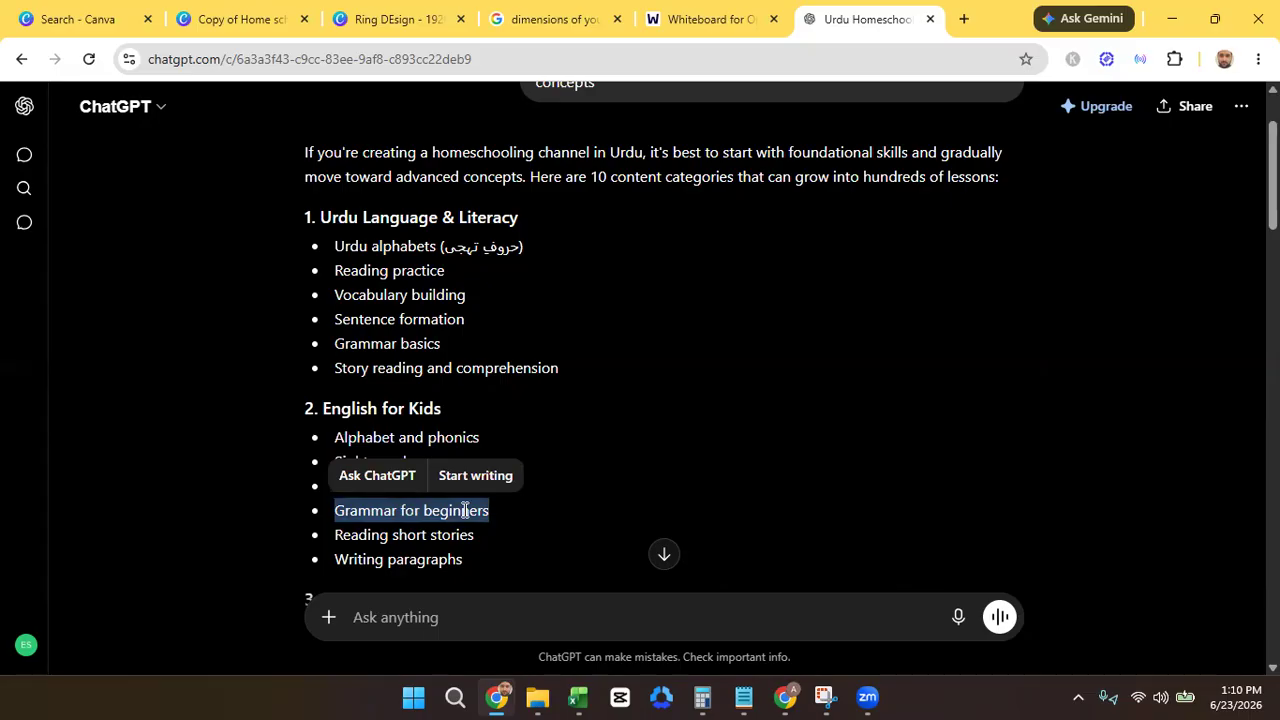
left_click(574, 529)
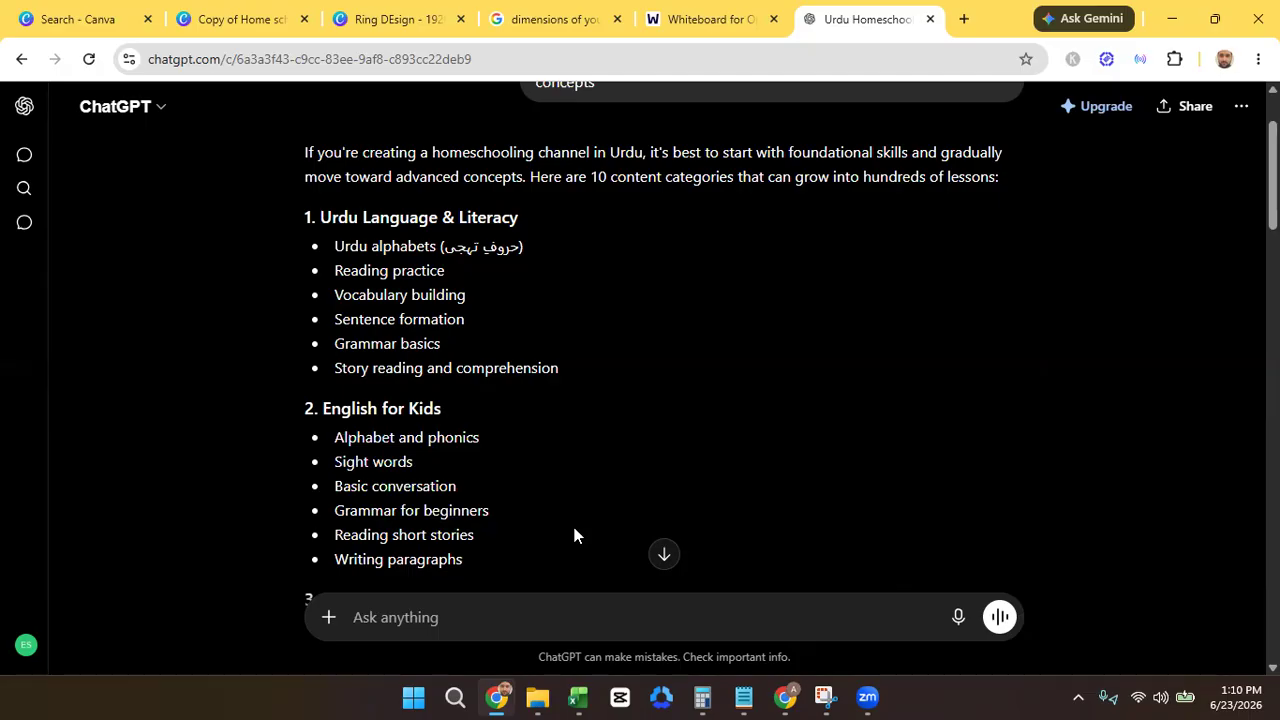
left_click_drag(497, 518, 340, 518)
key("ctrl+c")
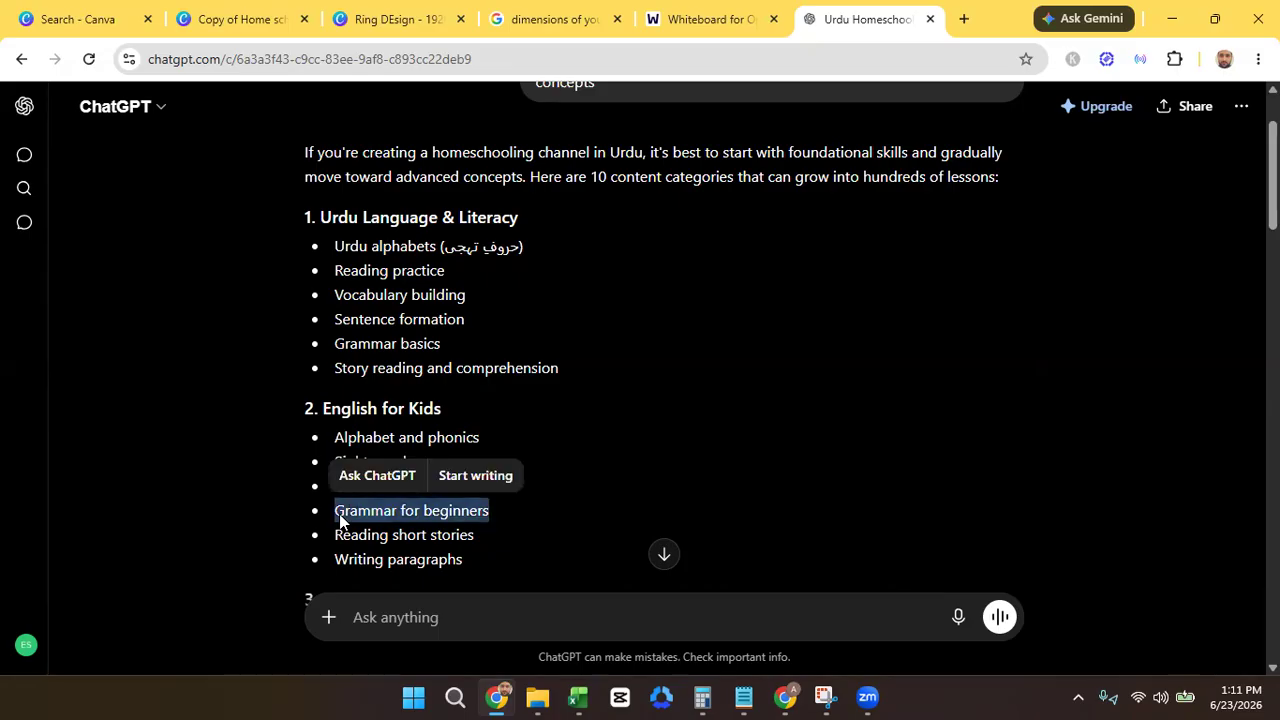
- Paste the copied topic into a prompt and request a full script teaching Urdu viewers English grammar sentences, for kids up to 7 years
left_click(428, 617)
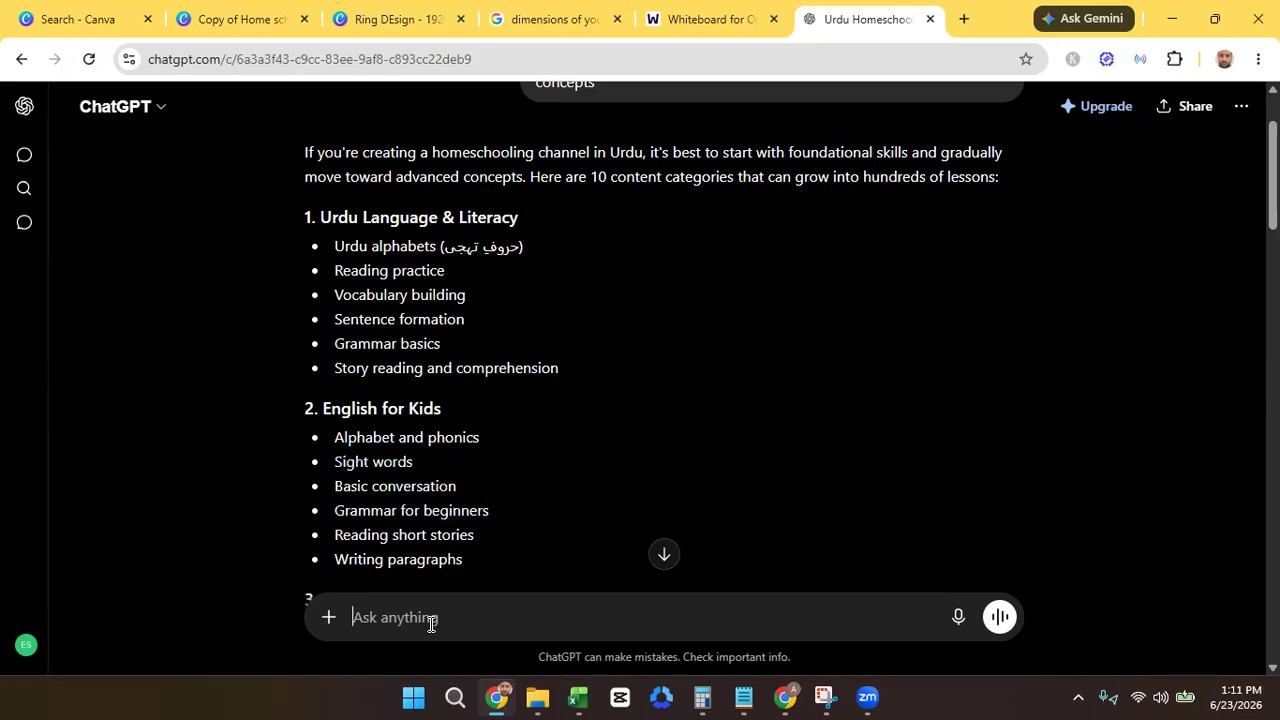
key("ctrl+v")
type("give")
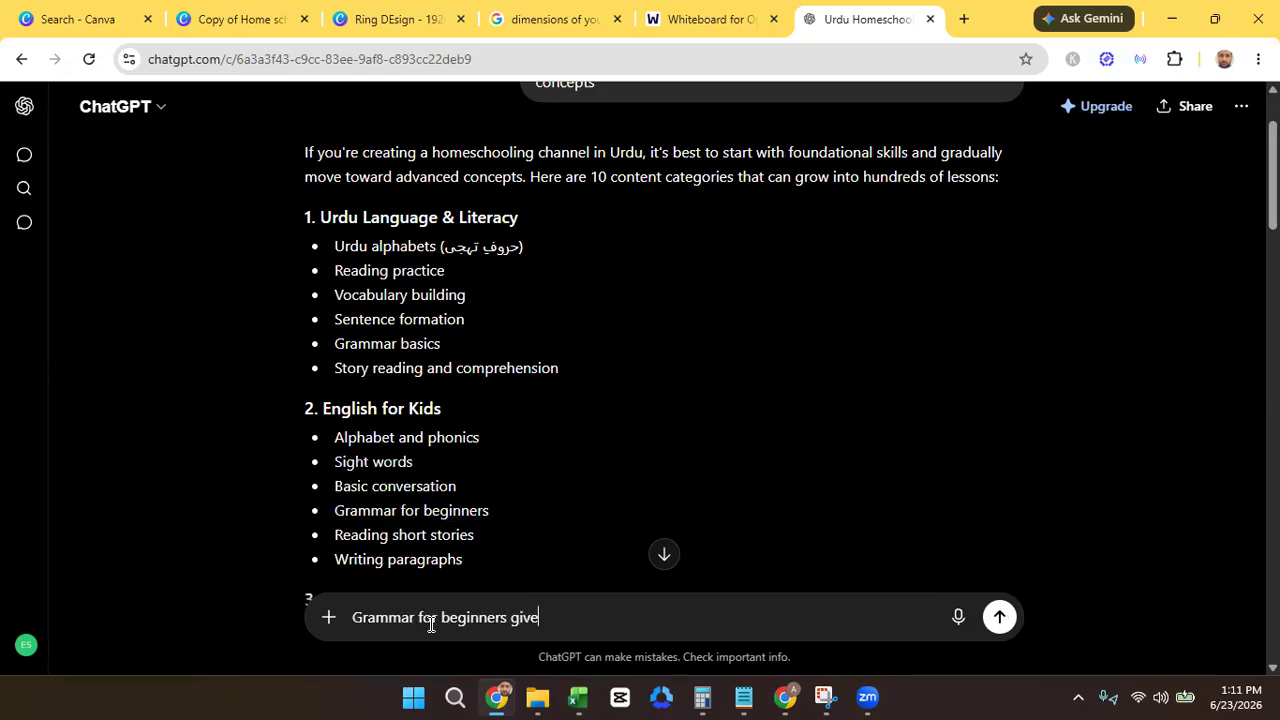
type(" me a full script trans")
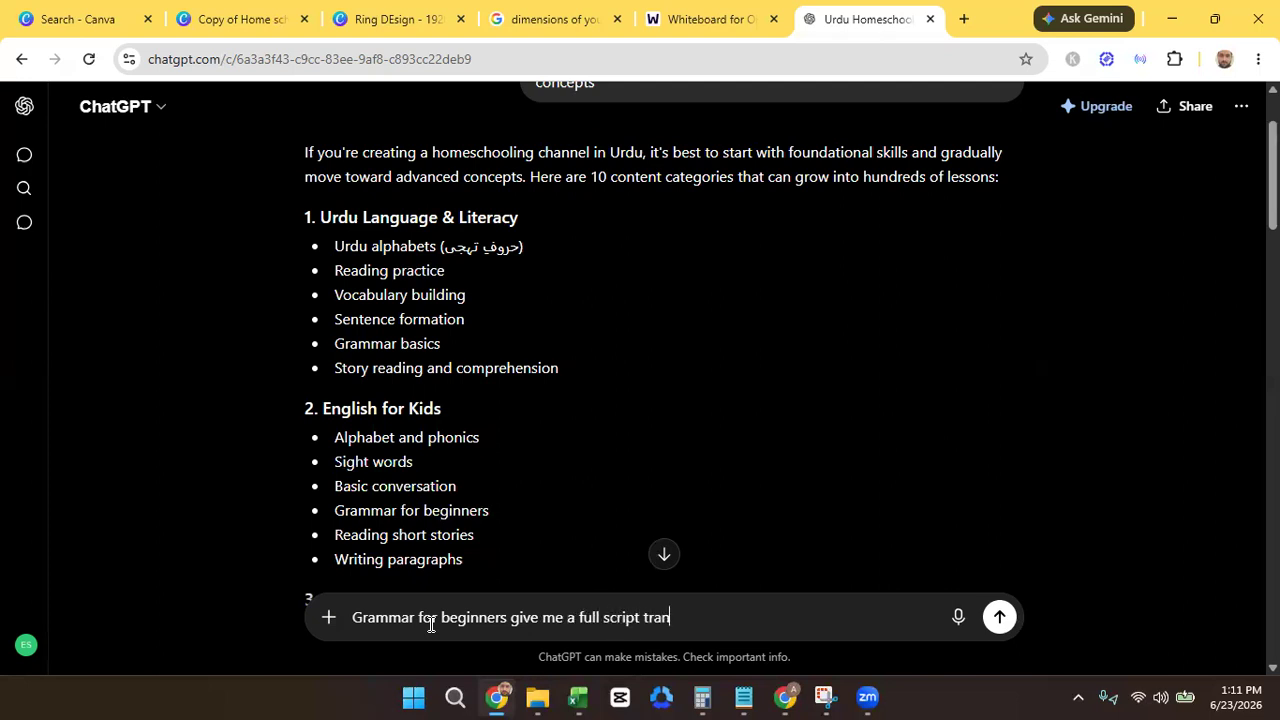
key("BackSpace")
key("BackSpace")
key("BackSpace")
key("BackSpace")
key("BackSpace")
type("where i wilk be te")
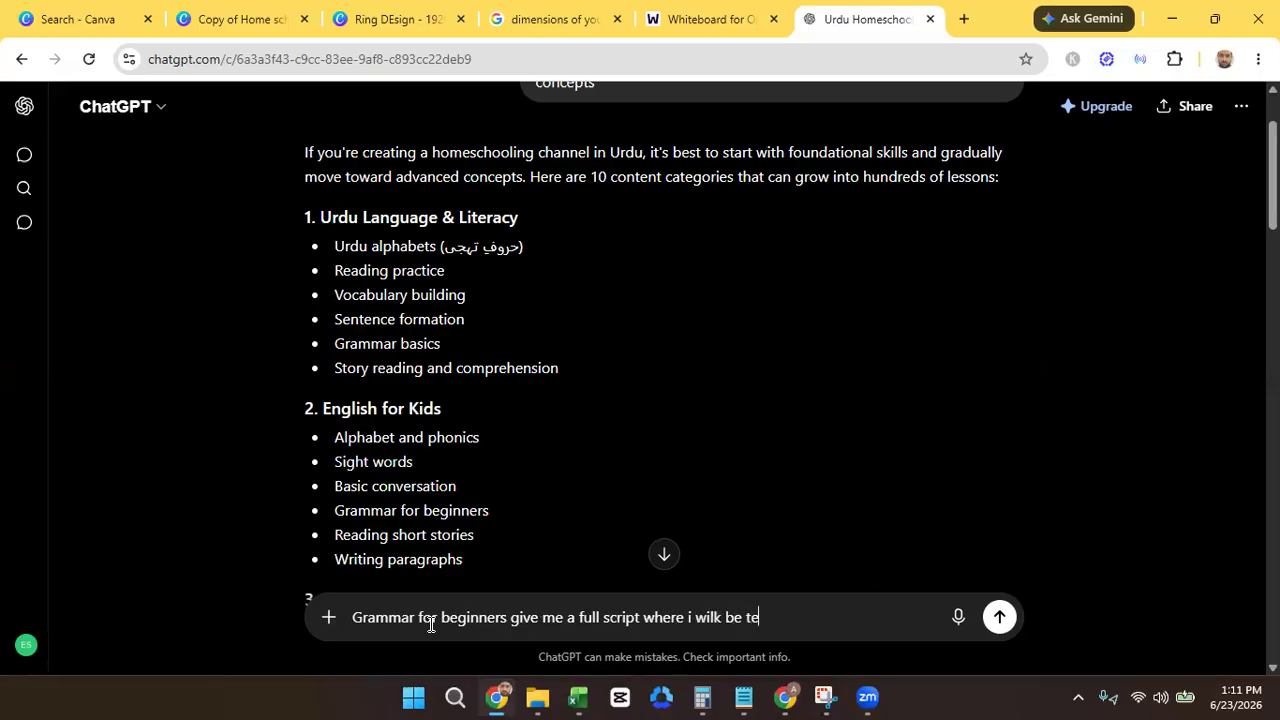
type("lling ,my uirdu viewers hgo")
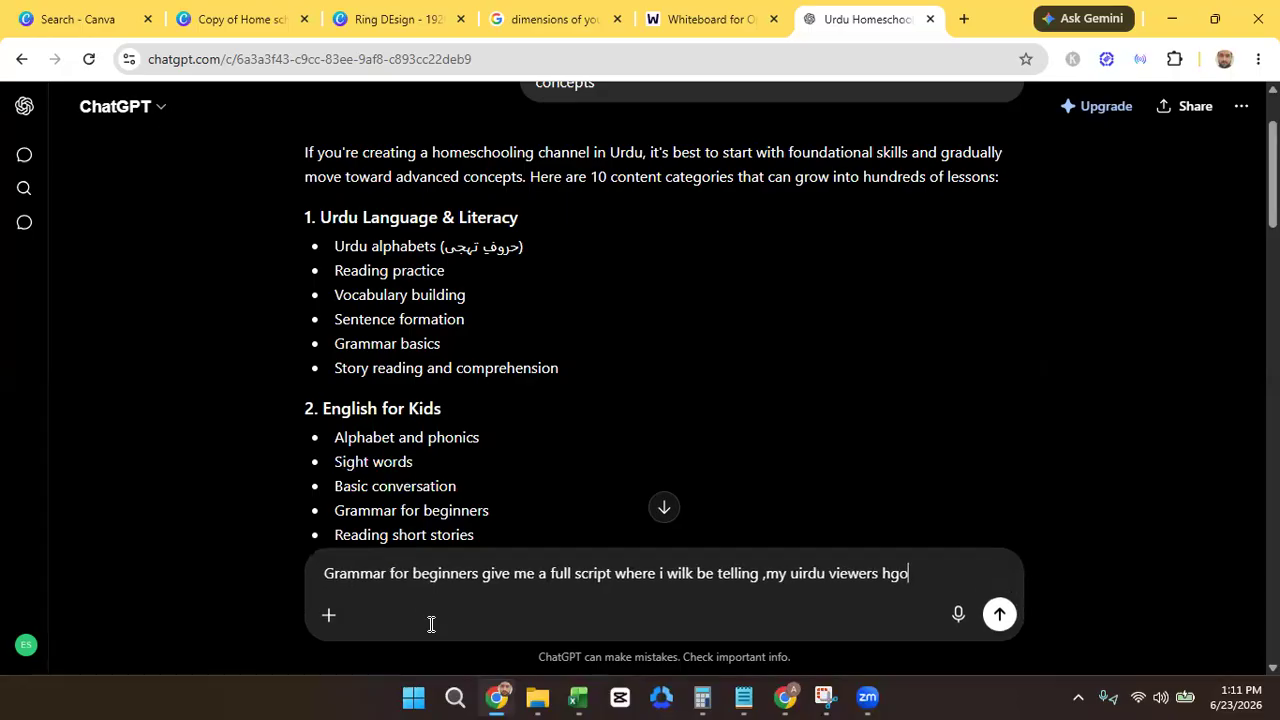
key("BackSpace")
type("ow to do ")
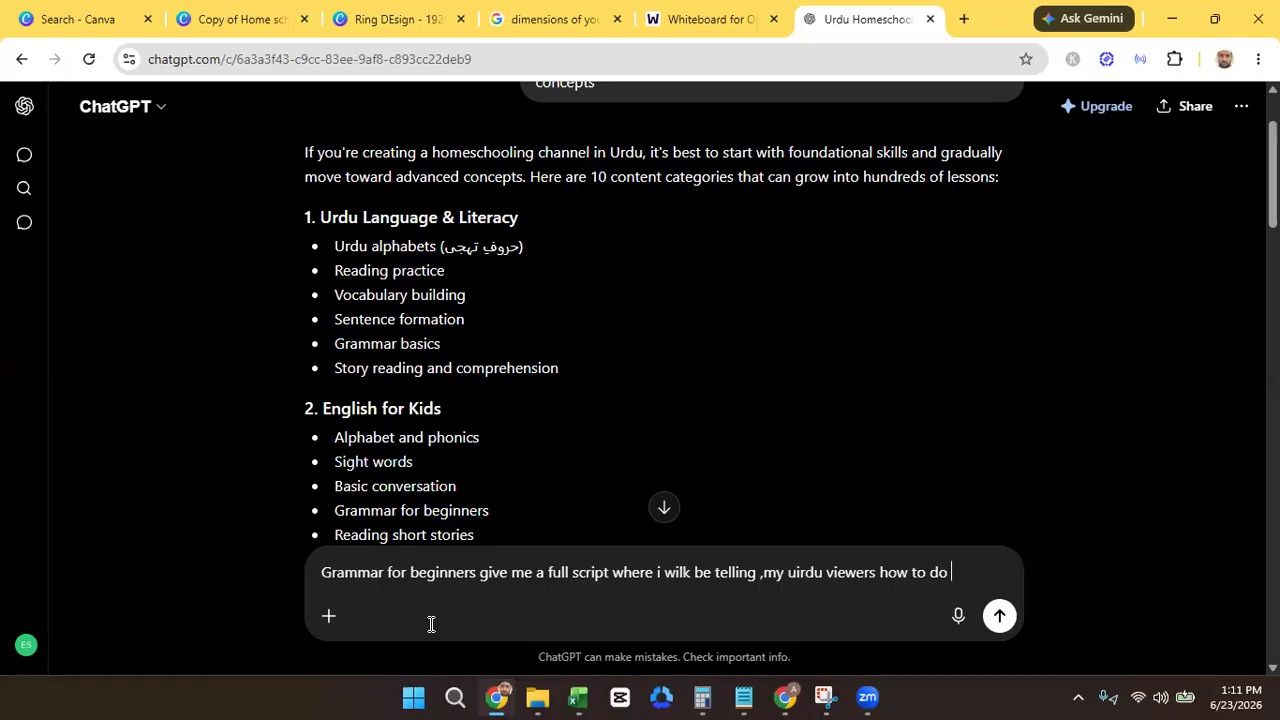
type("english grammar ")
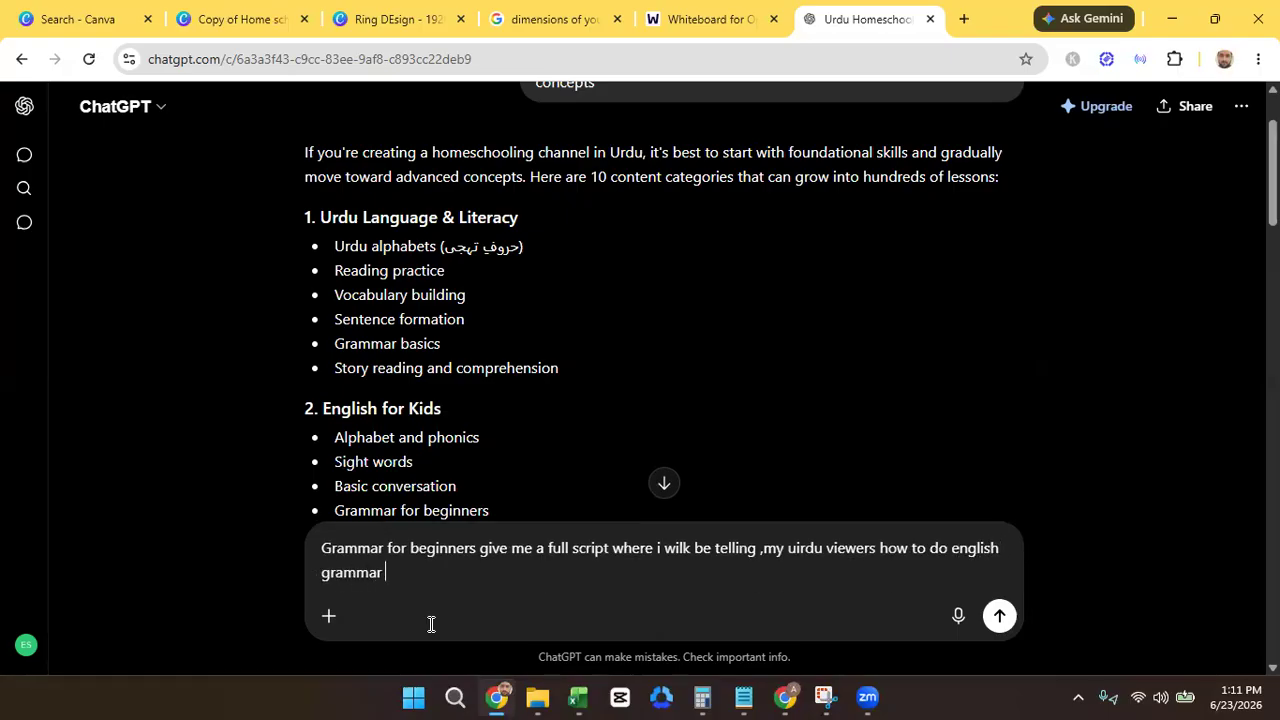
type("sentences ( kids age rang")
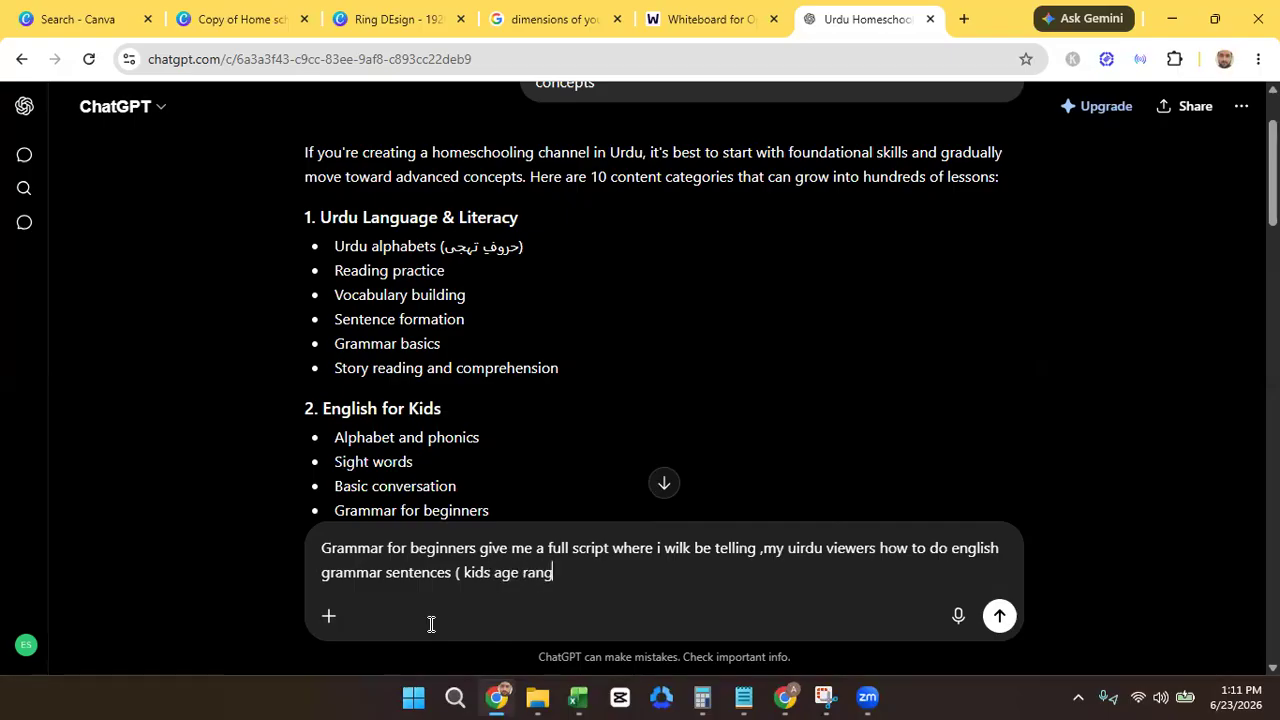
type("e upo to 6")
key("BackSpace")
type("7 years)")
key("Return")
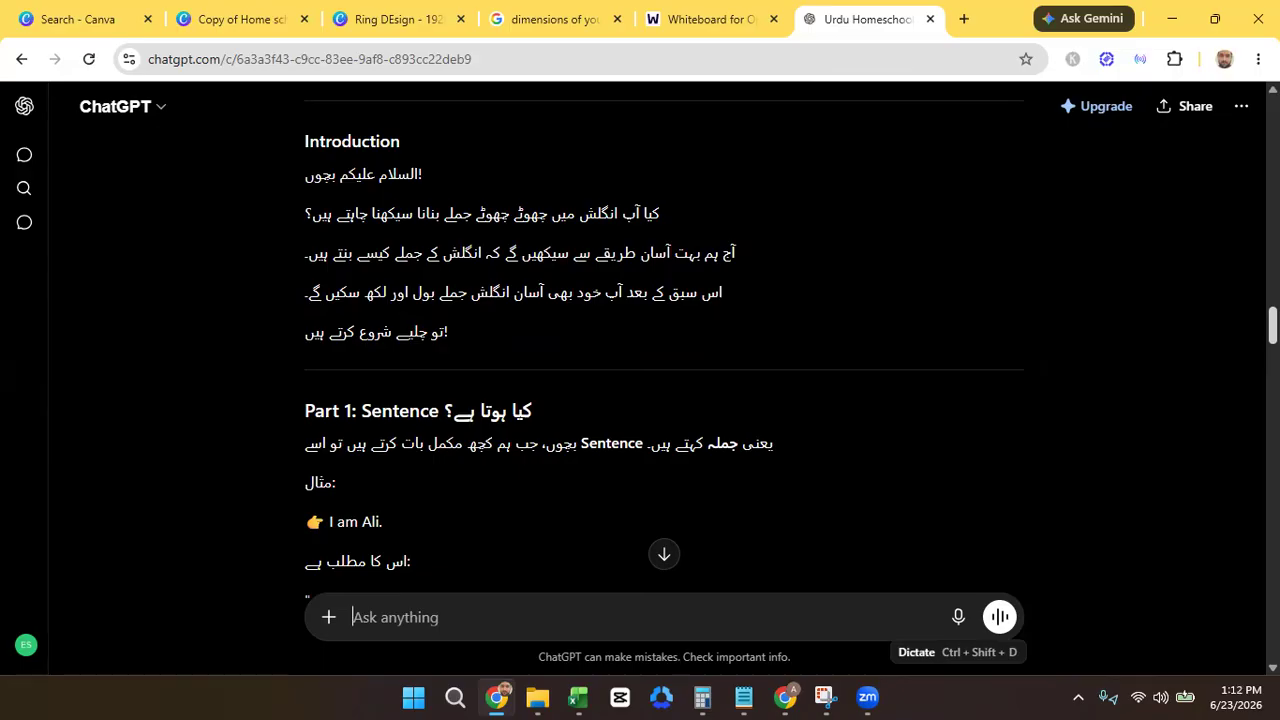
- Read through the generated grammar script from Part 1 on sentences to the closing recap
scroll(266, 561, "down", 2)
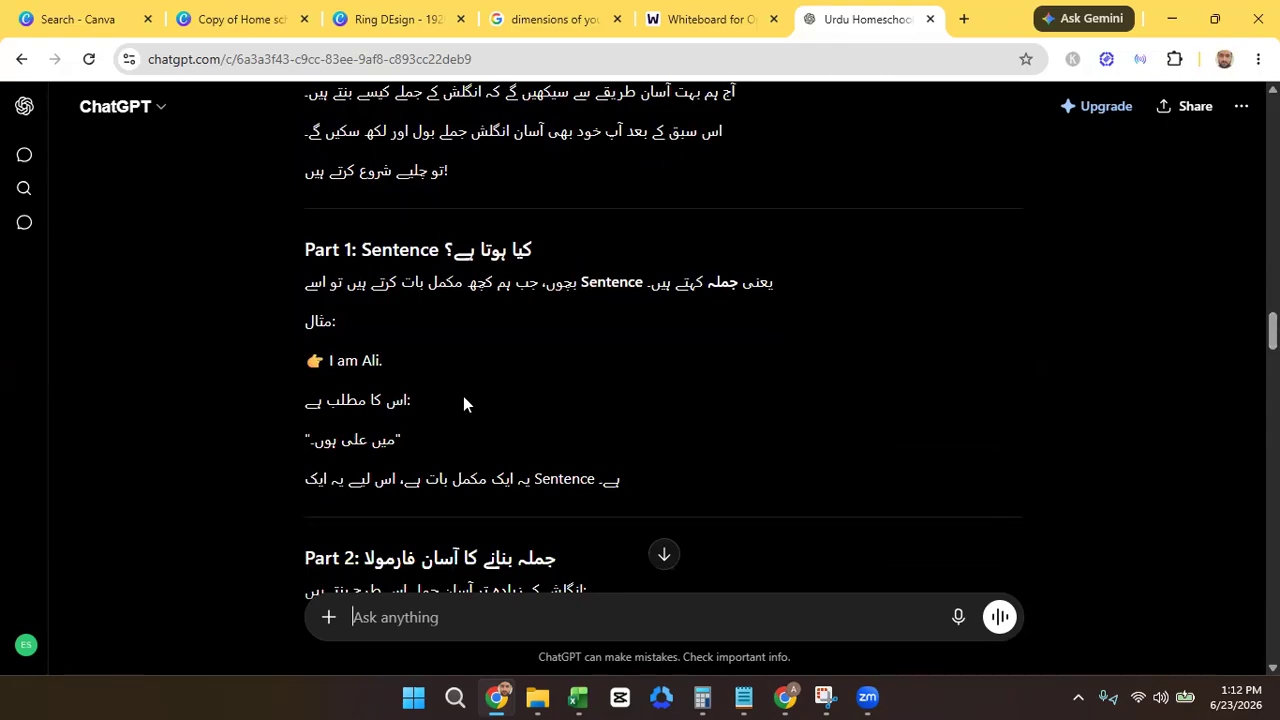
left_click_drag(400, 440, 294, 403)
left_click(476, 339)
left_click(398, 441)
double_click(324, 440)
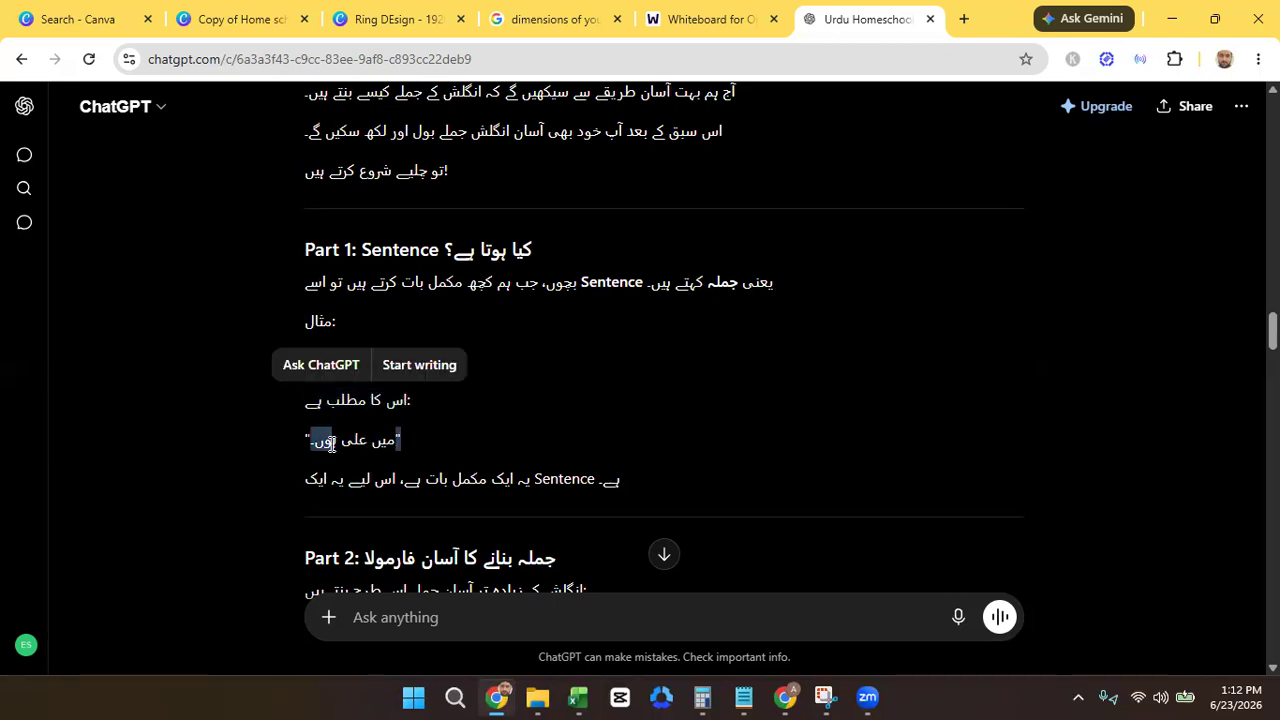
left_click_drag(530, 479, 390, 452)
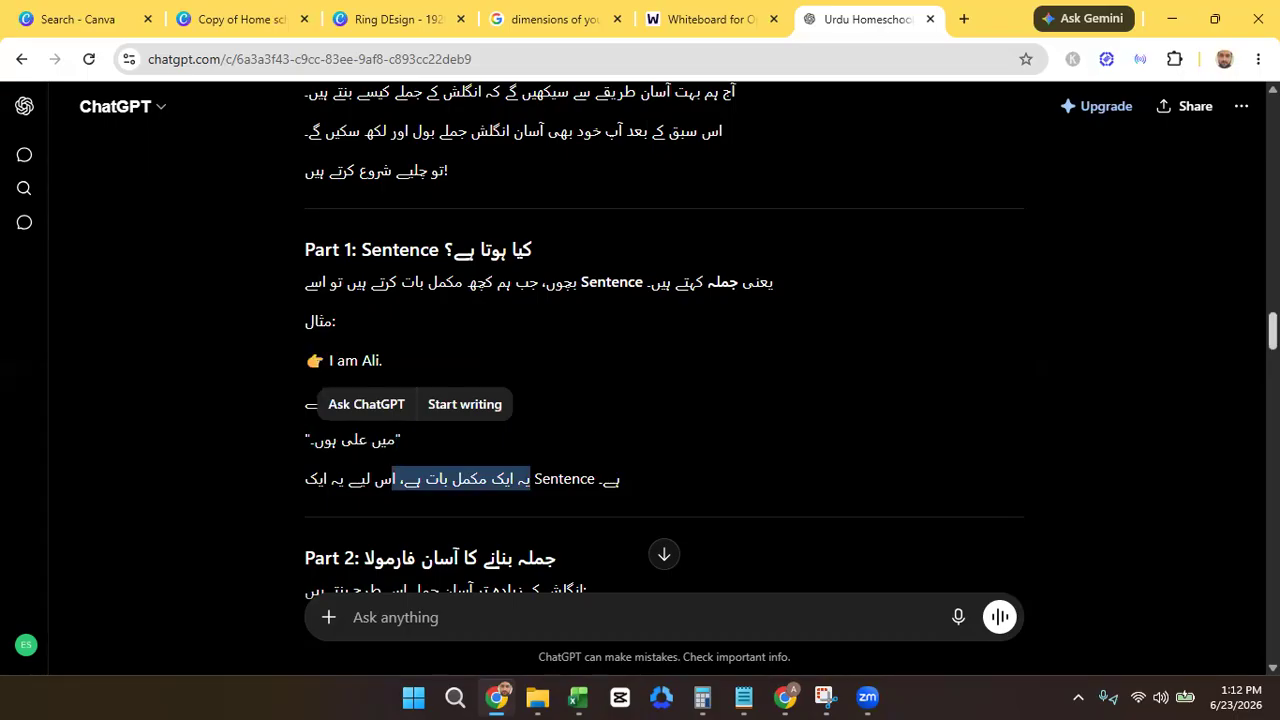
scroll(664, 347, "down", 2)
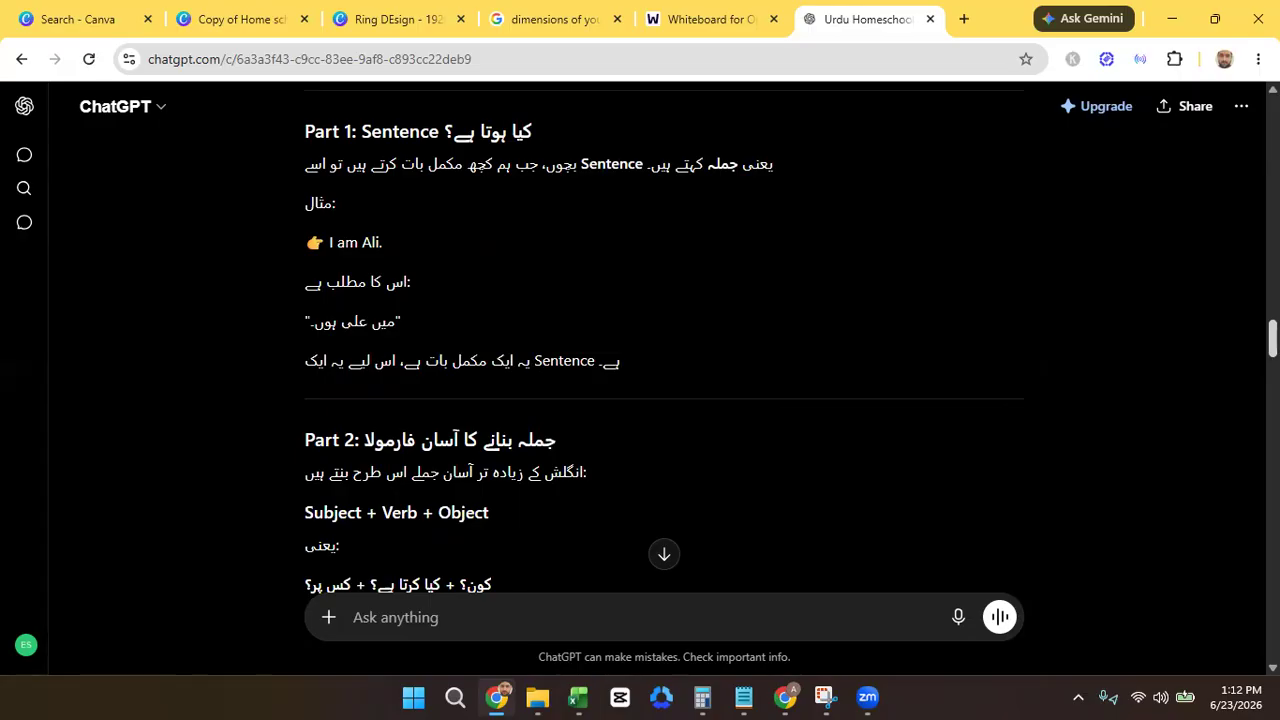
scroll(664, 340, "down", 4)
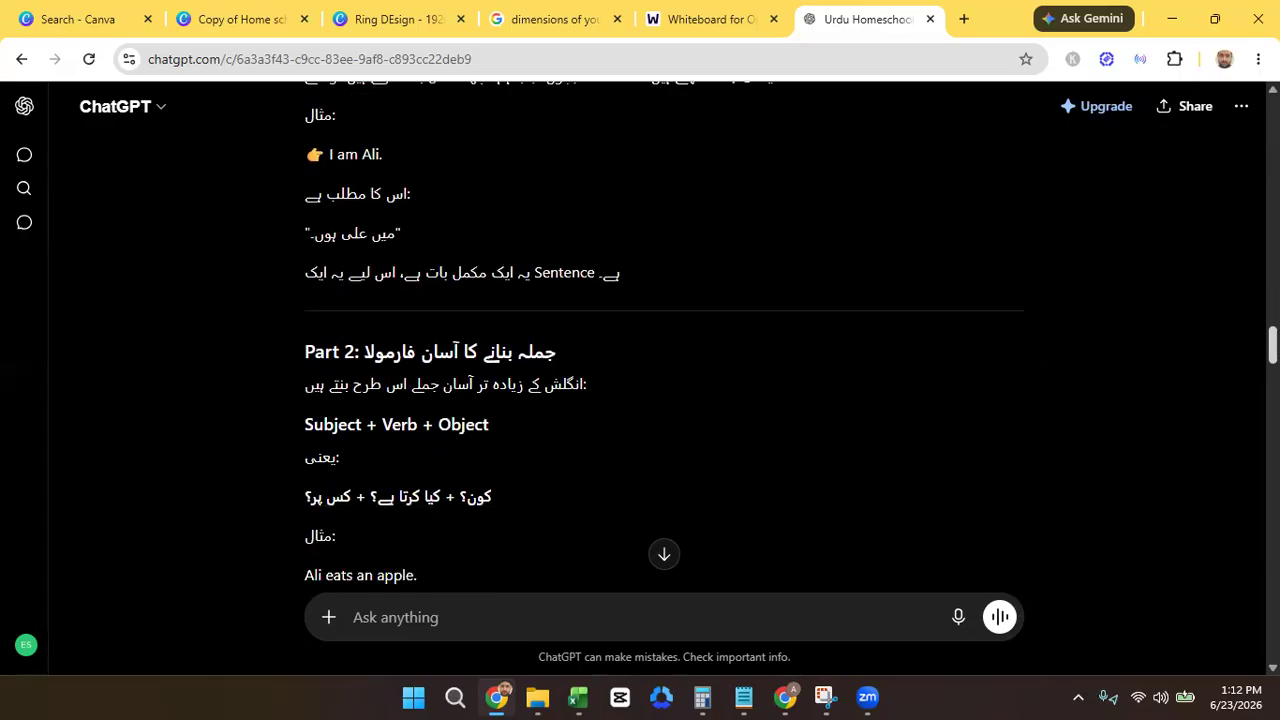
scroll(664, 340, "up", 1)
scroll(664, 340, "down", 6)
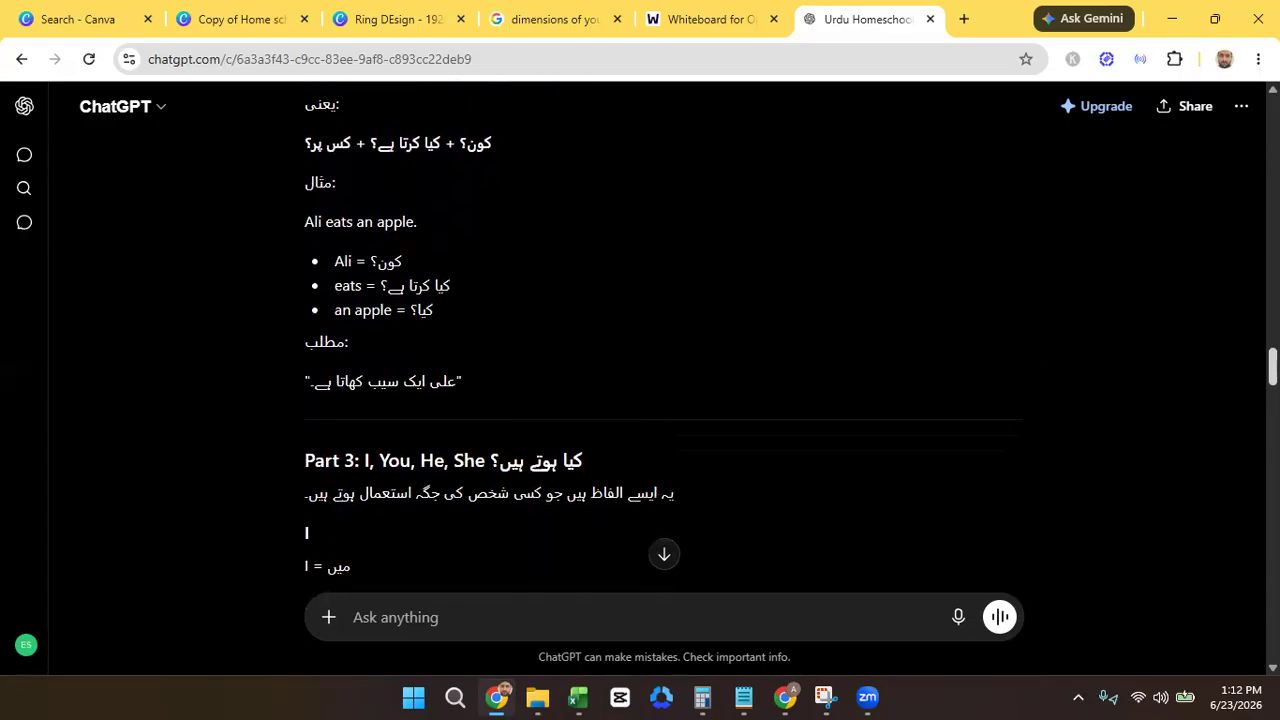
scroll(664, 340, "down", 20)
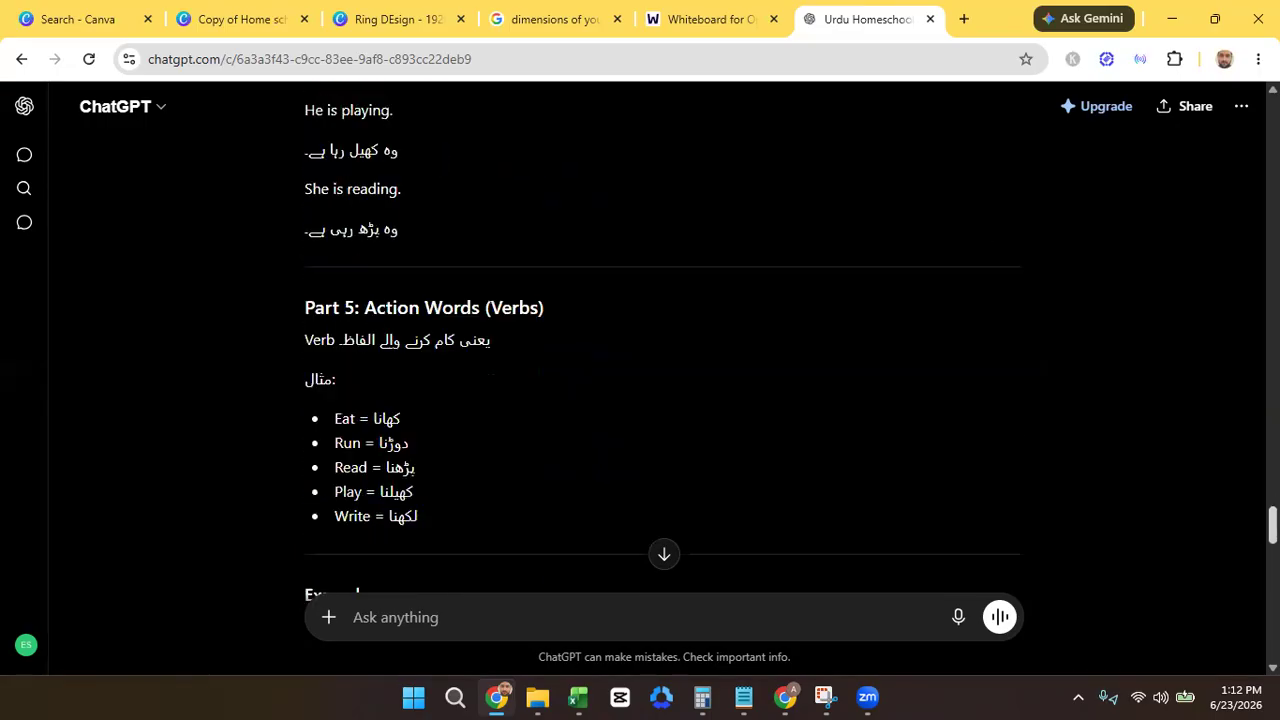
scroll(648, 600, "down", 2)
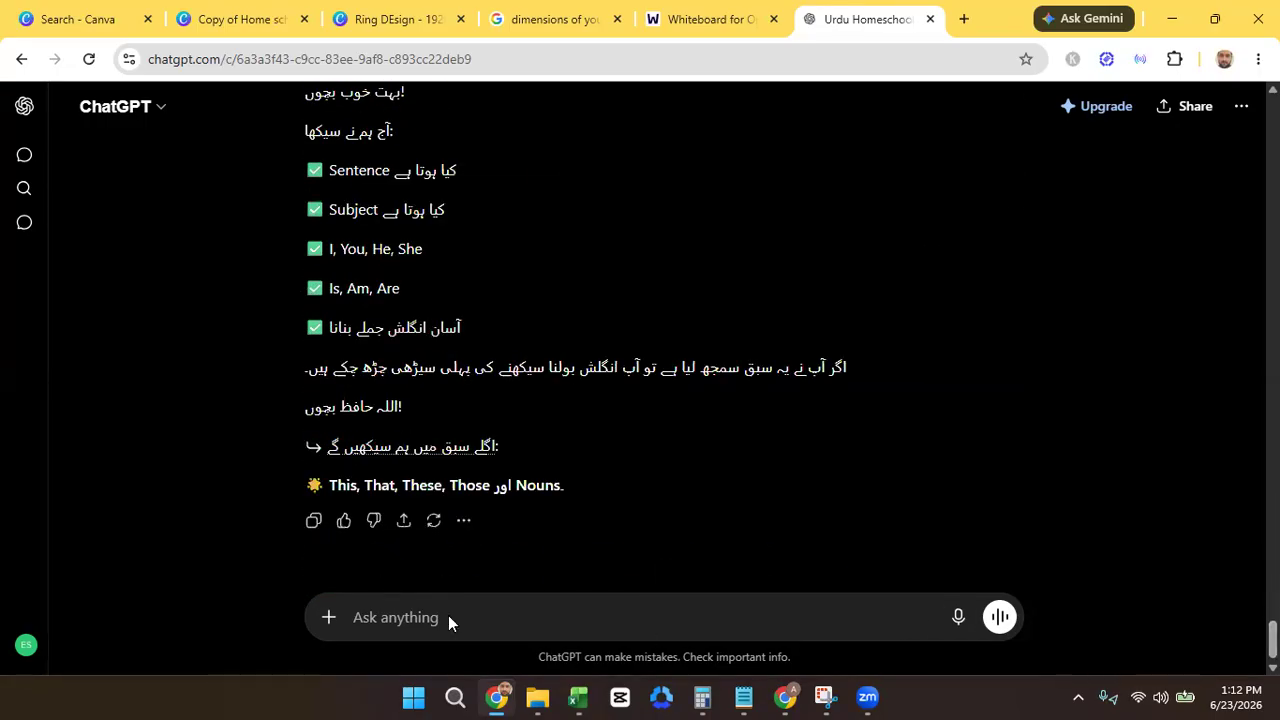
- Ask ChatGPT for a 10-minute script with scenes and a proper guide for creating the video on Canva
type("i want sc")
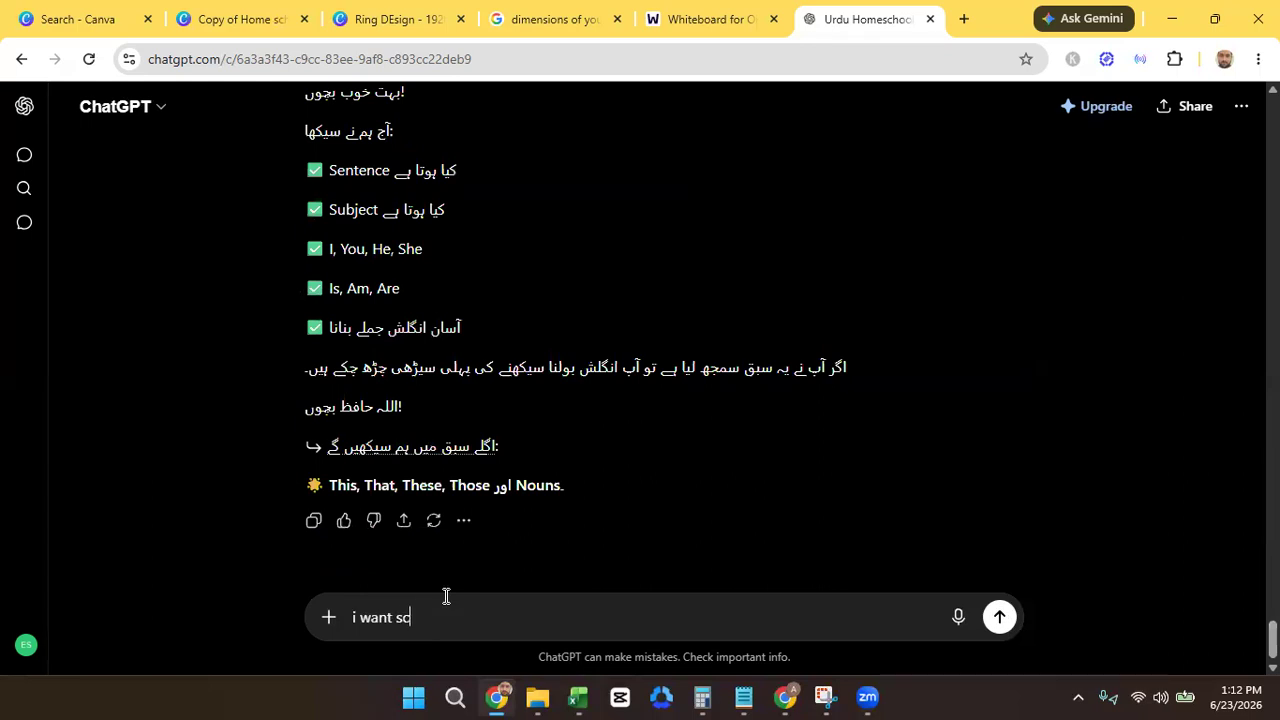
type("ript for 10 minutes and")
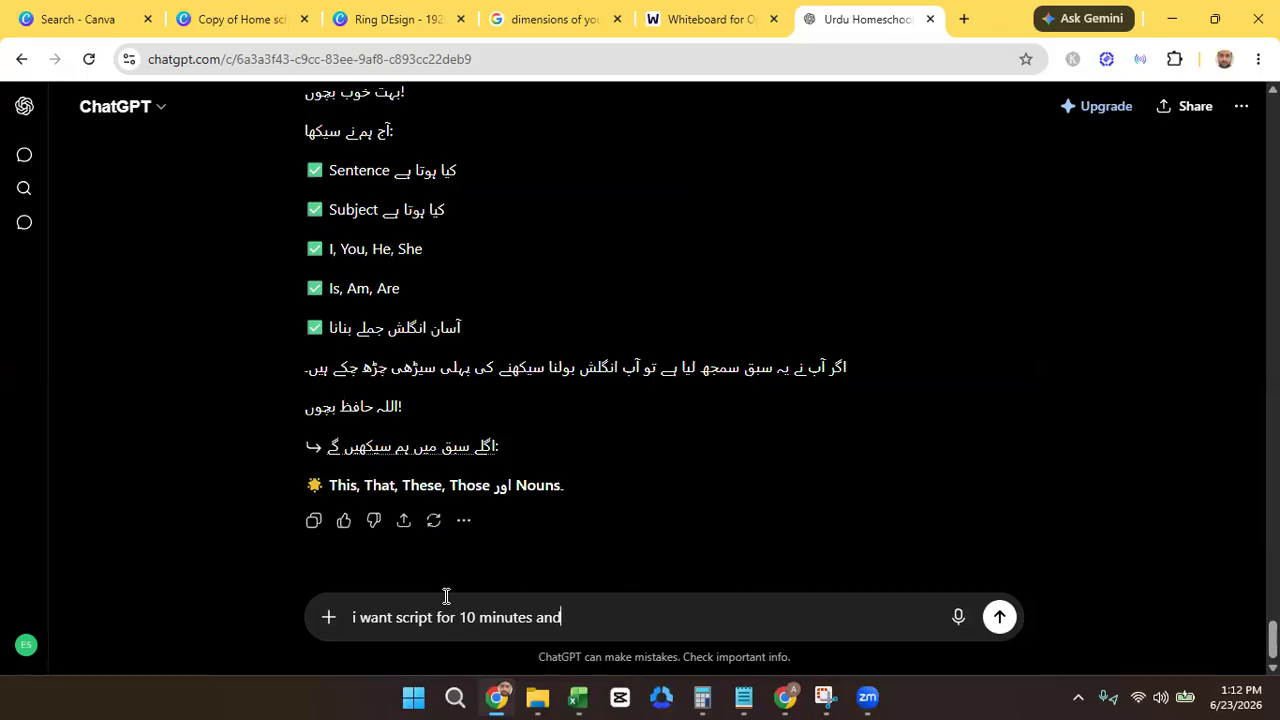
type(" scesnes, i am creating")
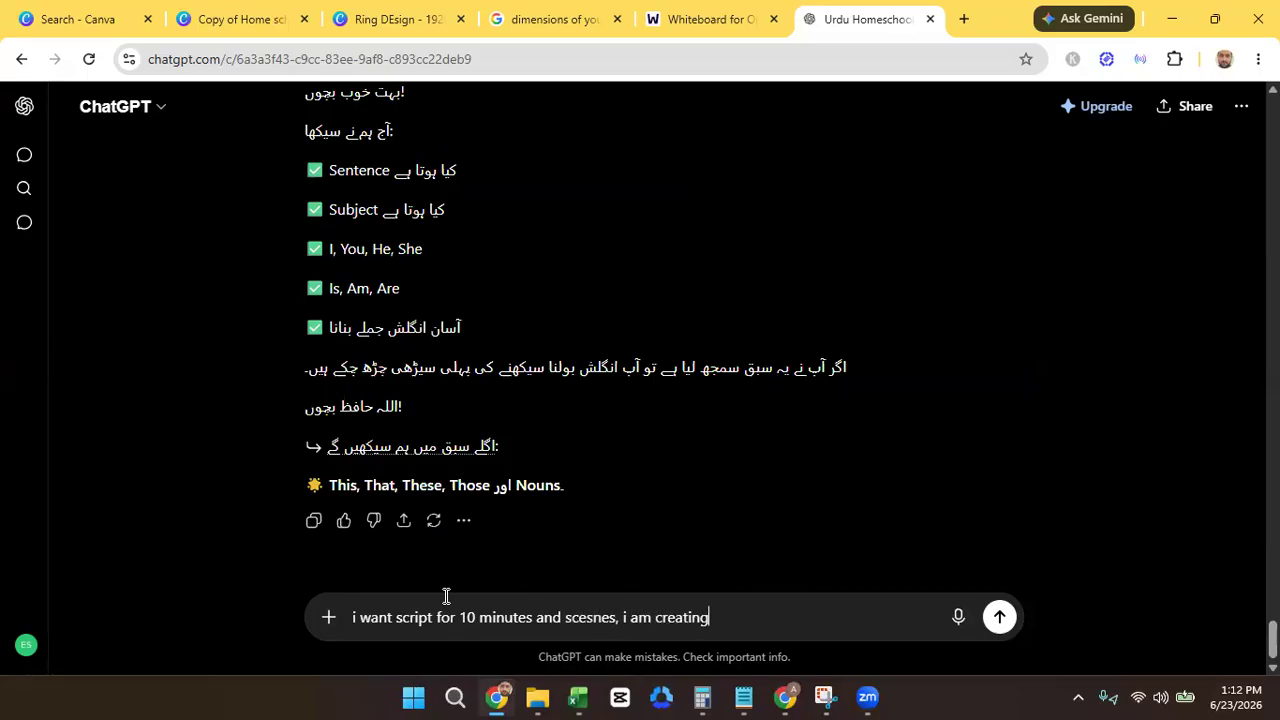
type(" video on canva, give me ")
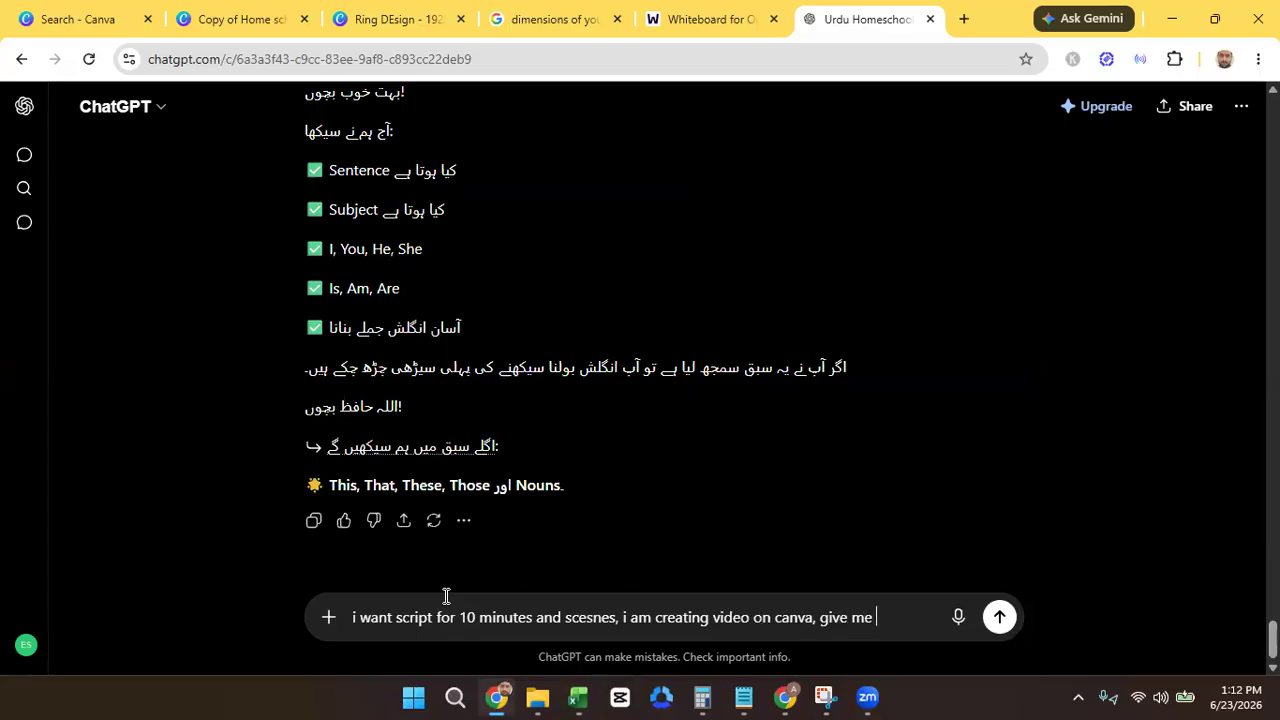
type("a proper guide")
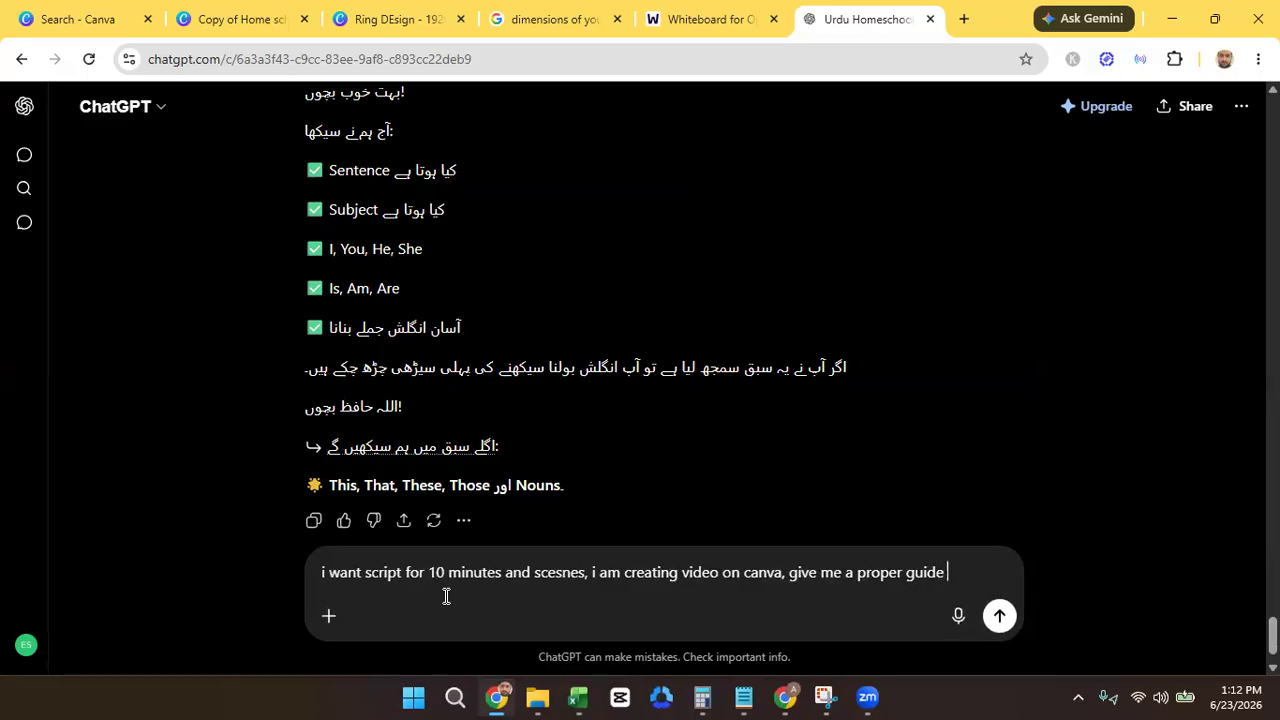
type(",")
key("Return")
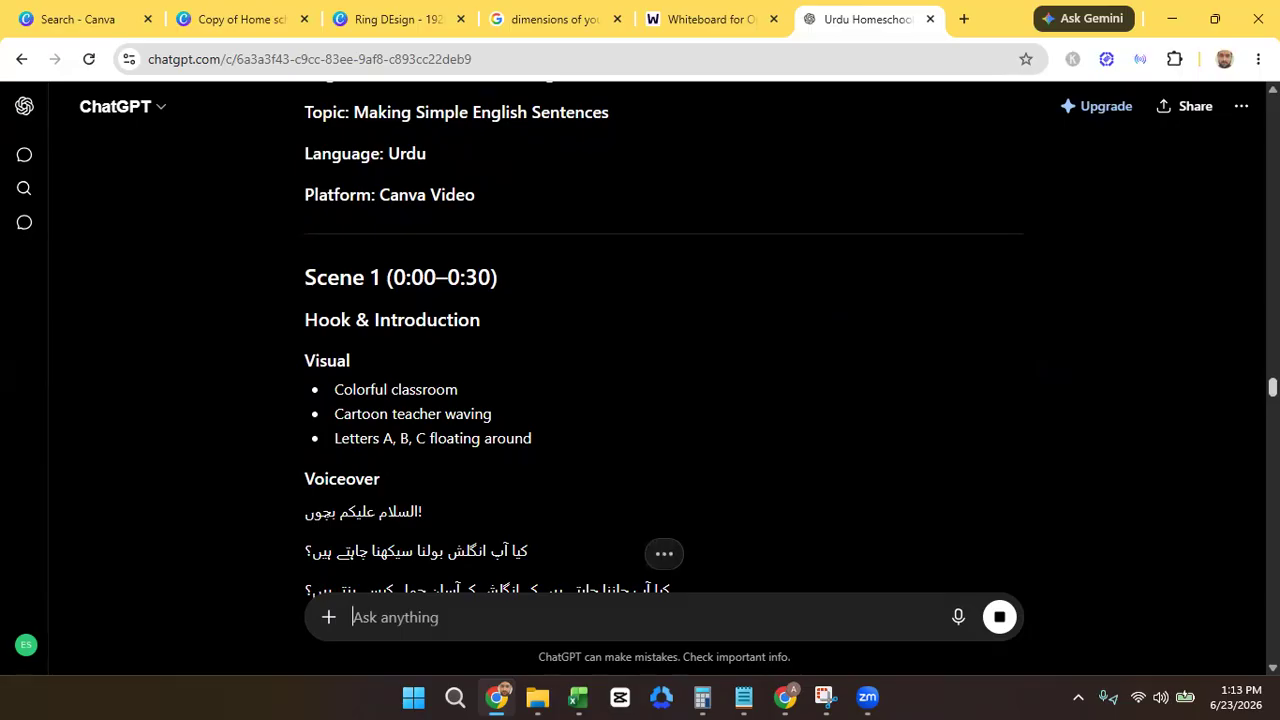
- Review the visual suggestions listed for Scene 1 of the generated script, from the classroom to the floating letters
triple_click(388, 389)
triple_click(397, 414)
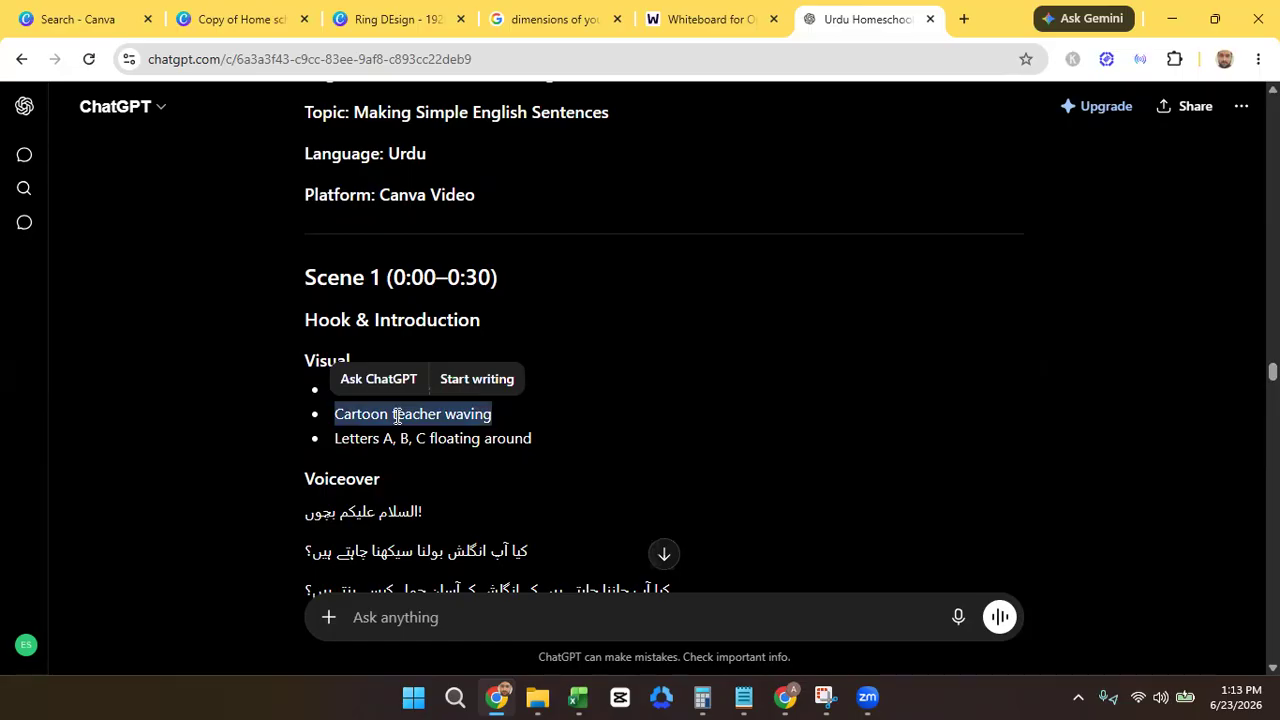
left_click(394, 437)
triple_click(394, 437)
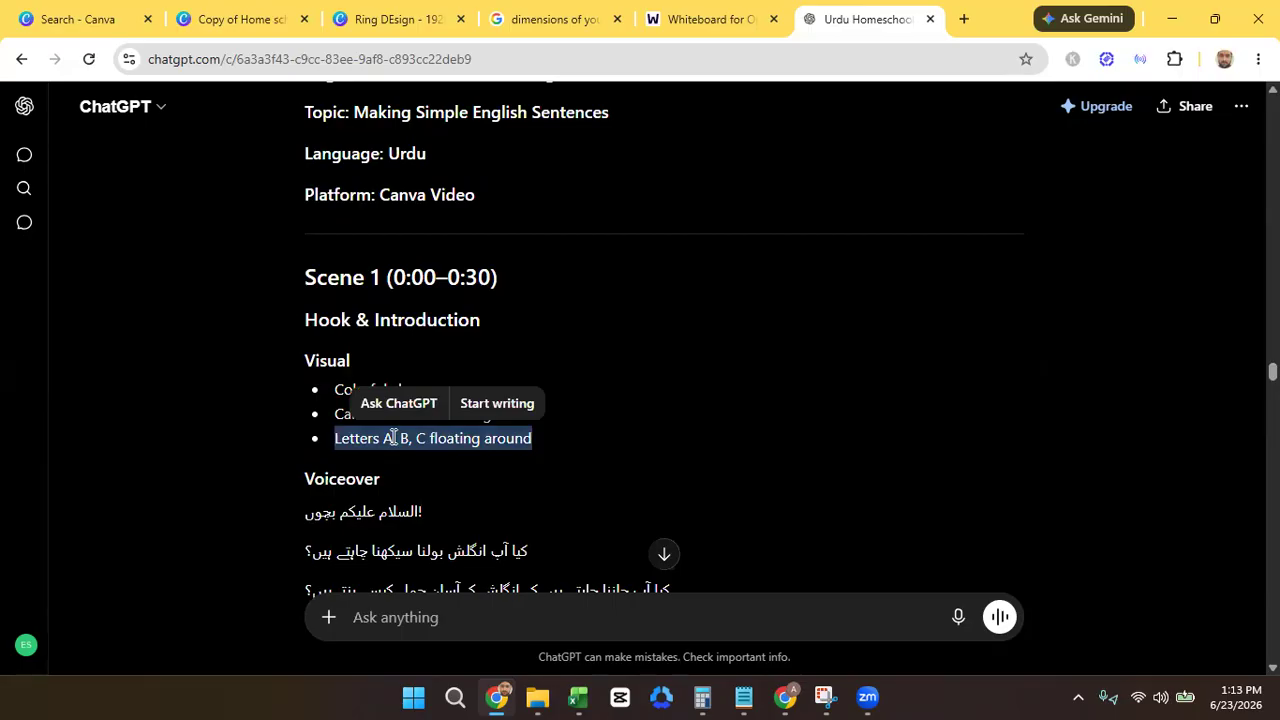
left_click(617, 460)
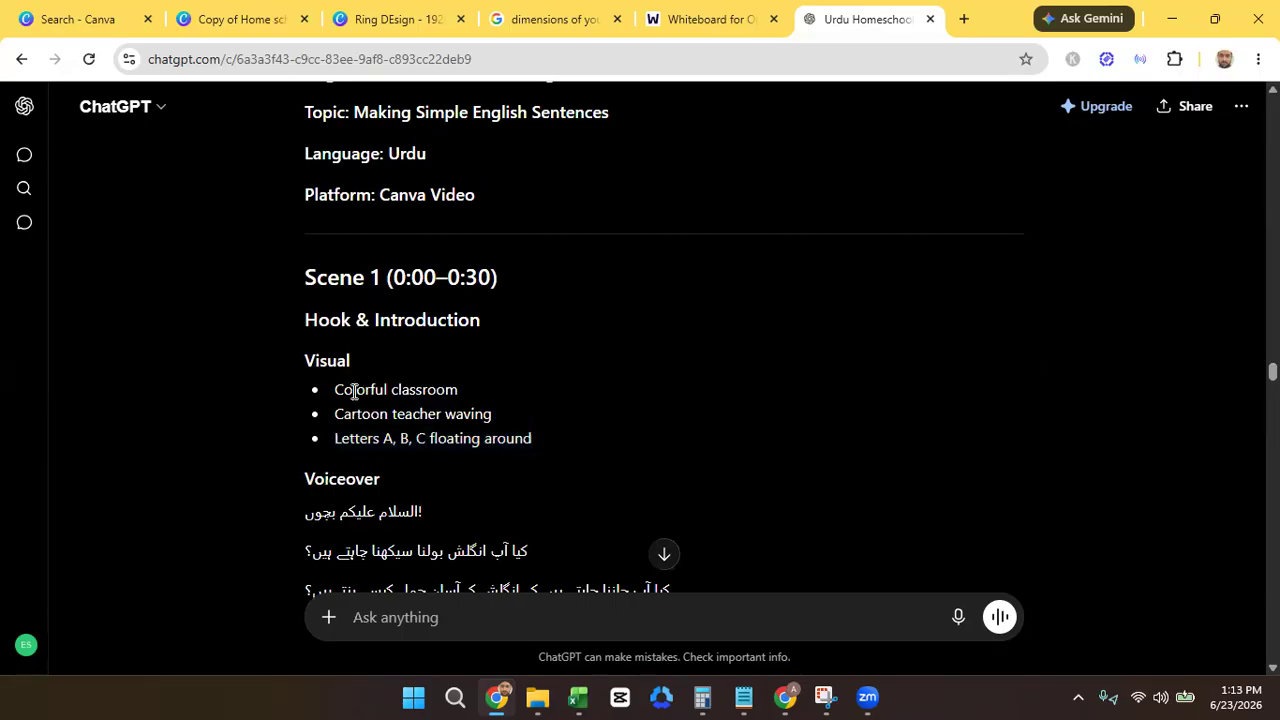
- Switch to the Ring DEsign project in Canva and add a blank second page
left_click(203, 22)
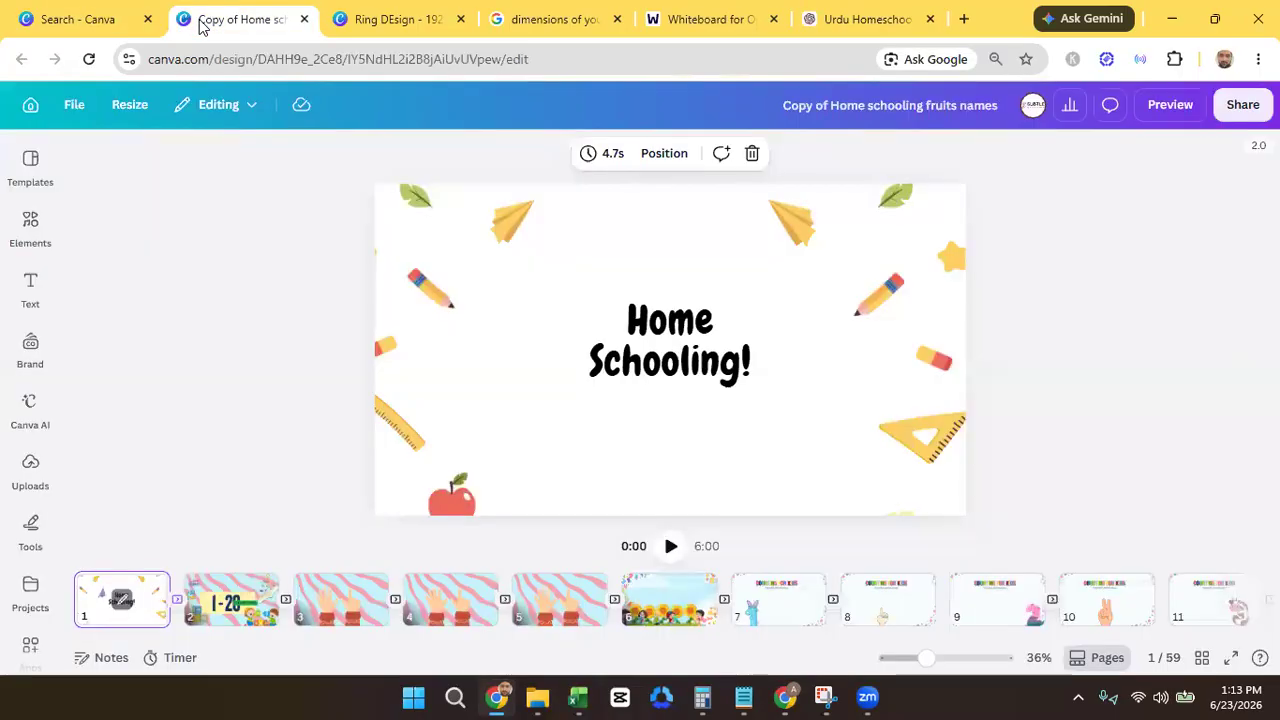
left_click(392, 15)
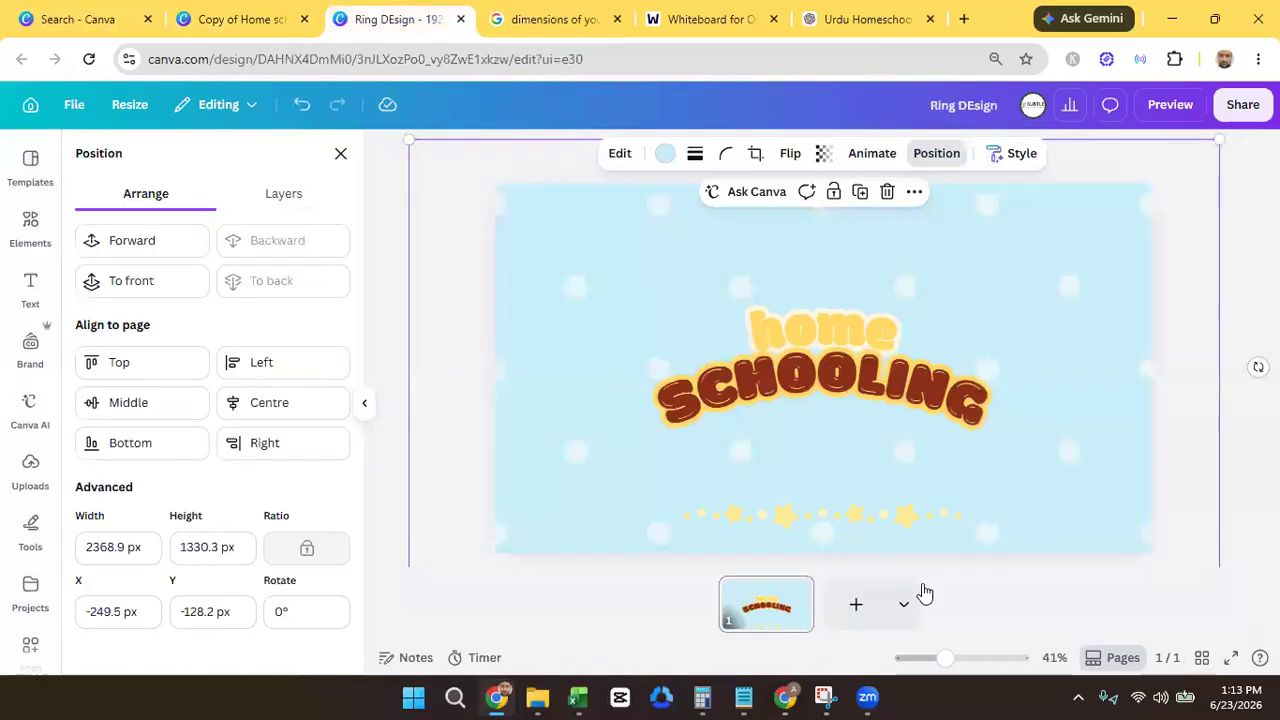
left_click(855, 616)
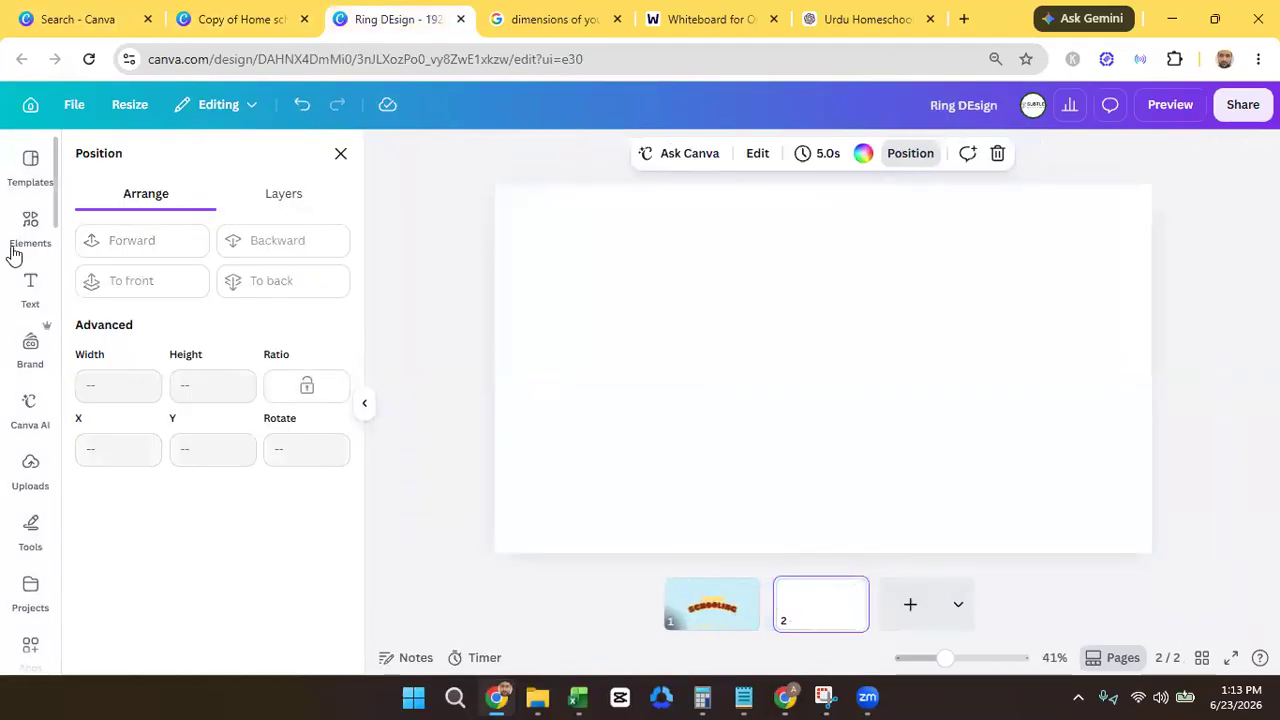
- Search the Canva elements for "colorful classroom"
left_click(31, 222)
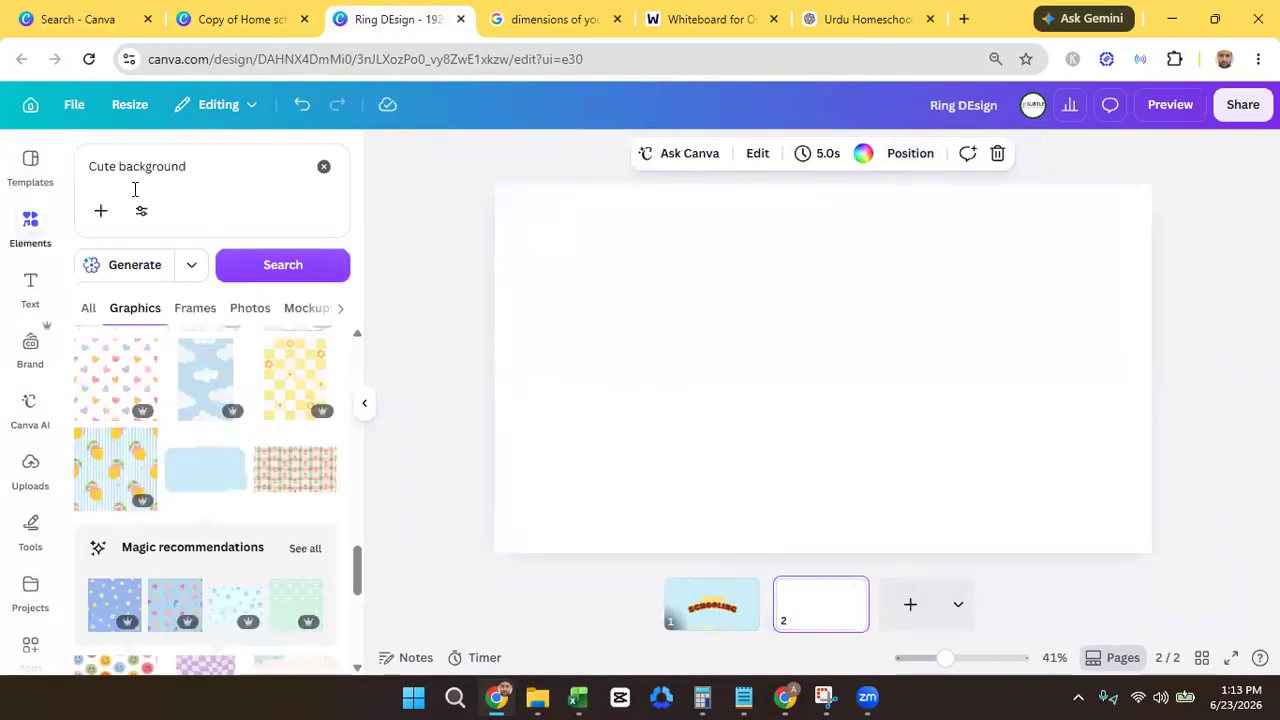
left_click(171, 177)
double_click(174, 182)
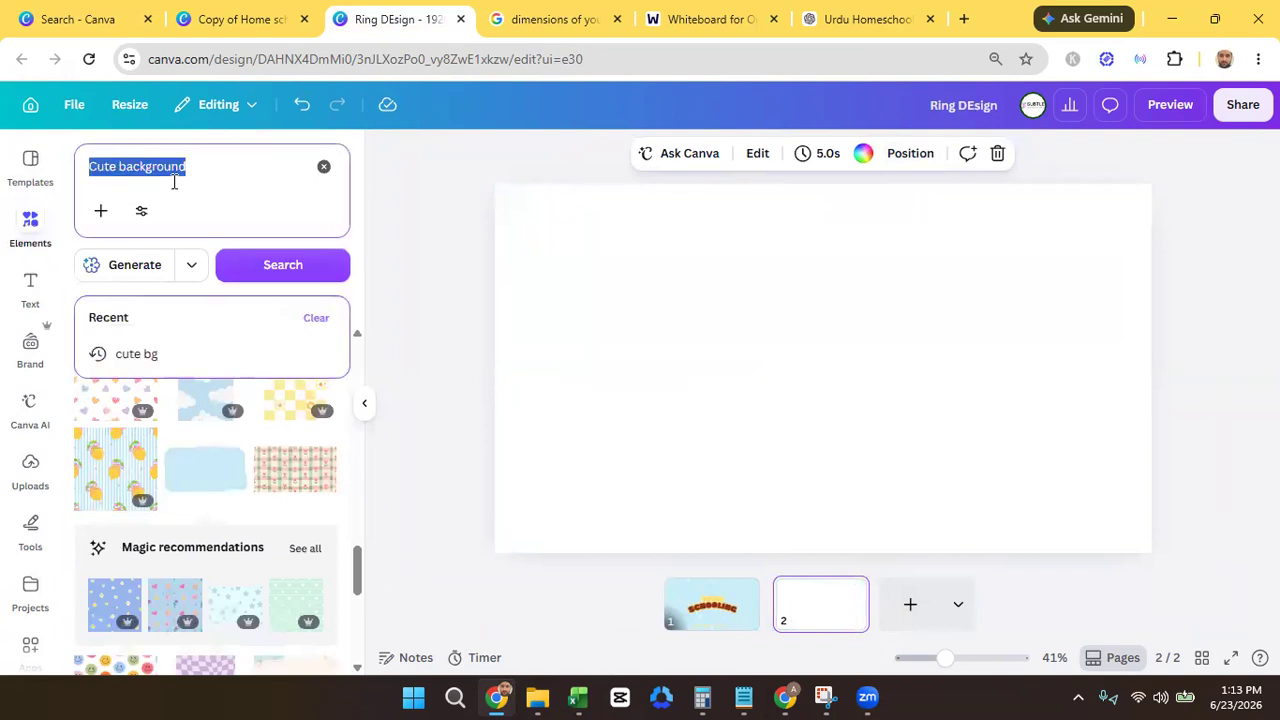
type("colo")
type("rfyl")
key("BackSpace")
key("BackSpace")
type("uuil ")
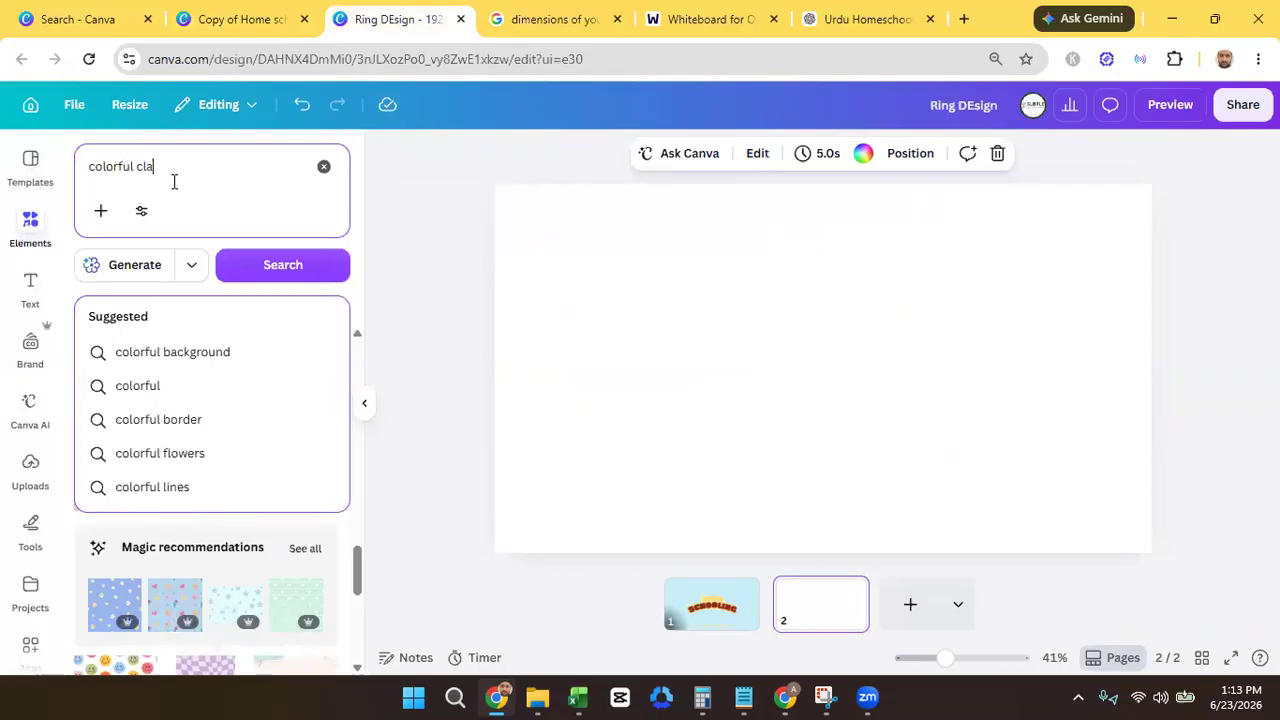
type("oom")
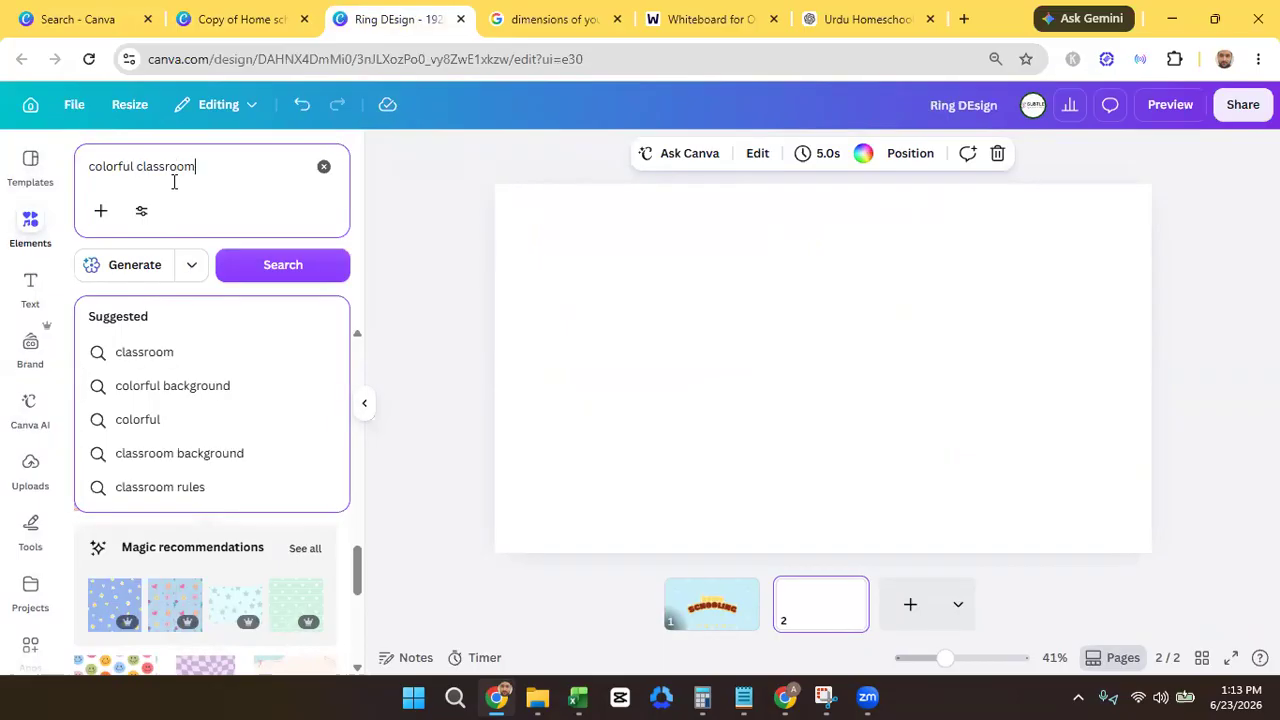
key("Return")
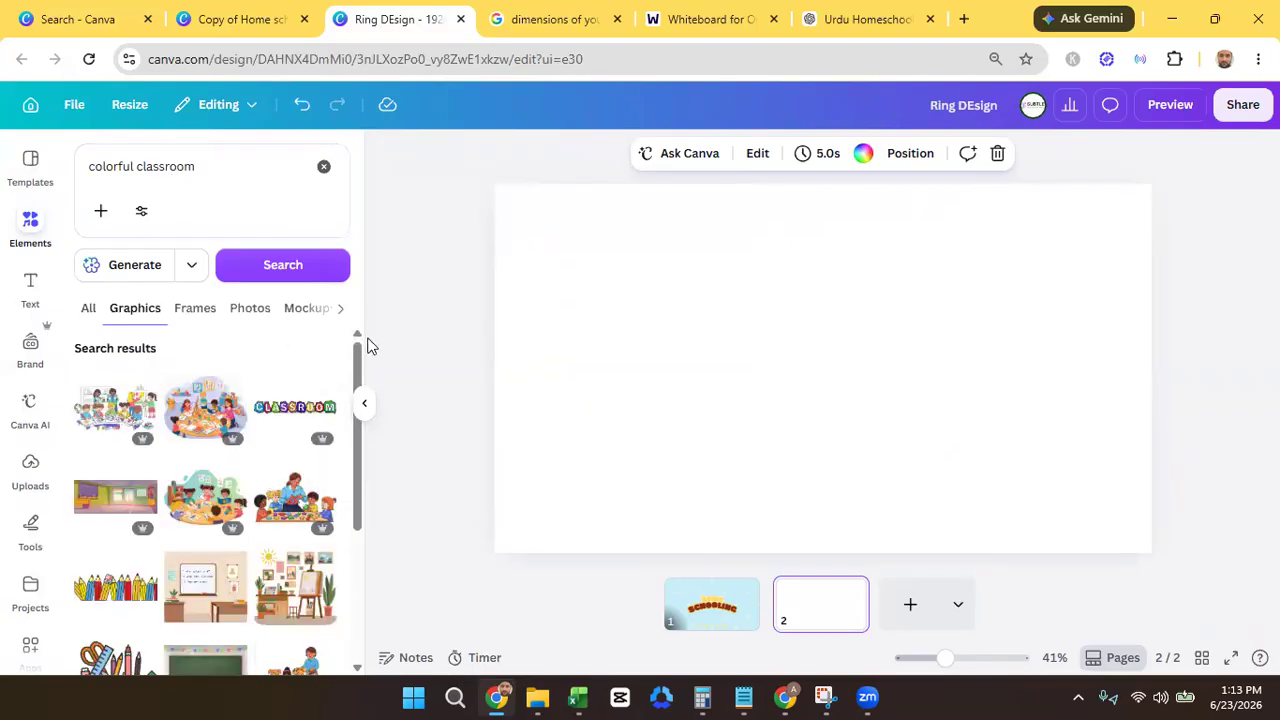
- Browse the photo and graphic results, insert the classroom illustration with chalkboard and wooden floor, and set it as the page background
left_click(228, 312)
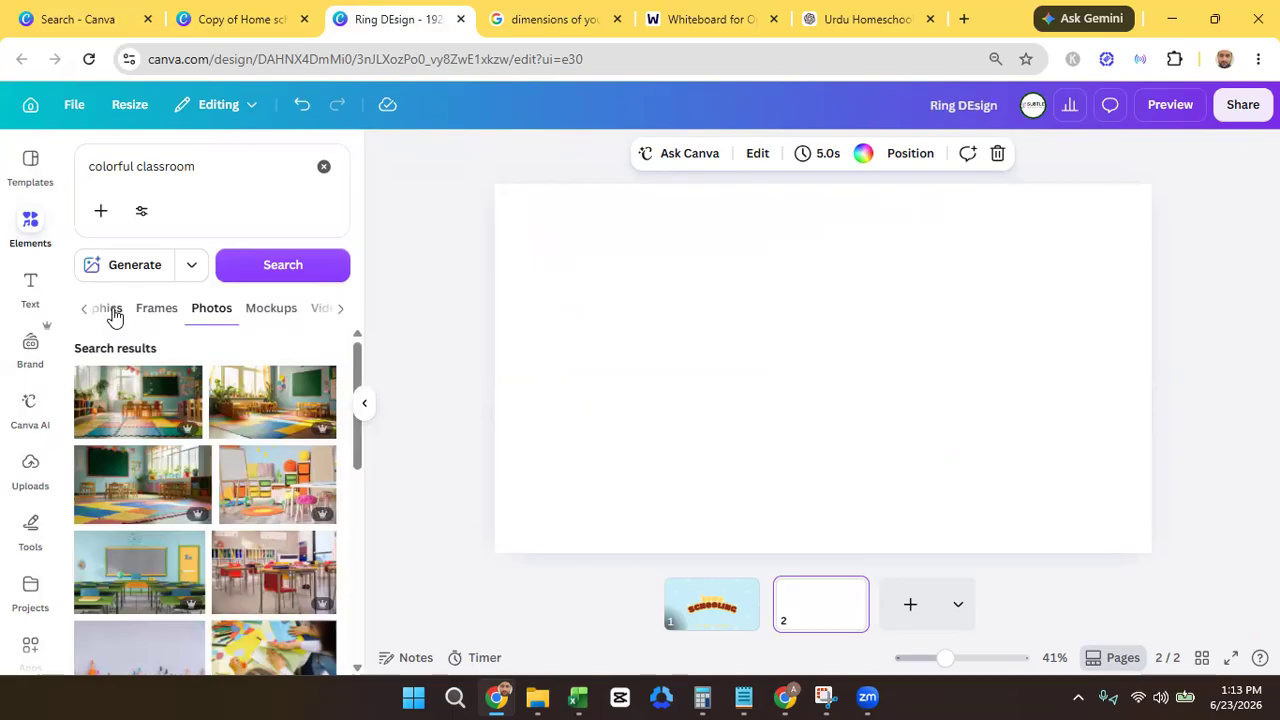
left_click_drag(356, 444, 363, 588)
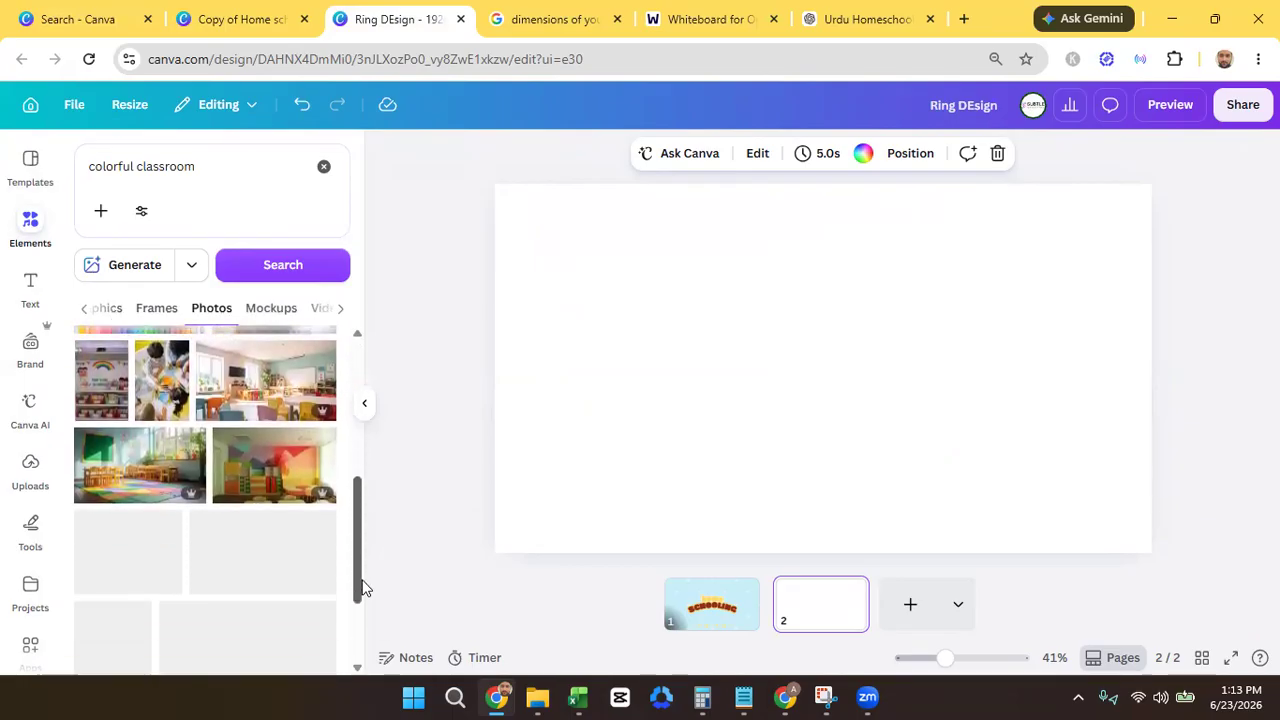
left_click(108, 310)
scroll(360, 557, "down", 3)
scroll(362, 565, "down", 5)
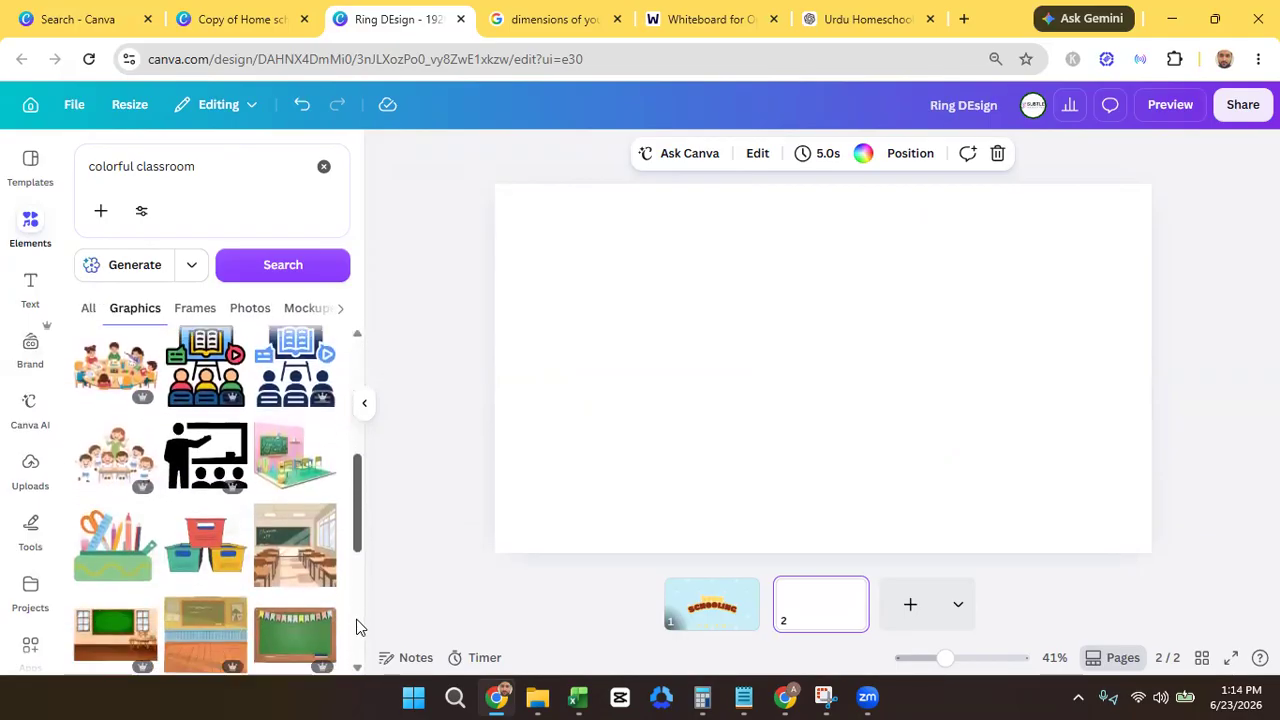
scroll(352, 645, "down", 1)
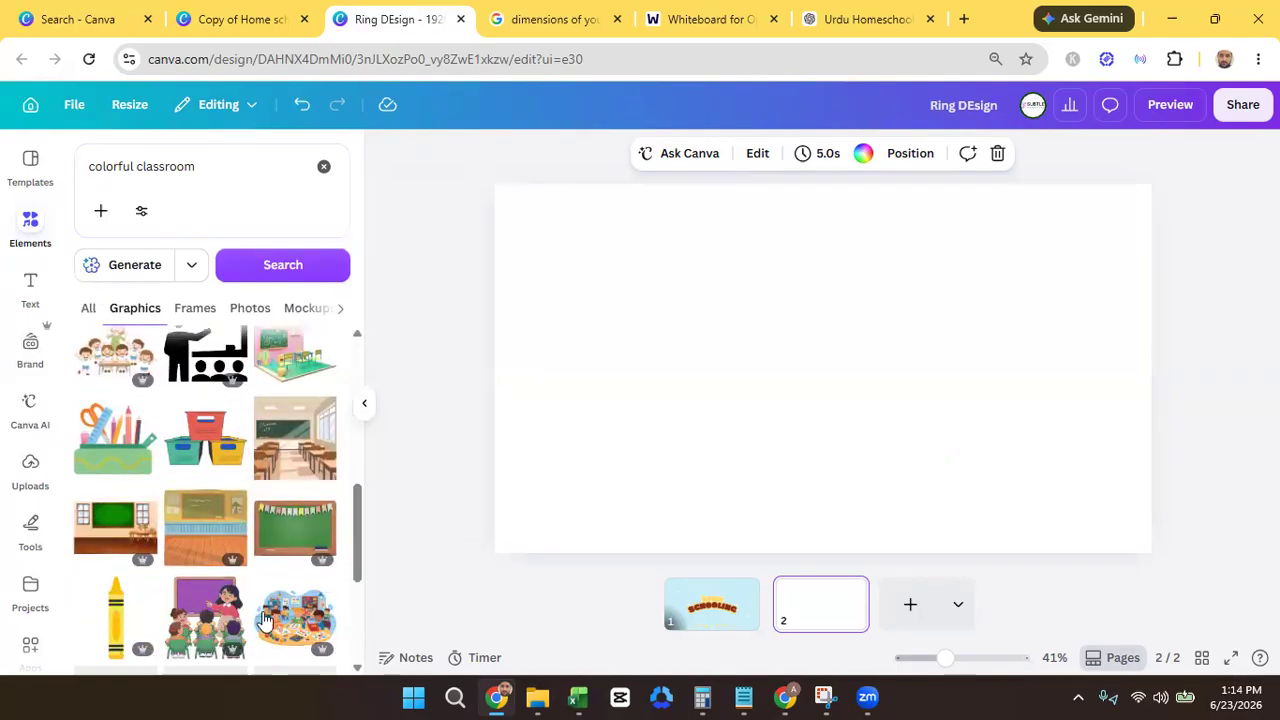
left_click(192, 521)
left_click(922, 255)
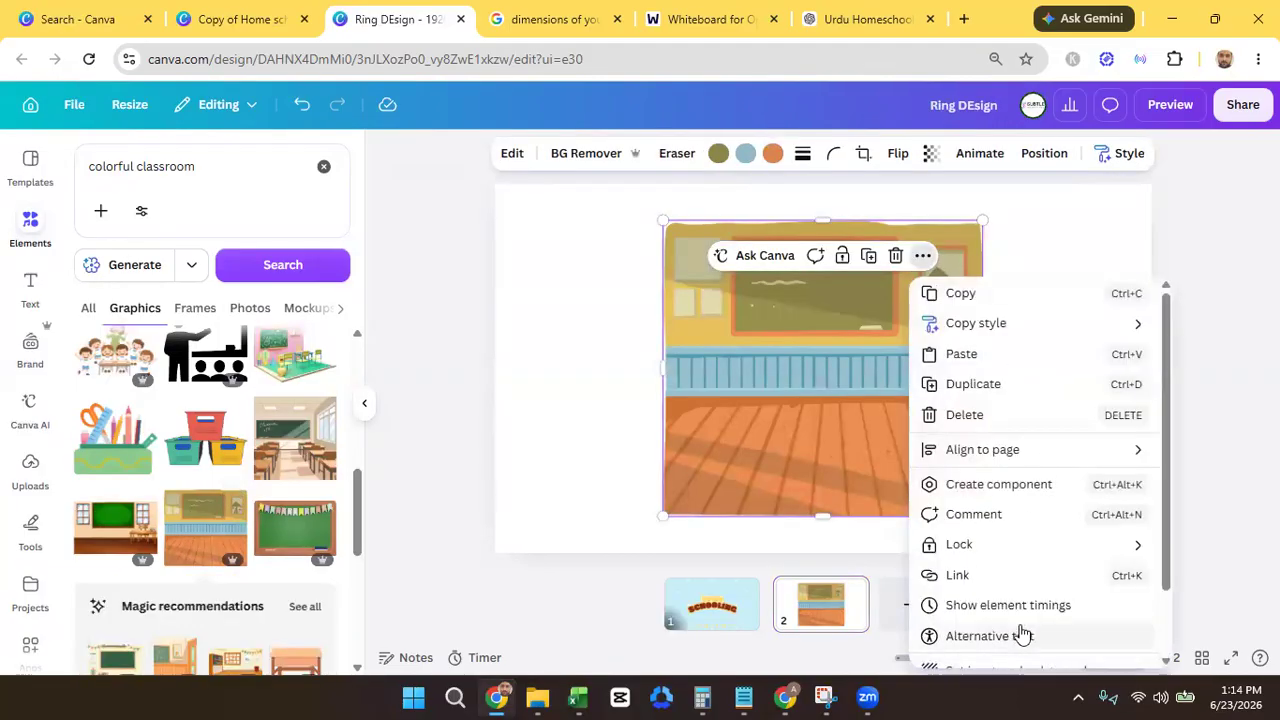
left_click(1068, 656)
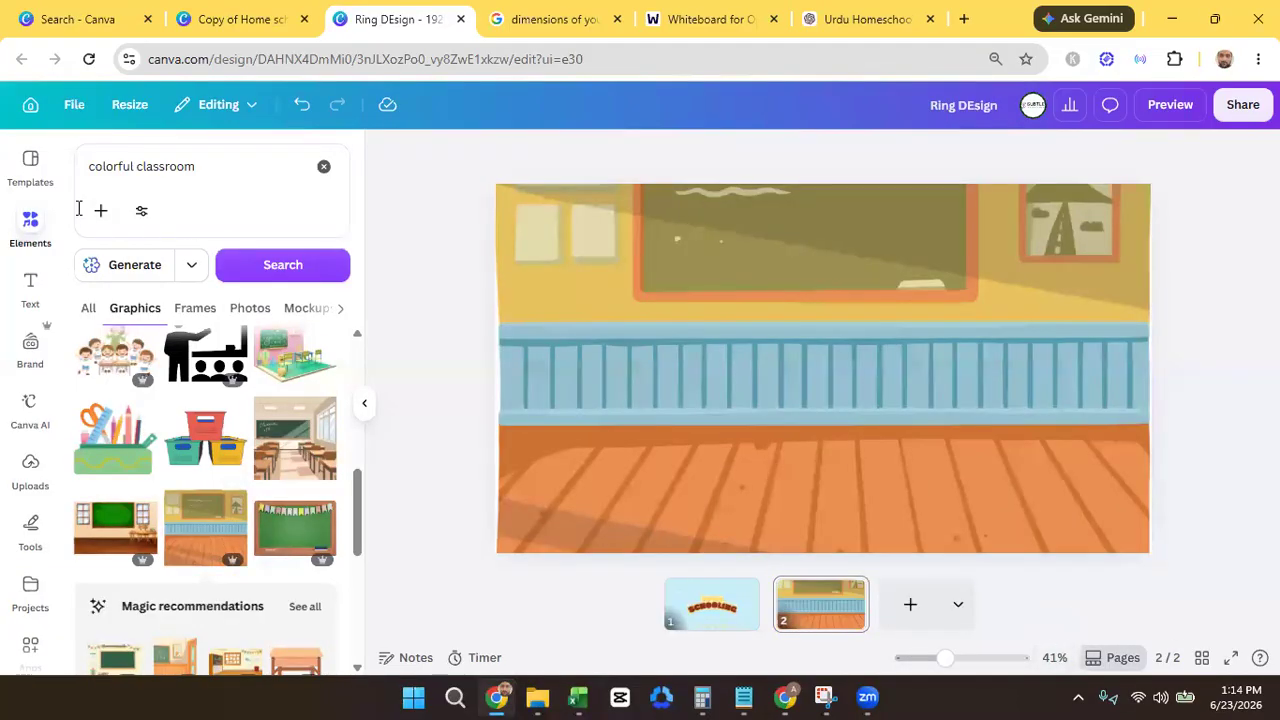
- Search the elements for "teacher waving" and add the teacher in a purple shirt holding a red book to page 2
triple_click(137, 172)
type("te")
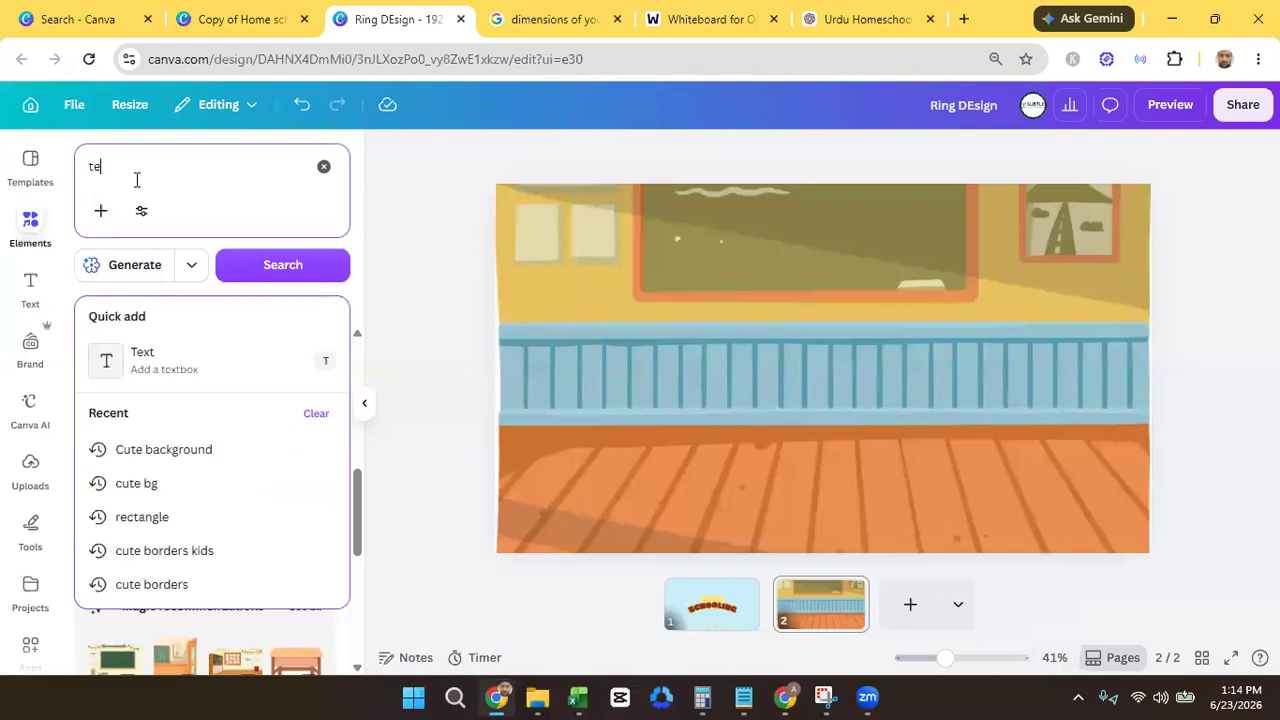
type("acher waving")
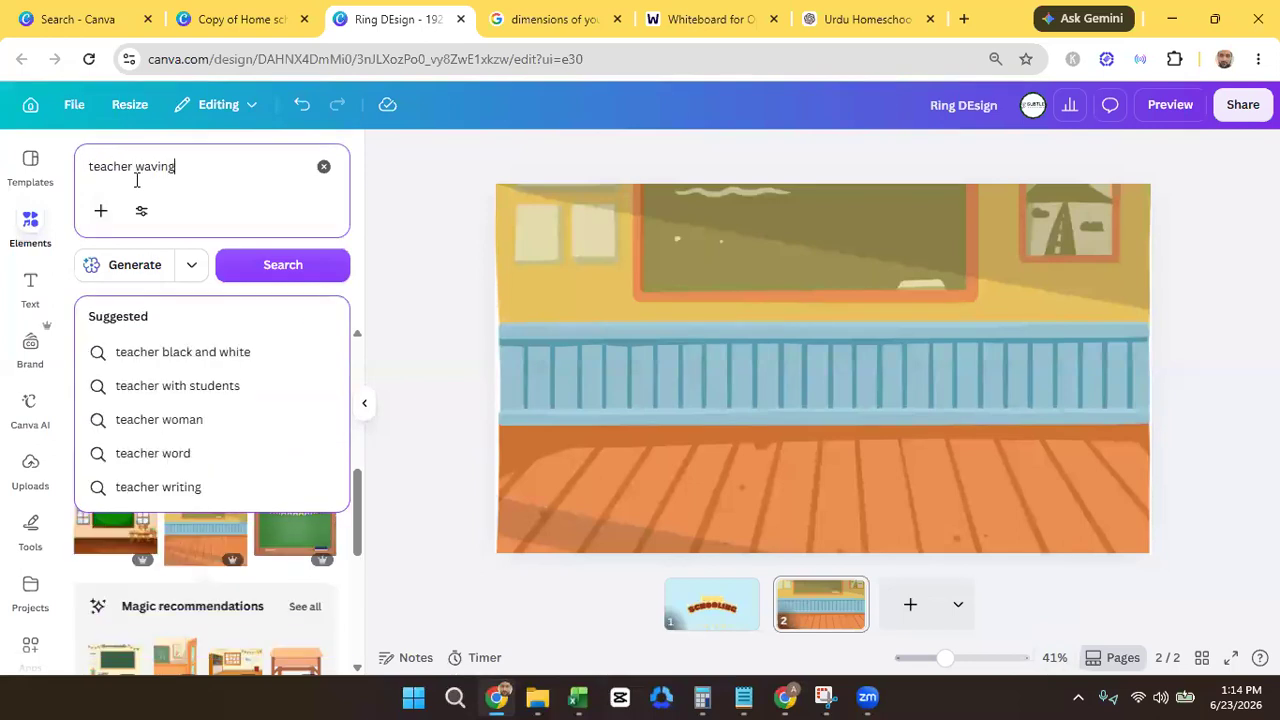
key("Return")
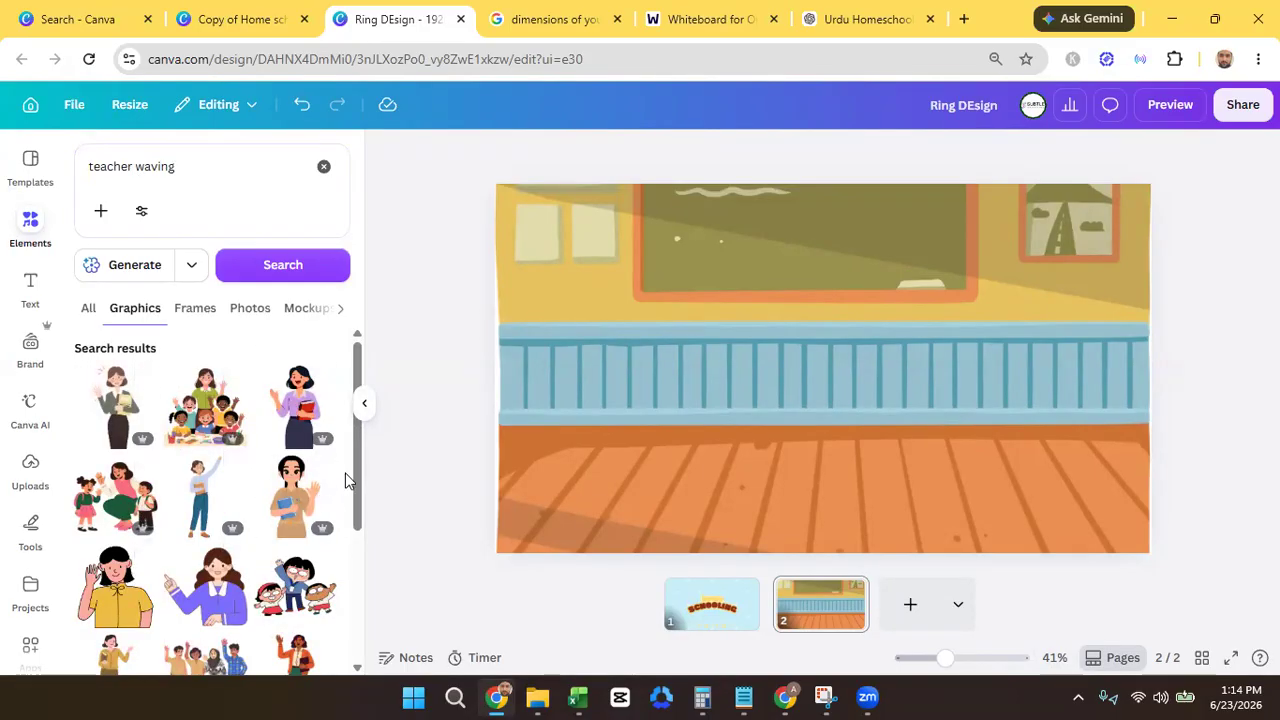
left_click(296, 415)
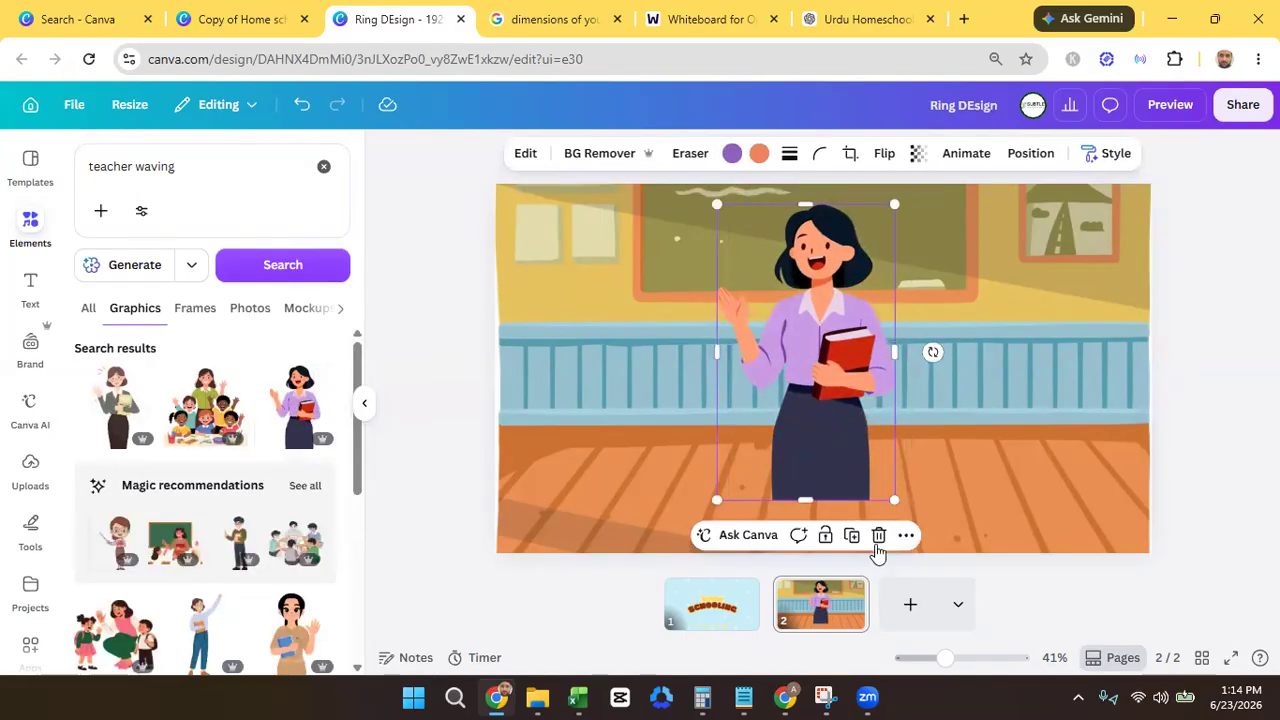
- Enlarge the classroom background within its crop and shift it down so the chalkboard fills the page behind the teacher
double_click(982, 352)
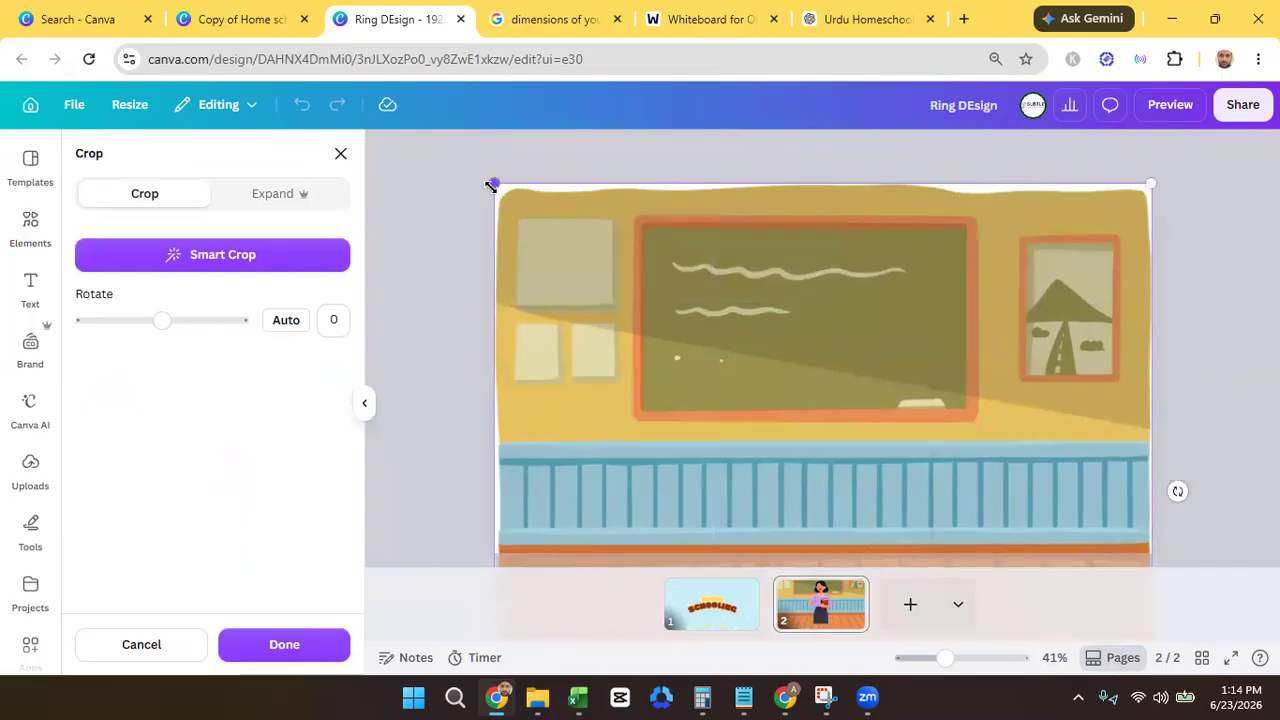
left_click_drag(491, 185, 392, 143)
left_click_drag(483, 271, 507, 515)
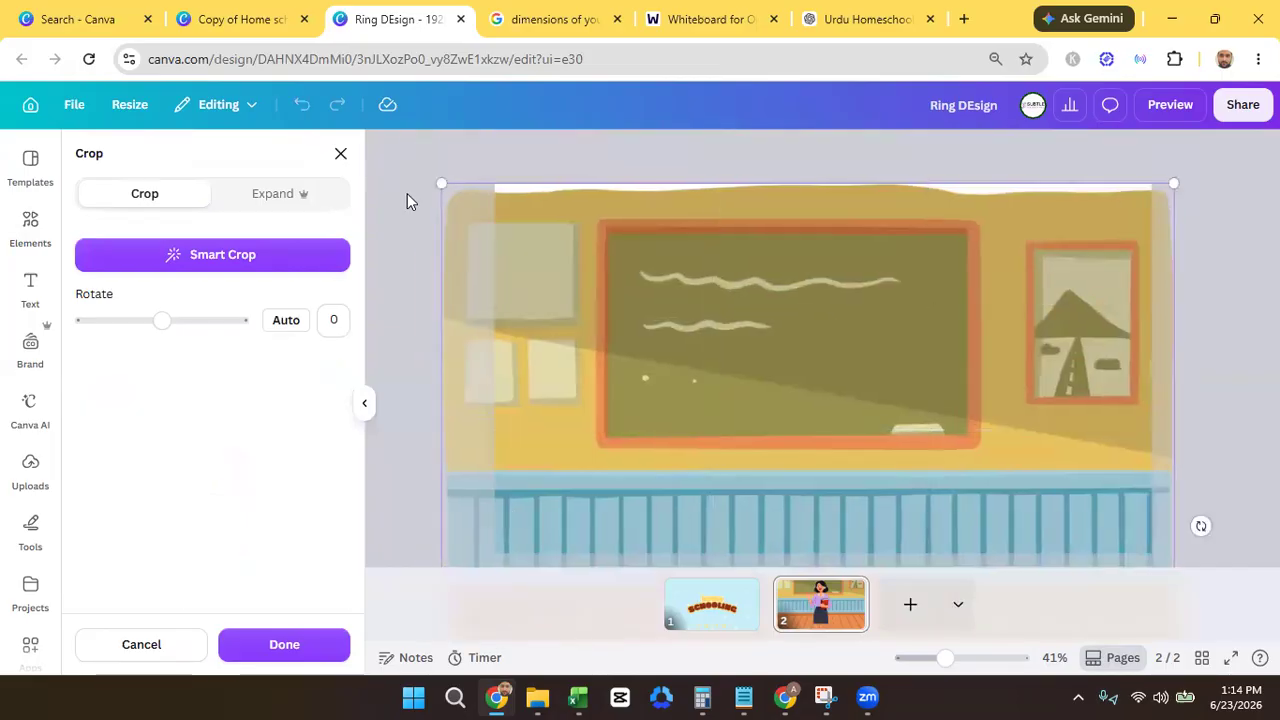
left_click_drag(441, 187, 365, 121)
left_click_drag(698, 450, 738, 489)
left_click_drag(723, 365, 726, 518)
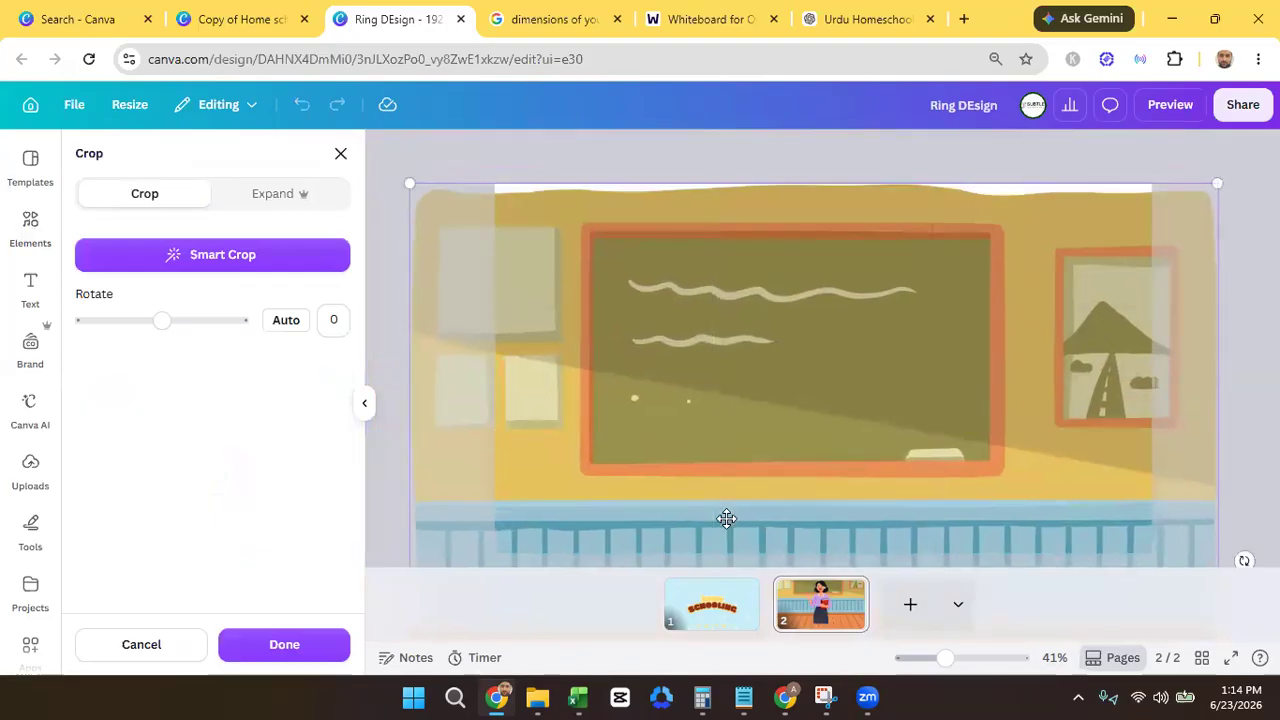
left_click(631, 166)
- Enlarge the teacher graphic and place it at the page's lower centre, with the skirt running off the bottom edge
left_click(823, 480)
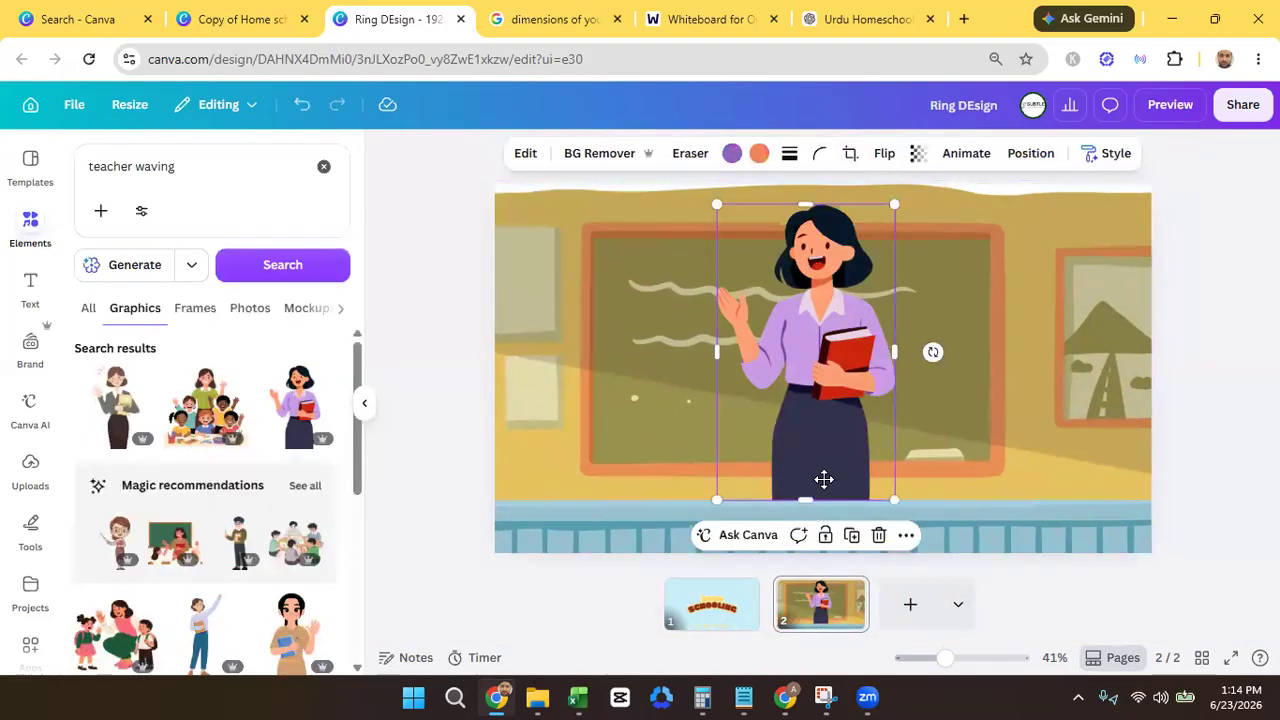
left_click_drag(714, 307, 685, 257)
left_click_drag(790, 333, 811, 337)
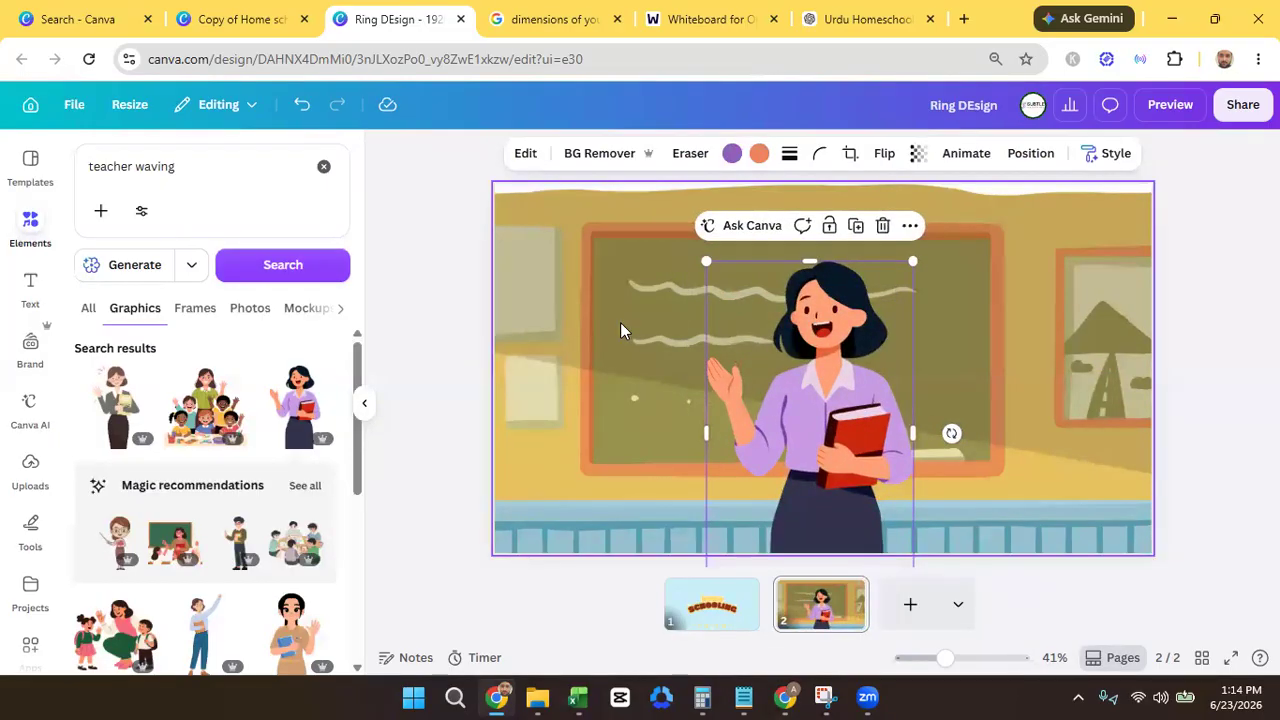
- Reposition the classroom background within its crop so the blue railing and wooden floor sit behind the teacher
left_click(604, 302)
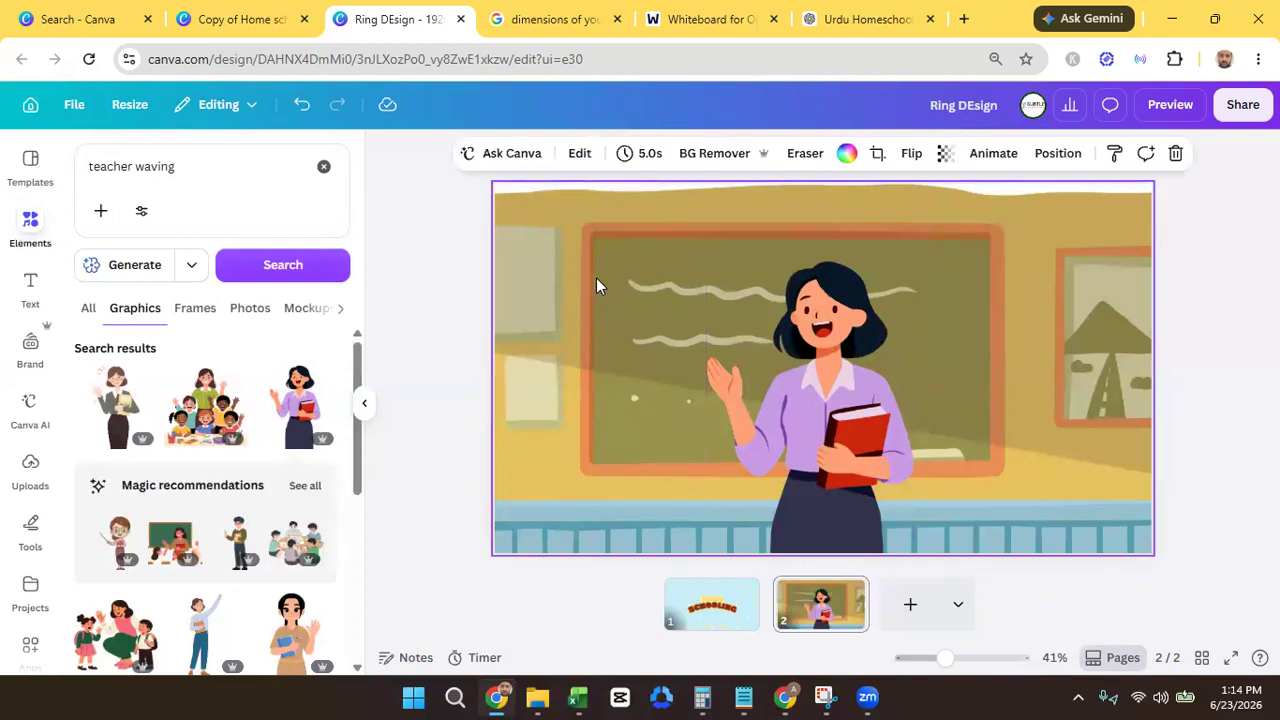
double_click(551, 317)
left_click_drag(1073, 550, 1073, 318)
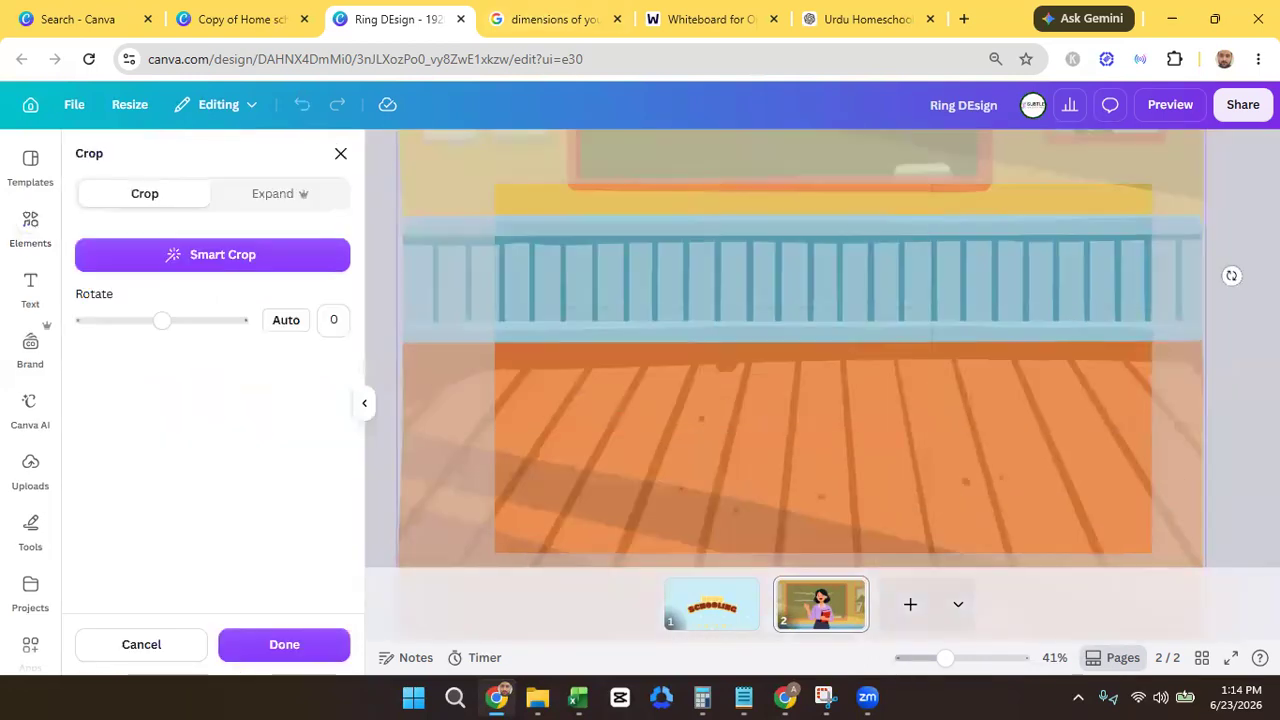
left_click(1163, 400)
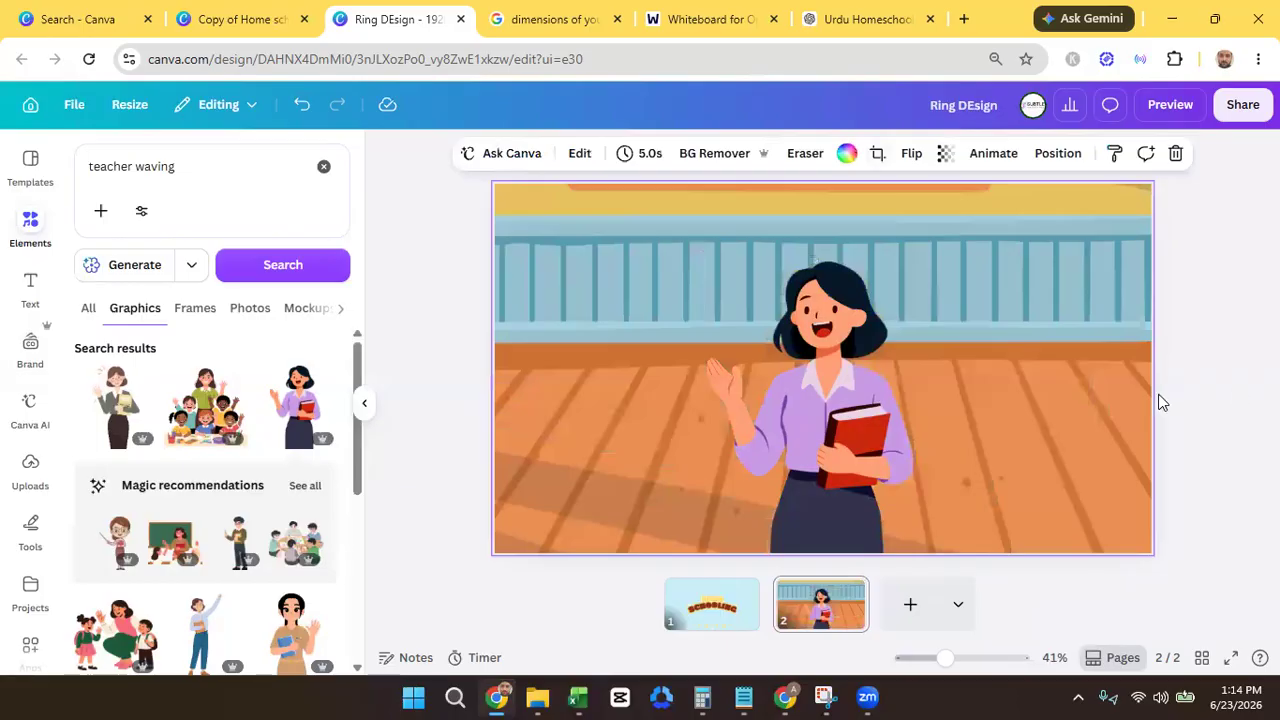
- Shift the classroom background down within its crop so the chalkboard fills the area behind the teacher
double_click(1061, 278)
left_click_drag(1061, 278, 1102, 600)
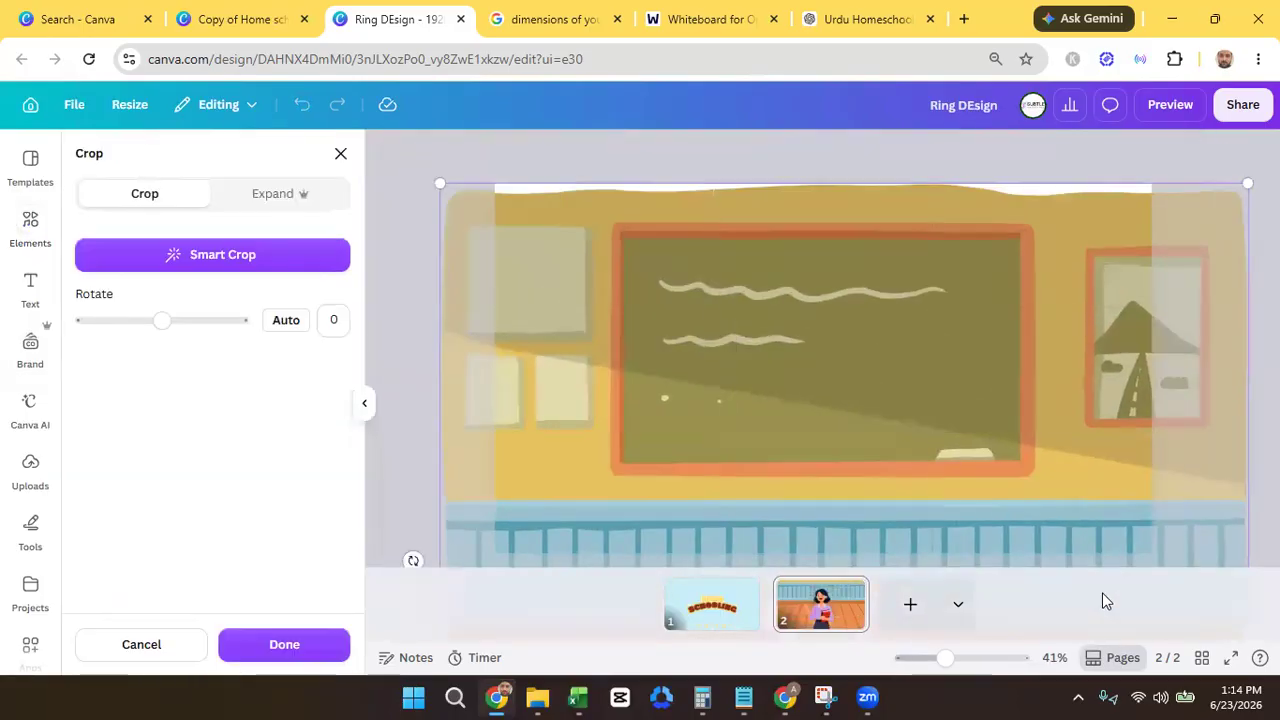
left_click(459, 167)
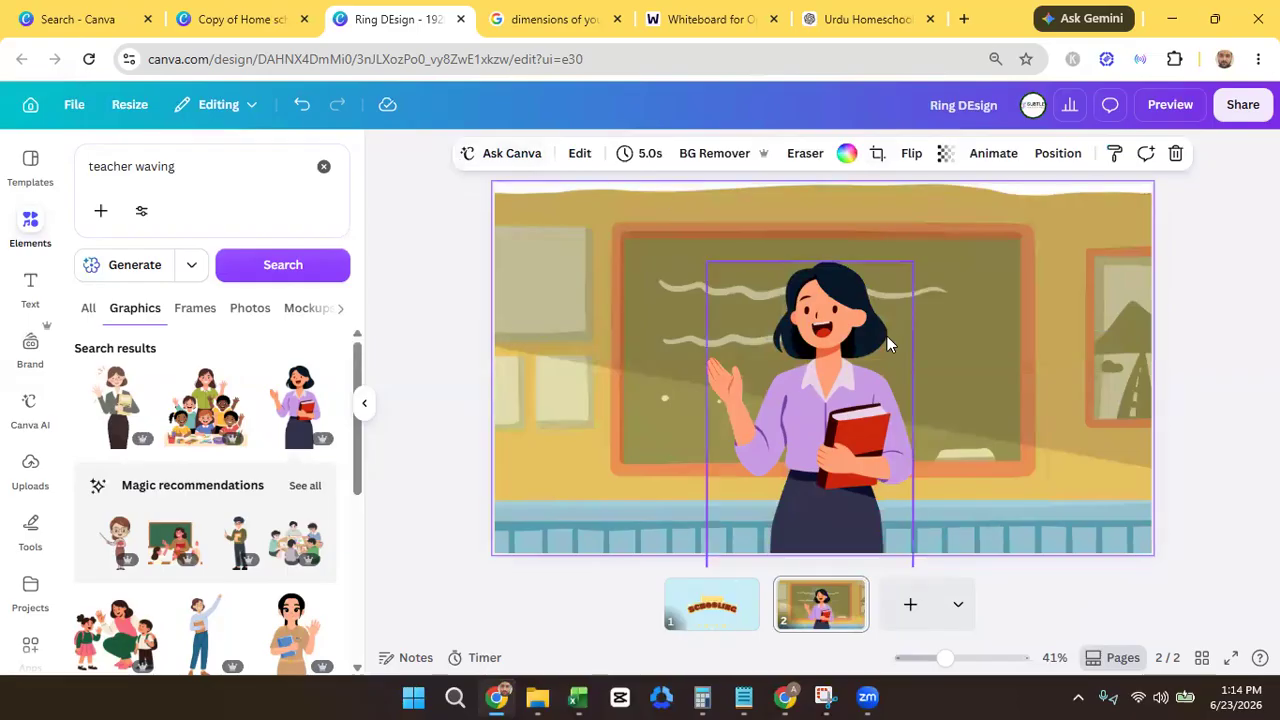
- Search the graphics for "floating abc"
left_click(191, 172)
type("floating abc")
key("Return")
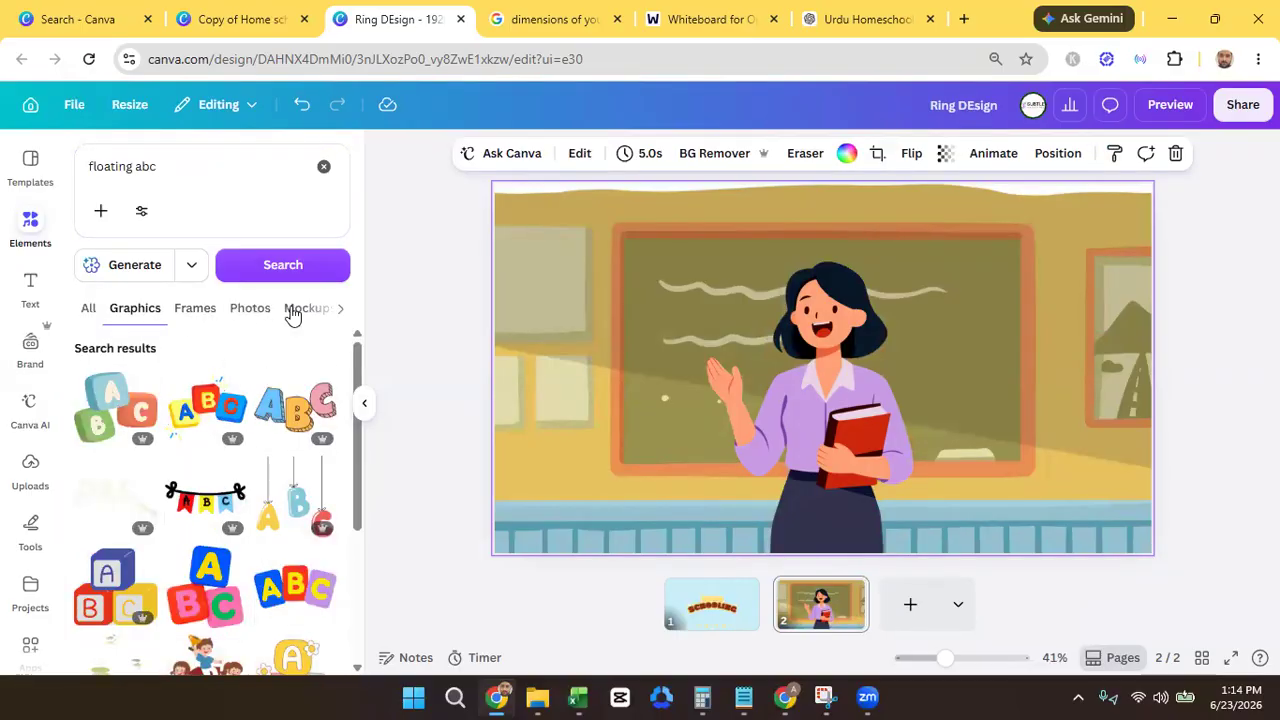
- Limit the floating abc results to animated graphics and browse them for a suitable element
left_click(136, 210)
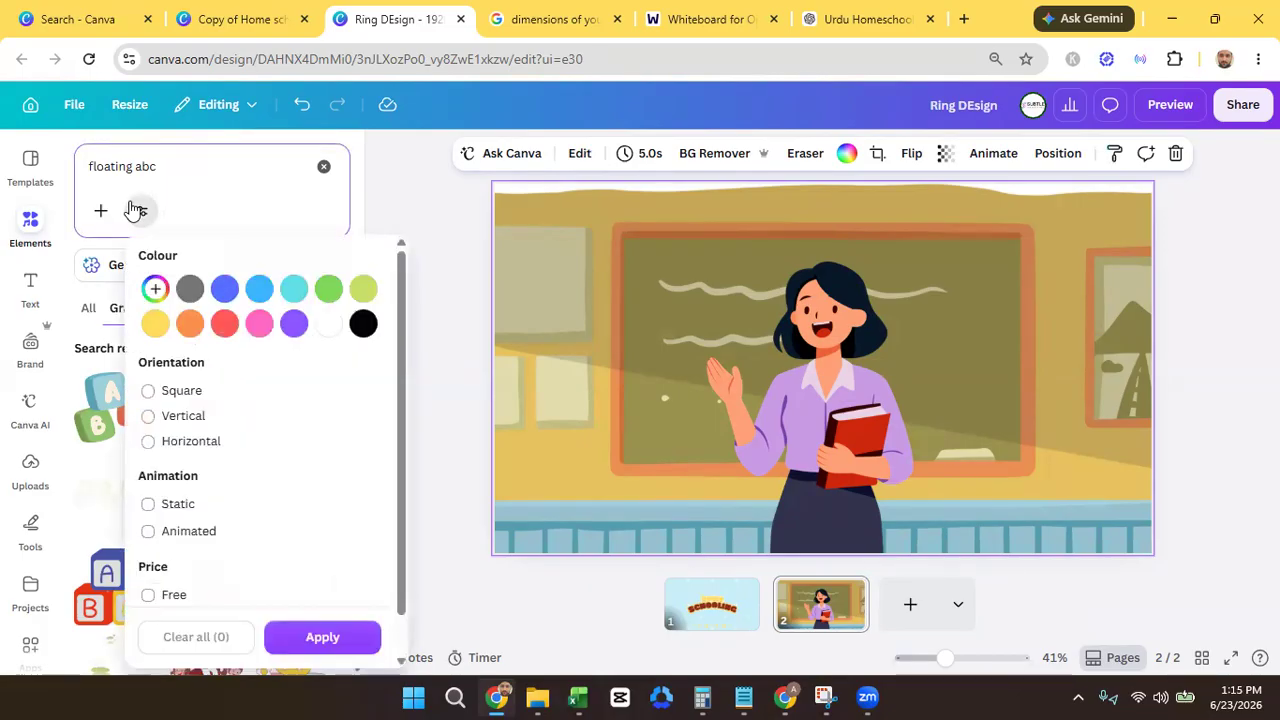
left_click(148, 531)
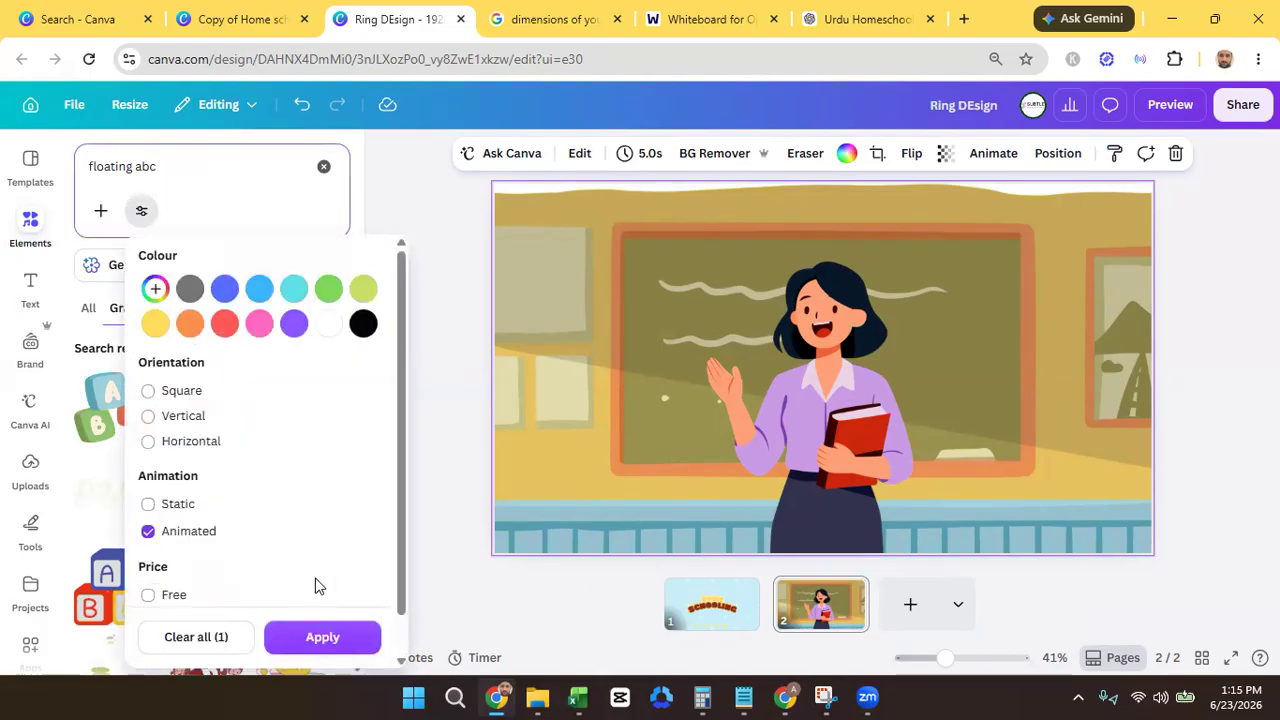
left_click(333, 638)
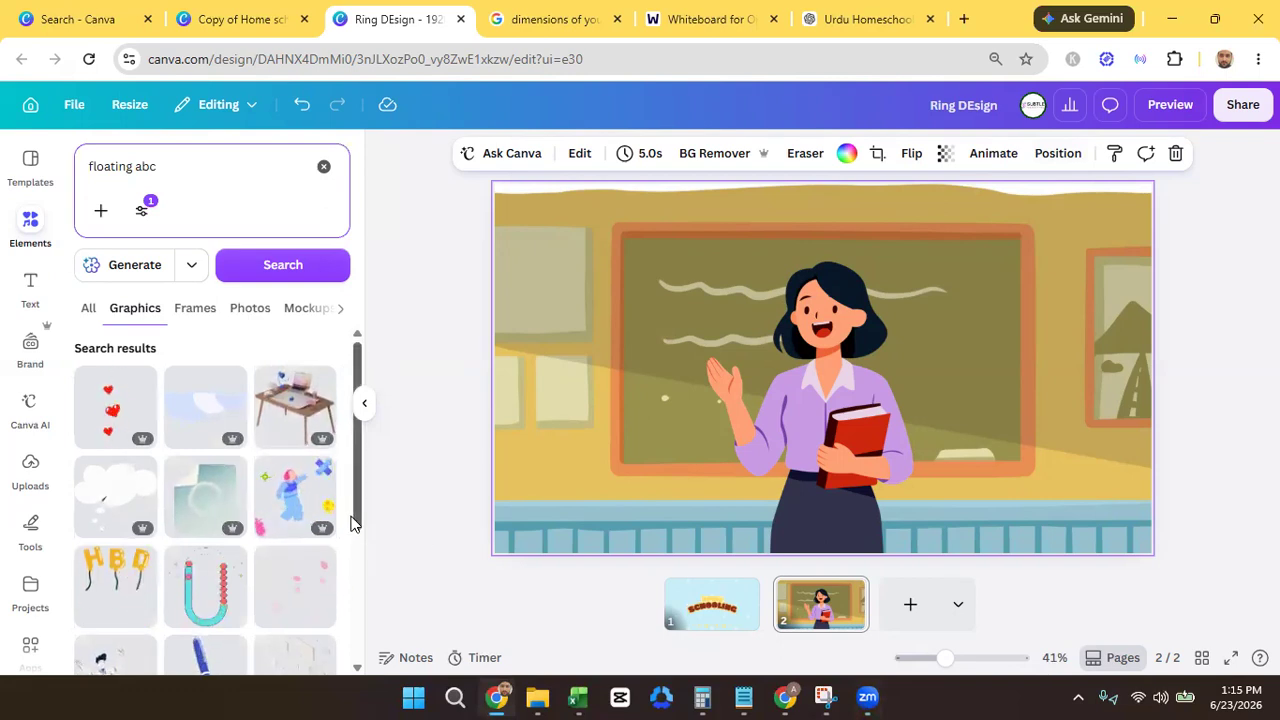
left_click_drag(351, 521, 357, 653)
scroll(274, 638, "down", 2)
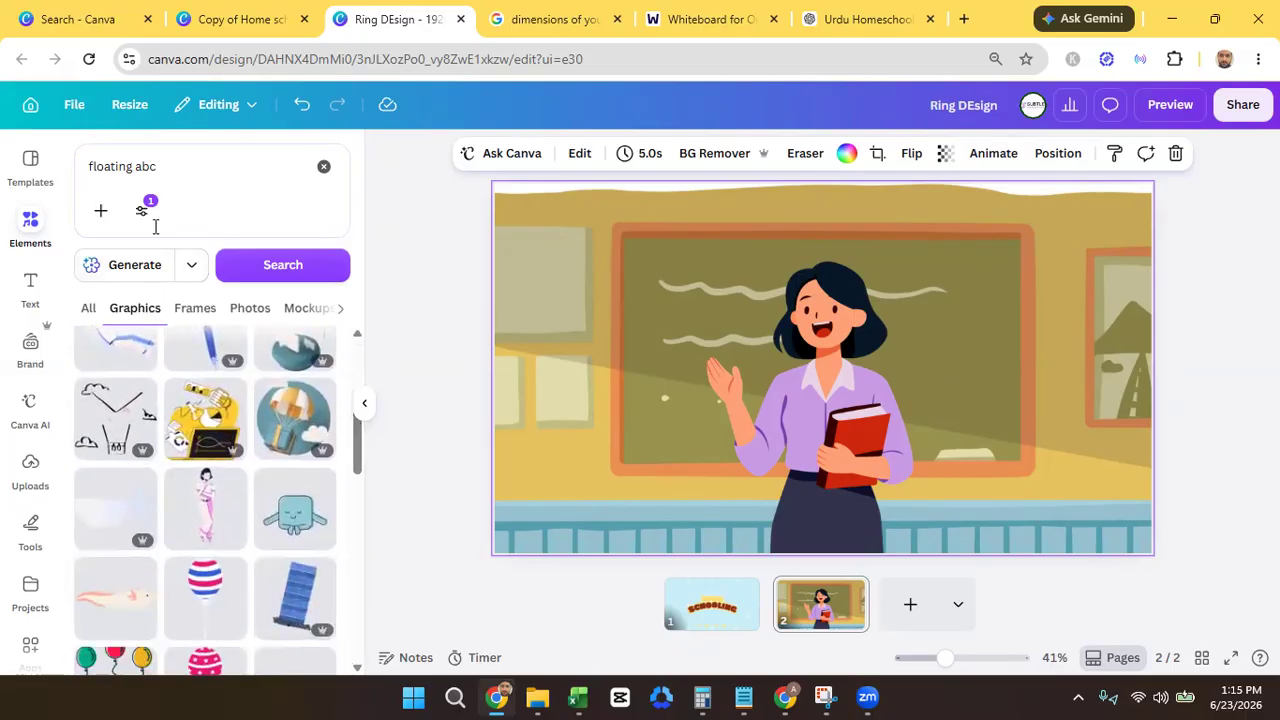
- Clear the animated filter from the floating abc search
left_click(177, 180)
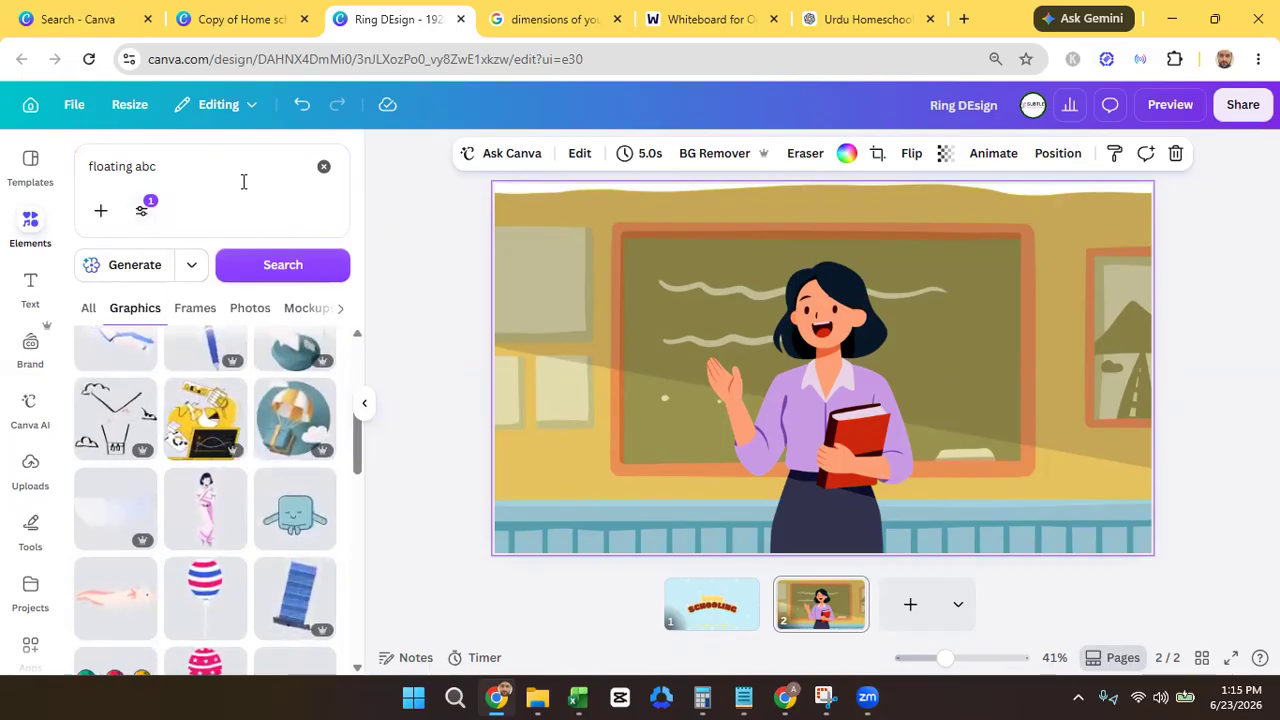
left_click(142, 216)
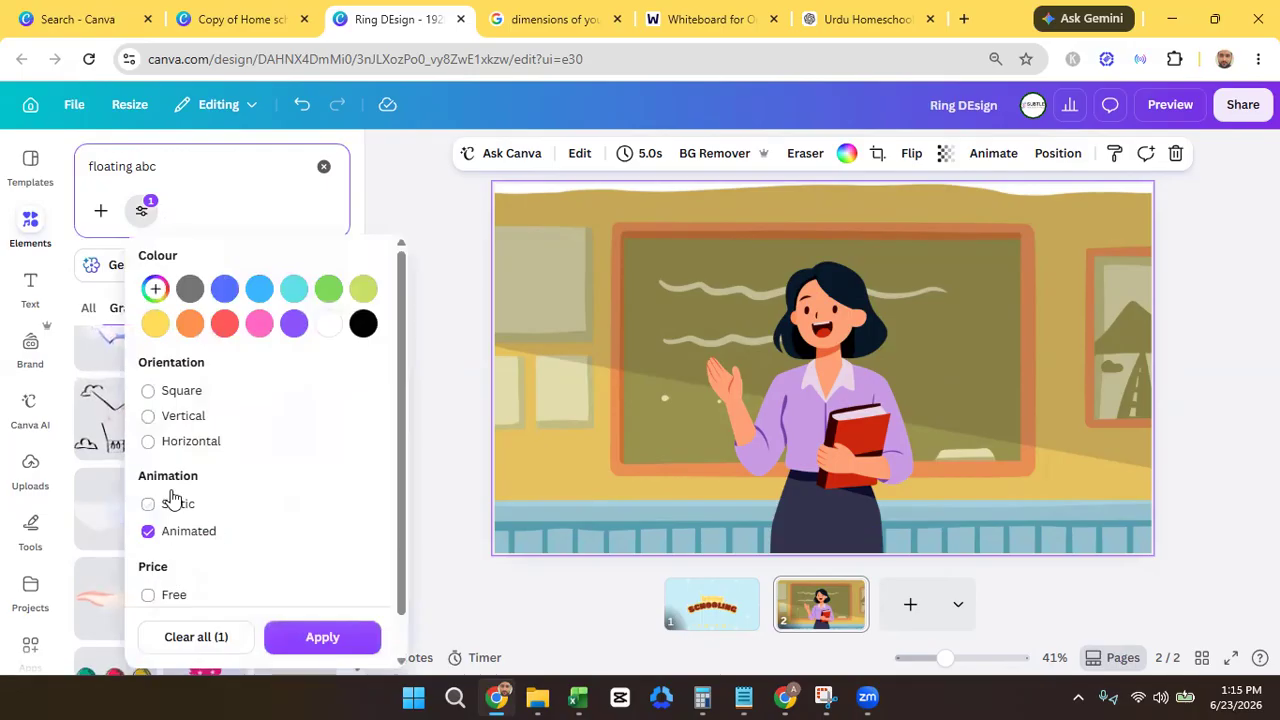
left_click(196, 637)
left_click(322, 638)
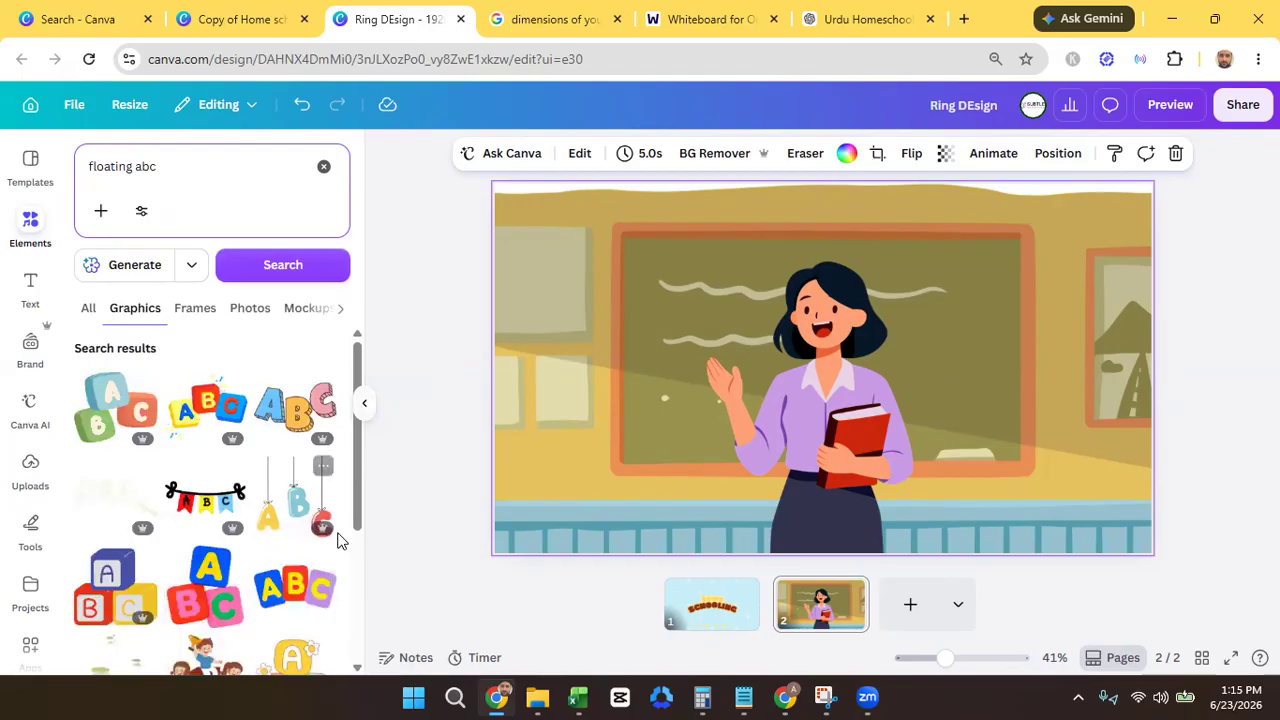
- Add the slanted red, blue and green ABC letters to page 2, placing them beside the teacher's raised hand
left_click_drag(366, 546, 383, 689)
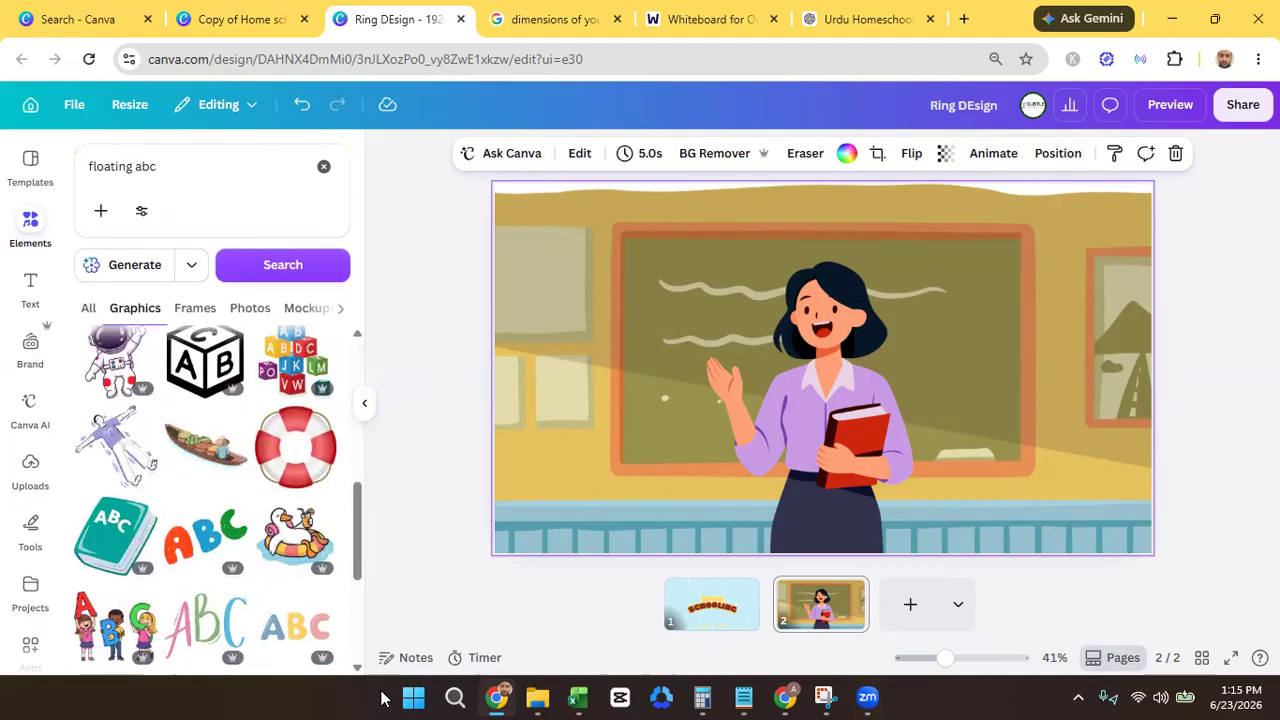
left_click(230, 512)
left_click_drag(930, 325, 737, 346)
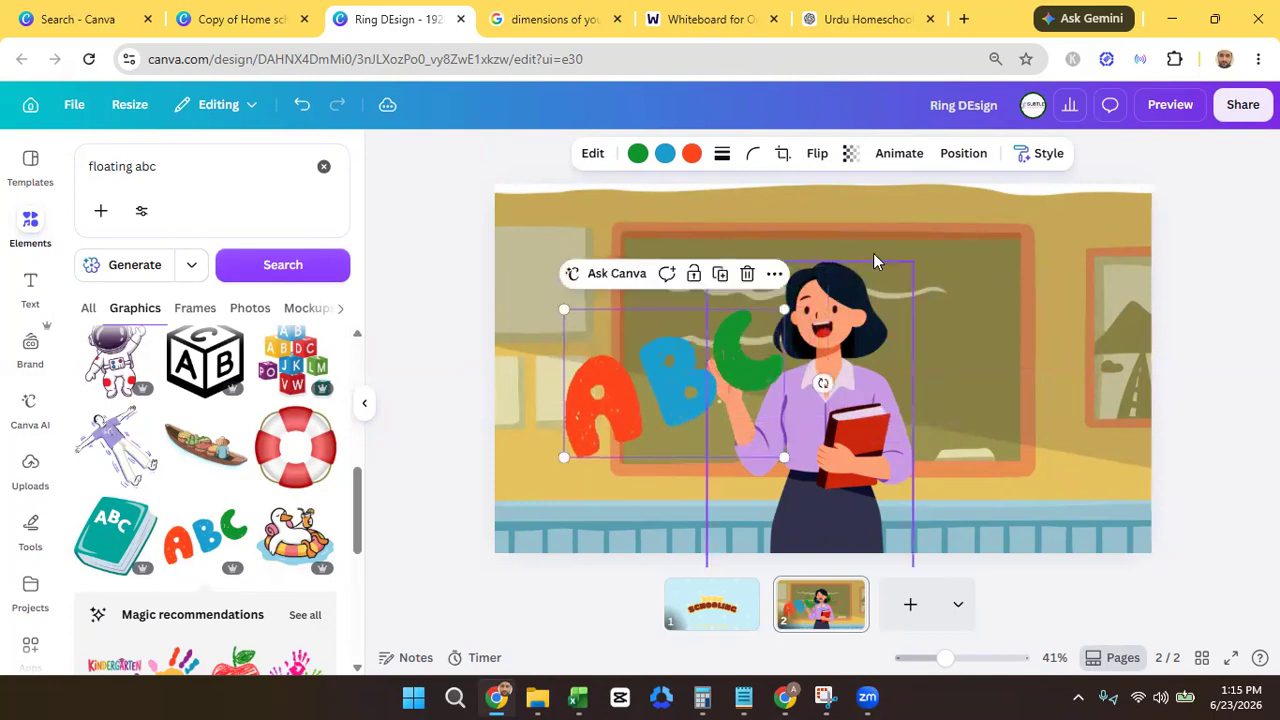
- Place the ABC letters at about X 359.6 px, Y 365.9 px and send them backward behind the teacher
left_click(963, 153)
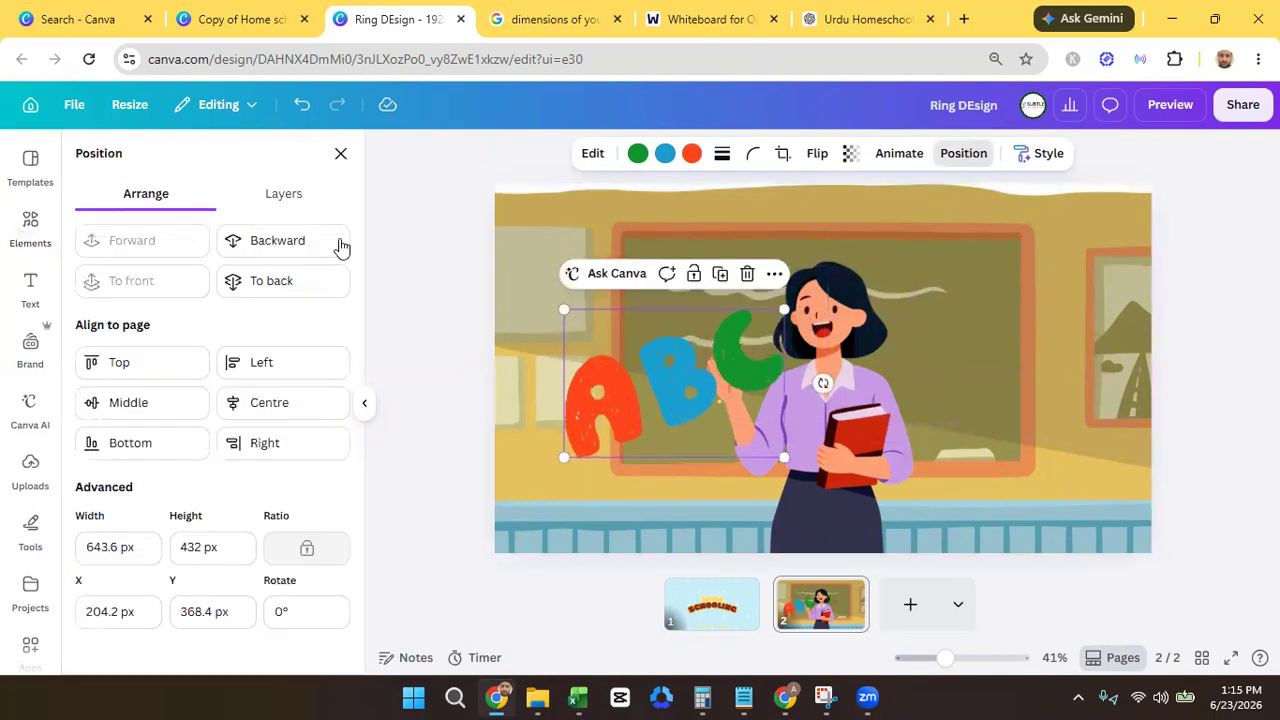
left_click(303, 240)
left_click_drag(732, 343, 658, 328)
key("ctrl+z")
key("ctrl+y")
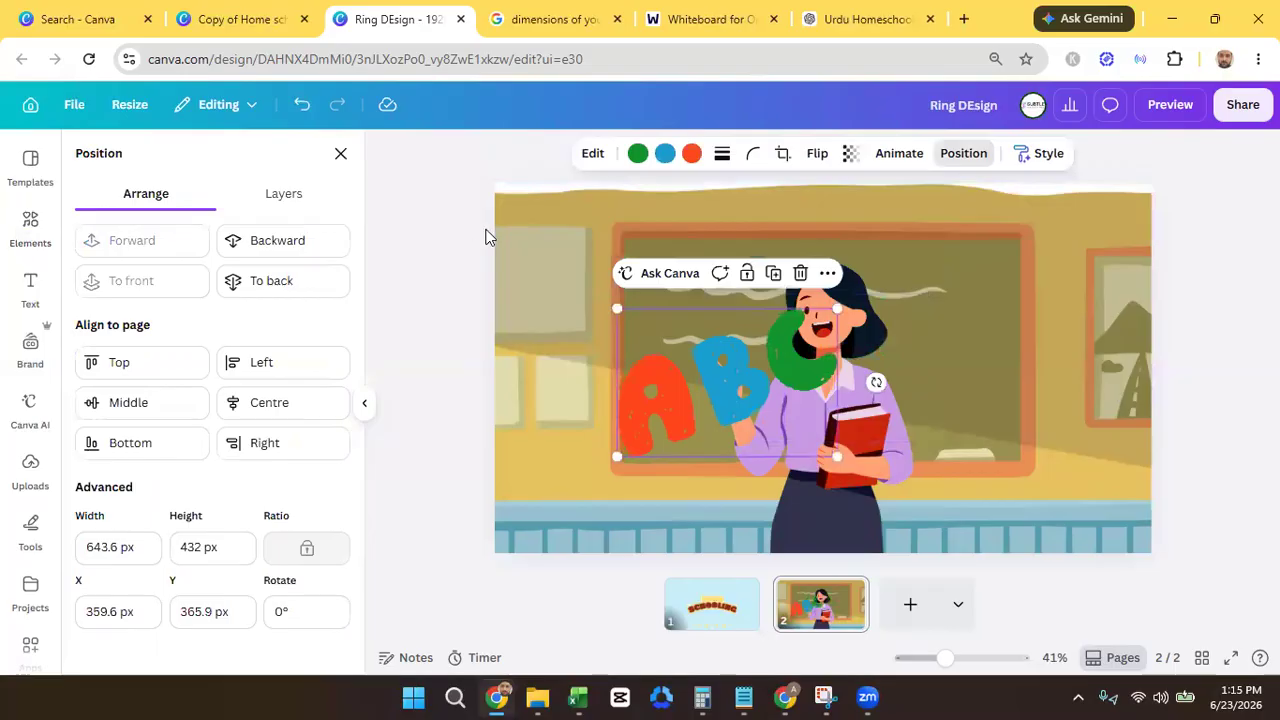
key("Escape")
key("Escape")
left_click(753, 371)
left_click(963, 167)
left_click(274, 238)
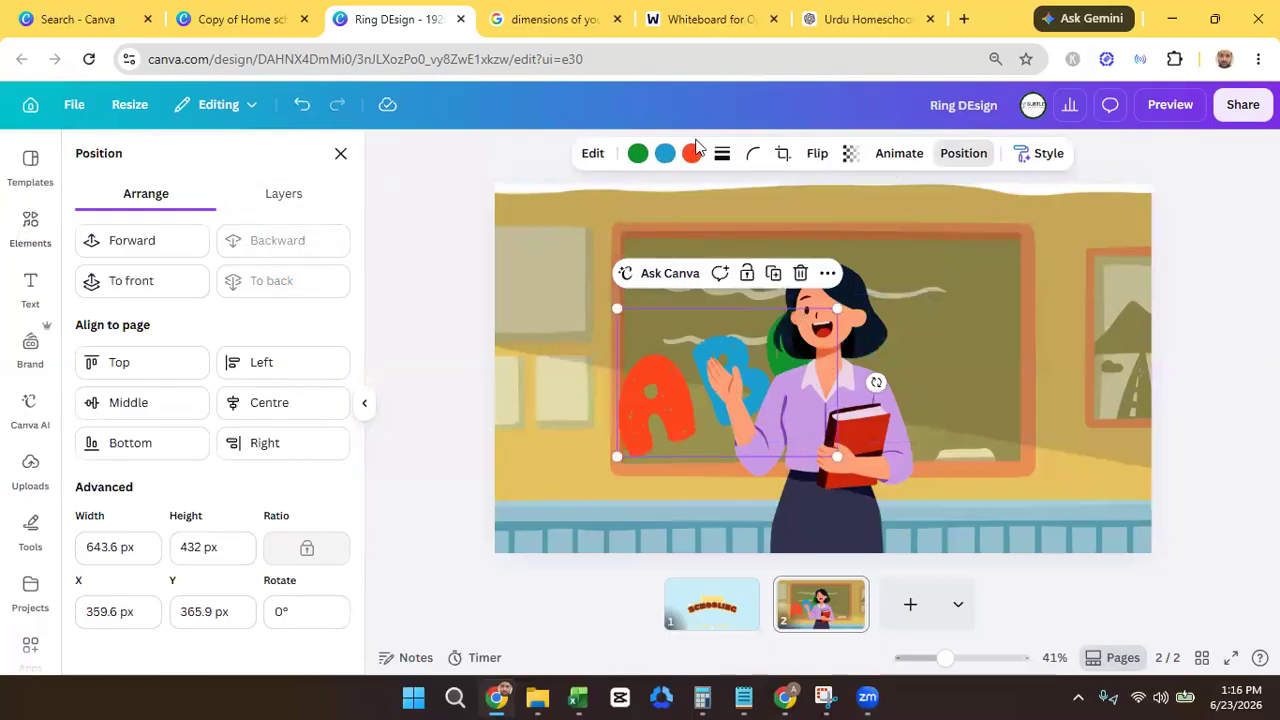
- Create a custom animation for the ABC letters along a wavy path behind the teacher to the chalkboard's far side
left_click(899, 158)
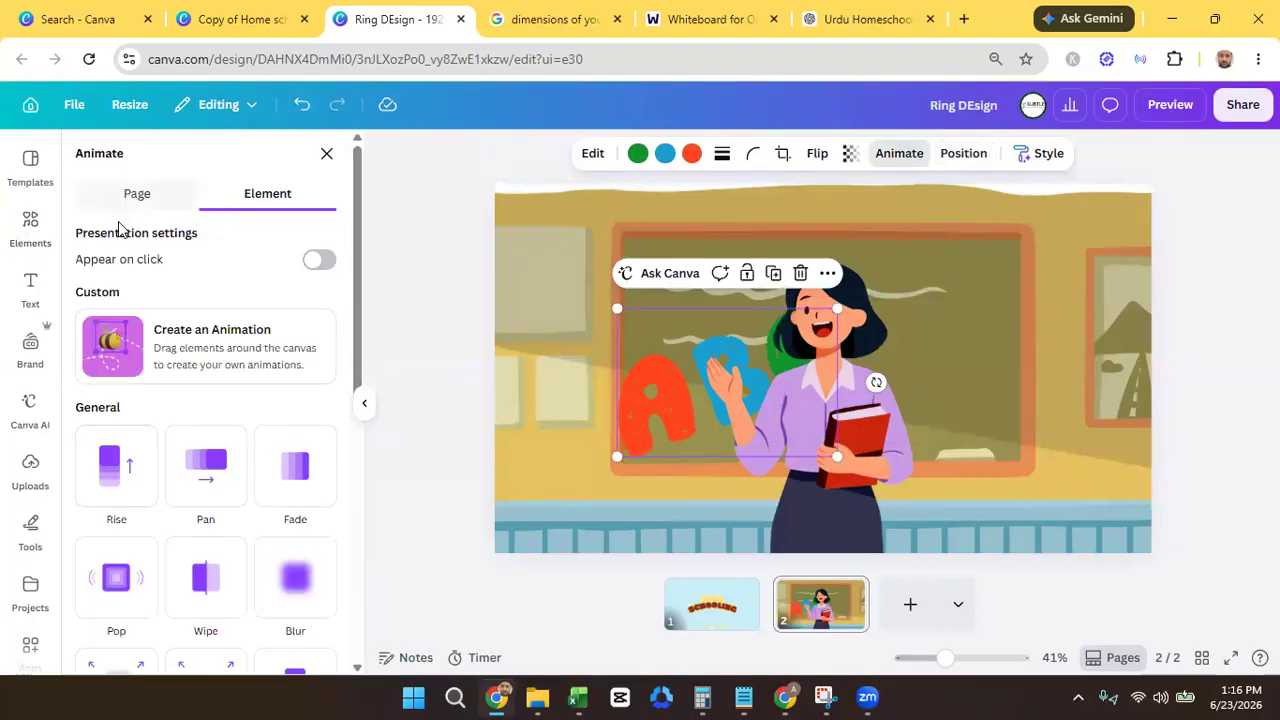
left_click(127, 366)
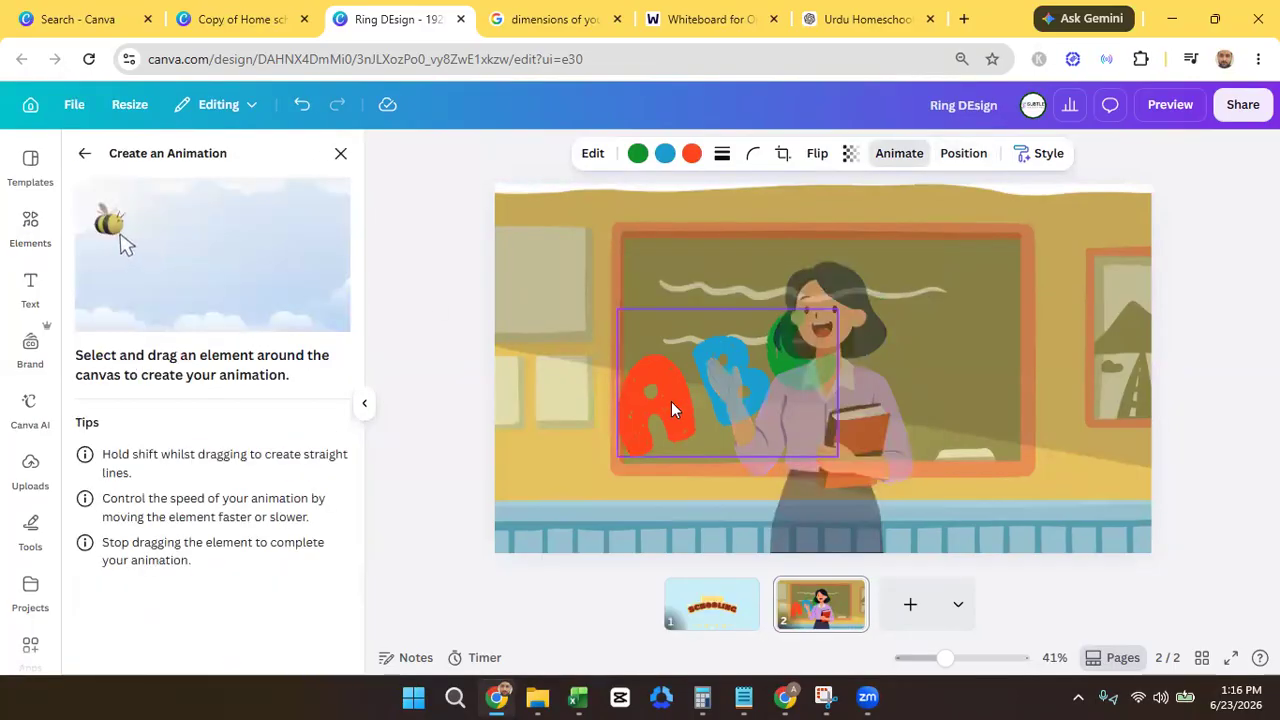
mouse_move(669, 401)
left_mouse_down()
mouse_move(711, 356)
mouse_move(760, 332)
mouse_move(801, 349)
mouse_move(814, 384)
mouse_move(850, 406)
mouse_move(912, 393)
mouse_move(935, 349)
left_mouse_up()
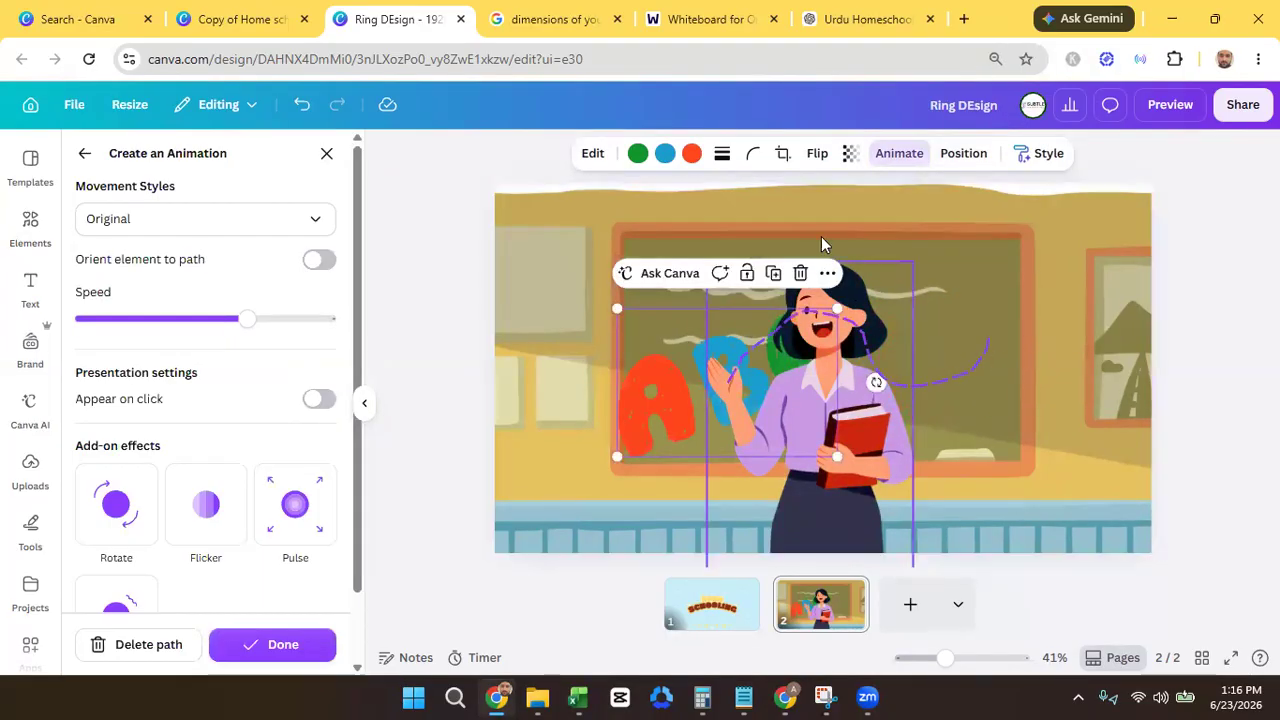
- Set the ABC letters' movement style to Steady, slow the speed to about a quarter of its range, and apply the animation
left_click(262, 217)
left_click(206, 301)
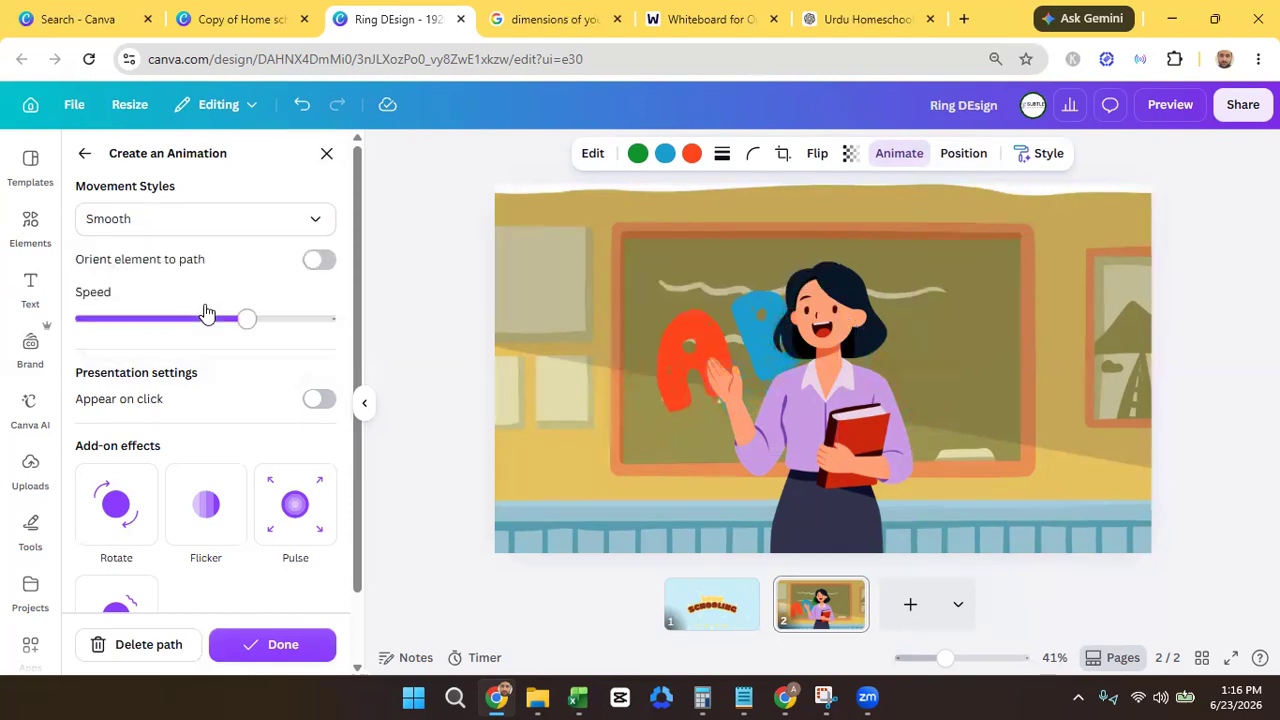
left_click(210, 233)
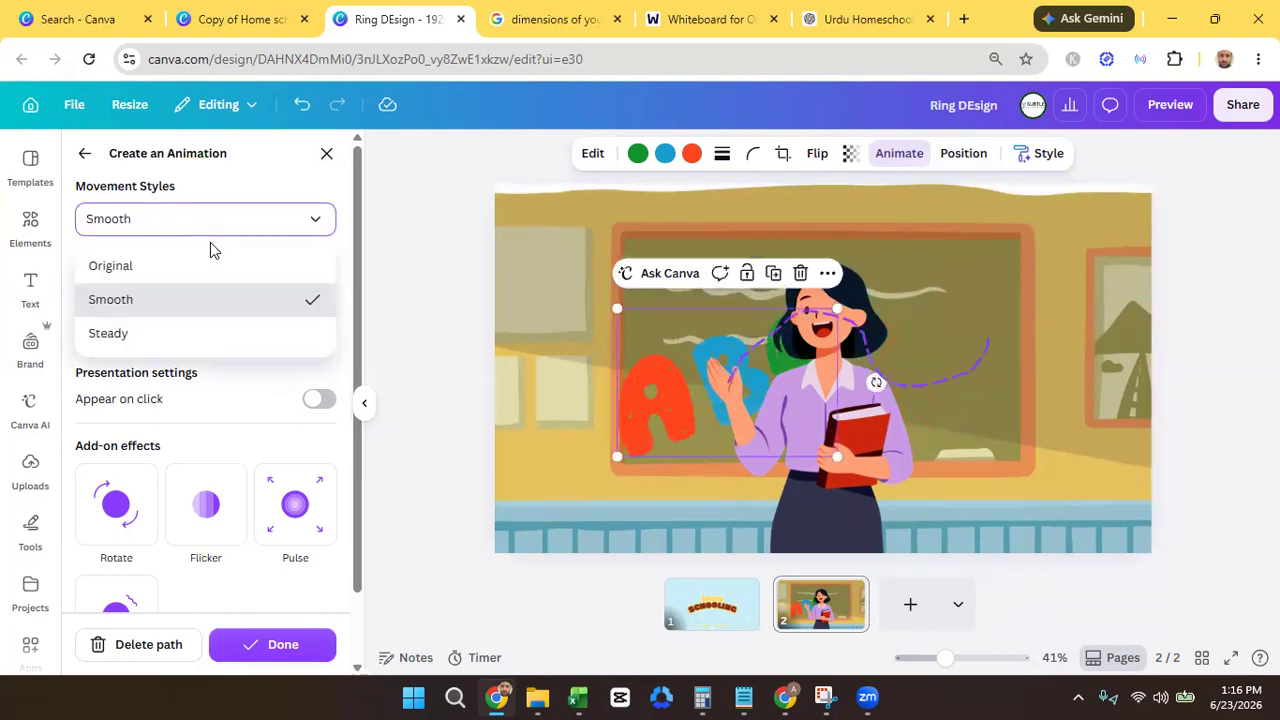
left_click(152, 334)
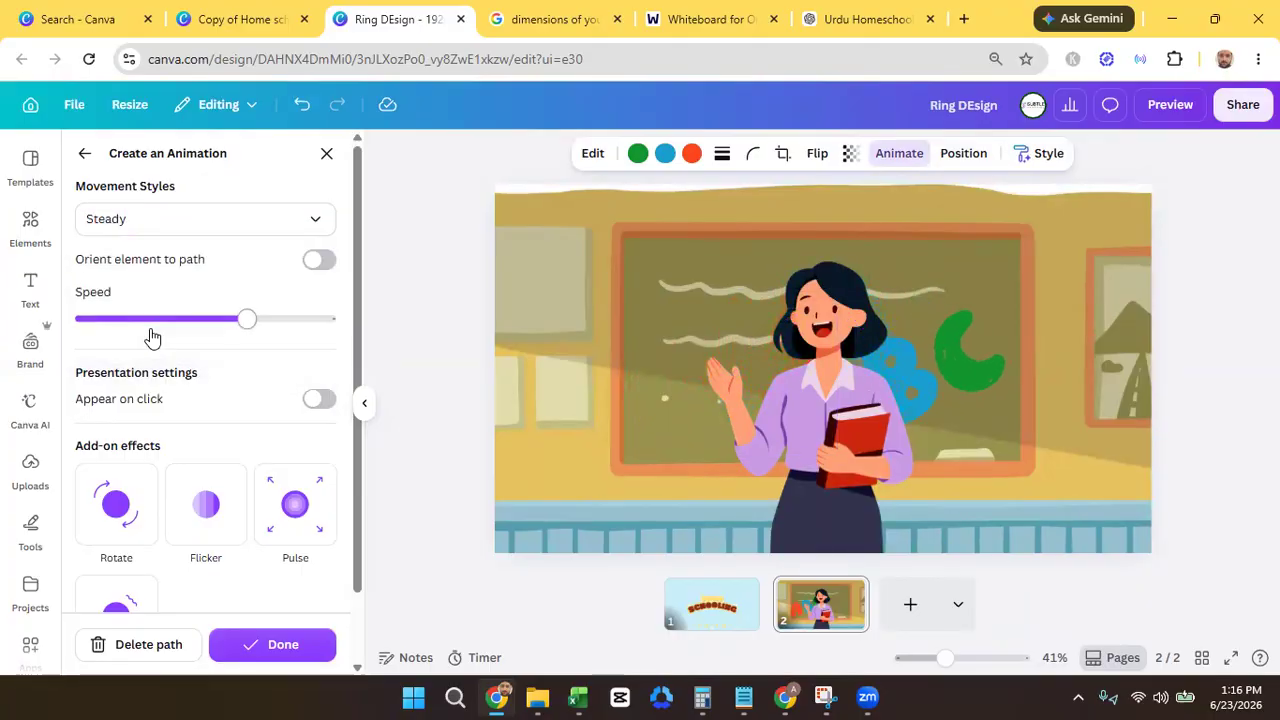
left_click_drag(246, 318, 144, 320)
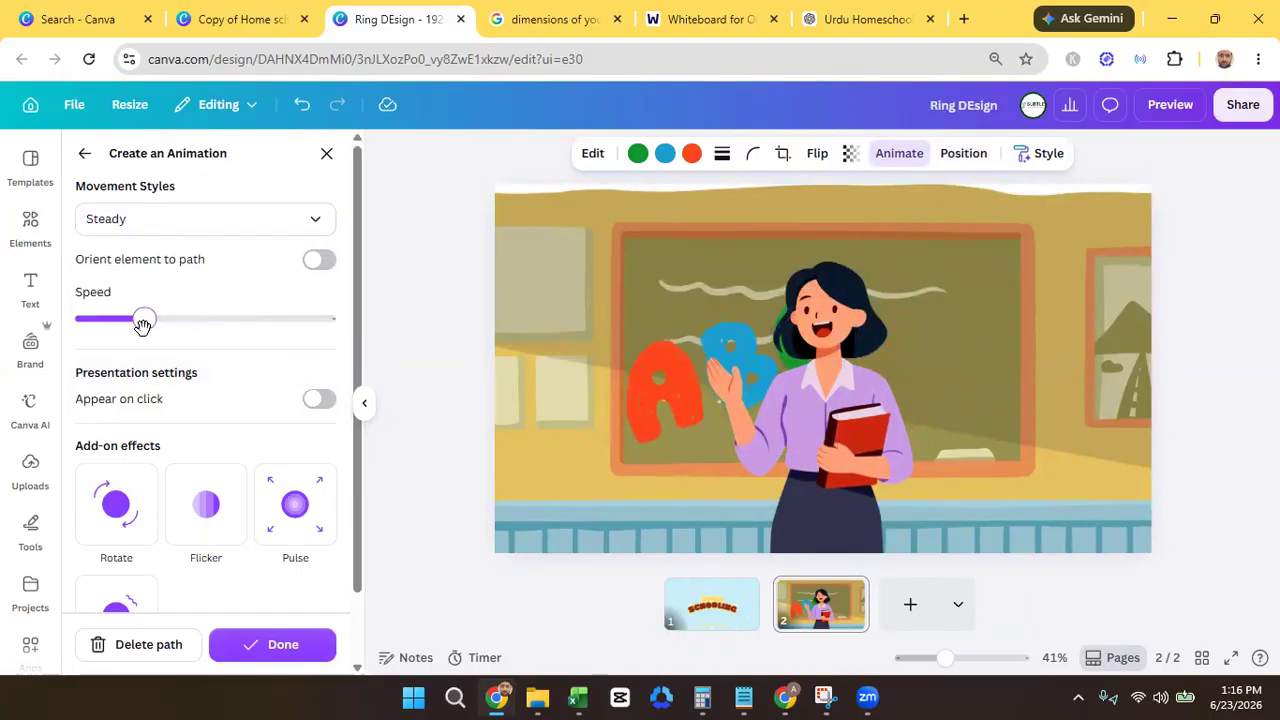
left_click(275, 644)
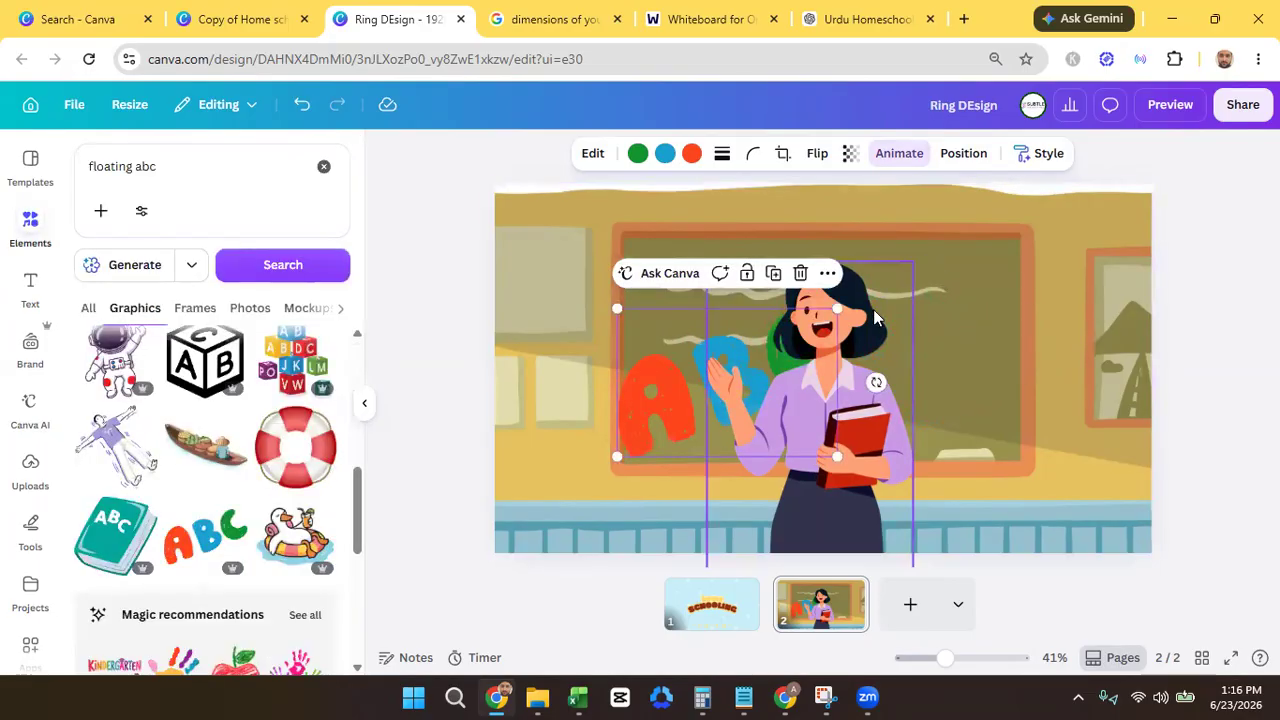
- Preview page 2 to check the ABC letters' movement behind the teacher
left_click(1067, 550)
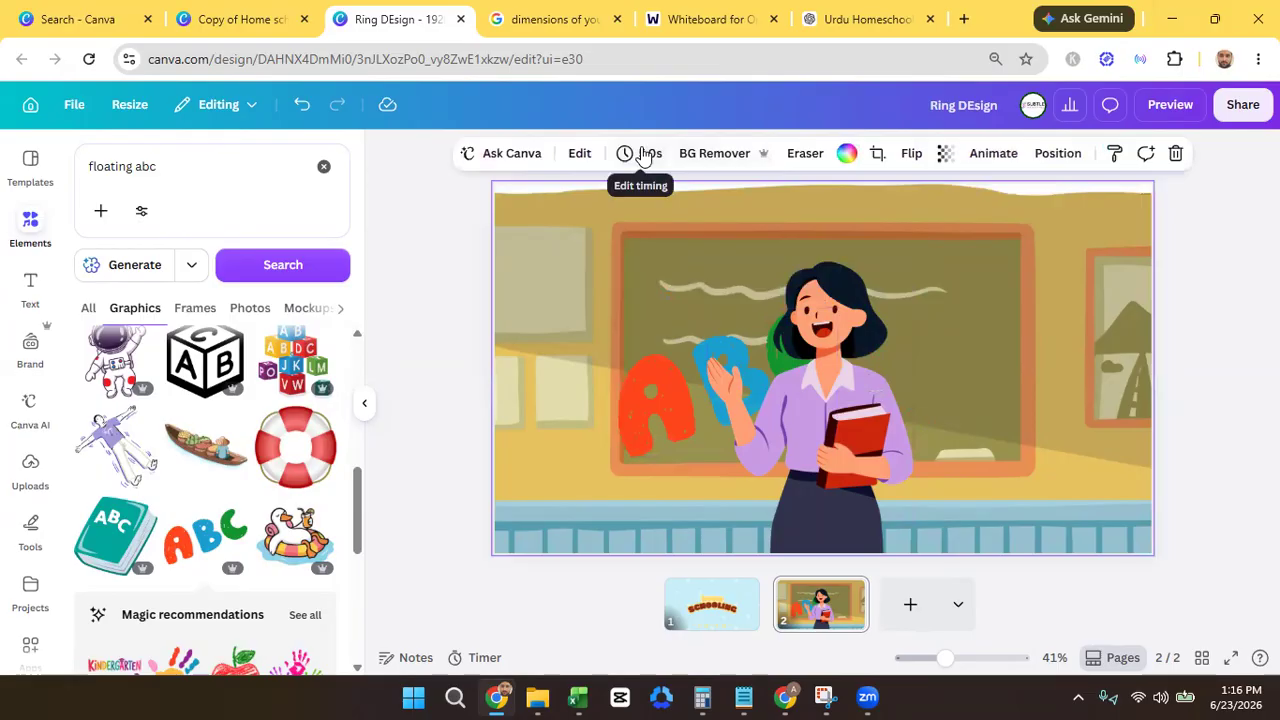
left_click(669, 444)
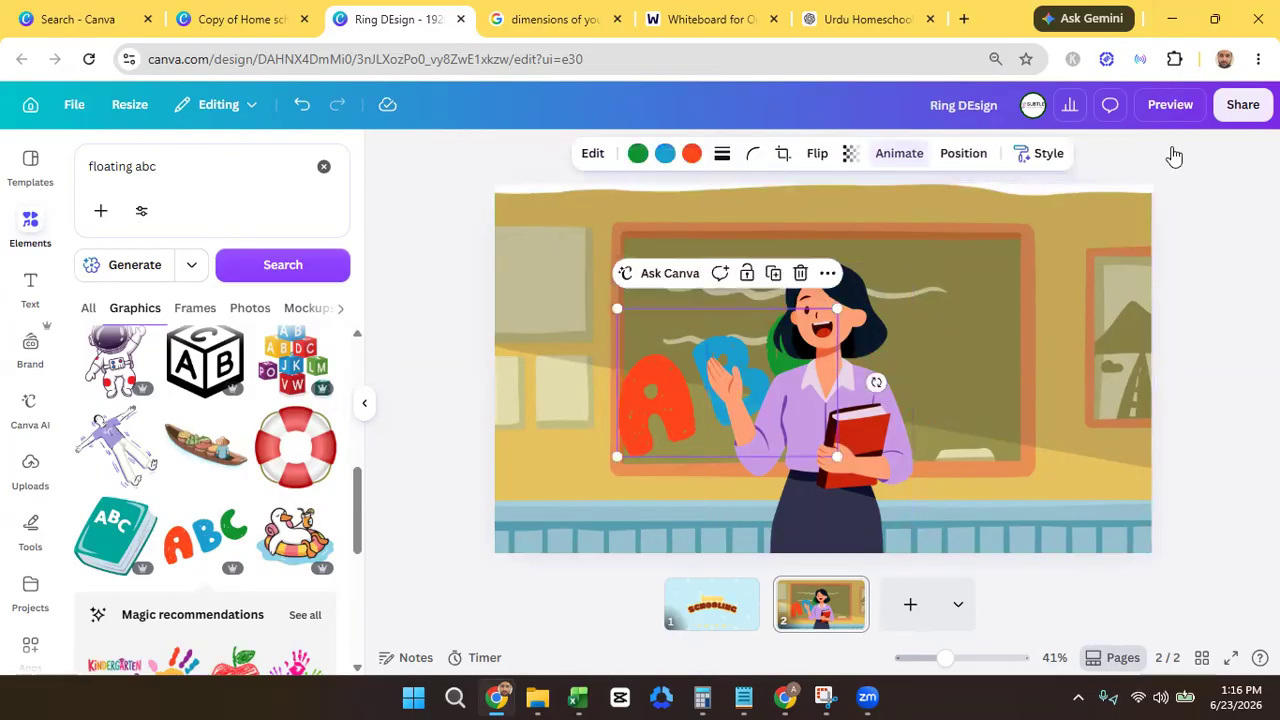
left_click(1172, 106)
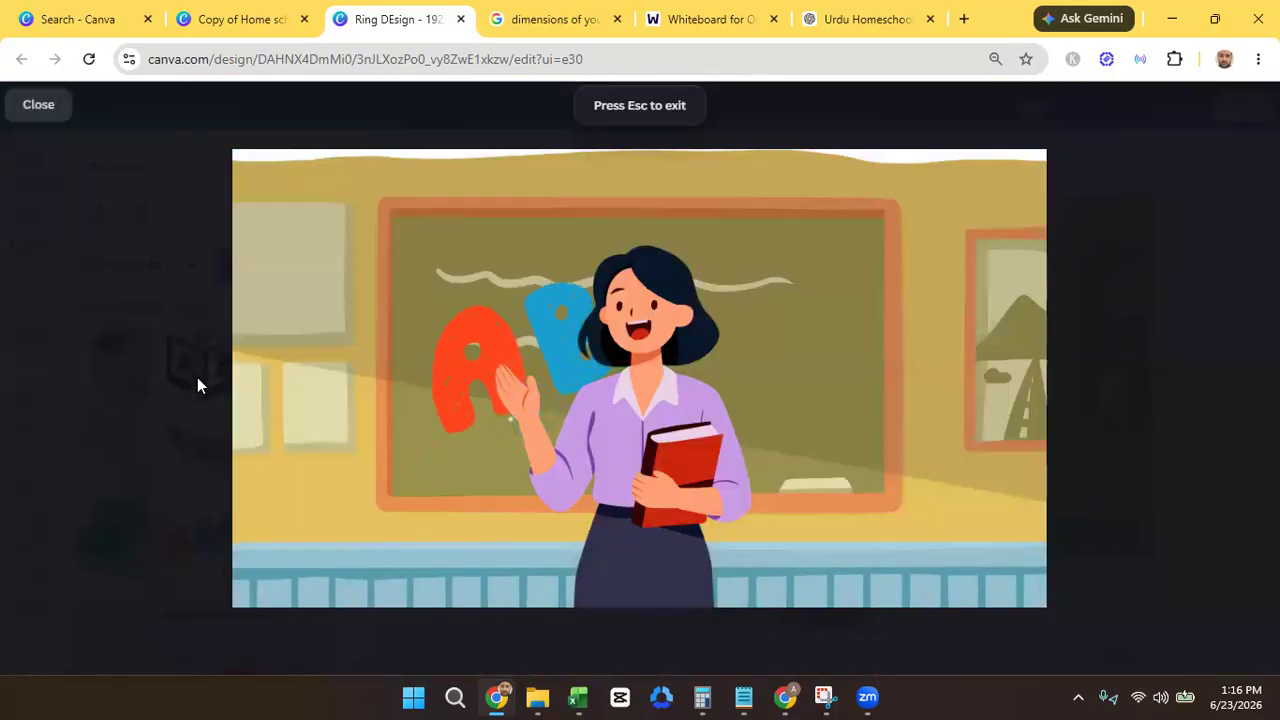
left_click(36, 105)
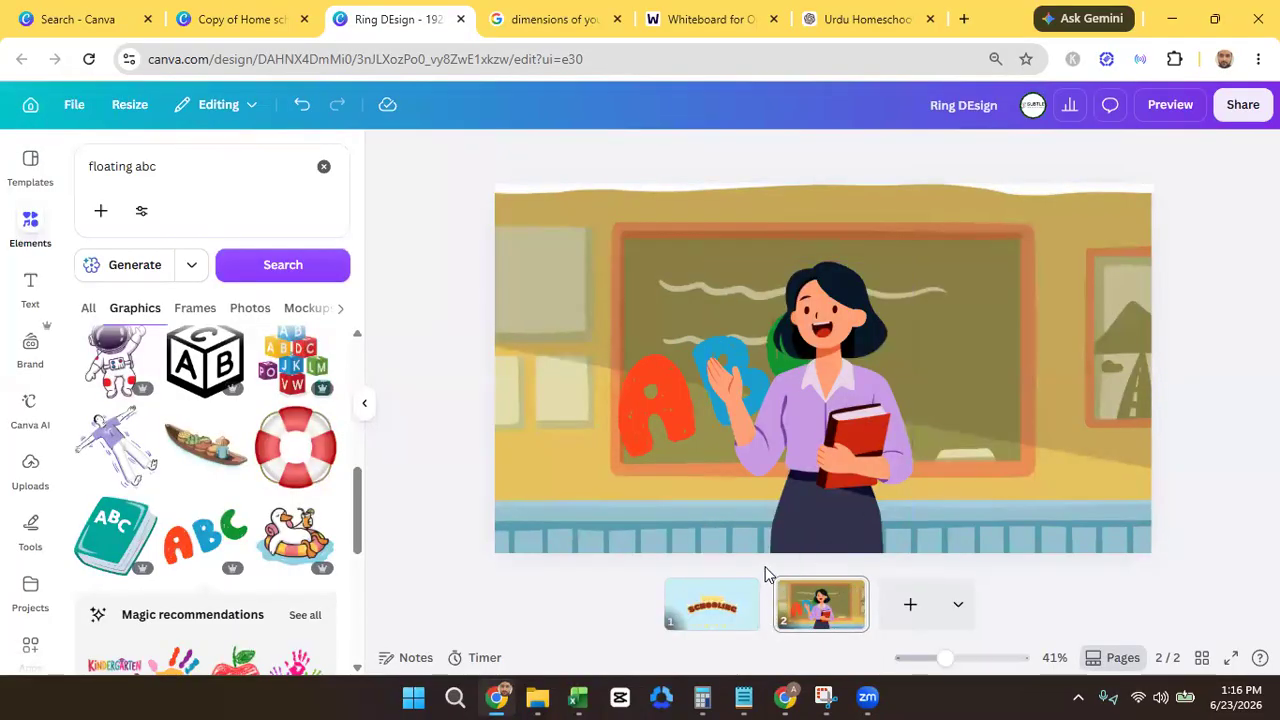
- Add a Match & Move transition between pages 1 and 2 and preview the video
left_click(708, 612)
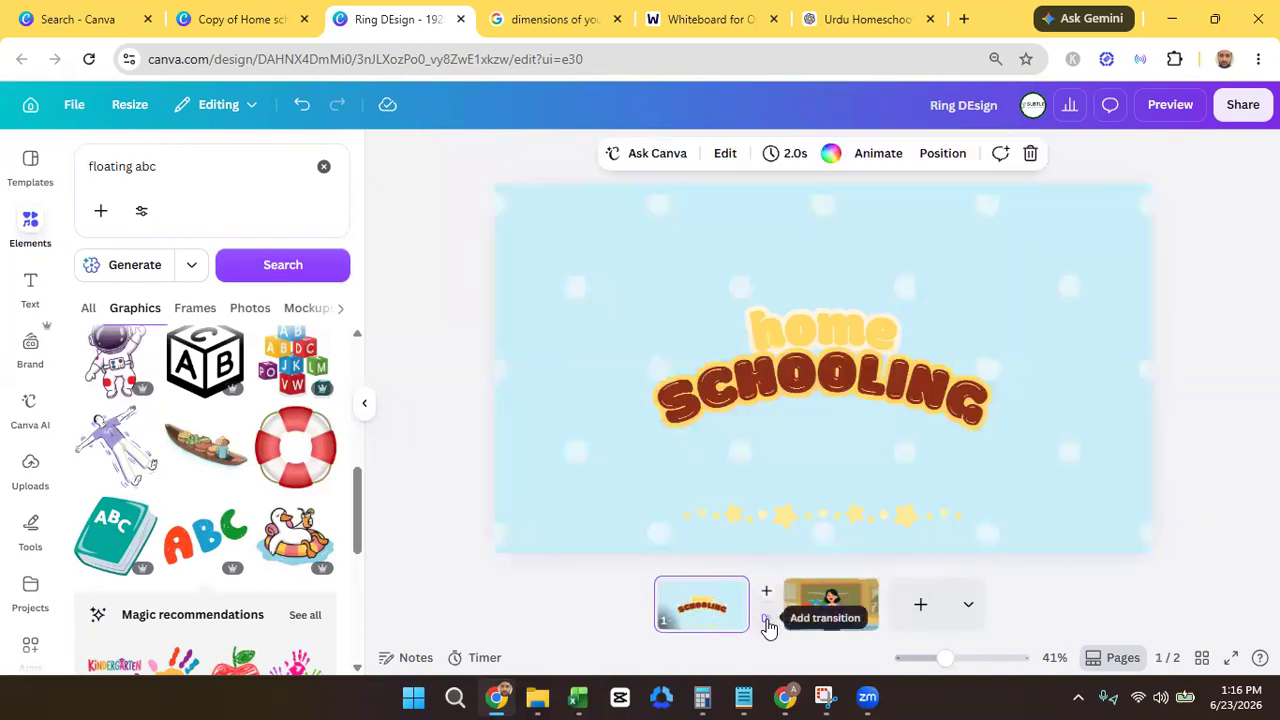
left_click(768, 625)
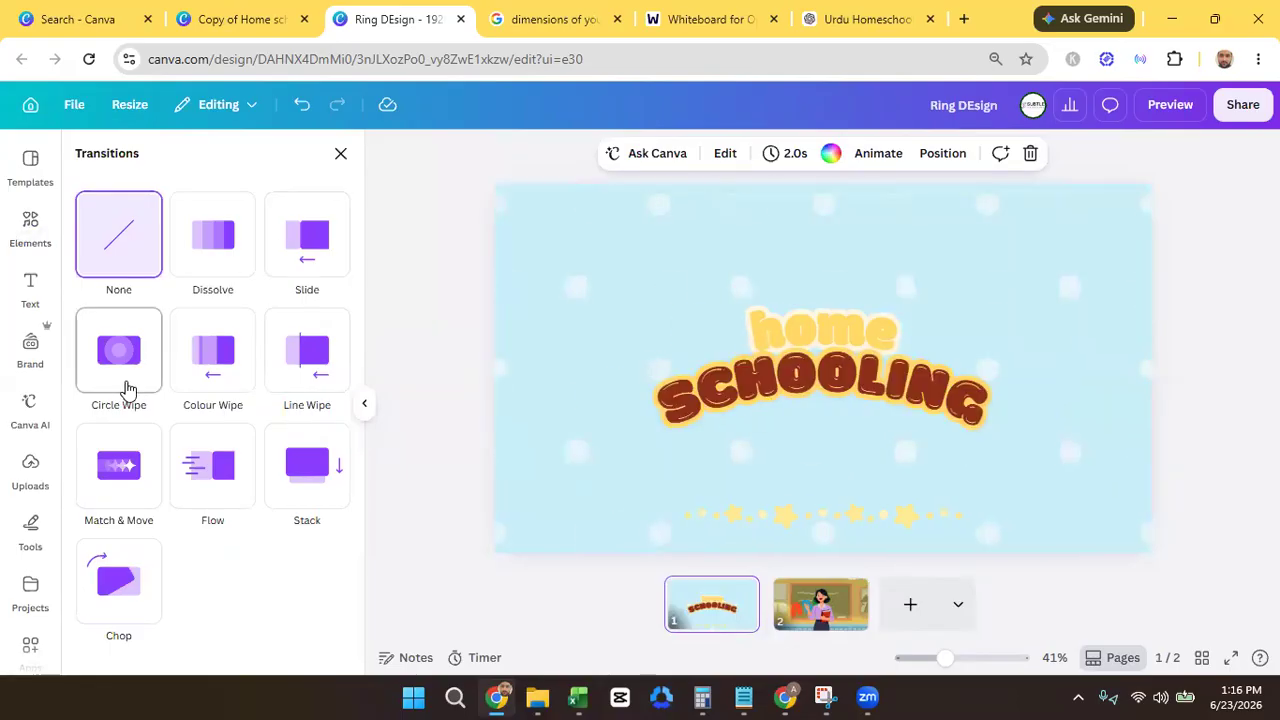
left_click(112, 476)
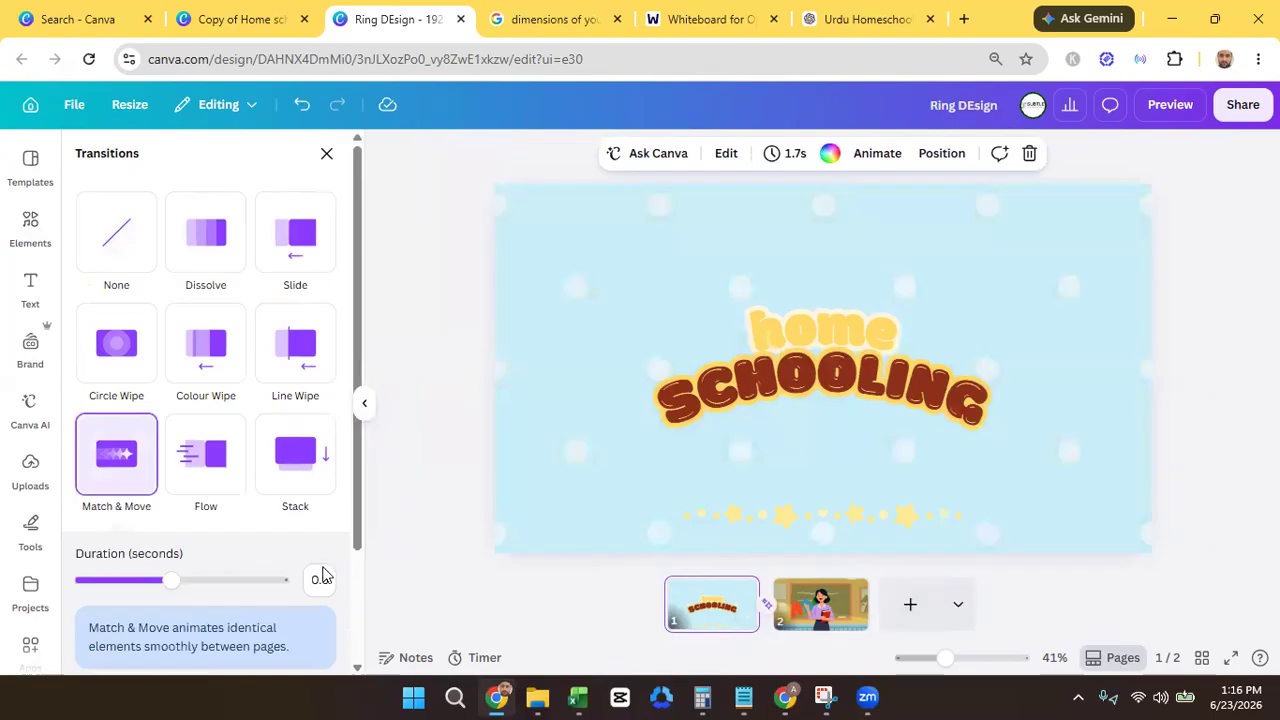
left_click(1152, 108)
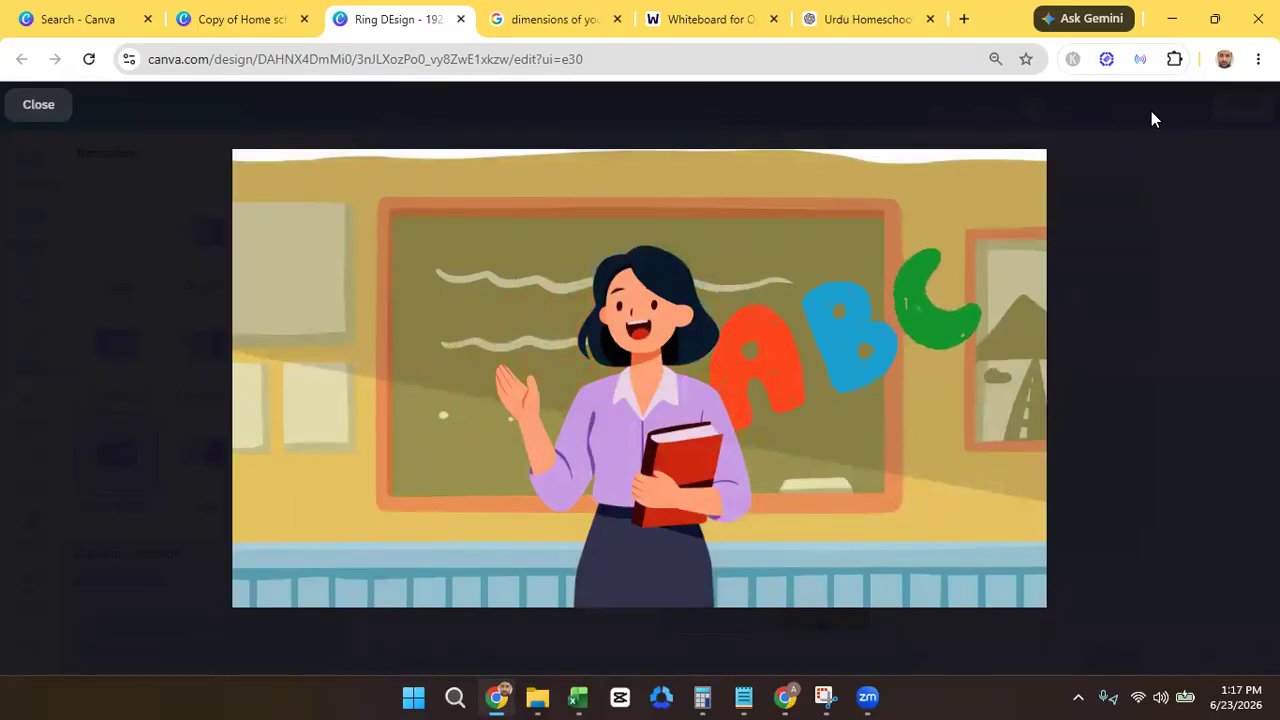
left_click(40, 116)
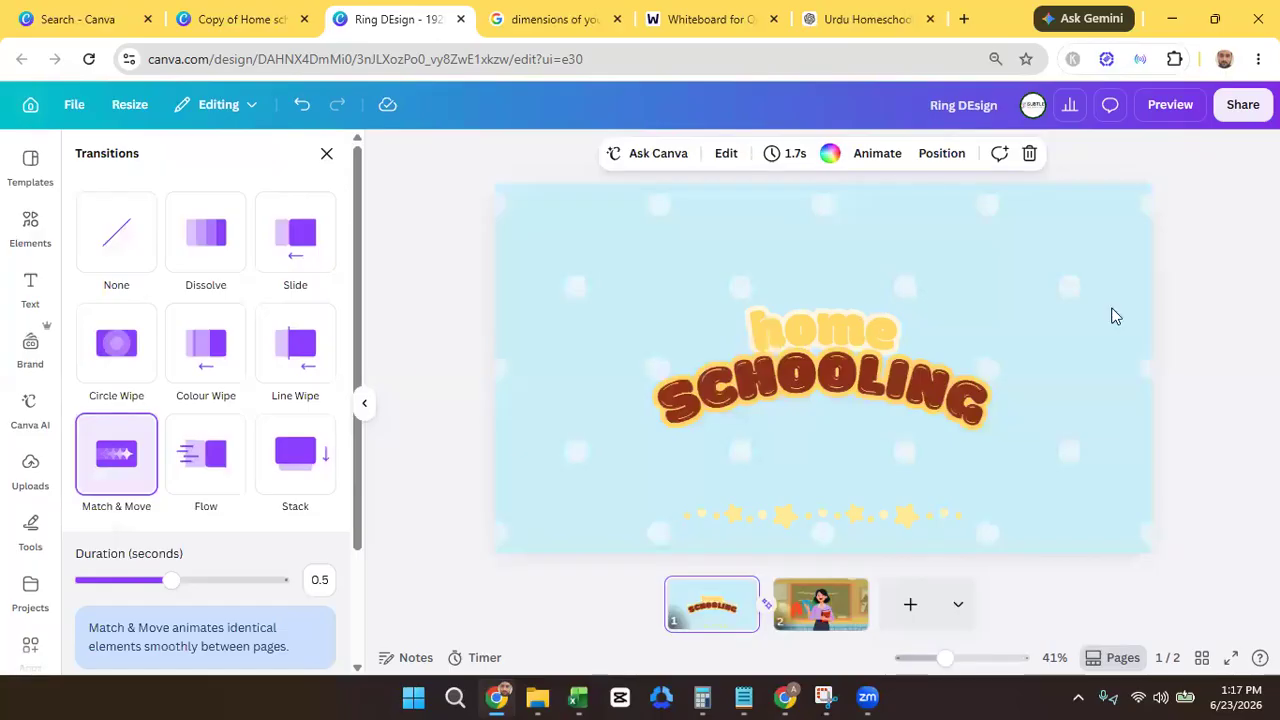
- Download pages 1–2 as a 1080p MP4 video
left_click(1243, 104)
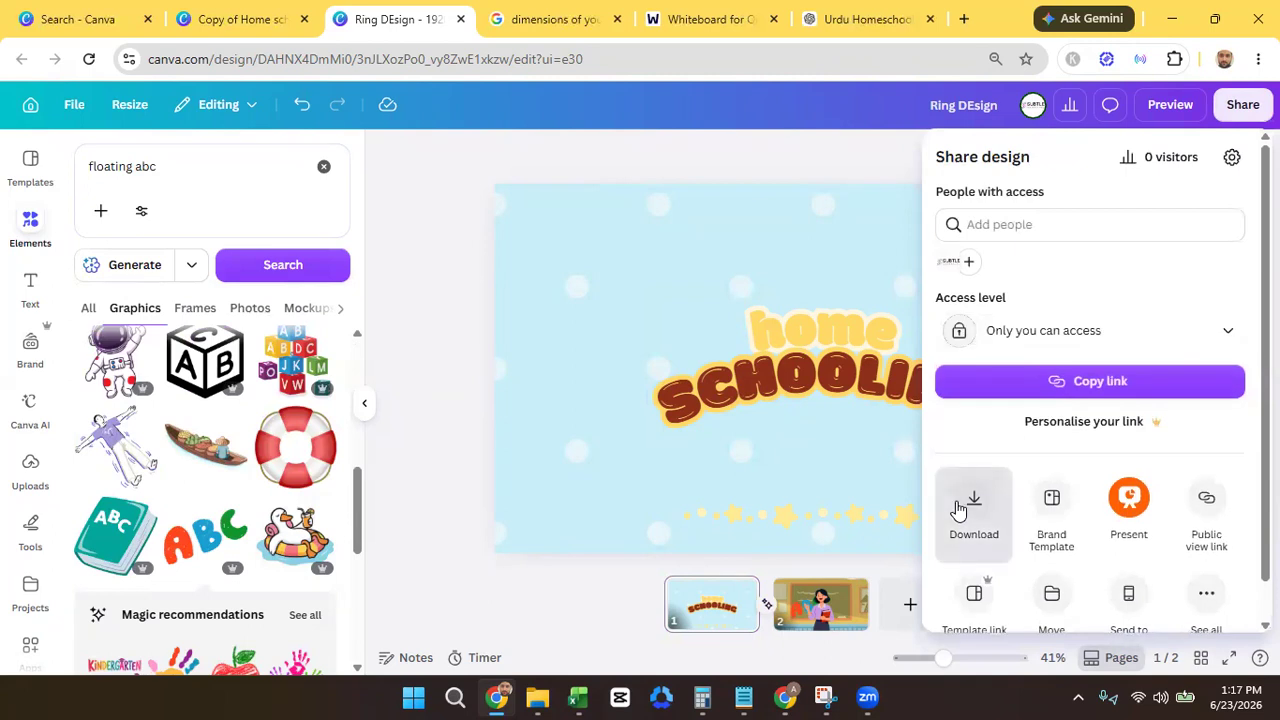
left_click(958, 503)
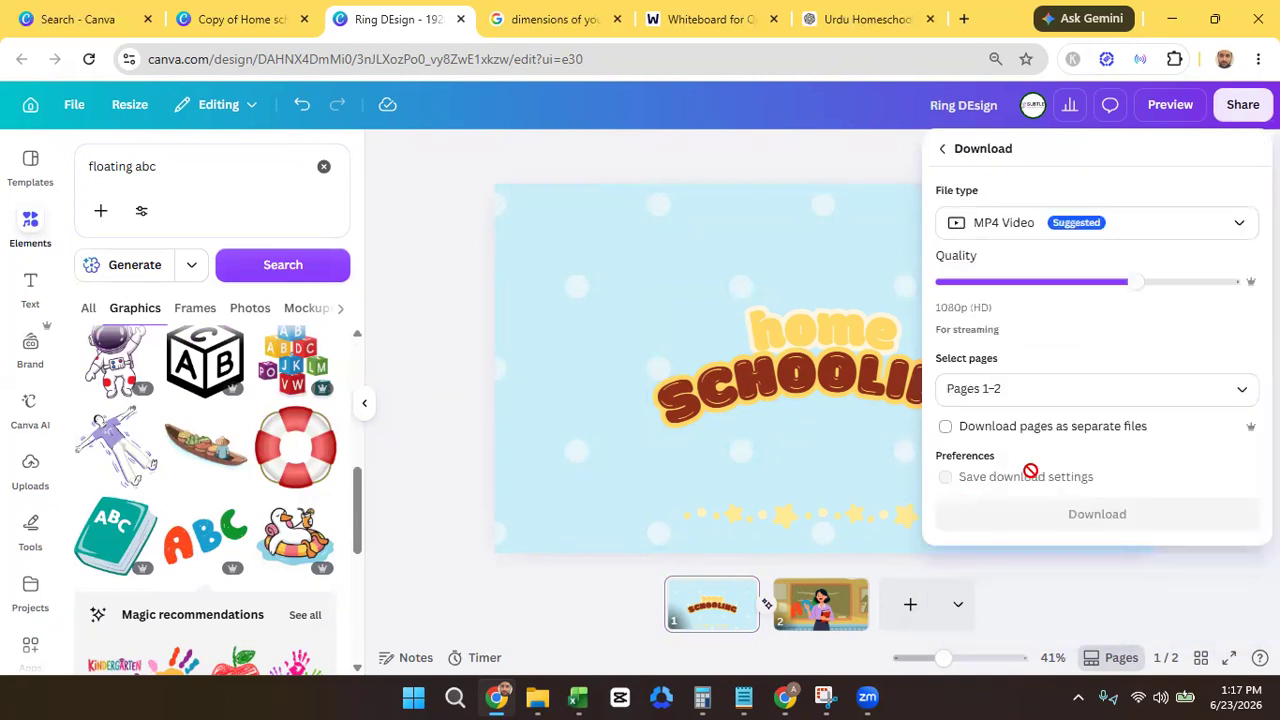
left_click(1014, 225)
left_click(1040, 525)
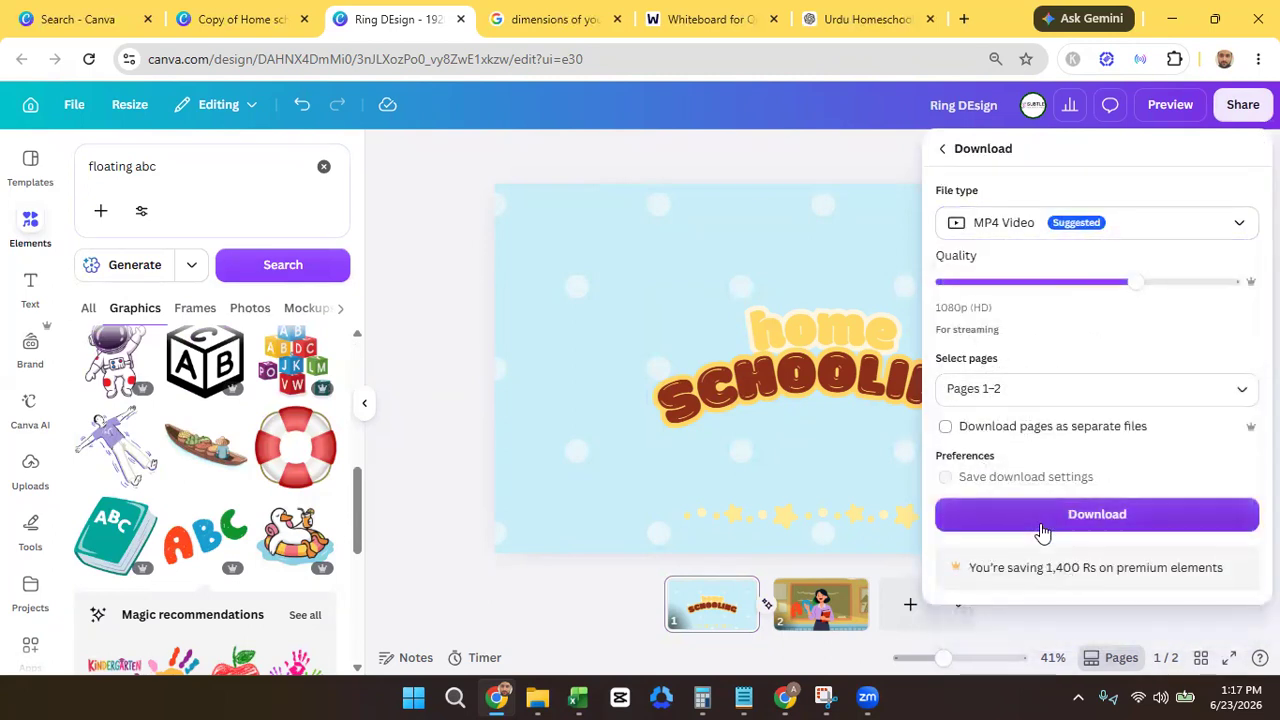
- Choose MP4 Video as the download file type and limit the page selection to page 1
left_click(1006, 237)
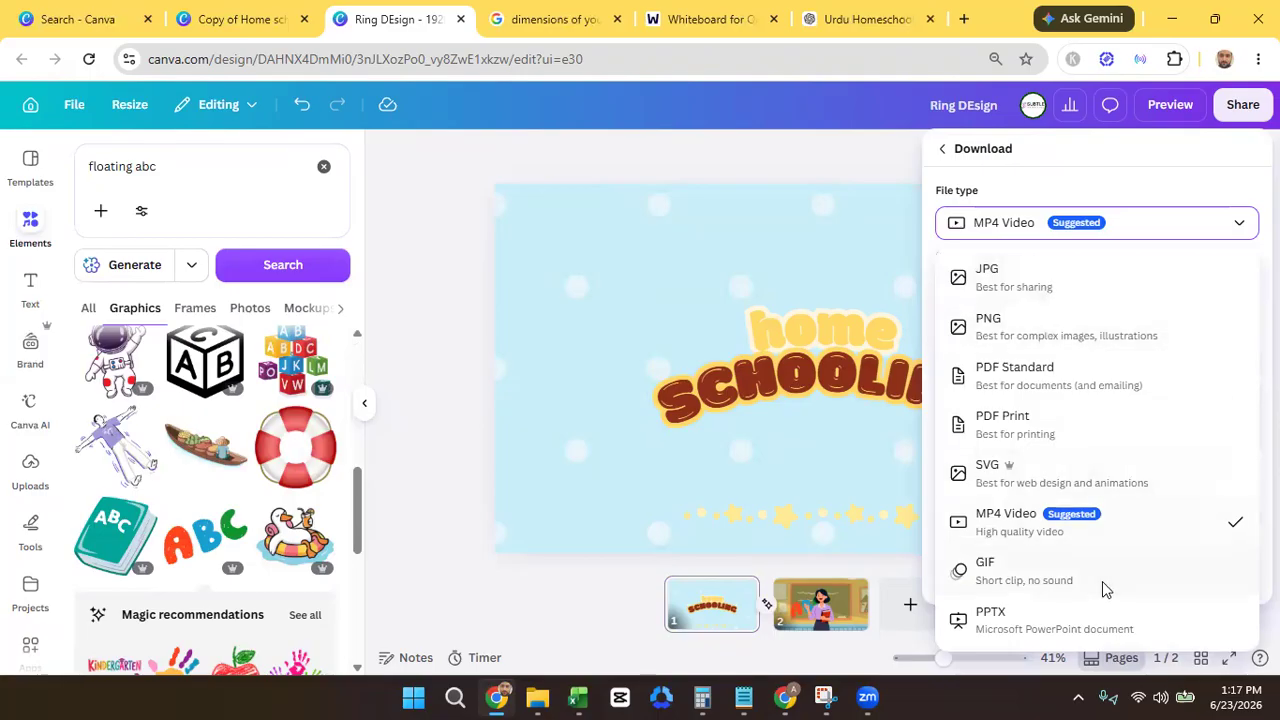
left_click(1089, 528)
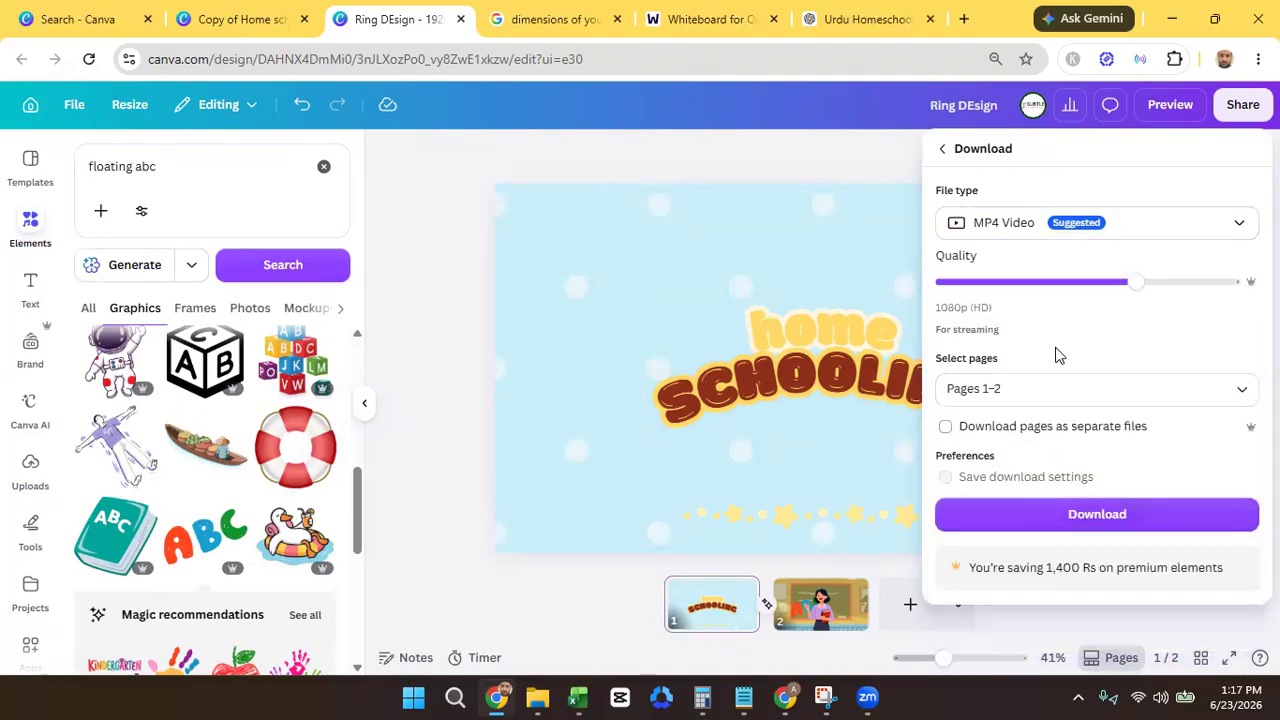
left_click(1059, 391)
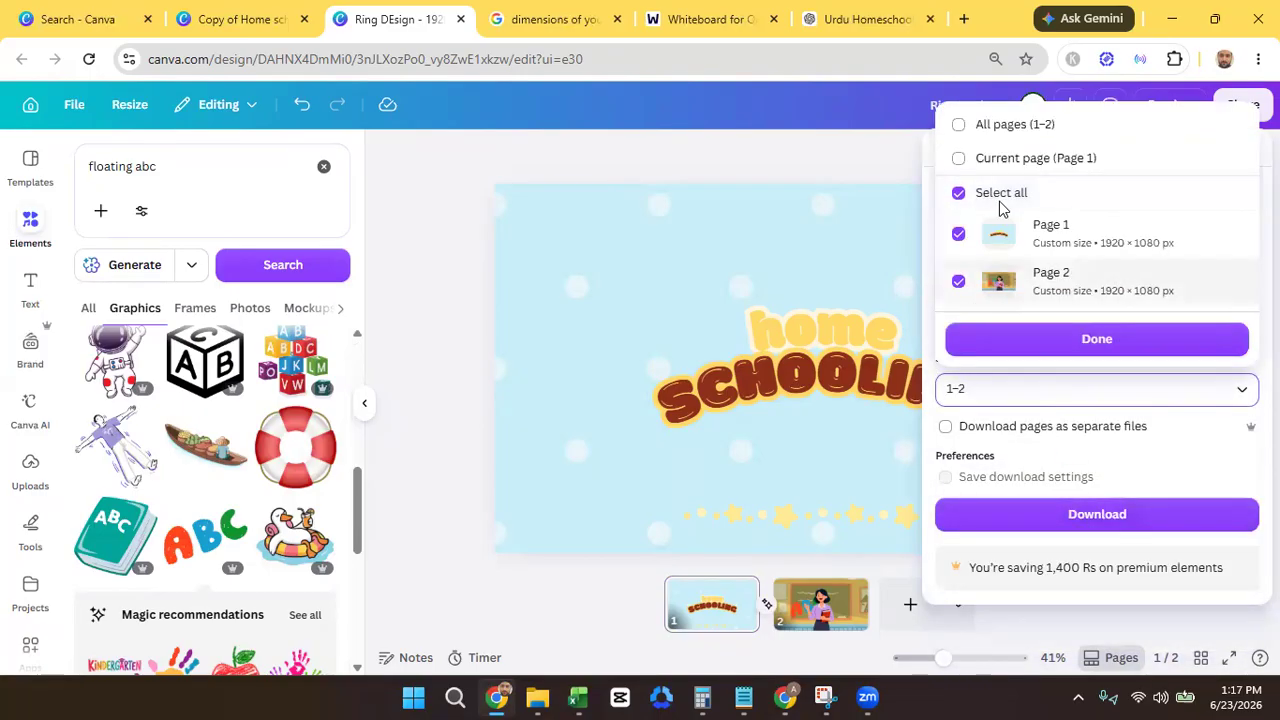
left_click(958, 281)
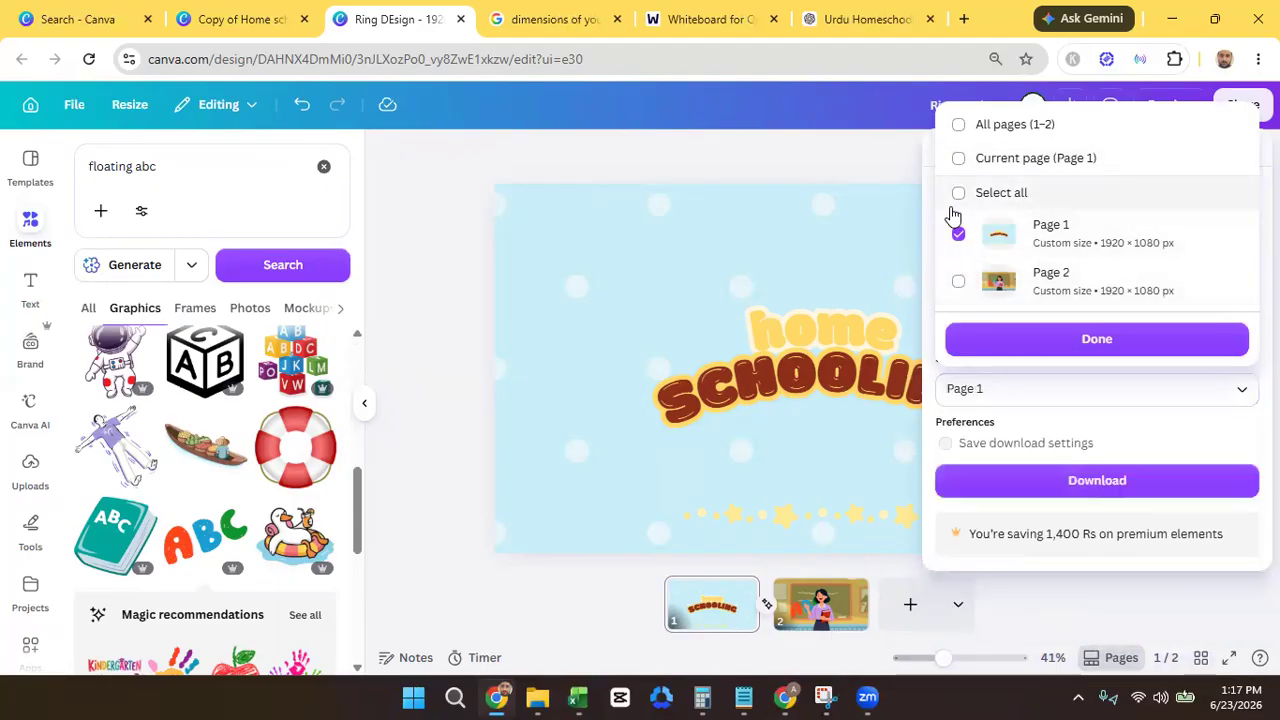
left_click(1080, 345)
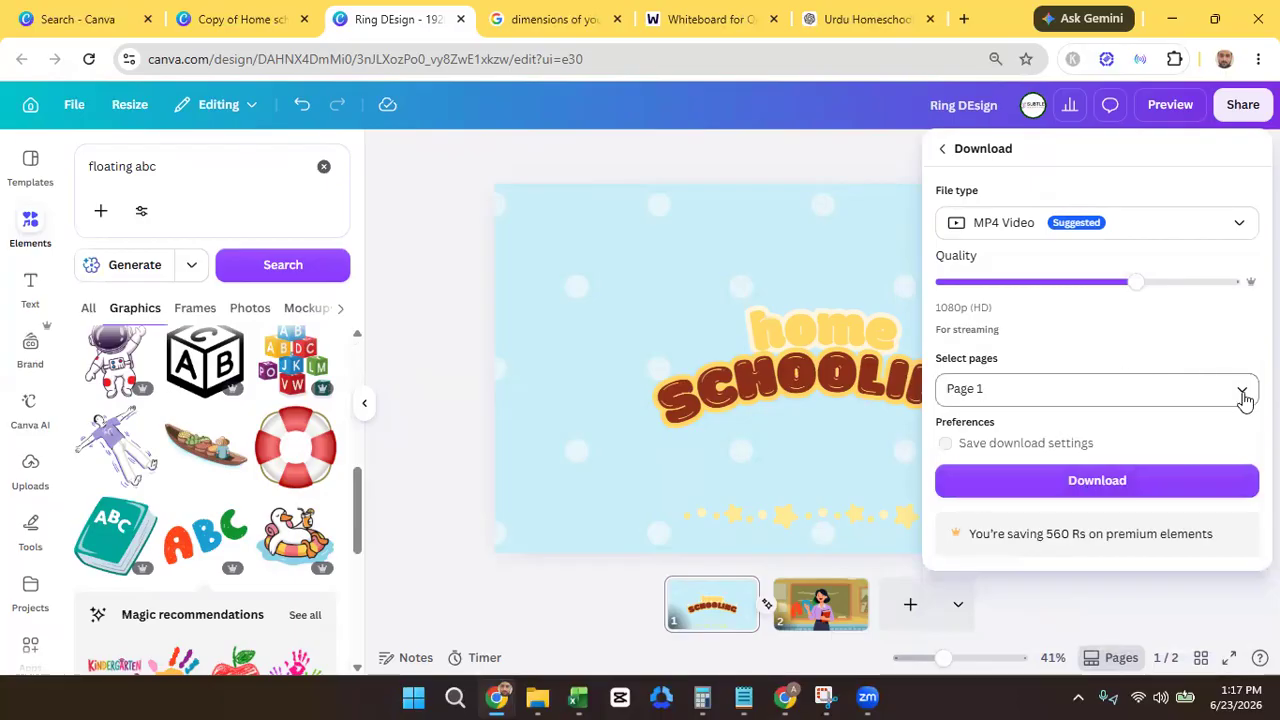
- Set the page selection to All pages (1–2) and download the design as a 1080p MP4 video
left_click(1242, 393)
left_click(960, 125)
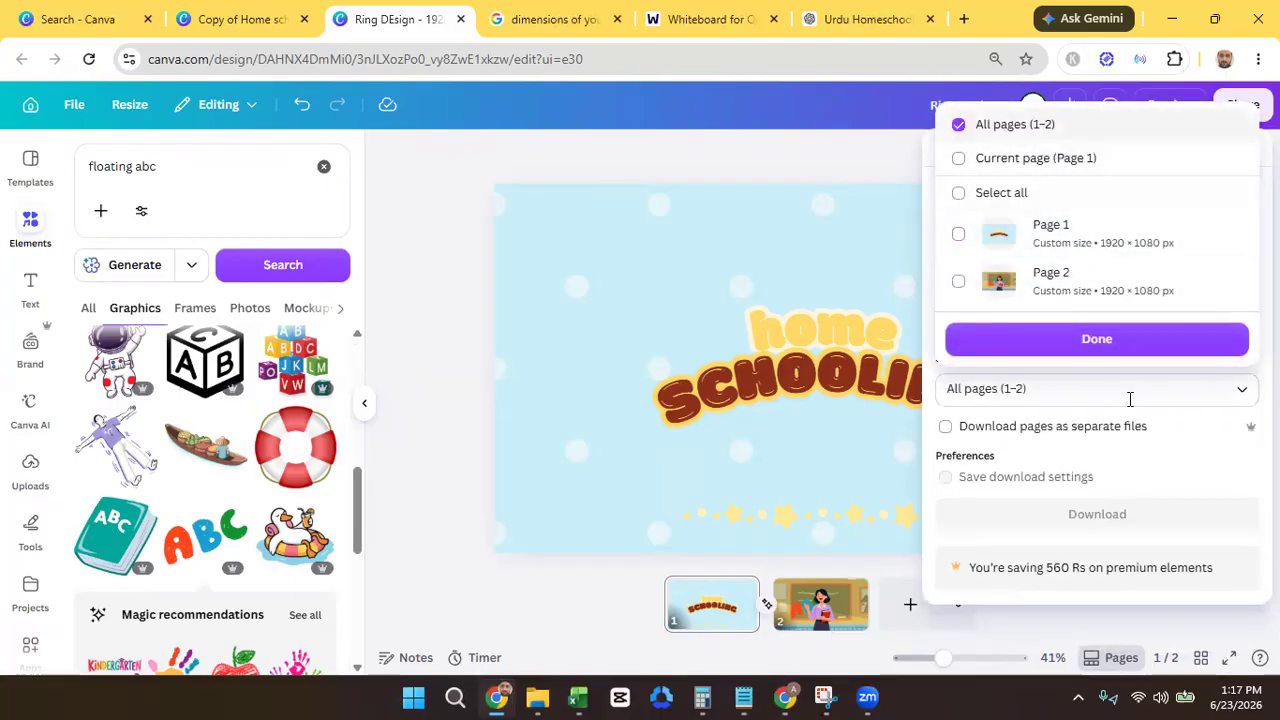
left_click(1076, 350)
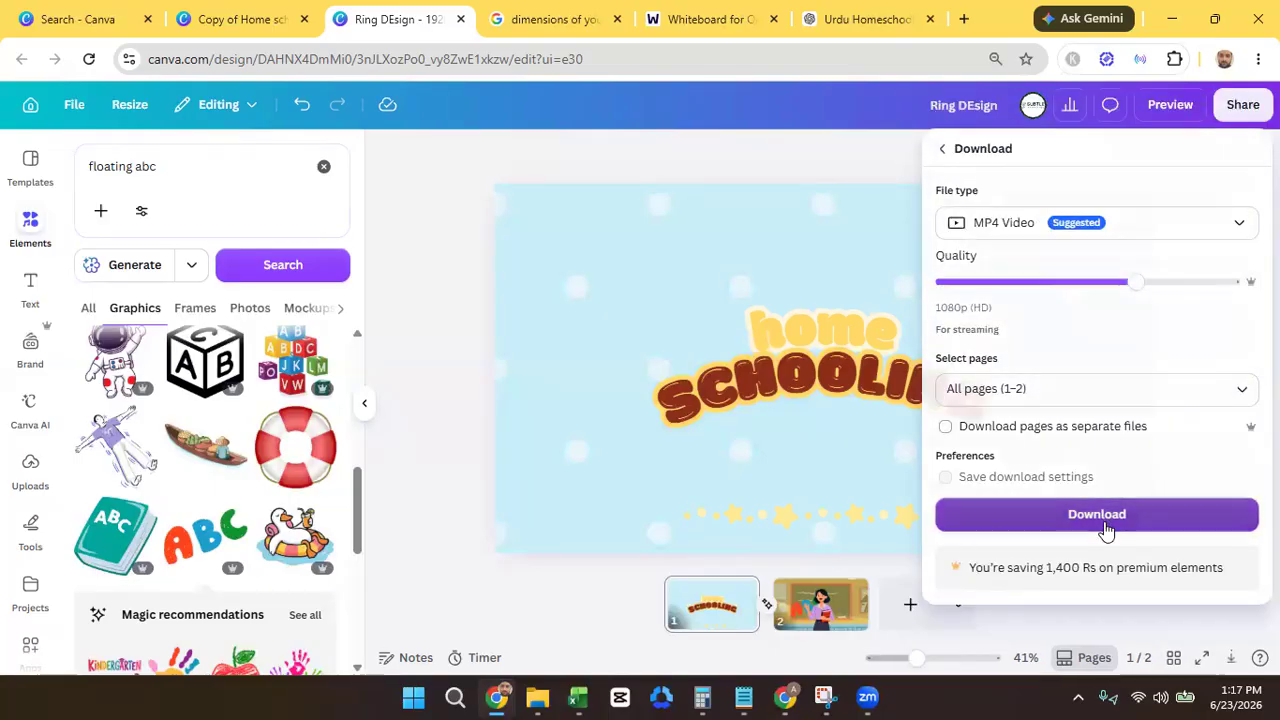
left_click(1104, 525)
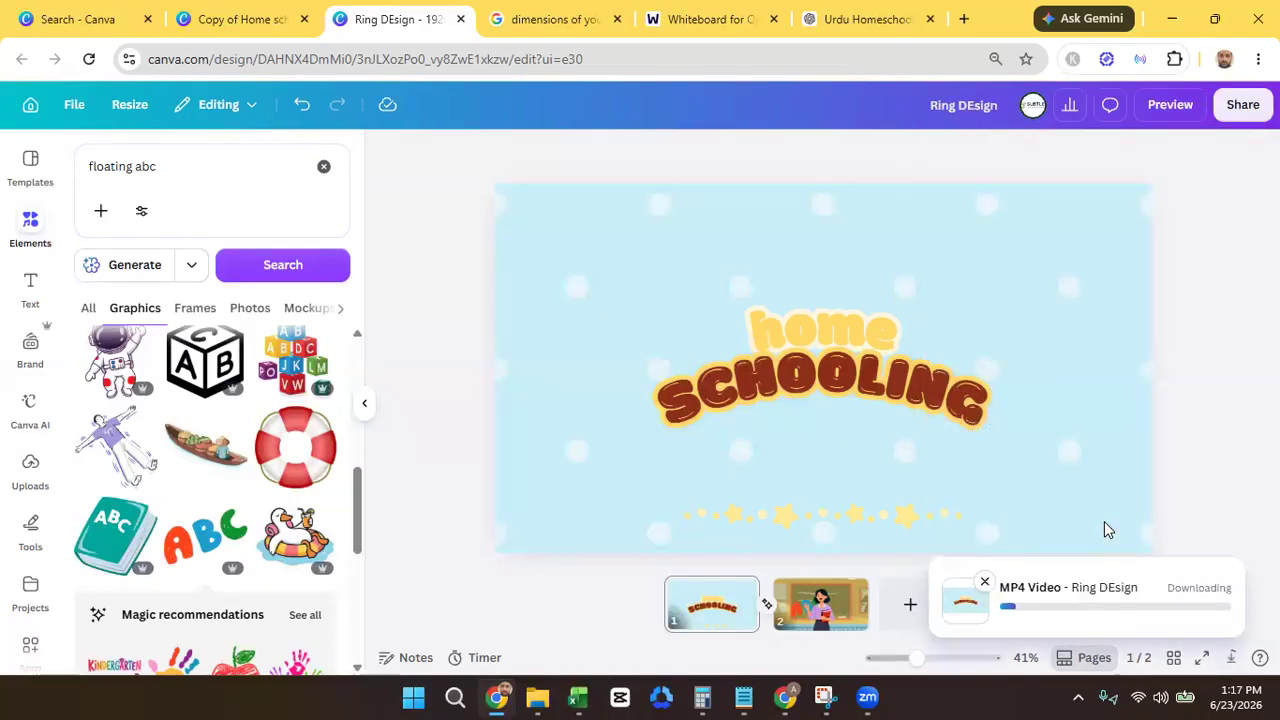